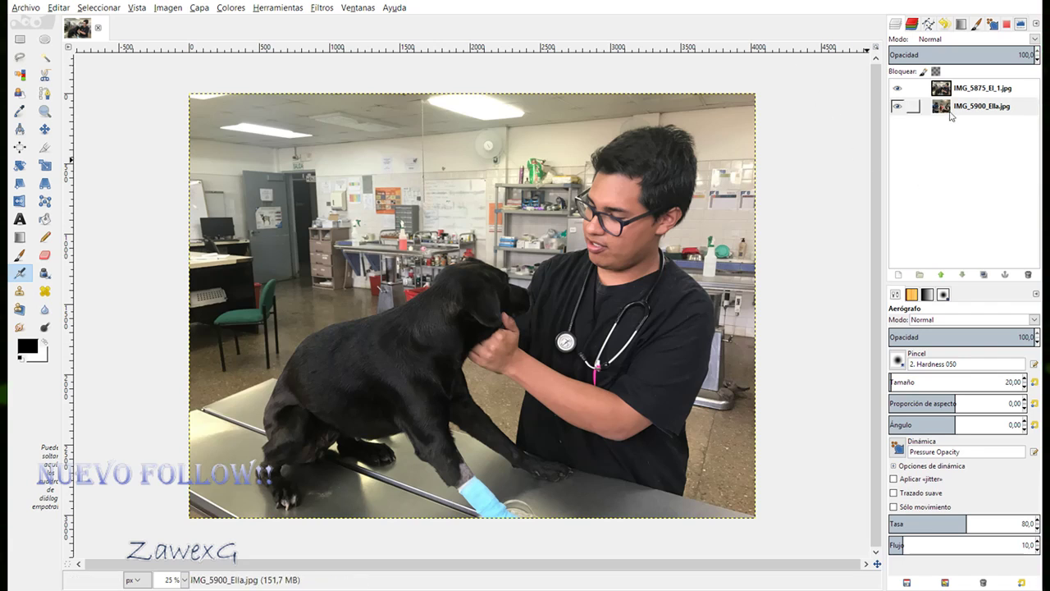
Toggle the visibility of the IMG_5875_El_1.jpg layer repeatedly to compare it with the IMG_5900_Ella.jpg layer underneath.
{"action": "left_click", "coordinate": [896, 88]}
{"action": "left_click", "coordinate": [897, 88]}
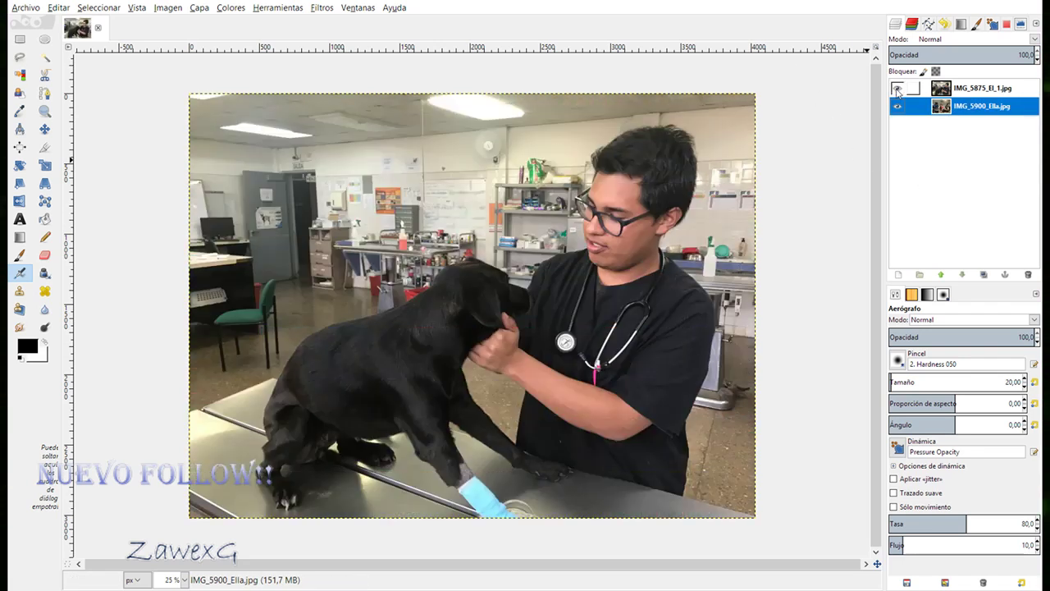
{"action": "left_click", "coordinate": [896, 87]}
{"action": "left_click", "coordinate": [896, 88]}
{"action": "left_click", "coordinate": [898, 87]}
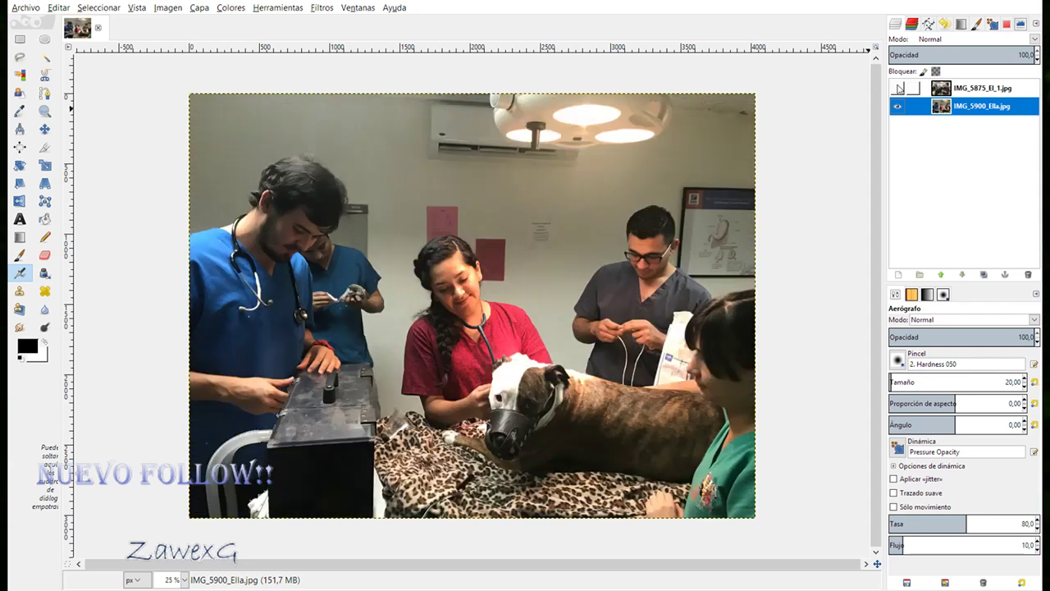
{"action": "left_click", "coordinate": [899, 88]}
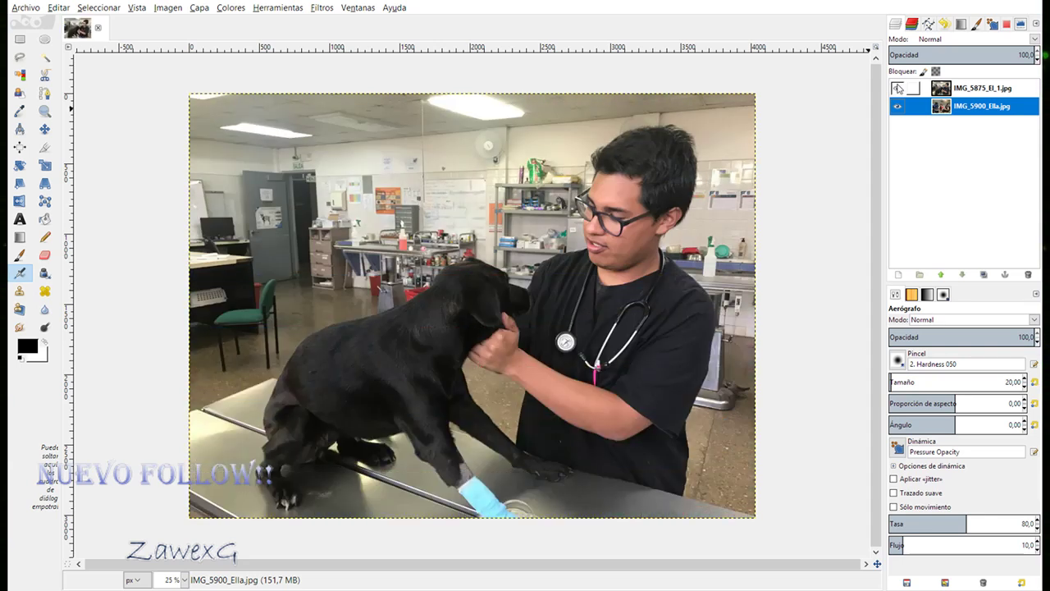
{"action": "left_click", "coordinate": [899, 89]}
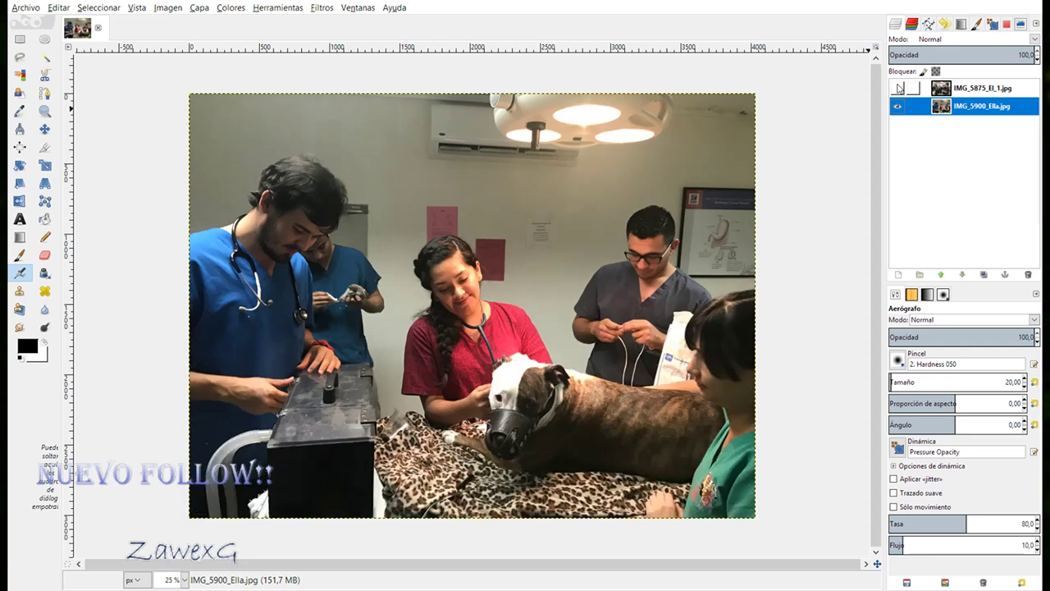
{"action": "left_click", "coordinate": [899, 88]}
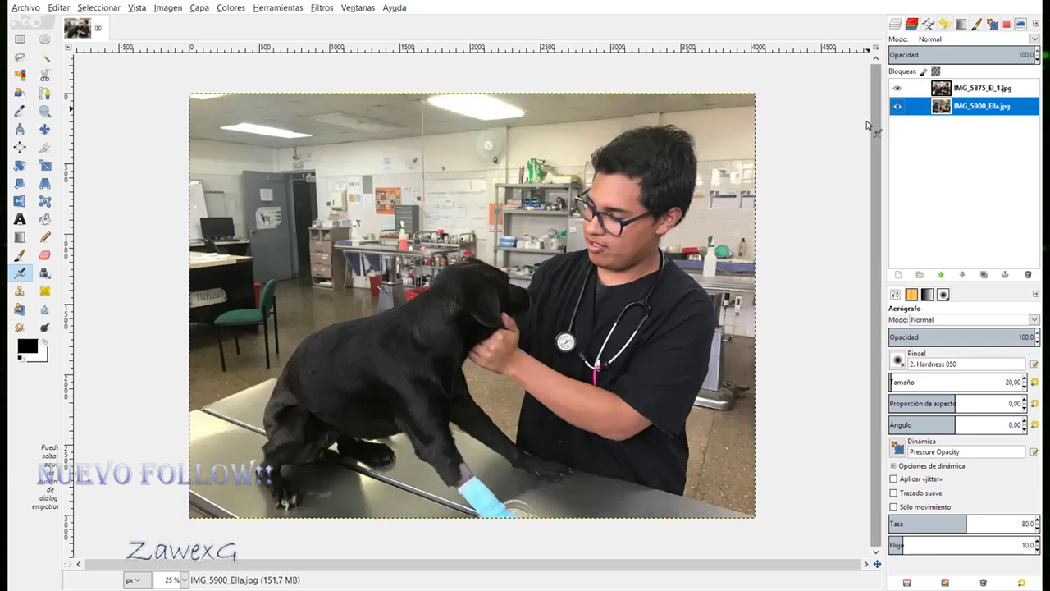
{"action": "left_click", "coordinate": [897, 88]}
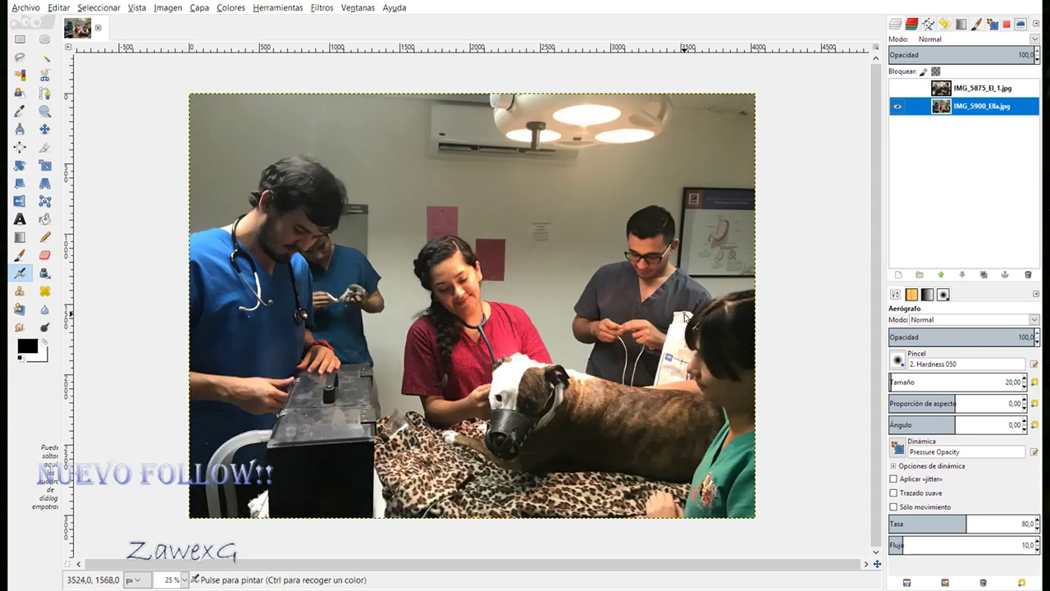
{"action": "left_click", "coordinate": [897, 88]}
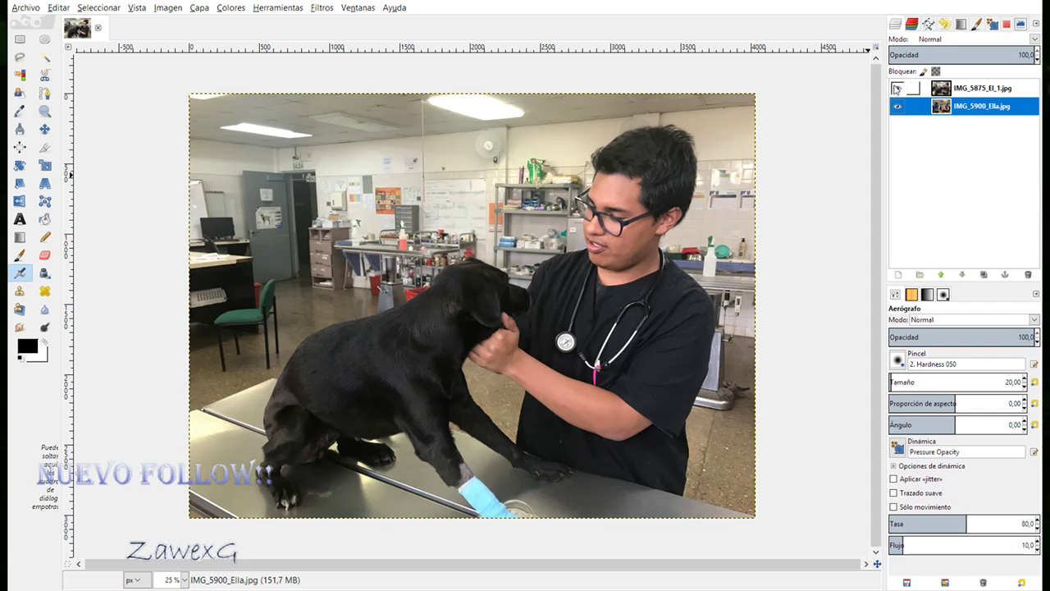
{"action": "left_click", "coordinate": [896, 89]}
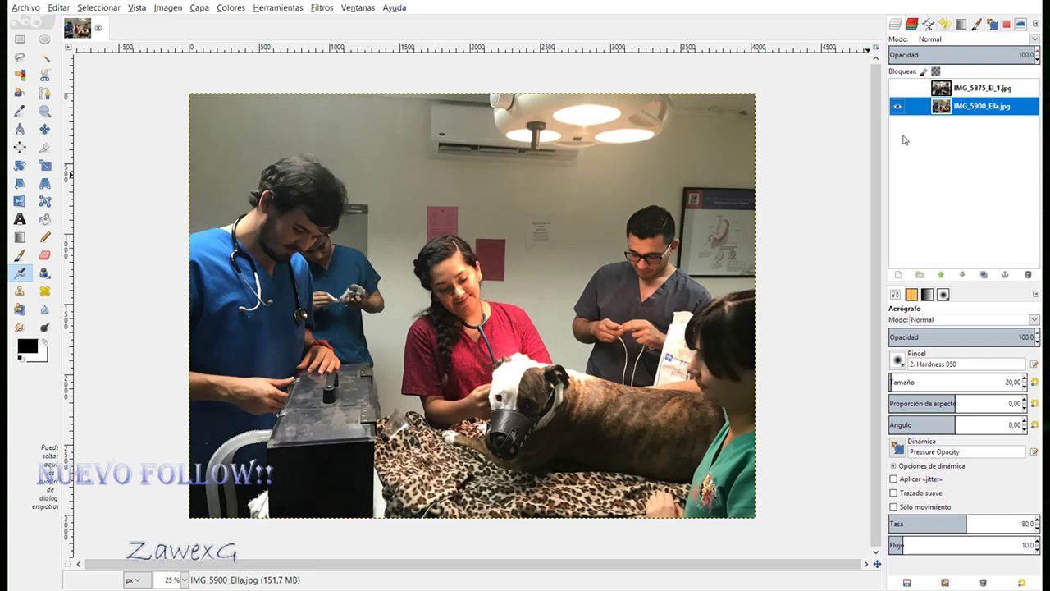
{"action": "left_click", "coordinate": [898, 89]}
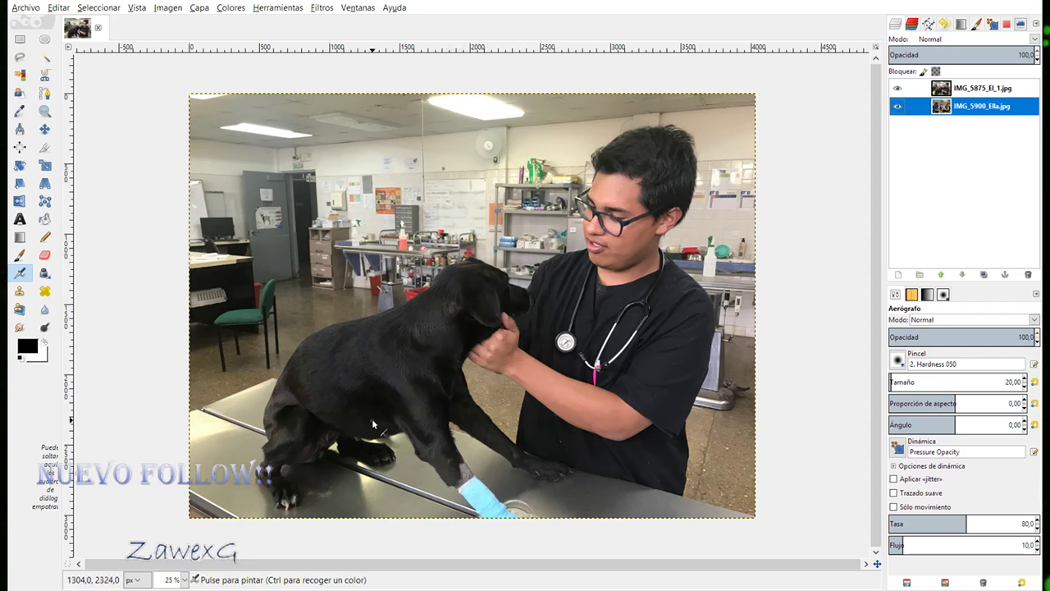
{"action": "left_click", "coordinate": [897, 88]}
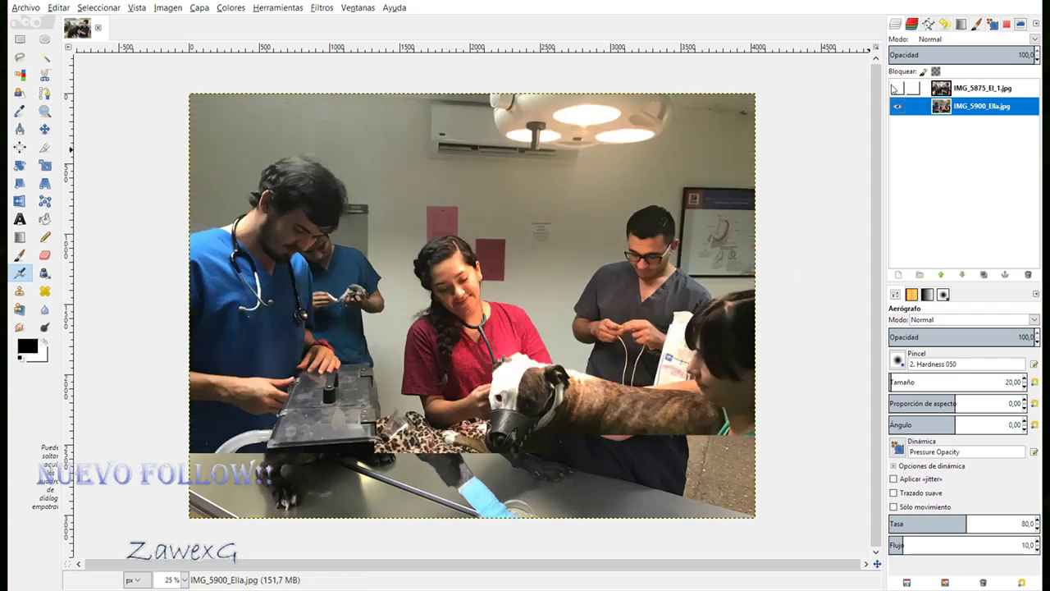
{"action": "left_click", "coordinate": [896, 88]}
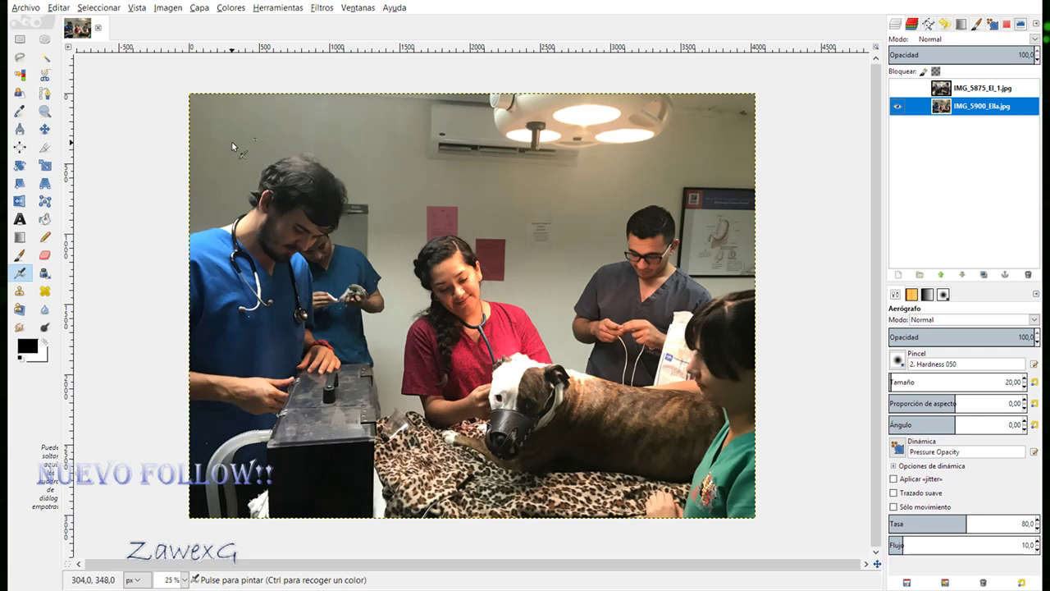
{"action": "left_click", "coordinate": [898, 89]}
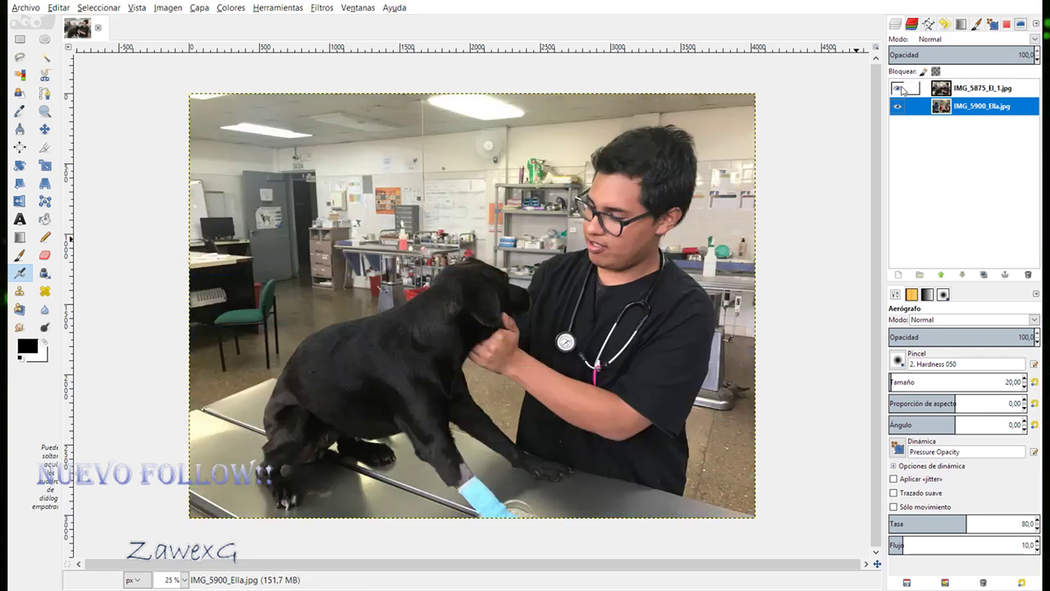
{"action": "left_click", "coordinate": [899, 89], "text": "shift"}
{"action": "left_click", "coordinate": [898, 105], "text": "shift"}
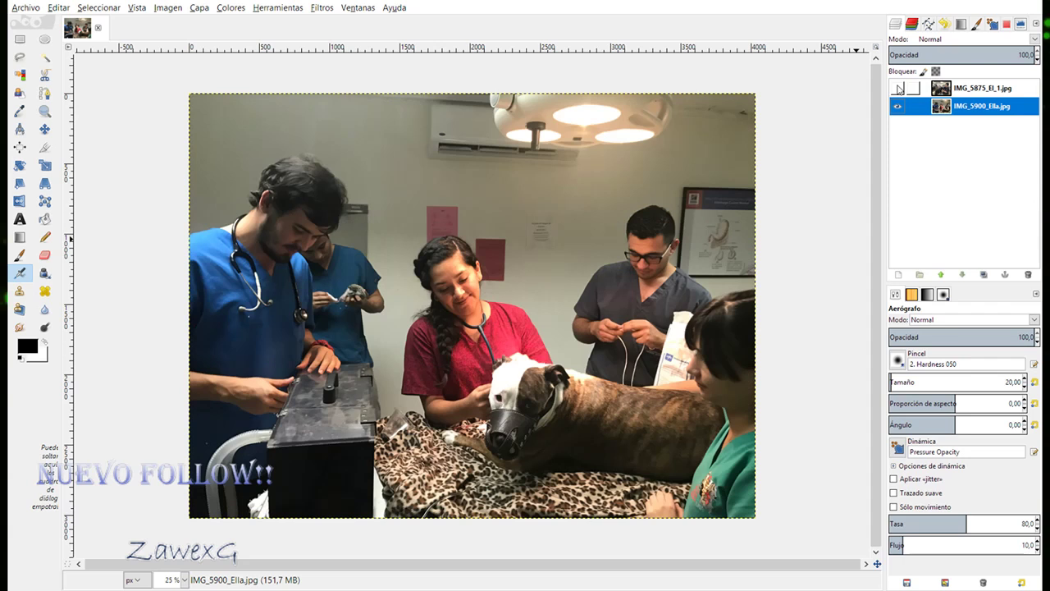
{"action": "left_click", "coordinate": [899, 89]}
{"action": "left_click", "coordinate": [898, 89]}
{"action": "left_click", "coordinate": [898, 89]}
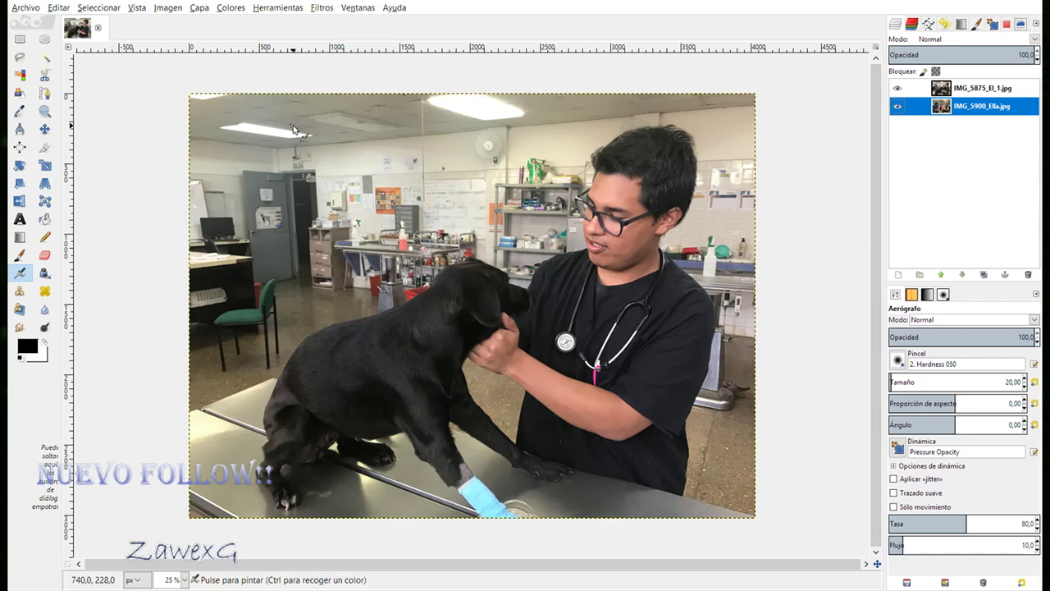
Create a new blank image of about 1920 by 1080 px with a white background.
{"action": "left_click", "coordinate": [26, 9]}
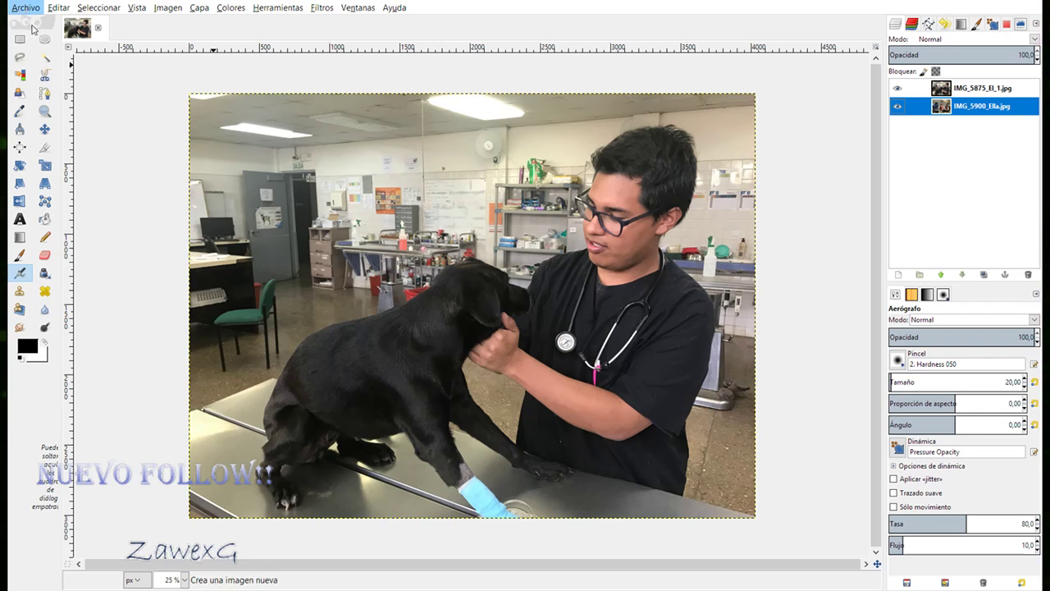
{"action": "left_click", "coordinate": [335, 189]}
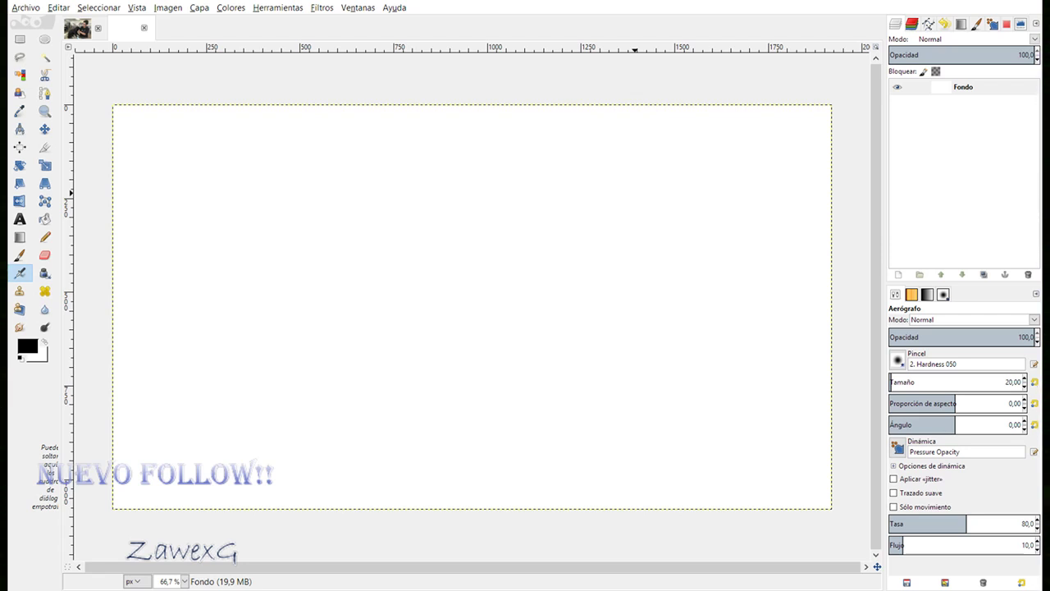
Add logo-una-png-2.png to the new image as a layer and move it into the canvas's upper-left corner.
{"action": "left_click_drag", "start_coordinate": [0, 169], "coordinate": [183, 169]}
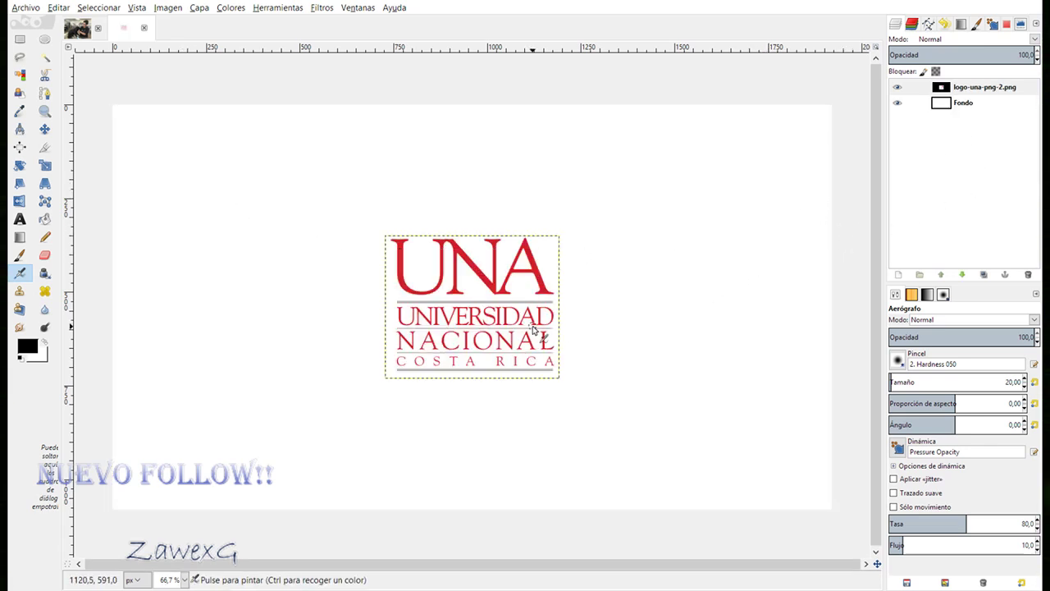
{"action": "left_click", "coordinate": [44, 129]}
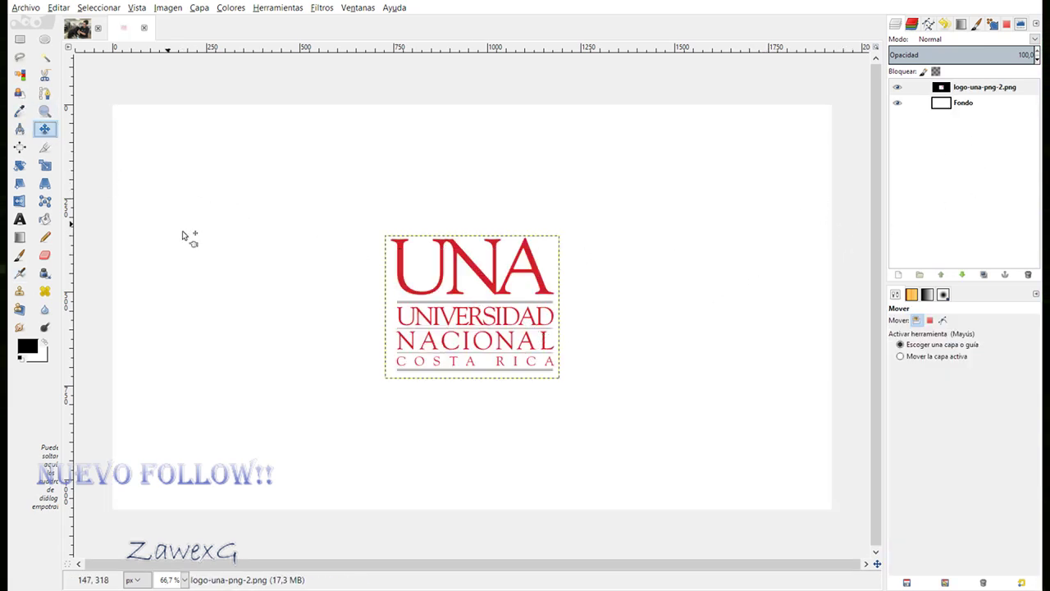
{"action": "left_click_drag", "start_coordinate": [448, 286], "coordinate": [174, 158]}
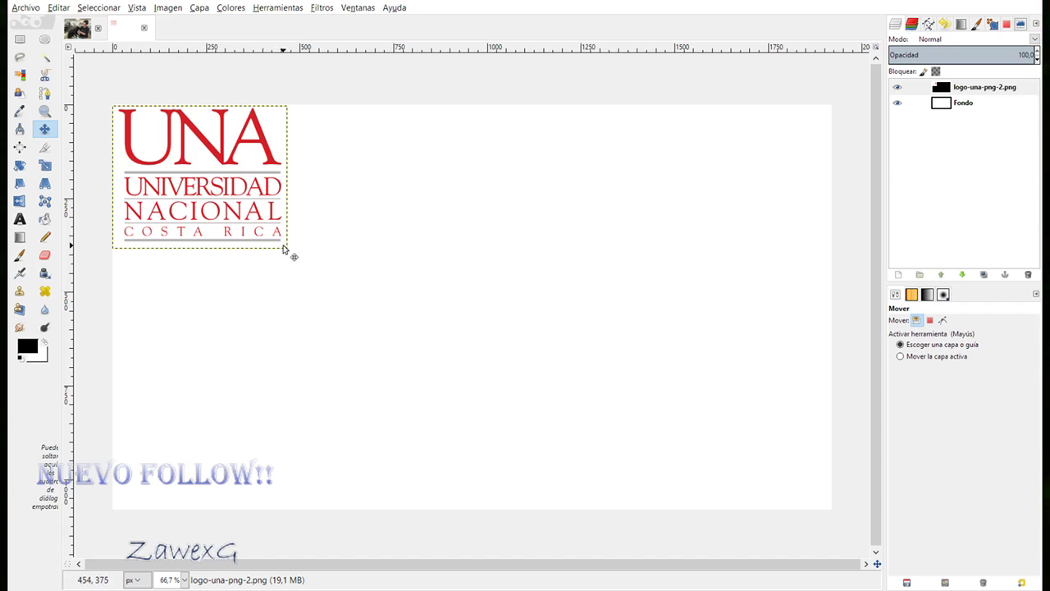
Sample the logo's red as the foreground colour and set the Blend tool's gradient to "Frente a transparente".
{"action": "left_click", "coordinate": [19, 110]}
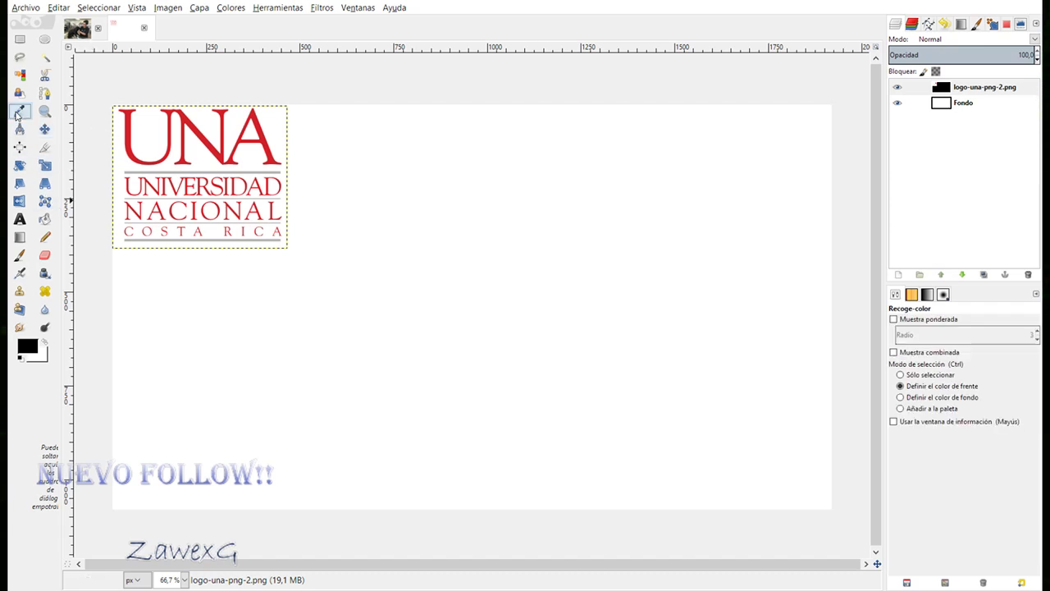
{"action": "left_click", "coordinate": [191, 116]}
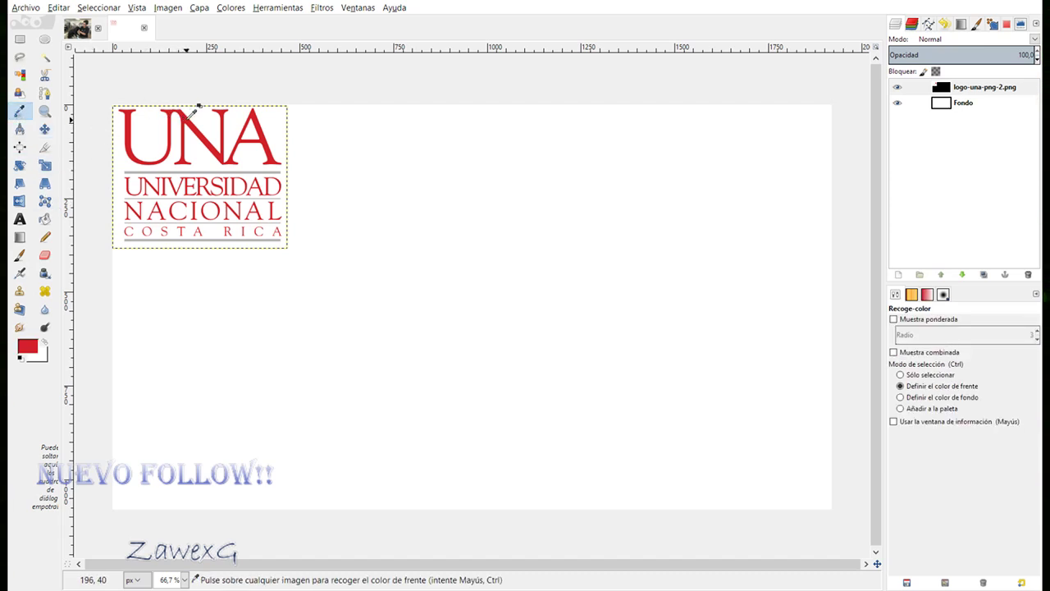
{"action": "left_click", "coordinate": [19, 237]}
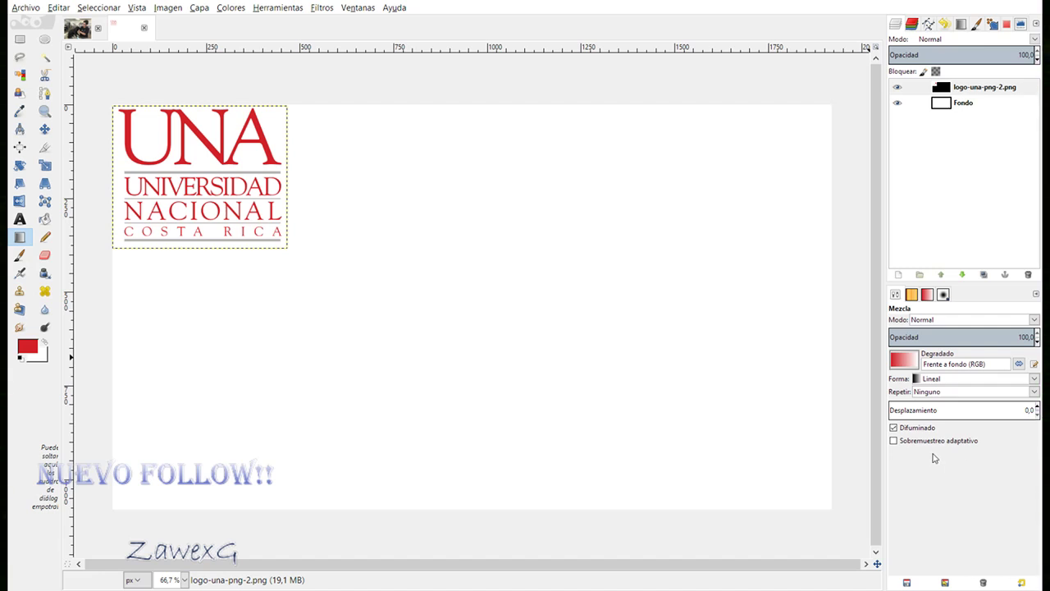
{"action": "key", "text": "period"}
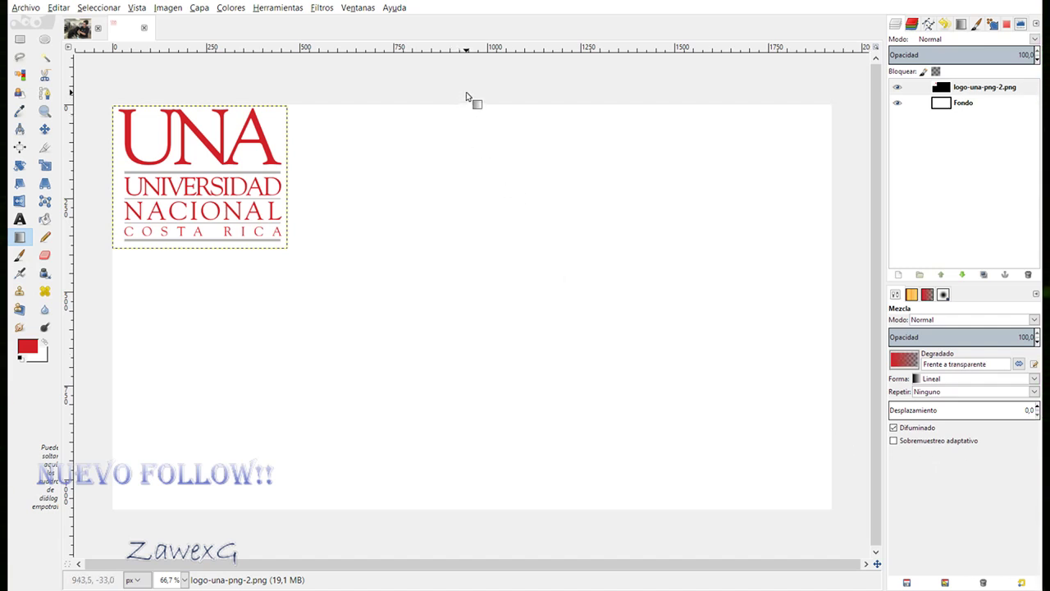
Fill the Fondo layer, not the logo layer, with a vertical linear gradient from red at the top edge to transparent at the bottom.
{"action": "left_click_drag", "start_coordinate": [466, 92], "coordinate": [462, 528]}
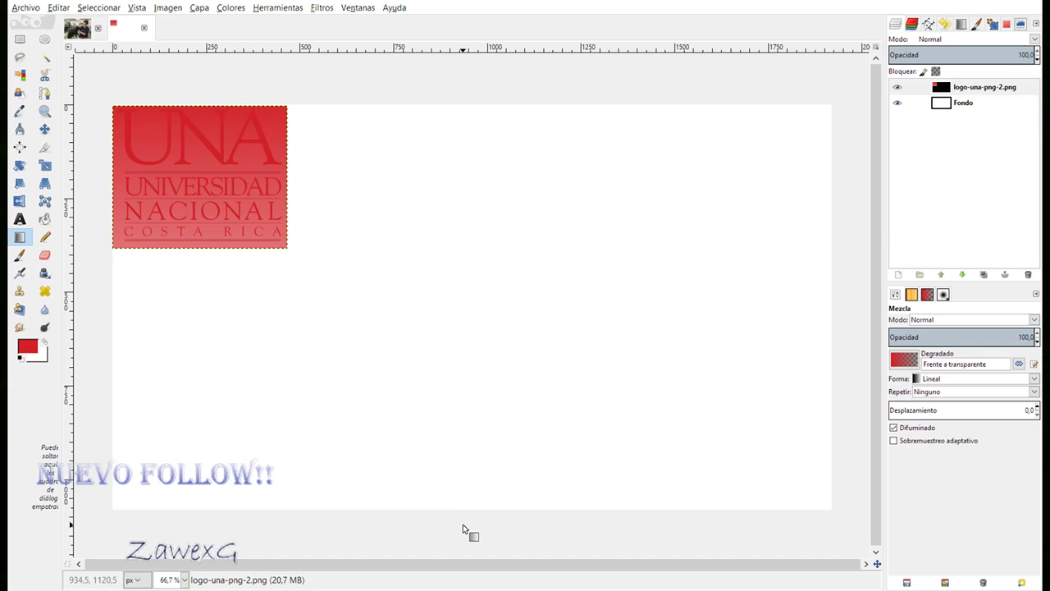
{"action": "key", "text": "ctrl+z"}
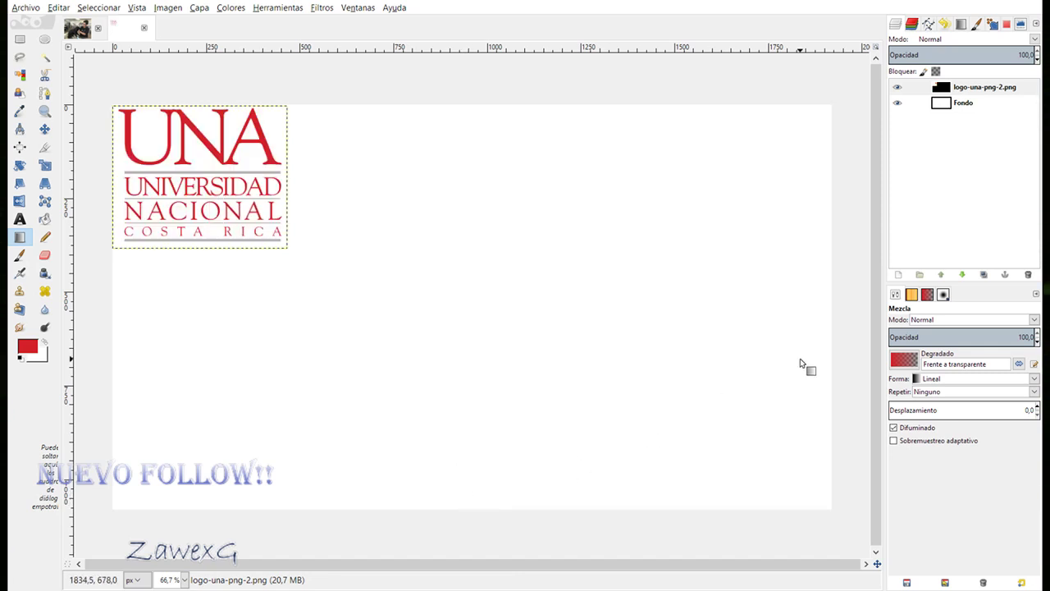
{"action": "left_click", "coordinate": [961, 103]}
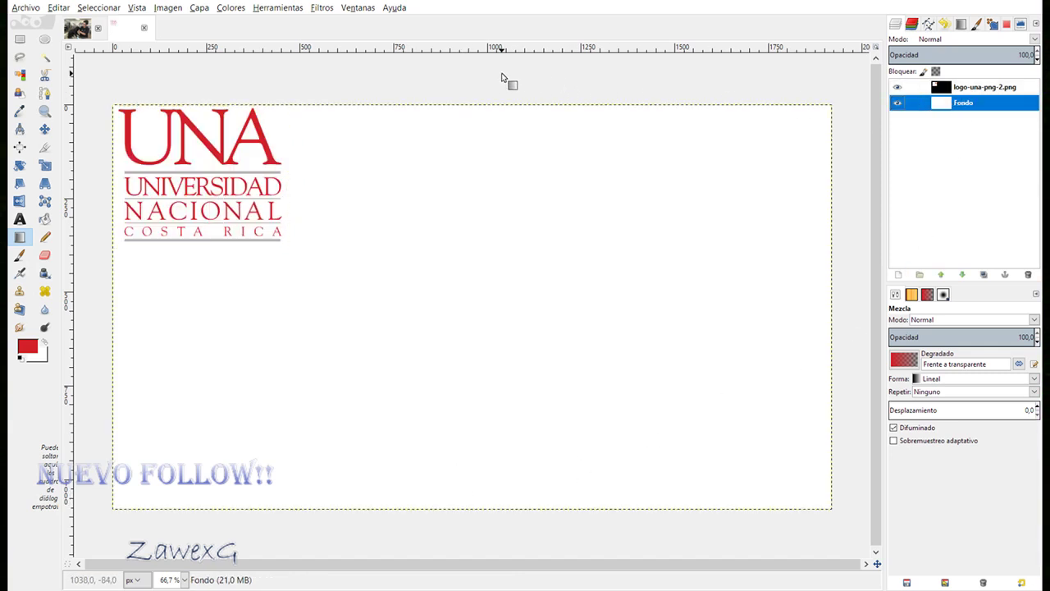
{"action": "left_click_drag", "start_coordinate": [489, 79], "coordinate": [490, 531]}
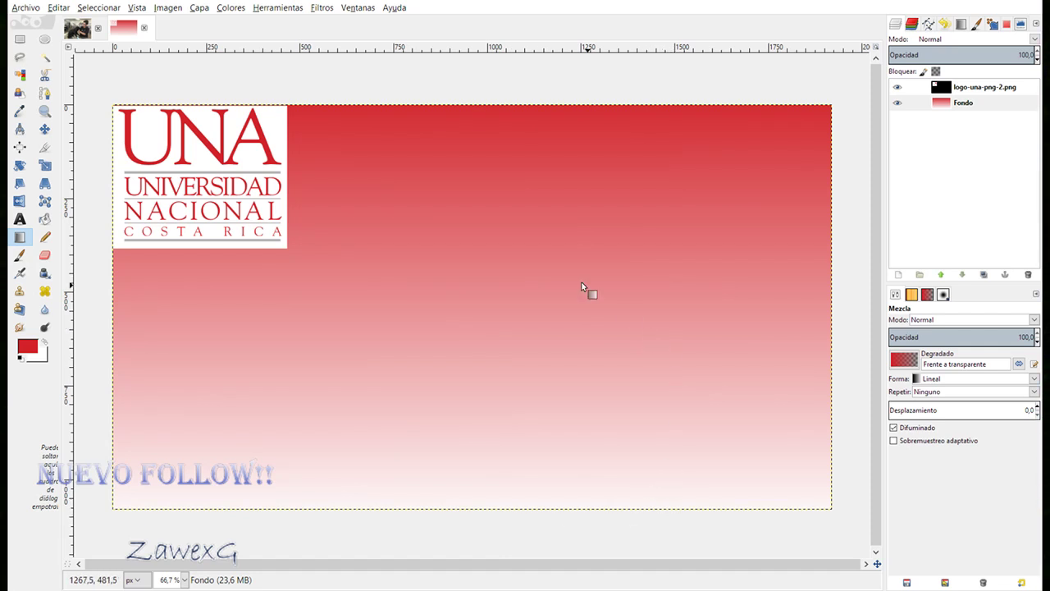
Try the Clarear sólo blend mode on the logo-una-png-2.png layer, and return the layer to Normal mode.
{"action": "left_click", "coordinate": [989, 87]}
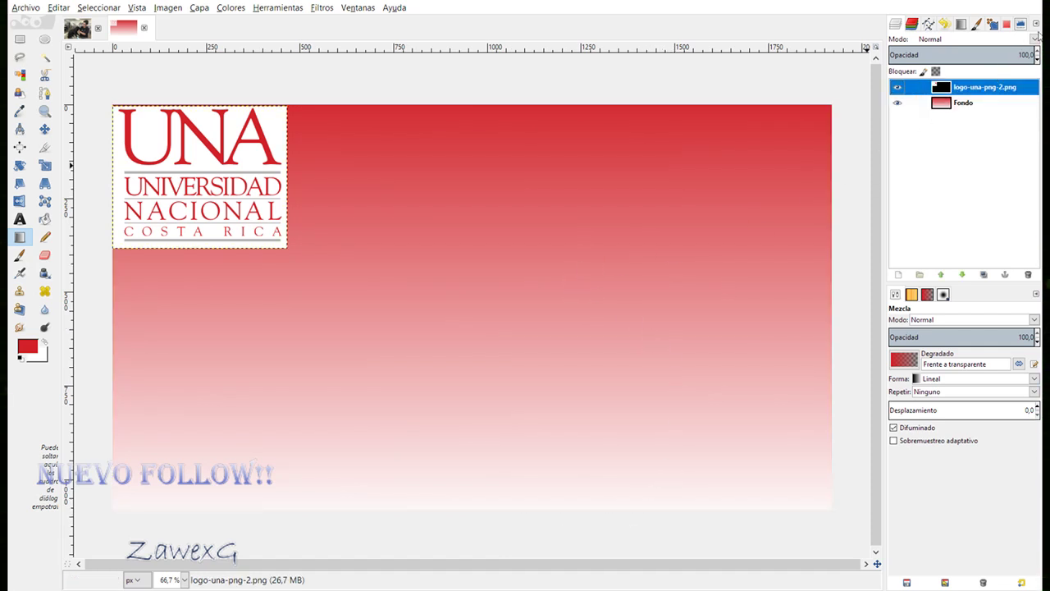
{"action": "left_click", "coordinate": [1035, 39]}
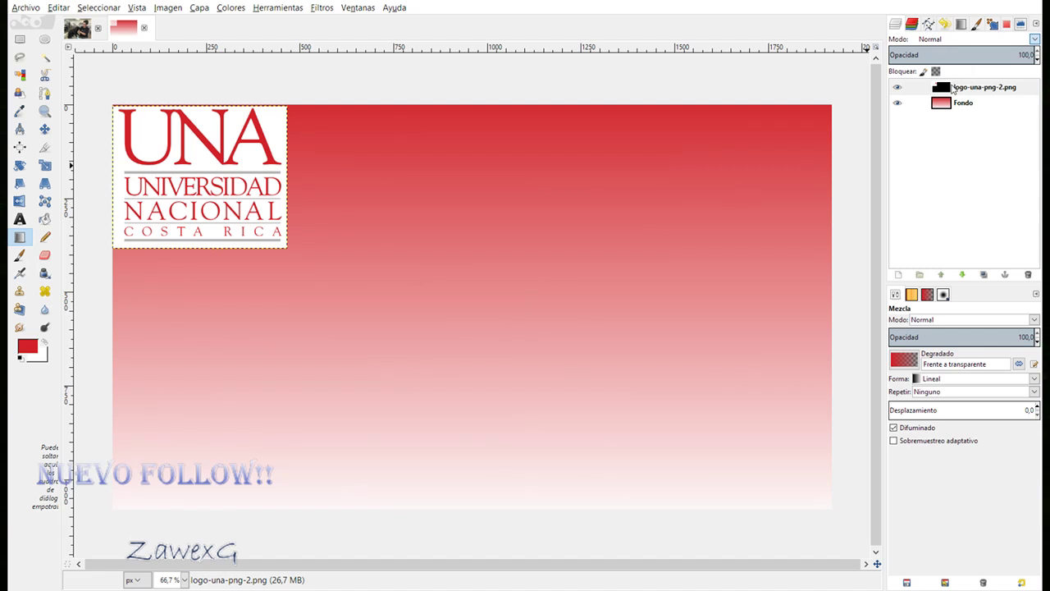
{"action": "key", "text": "Down"}
{"action": "key", "text": "Down"}
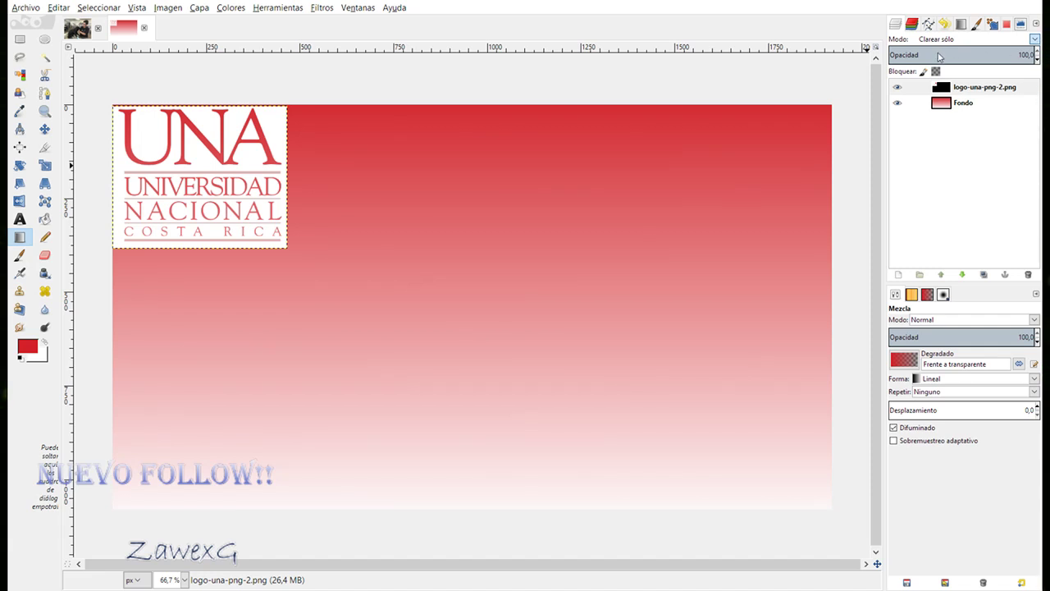
{"action": "key", "text": "Up"}
{"action": "key", "text": "Up"}
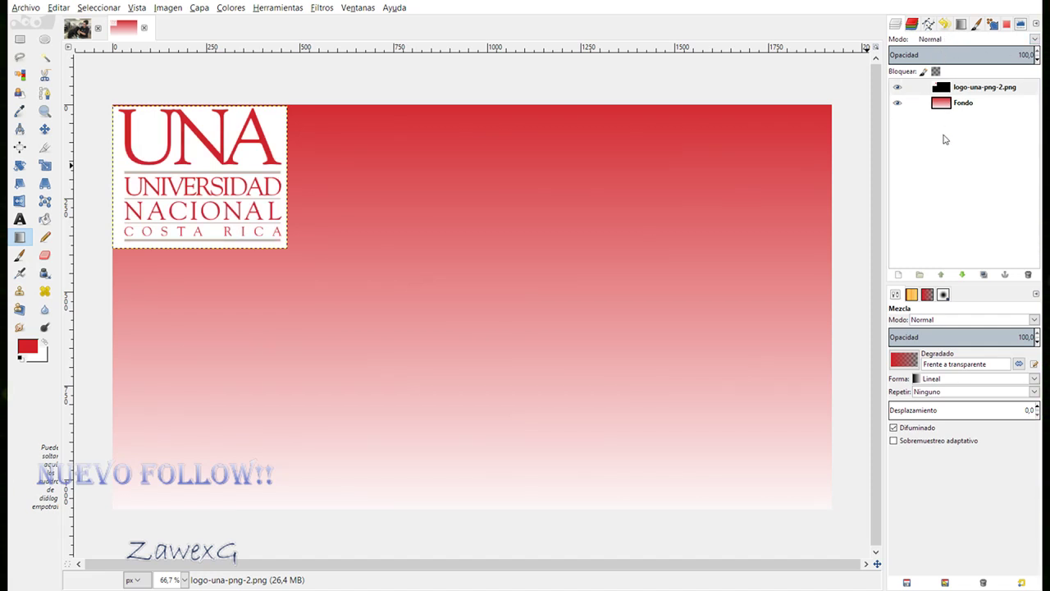
Try the Blanquear, Oscurecer sólo, Multiplicar and Solapar blend modes on the logo layer.
{"action": "key", "text": "Down"}
{"action": "key", "text": "Down"}
{"action": "key", "text": "Down"}
{"action": "key", "text": "Down"}
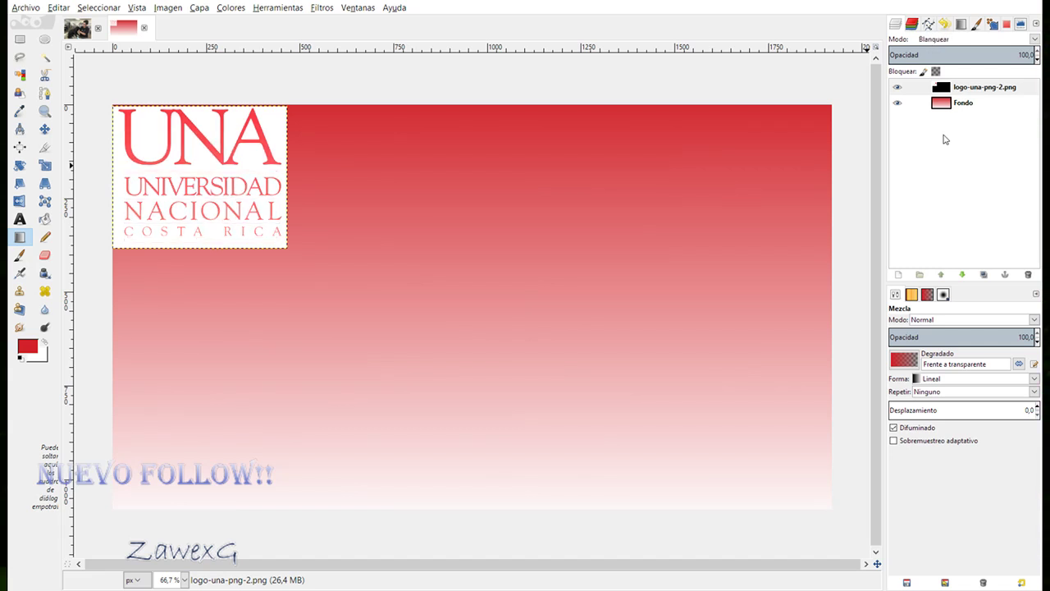
{"action": "key", "text": "Down"}
{"action": "key", "text": "Down"}
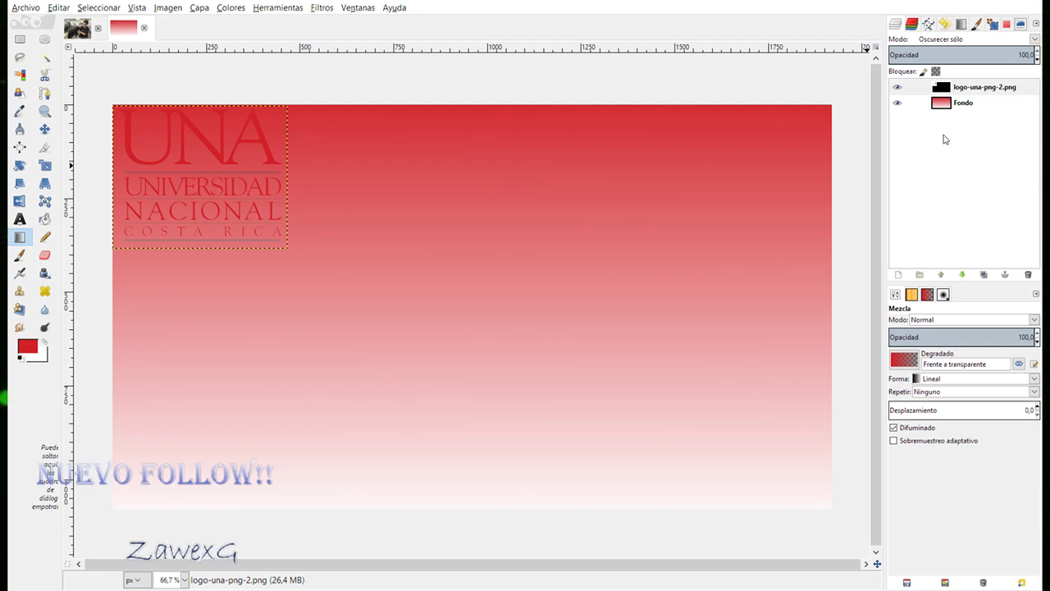
{"action": "key", "text": "Down"}
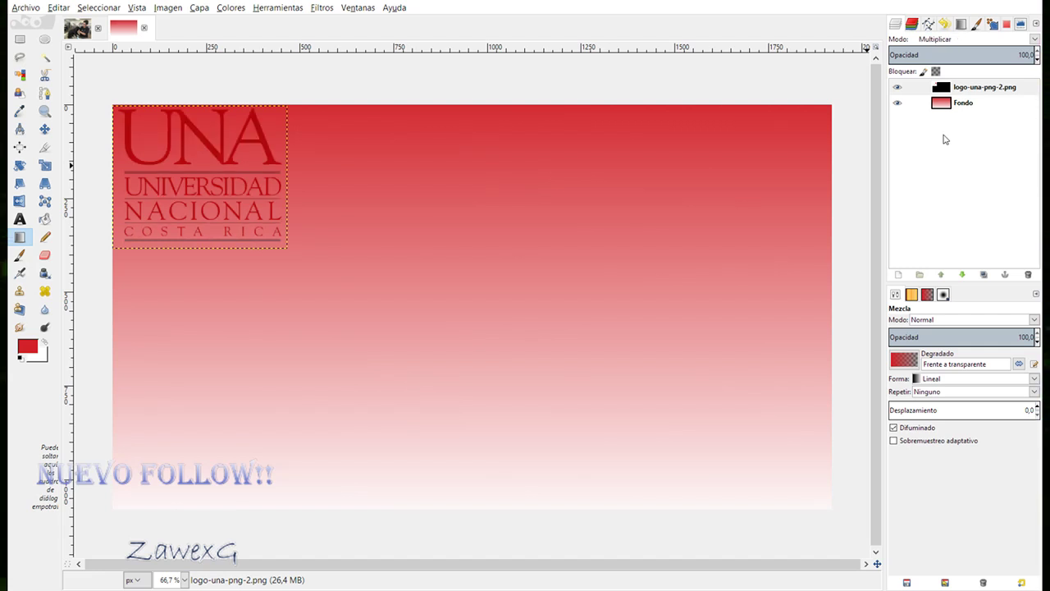
{"action": "key", "text": "Down"}
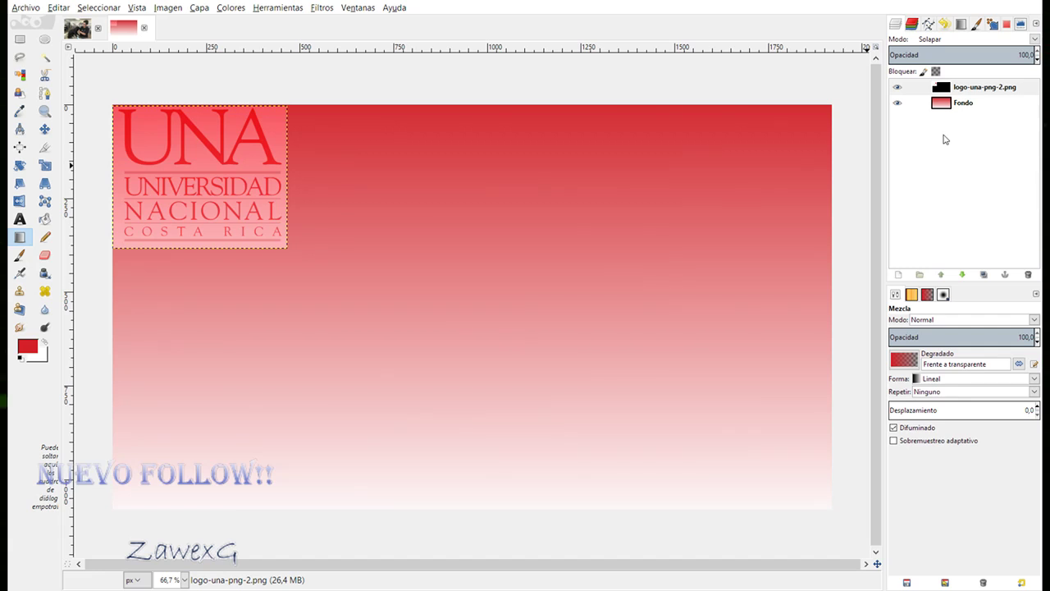
Try the Diferencia, Combinar granulado and Dividir blend modes on the logo layer.
{"action": "key", "text": "Down"}
{"action": "key", "text": "Down"}
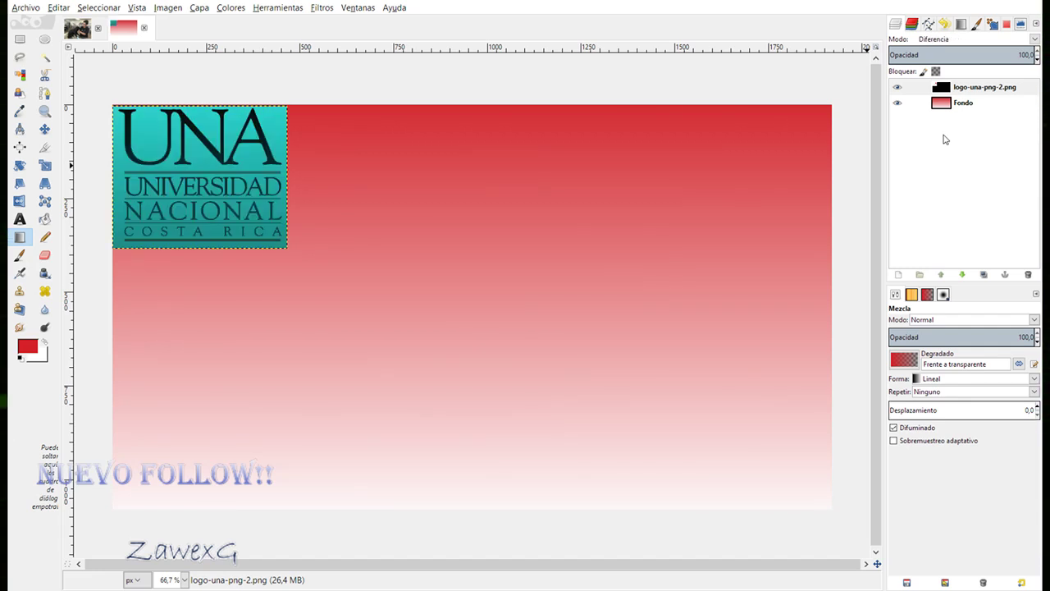
{"action": "key", "text": "Down"}
{"action": "key", "text": "Down"}
{"action": "key", "text": "Down"}
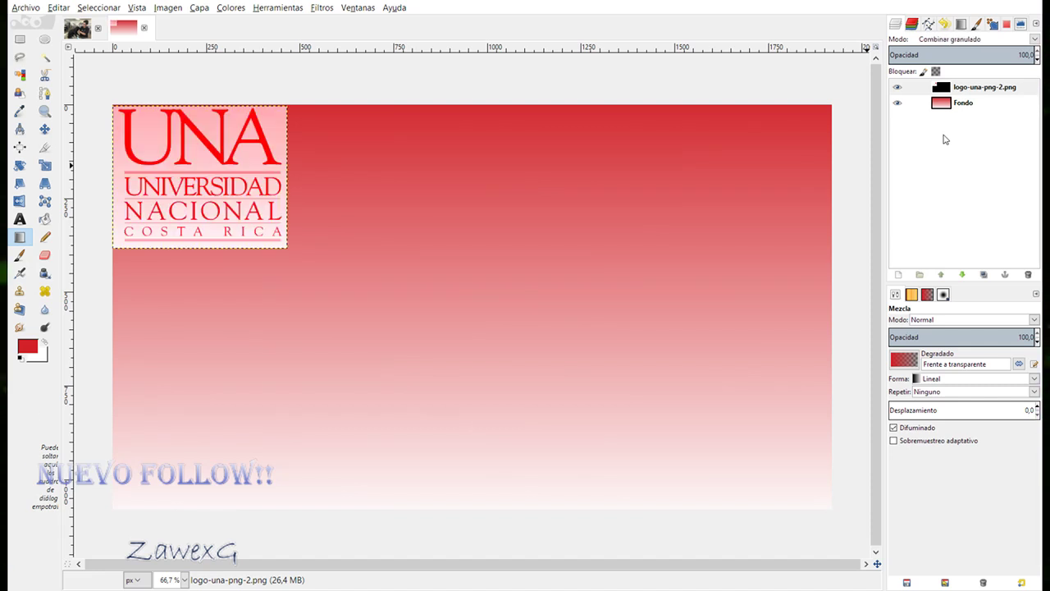
{"action": "key", "text": "Down"}
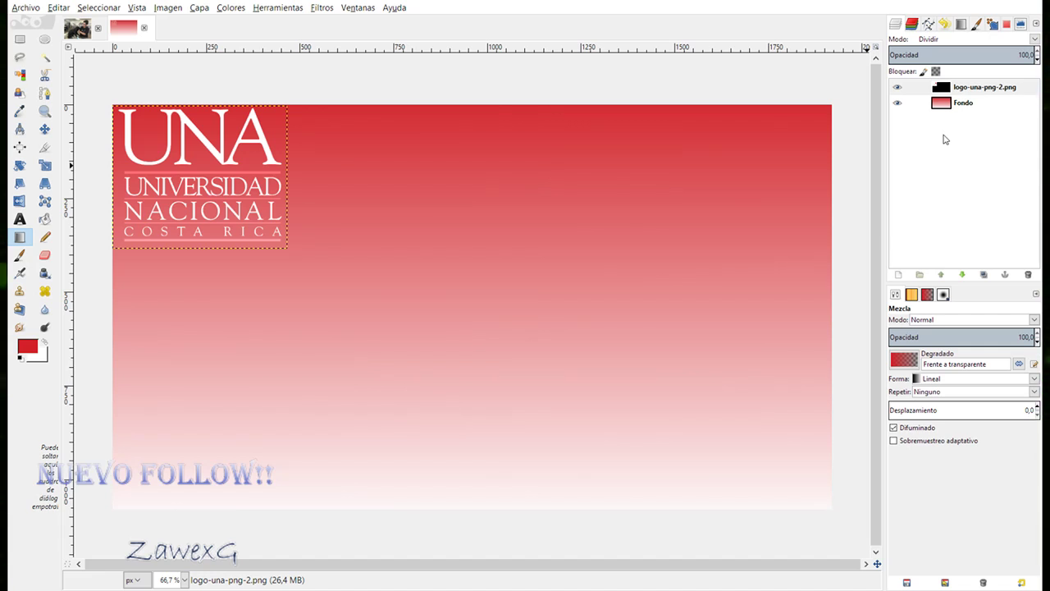
Compare the Saturación, Valor and Tono blend modes on the logo layer, ending on Saturación.
{"action": "key", "text": "Down"}
{"action": "key", "text": "Down"}
{"action": "key", "text": "Down"}
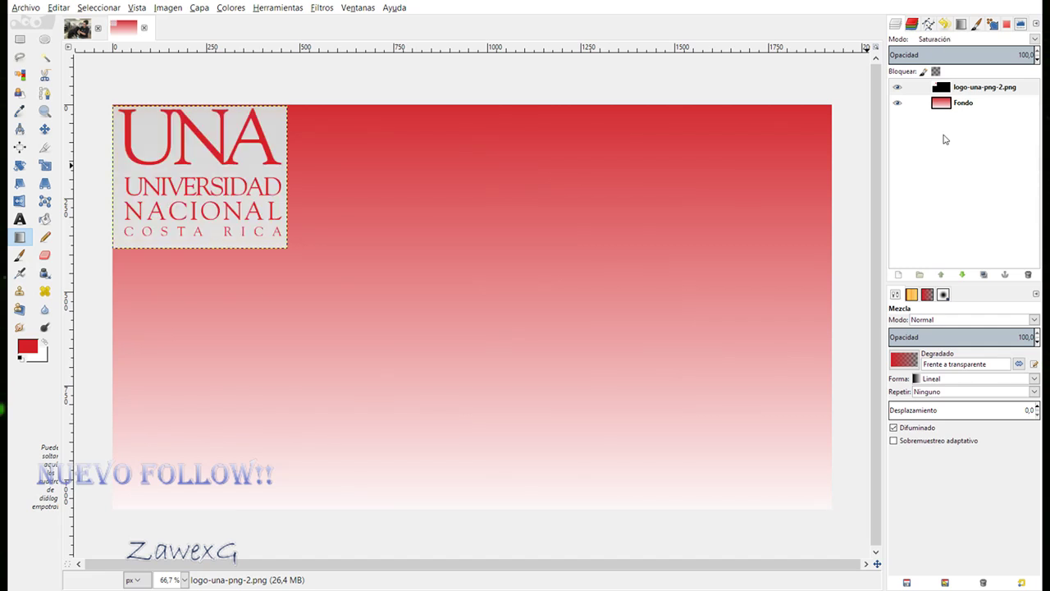
{"action": "key", "text": "Down"}
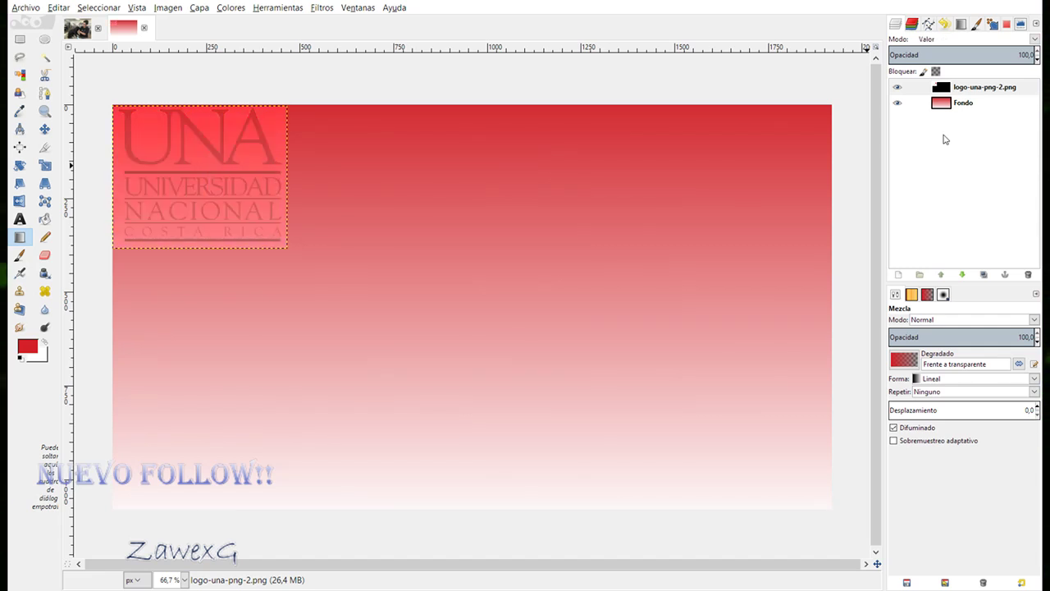
{"action": "key", "text": "Up"}
{"action": "key", "text": "Up"}
{"action": "key", "text": "Down"}
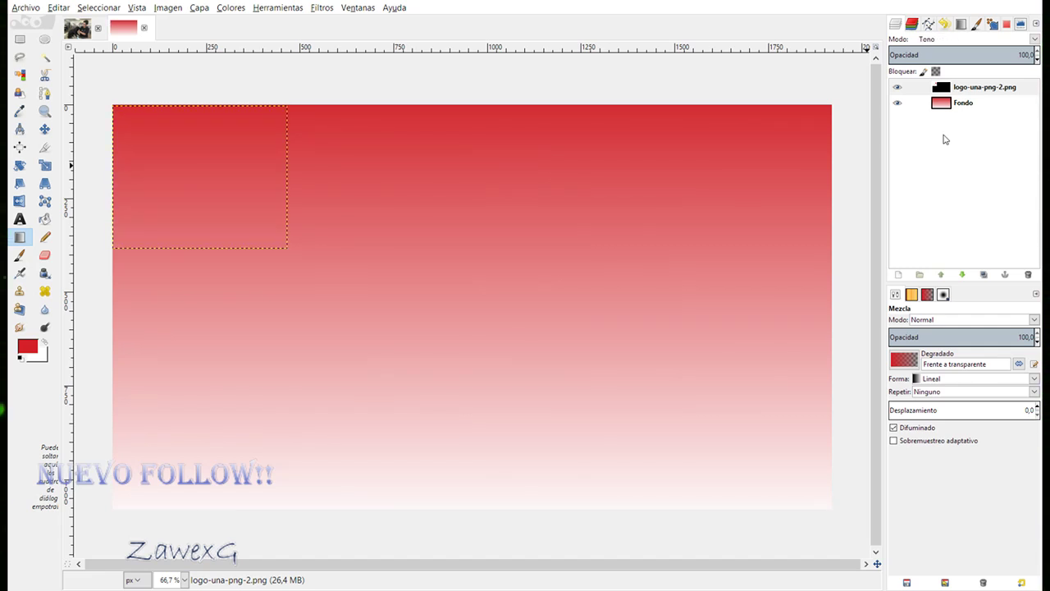
{"action": "key", "text": "Down"}
{"action": "key", "text": "Up"}
{"action": "key", "text": "Up"}
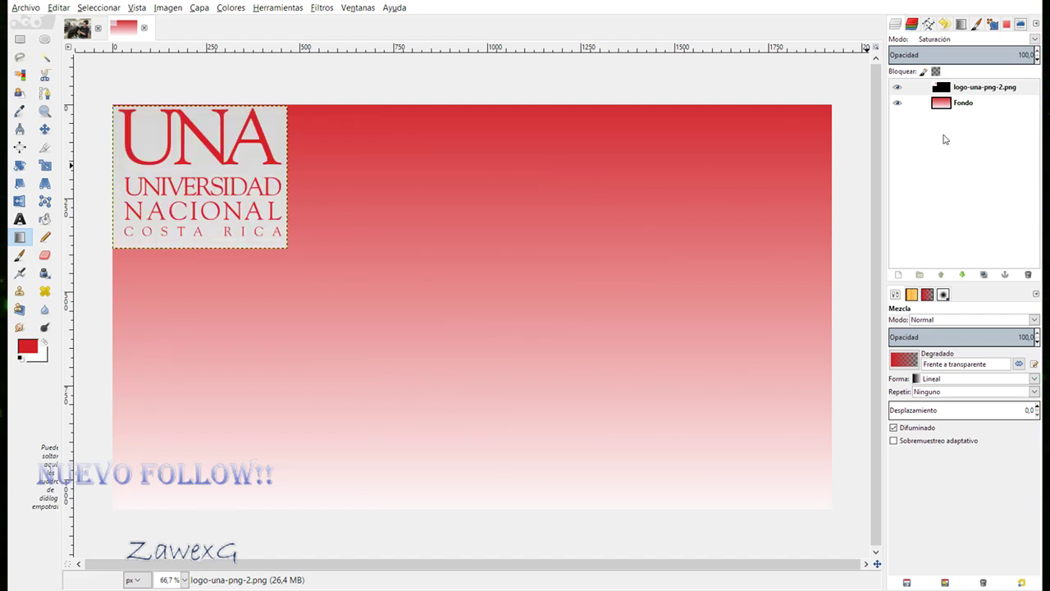
Set the logo layer's blend mode to Multiplicar and its opacity to 31,5.
{"action": "key", "text": "Up"}
{"action": "key", "text": "Up"}
{"action": "key", "text": "Up"}
{"action": "key", "text": "Up"}
{"action": "key", "text": "Up"}
{"action": "key", "text": "Up"}
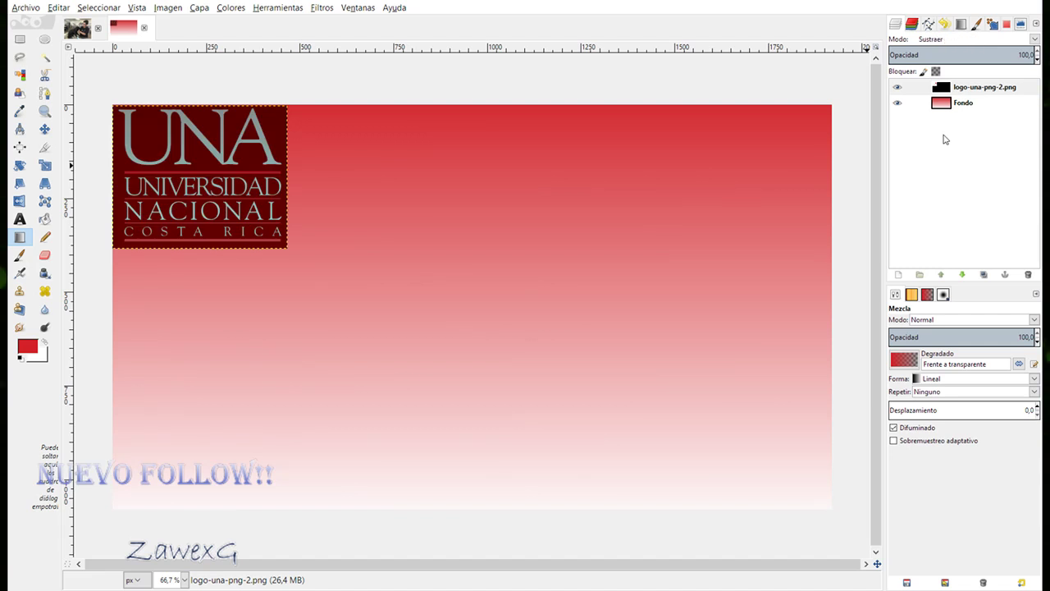
{"action": "key", "text": "Up"}
{"action": "key", "text": "Up"}
{"action": "key", "text": "Up"}
{"action": "key", "text": "Up"}
{"action": "key", "text": "Up"}
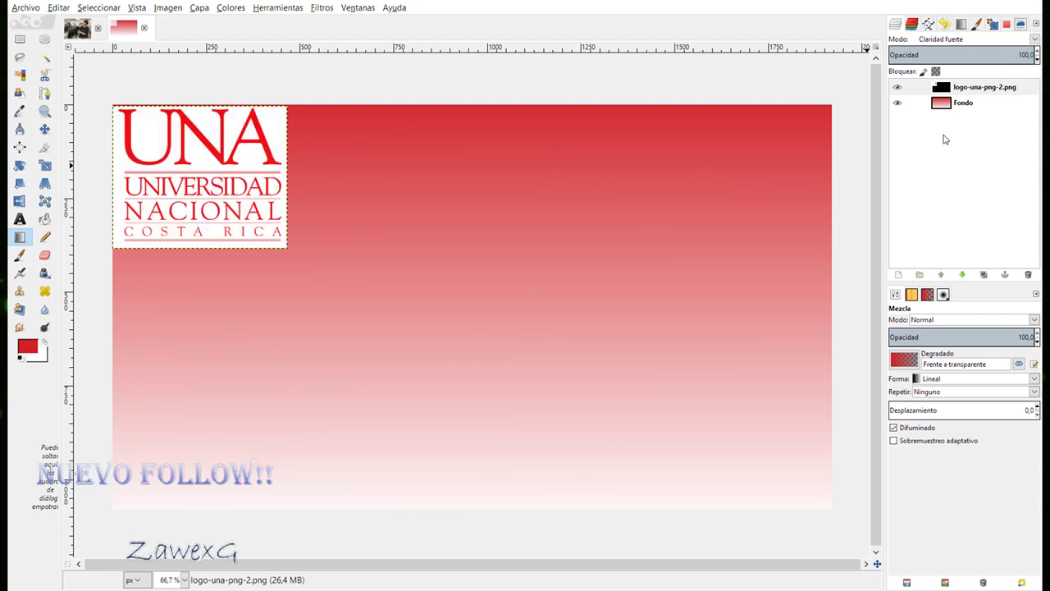
{"action": "key", "text": "Up"}
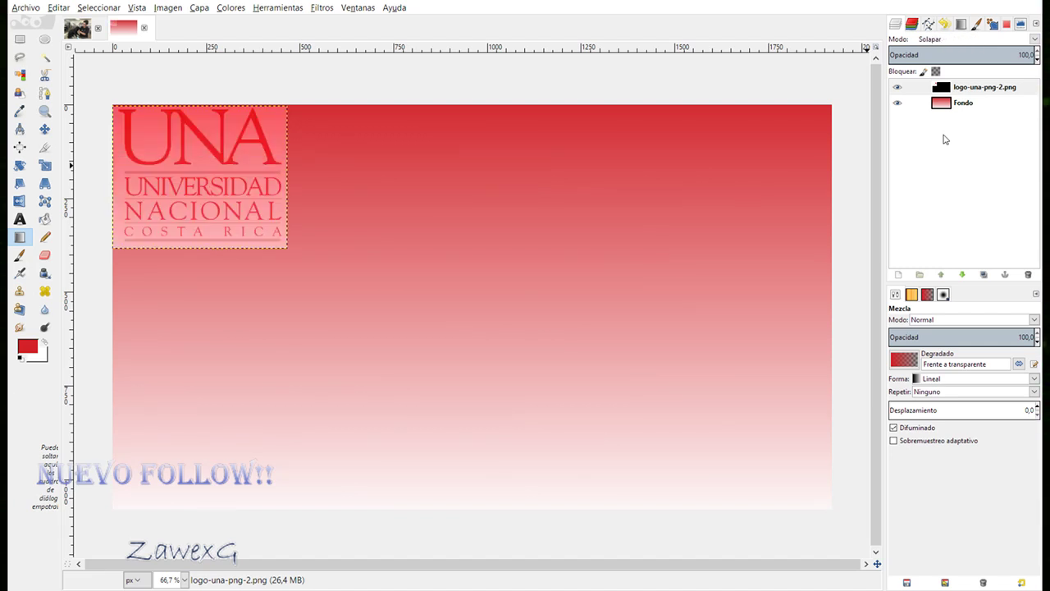
{"action": "key", "text": "Up"}
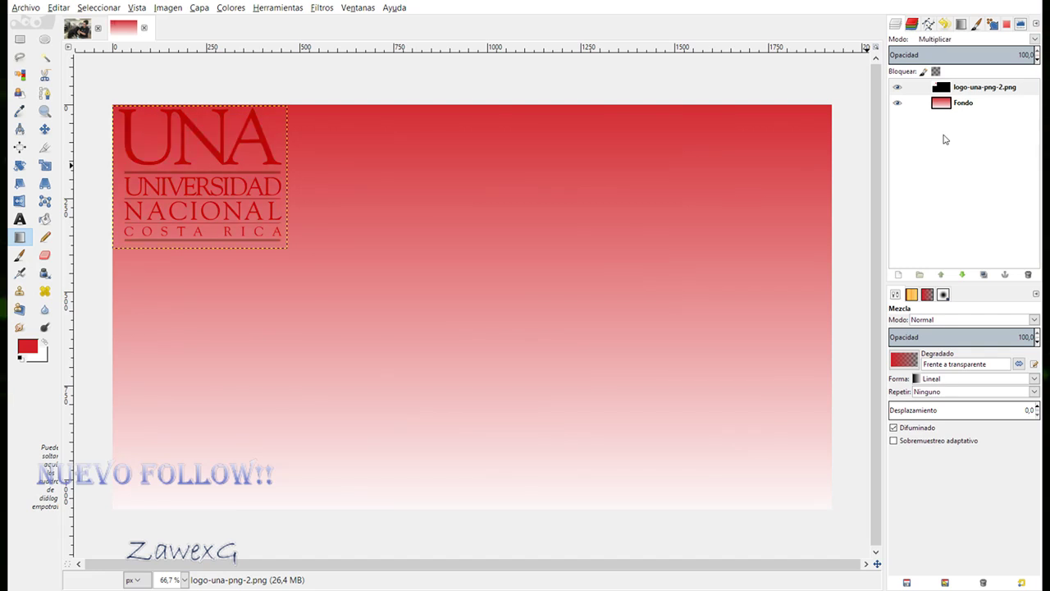
{"action": "key", "text": "Up"}
{"action": "left_click", "coordinate": [954, 55]}
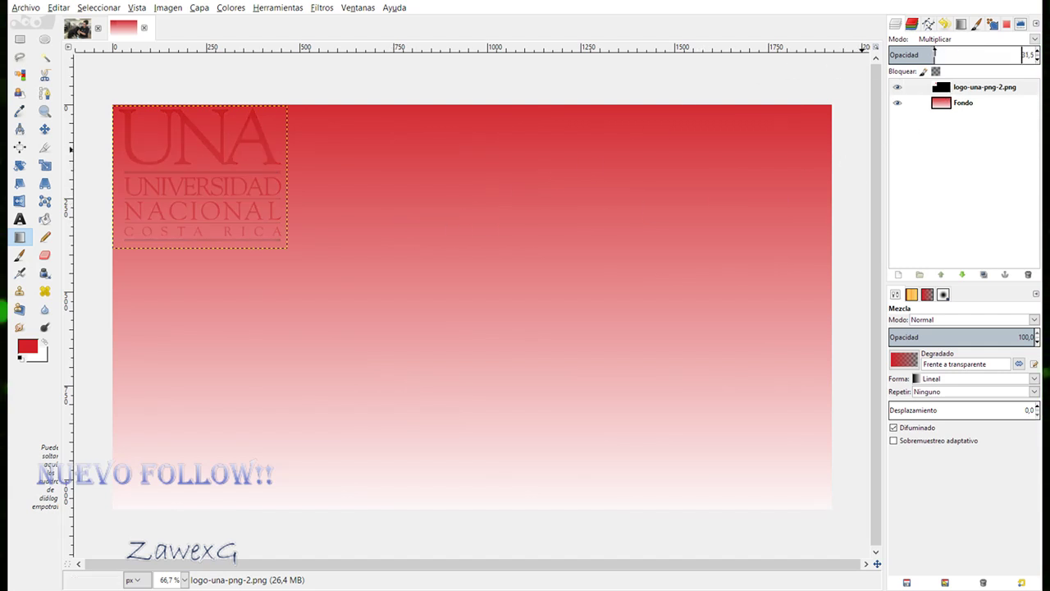
{"action": "left_click", "coordinate": [928, 53]}
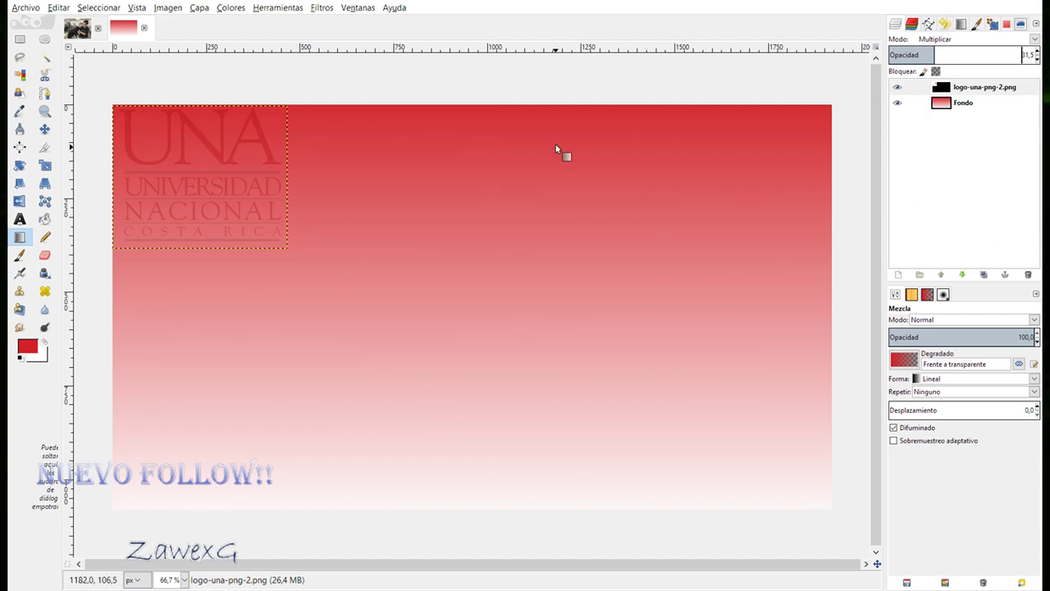
Scale the logo layer down proportionally to about half its size, keeping it in the canvas's upper-left corner.
{"action": "left_click", "coordinate": [45, 165]}
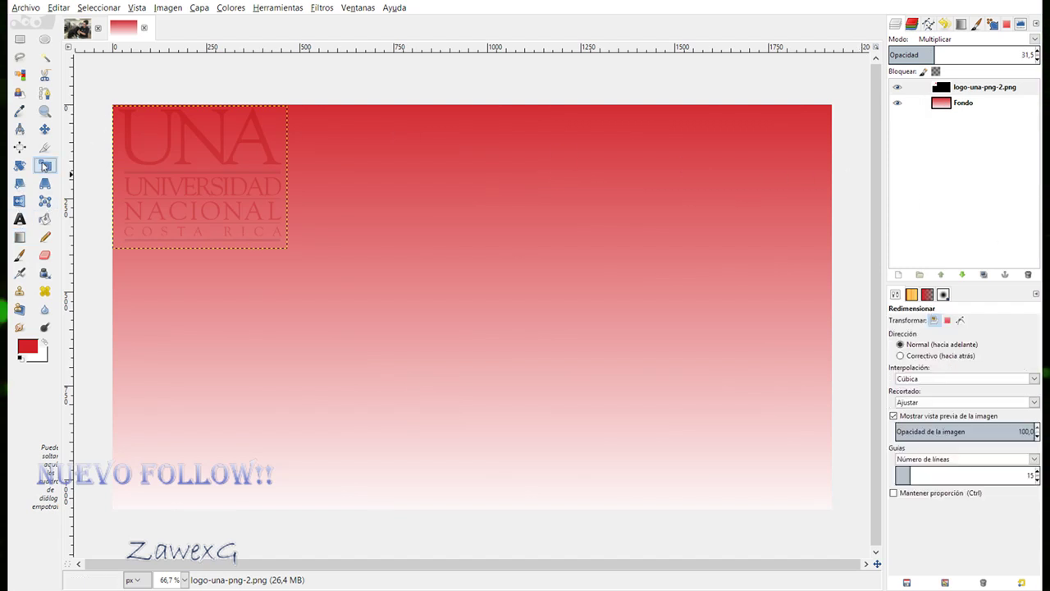
{"action": "left_click", "coordinate": [170, 164]}
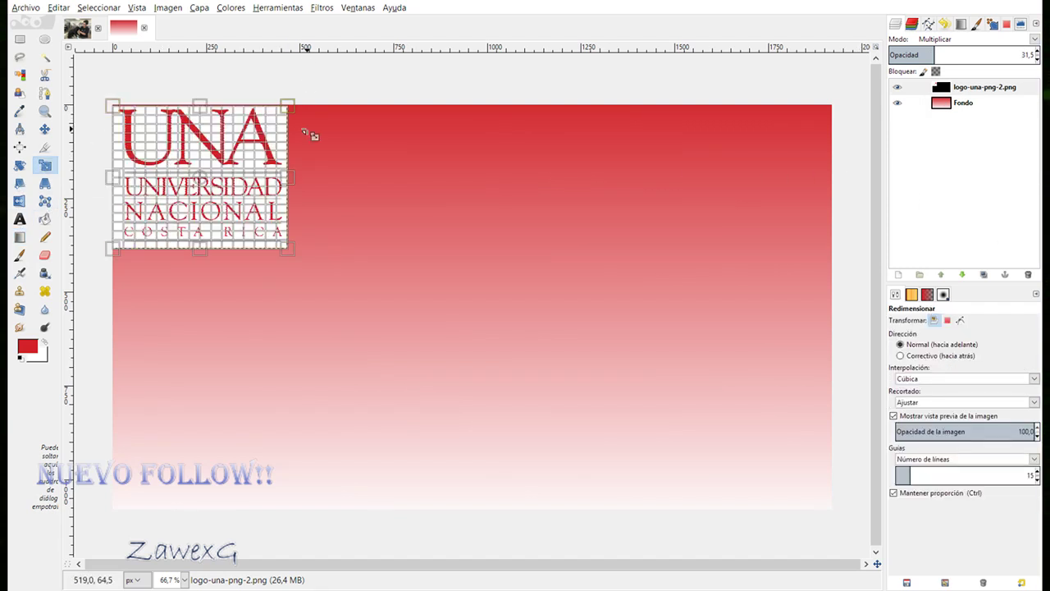
{"action": "left_click_drag", "start_coordinate": [287, 250], "coordinate": [217, 188]}
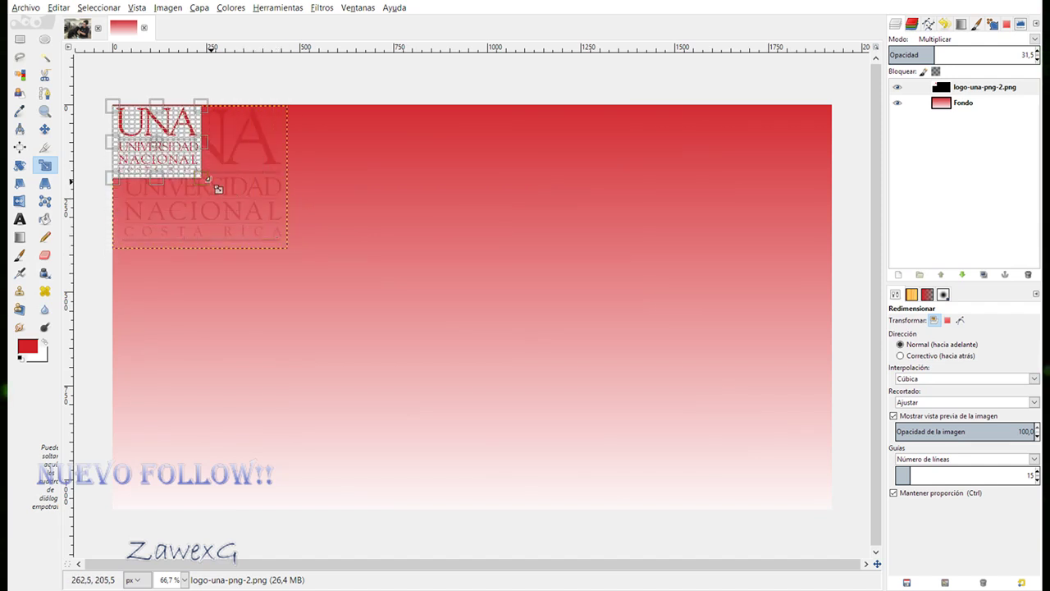
{"action": "key", "text": "Return"}
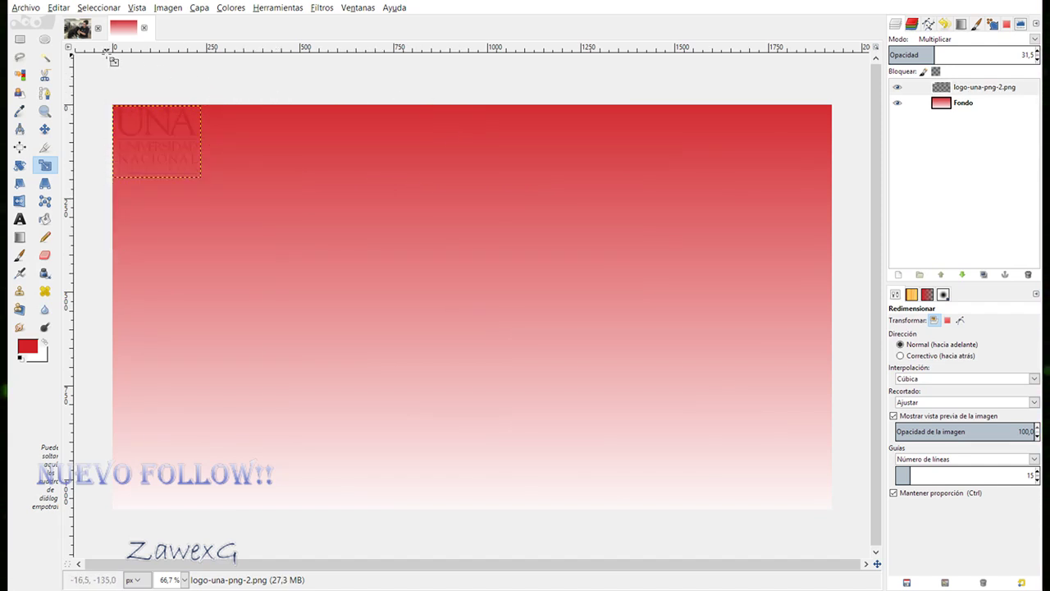
In the clinic photo image, draw a rough Foreground Select outline around the man in black scrubs and the black dog.
{"action": "left_click", "coordinate": [80, 31]}
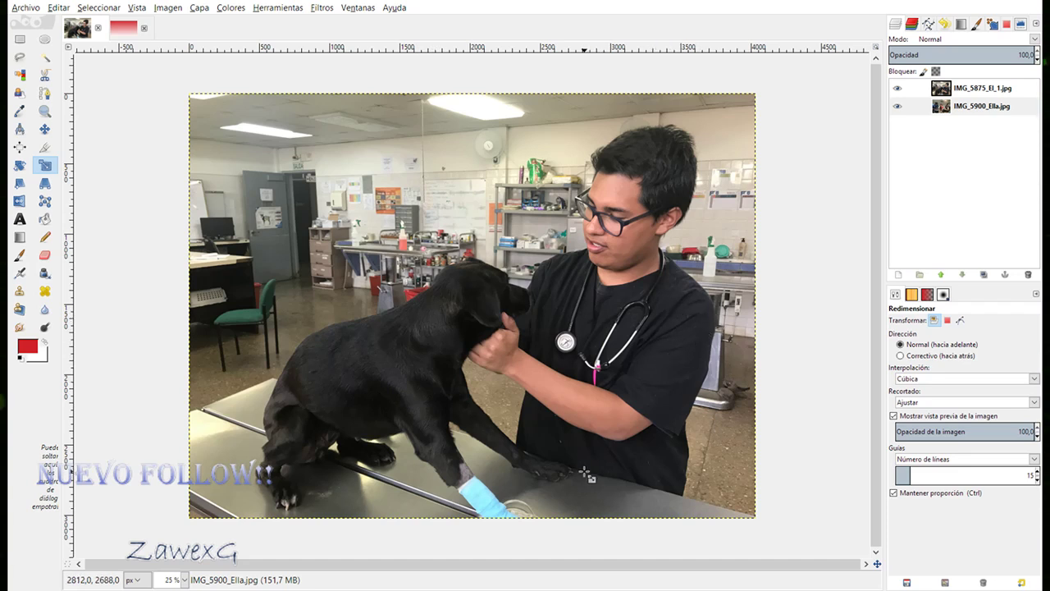
{"action": "left_click", "coordinate": [21, 94]}
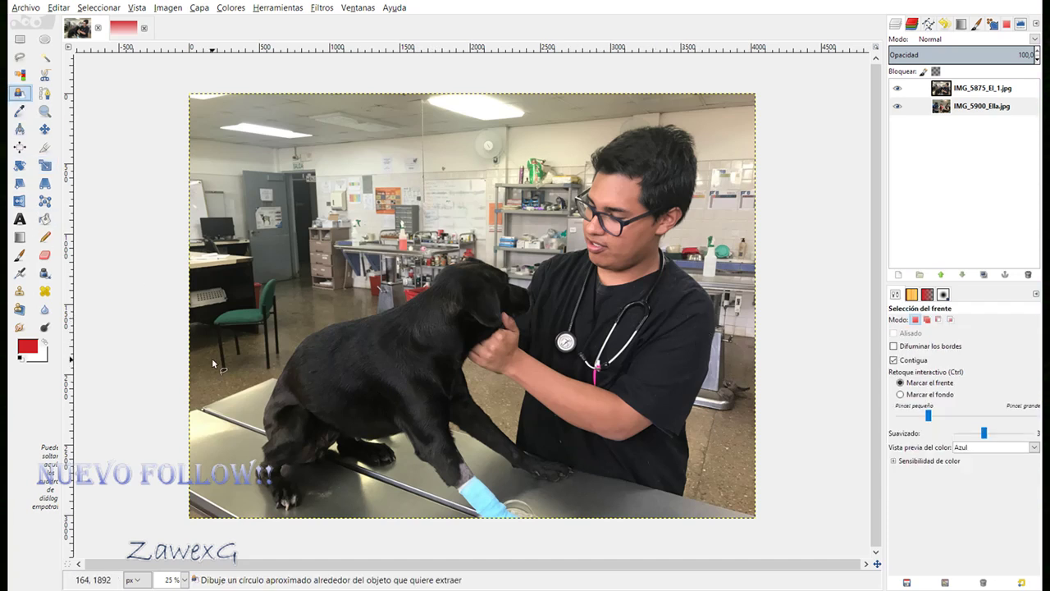
{"action": "left_click", "coordinate": [255, 443]}
{"action": "mouse_move", "coordinate": [266, 333]}
{"action": "left_mouse_down"}
{"action": "mouse_move", "coordinate": [332, 292]}
{"action": "mouse_move", "coordinate": [385, 293]}
{"action": "mouse_move", "coordinate": [443, 257]}
{"action": "mouse_move", "coordinate": [501, 256]}
{"action": "mouse_move", "coordinate": [492, 252]}
{"action": "mouse_move", "coordinate": [501, 272]}
{"action": "mouse_move", "coordinate": [546, 260]}
{"action": "mouse_move", "coordinate": [576, 233]}
{"action": "mouse_move", "coordinate": [580, 177]}
{"action": "mouse_move", "coordinate": [568, 174]}
{"action": "mouse_move", "coordinate": [601, 123]}
{"action": "left_mouse_up"}
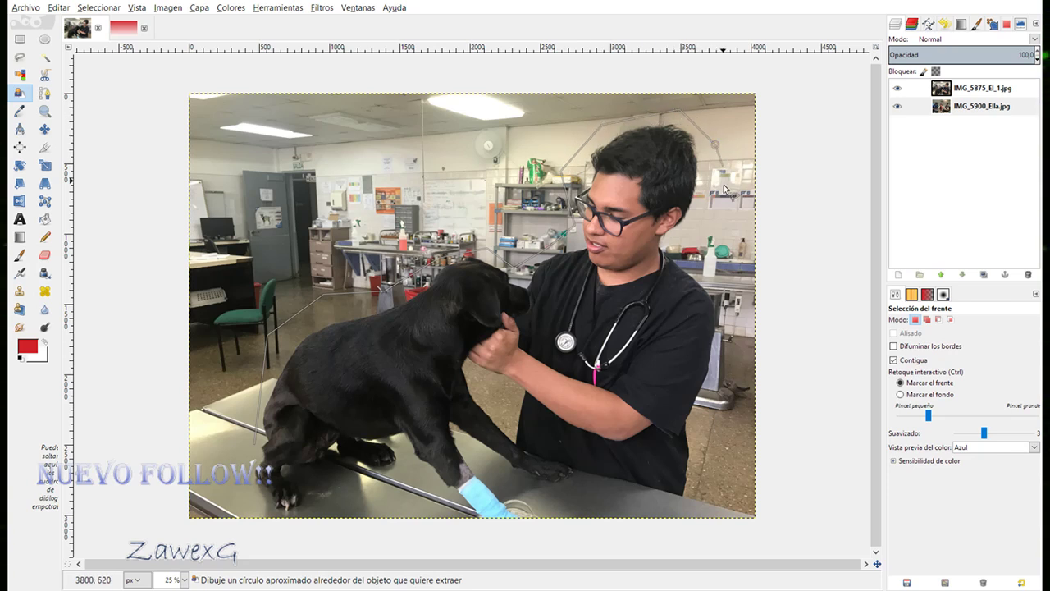
{"action": "left_click_drag", "start_coordinate": [723, 185], "coordinate": [684, 241]}
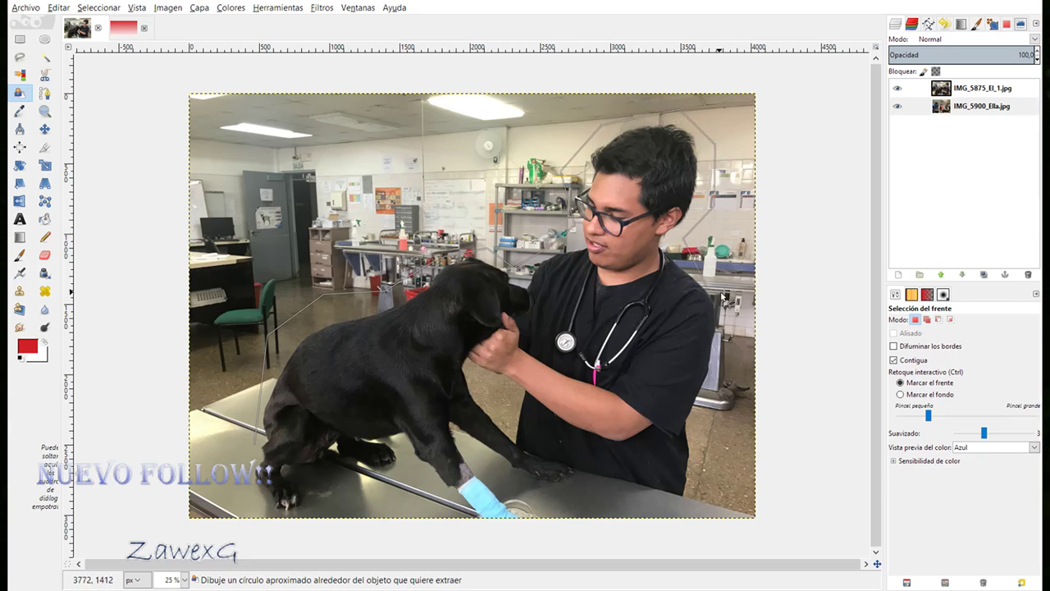
{"action": "left_click_drag", "start_coordinate": [720, 295], "coordinate": [725, 299]}
{"action": "mouse_move", "coordinate": [726, 371]}
{"action": "left_mouse_down"}
{"action": "mouse_move", "coordinate": [716, 415]}
{"action": "mouse_move", "coordinate": [705, 421]}
{"action": "mouse_move", "coordinate": [704, 410]}
{"action": "mouse_move", "coordinate": [697, 480]}
{"action": "left_mouse_up"}
{"action": "mouse_move", "coordinate": [631, 502]}
{"action": "left_mouse_down"}
{"action": "mouse_move", "coordinate": [574, 484]}
{"action": "mouse_move", "coordinate": [555, 491]}
{"action": "mouse_move", "coordinate": [551, 513]}
{"action": "mouse_move", "coordinate": [528, 532]}
{"action": "mouse_move", "coordinate": [296, 532]}
{"action": "mouse_move", "coordinate": [250, 523]}
{"action": "mouse_move", "coordinate": [255, 444]}
{"action": "left_mouse_up"}
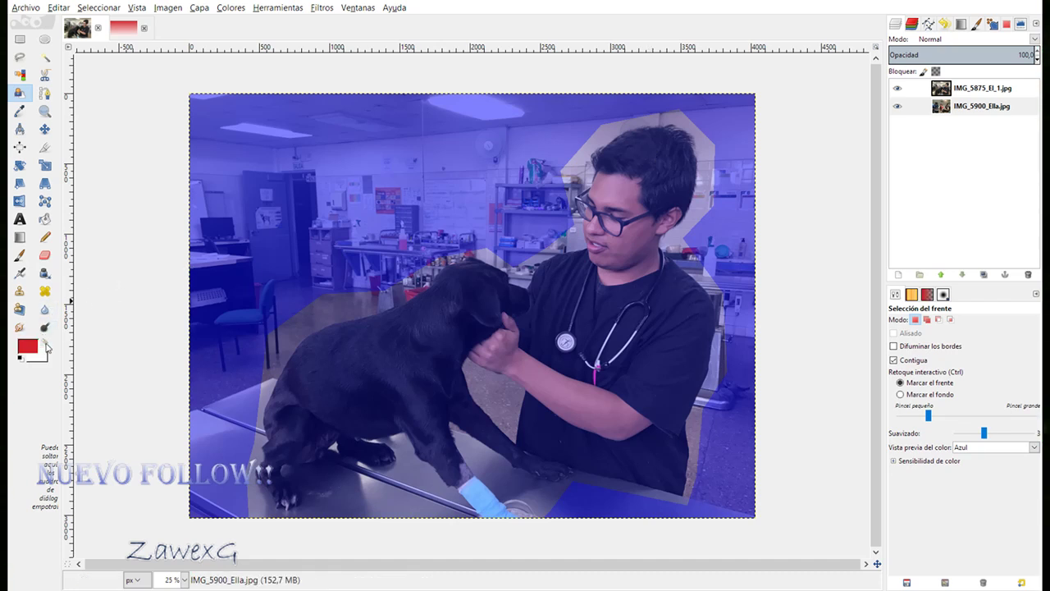
Reset the foreground colour to black and paint foreground marks over the man and the dog to refine the selection.
{"action": "key", "text": "d"}
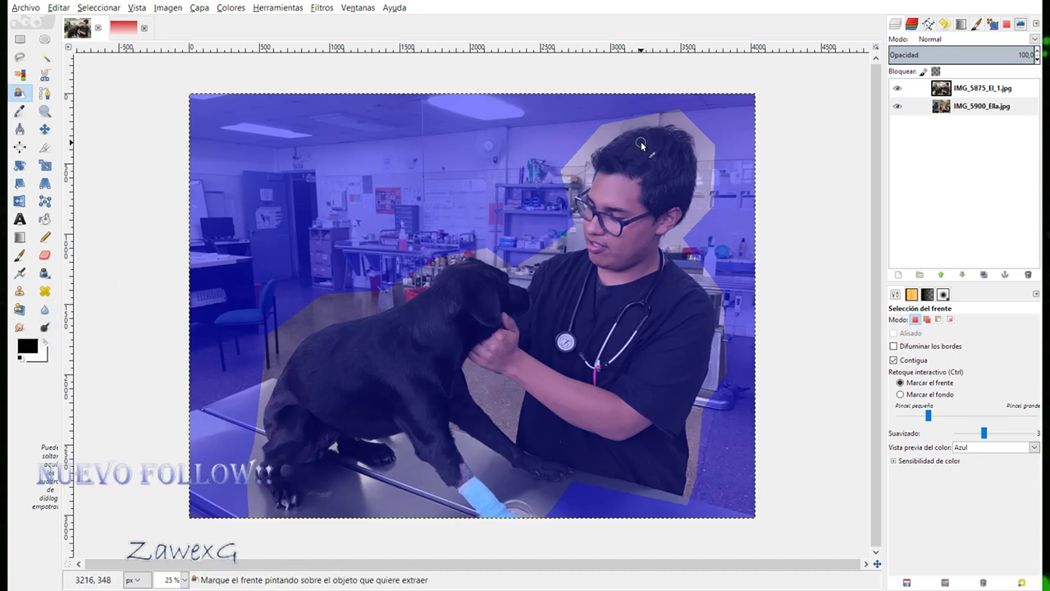
{"action": "mouse_move", "coordinate": [640, 141]}
{"action": "left_mouse_down"}
{"action": "mouse_move", "coordinate": [653, 188]}
{"action": "mouse_move", "coordinate": [631, 248]}
{"action": "left_mouse_up"}
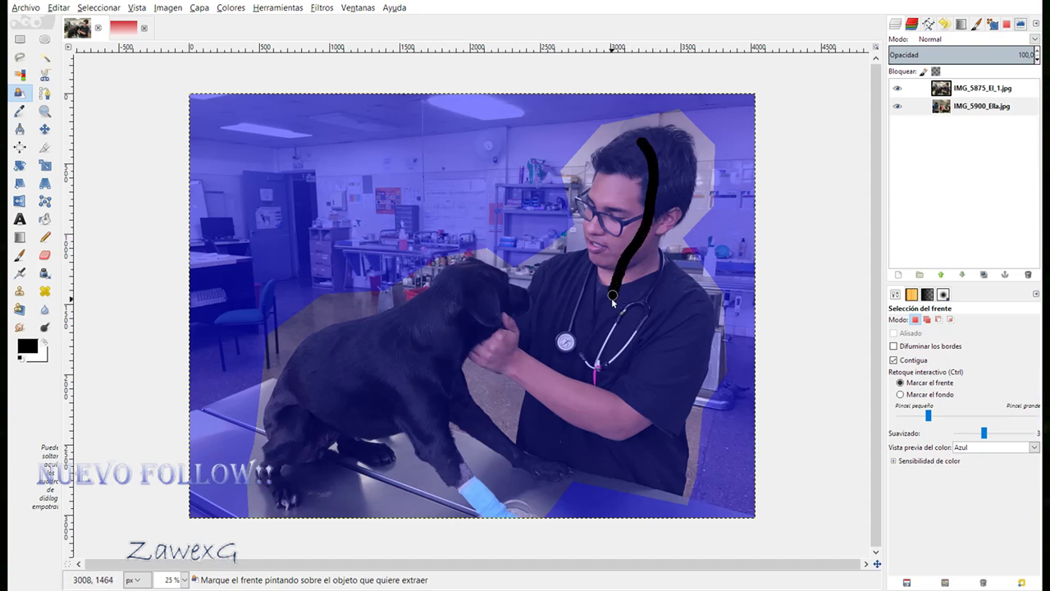
{"action": "mouse_move", "coordinate": [611, 298]}
{"action": "left_mouse_down"}
{"action": "mouse_move", "coordinate": [625, 375]}
{"action": "mouse_move", "coordinate": [621, 396]}
{"action": "mouse_move", "coordinate": [606, 402]}
{"action": "mouse_move", "coordinate": [458, 327]}
{"action": "mouse_move", "coordinate": [291, 408]}
{"action": "mouse_move", "coordinate": [281, 444]}
{"action": "left_mouse_up"}
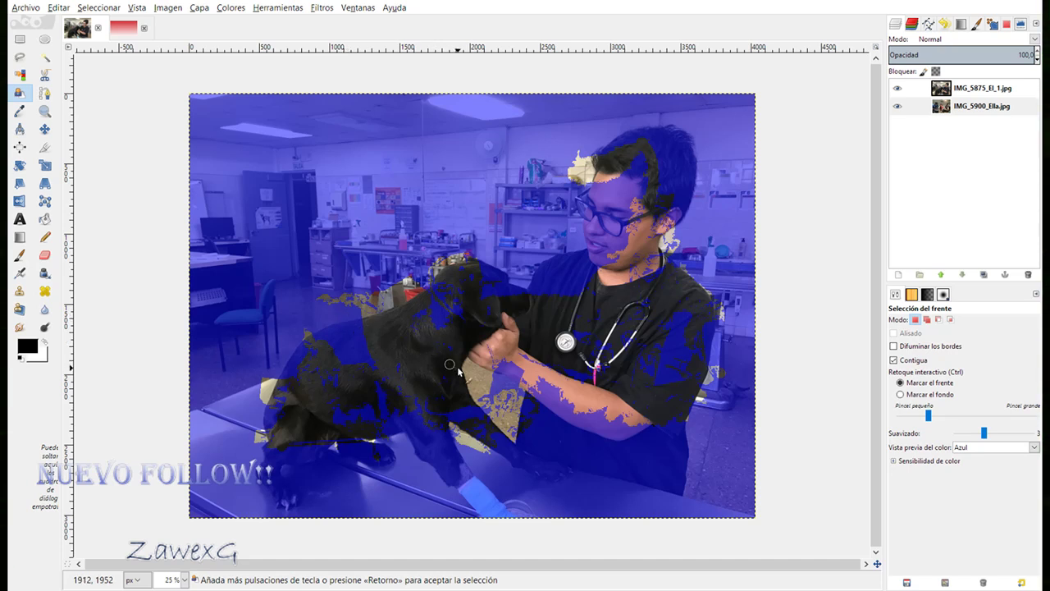
{"action": "left_click_drag", "start_coordinate": [509, 369], "coordinate": [567, 397]}
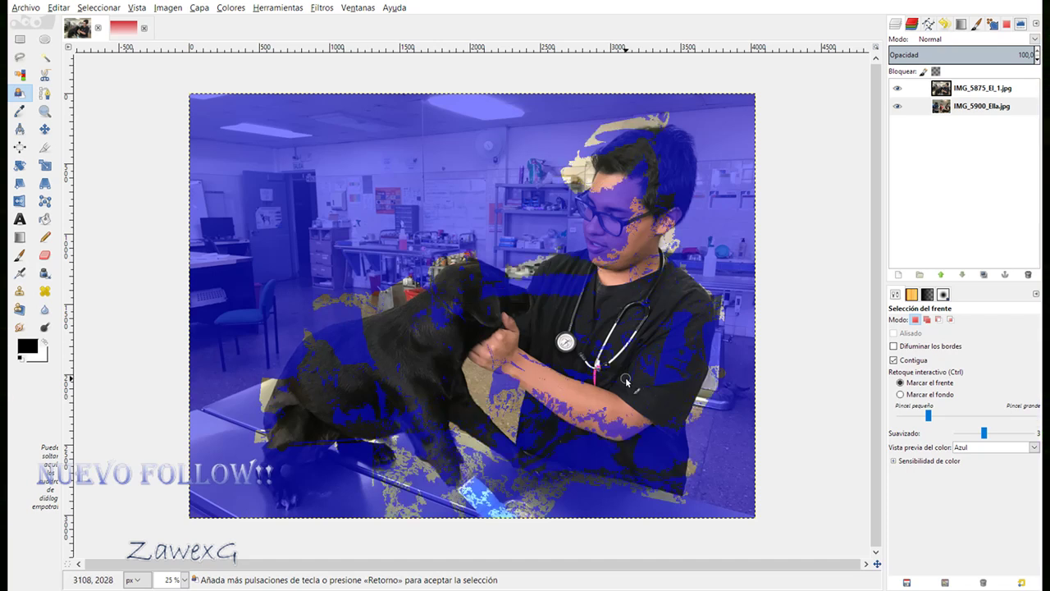
Hide the IMG_5875_El_1.jpg layer, leaving the IMG_5900_Ella.jpg layer active and visible.
{"action": "left_click", "coordinate": [900, 111]}
{"action": "left_click", "coordinate": [896, 88]}
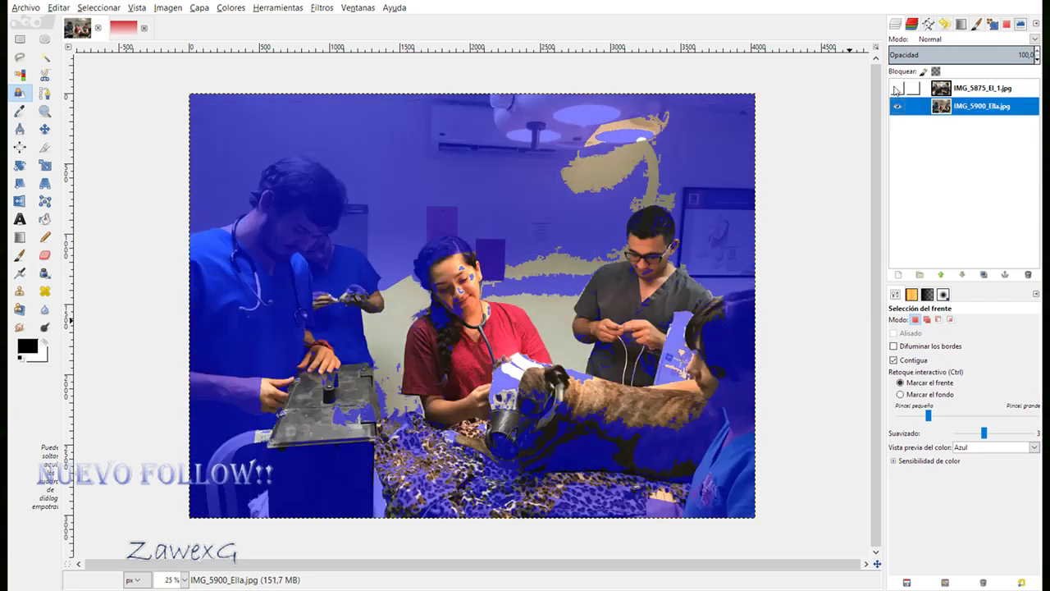
Show the IMG_5875_El_1.jpg layer and set up Scissors Select with feathered edges at a radius of 15.
{"action": "left_click", "coordinate": [896, 87]}
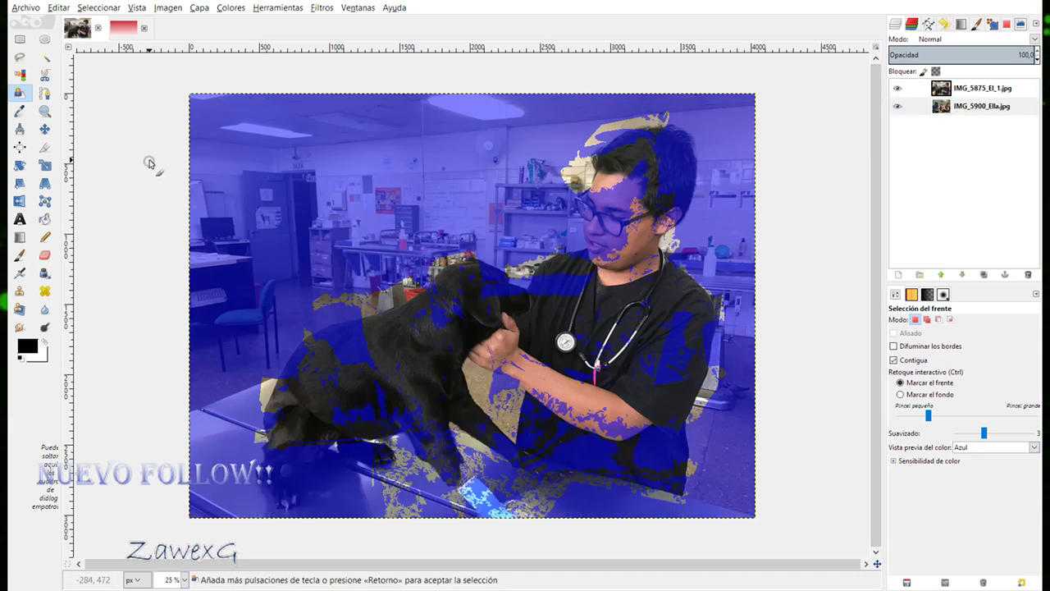
{"action": "left_click", "coordinate": [45, 74]}
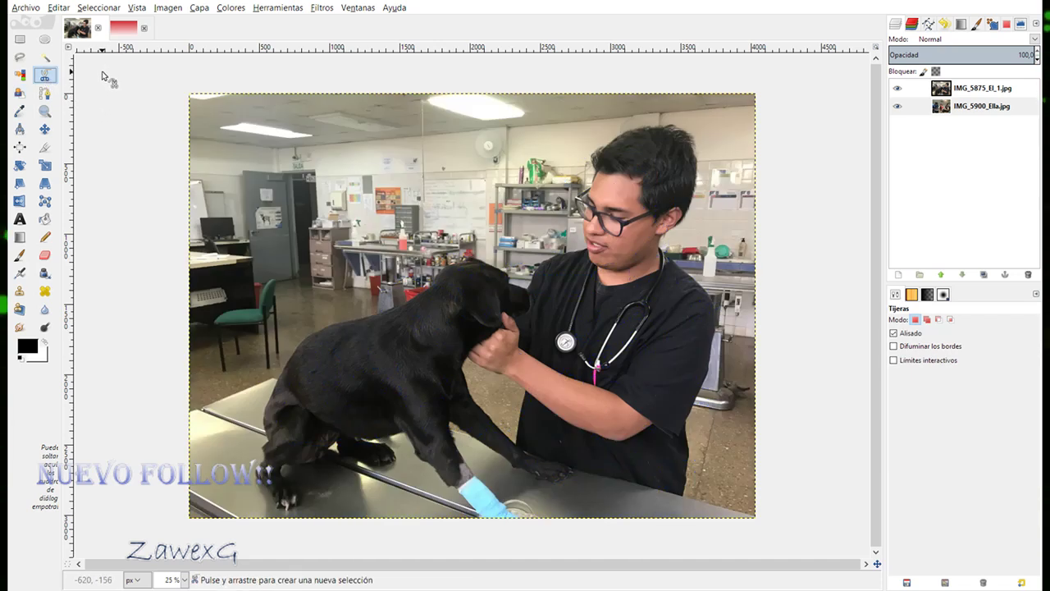
{"action": "left_click", "coordinate": [894, 346]}
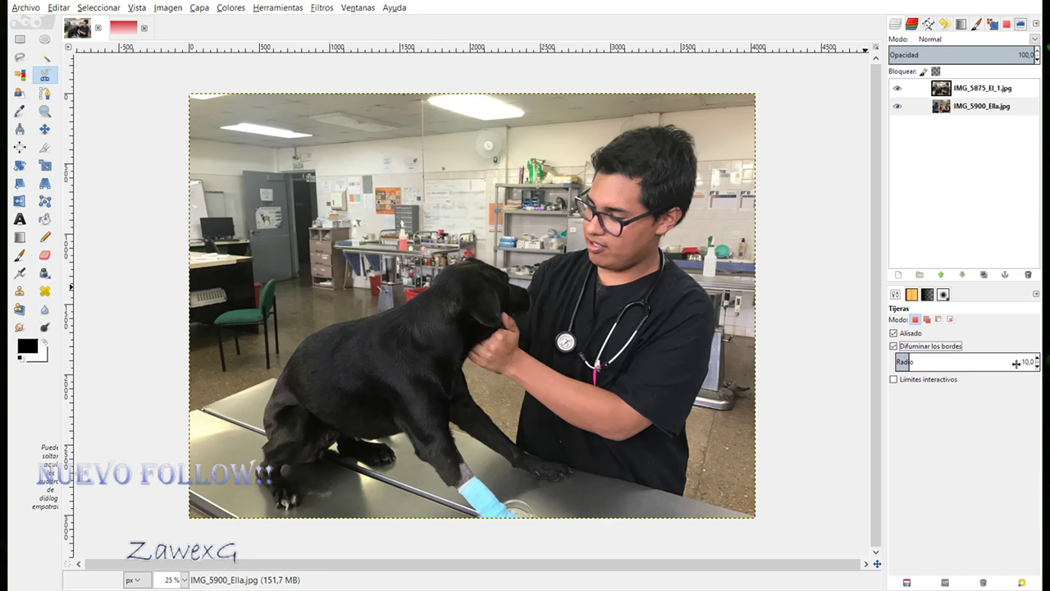
{"action": "left_click", "coordinate": [914, 361]}
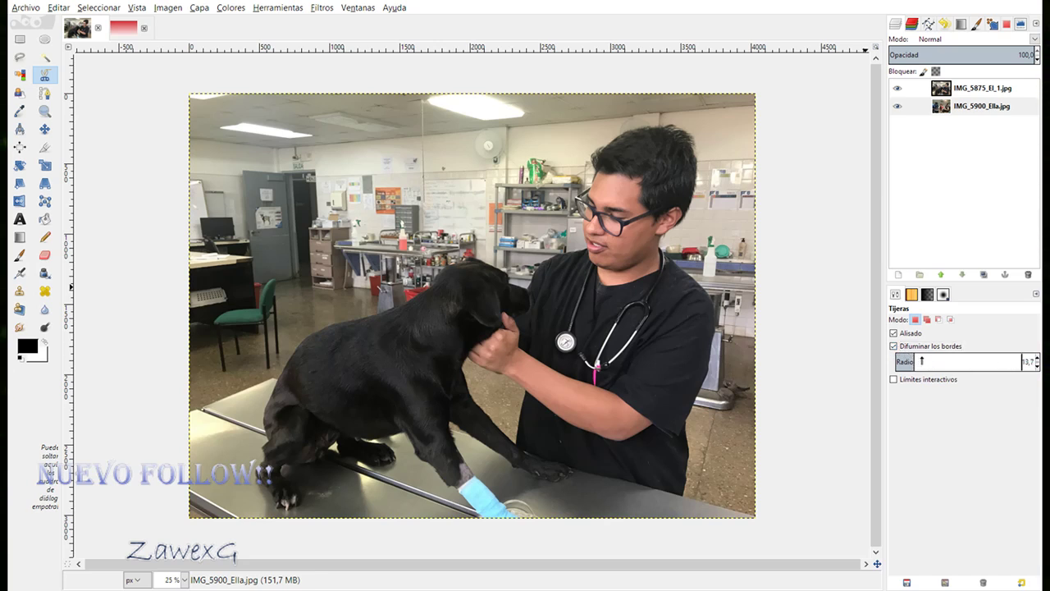
{"action": "left_click", "coordinate": [1038, 359]}
{"action": "left_click", "coordinate": [1038, 358]}
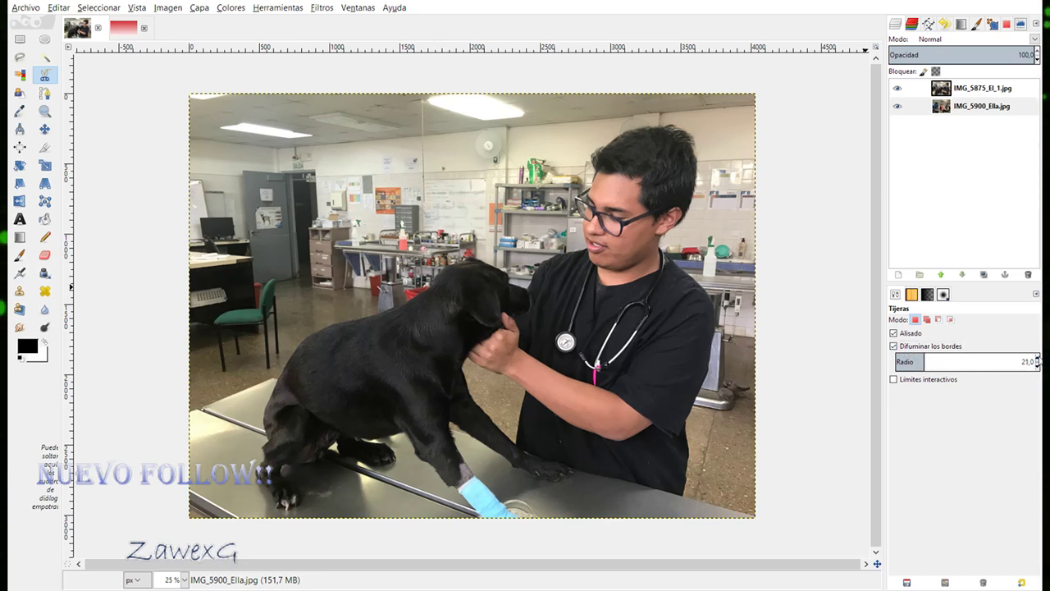
{"action": "left_click", "coordinate": [1038, 359]}
{"action": "left_click", "coordinate": [1037, 358]}
{"action": "left_click", "coordinate": [1037, 365]}
{"action": "left_click", "coordinate": [1038, 365]}
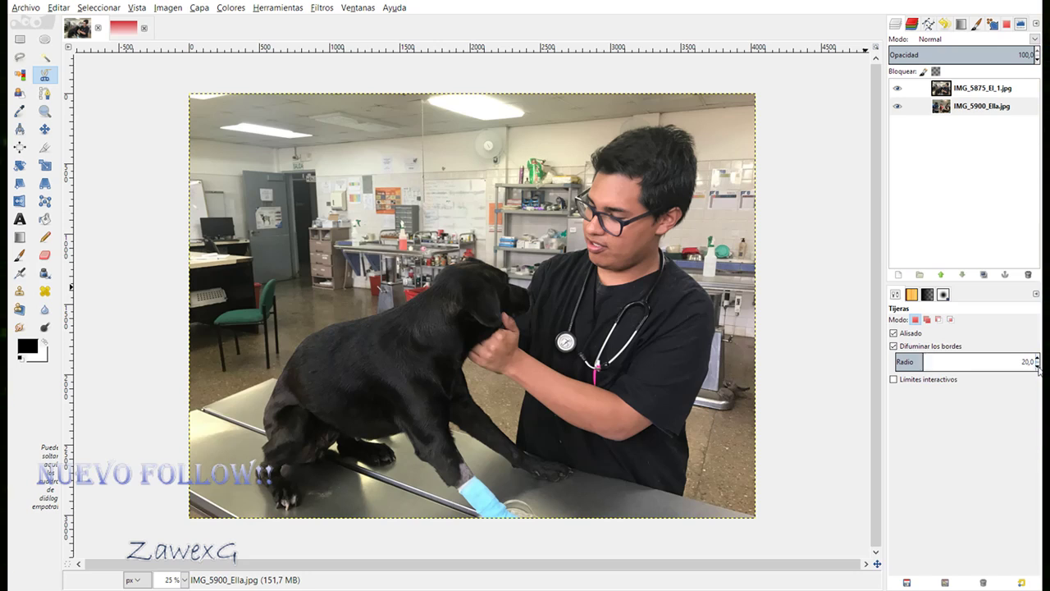
{"action": "left_click", "coordinate": [1038, 366]}
{"action": "left_click", "coordinate": [1038, 365]}
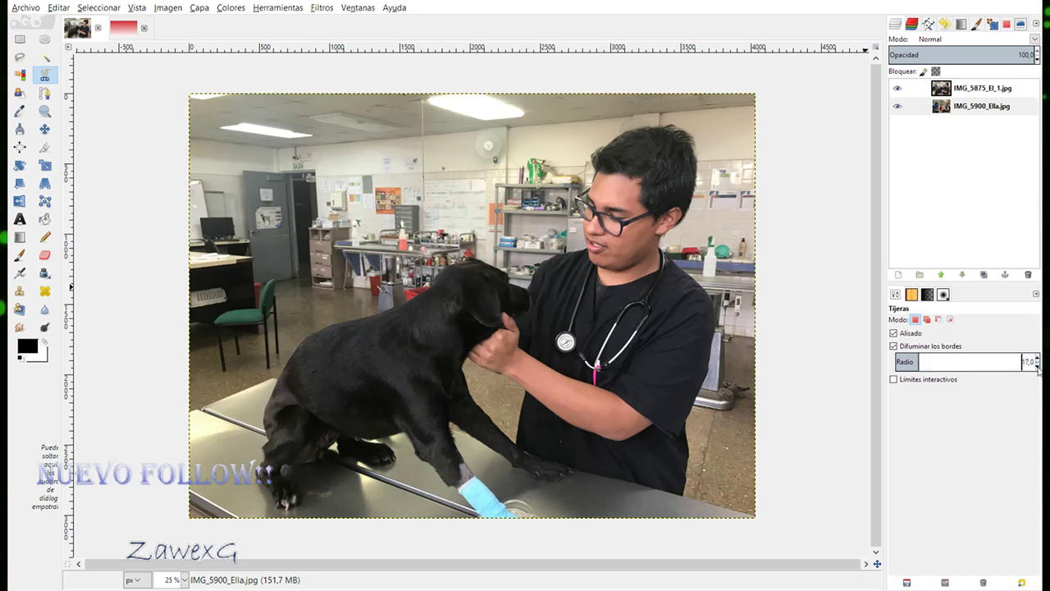
{"action": "left_click", "coordinate": [1038, 366]}
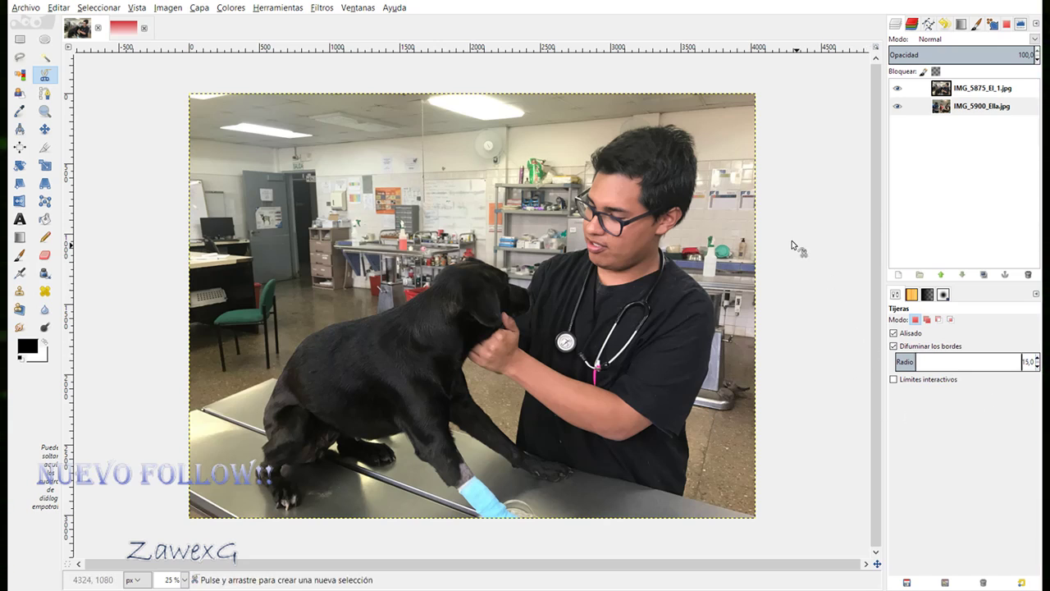
Start a Scissors Select outline at the top of the man's hair, following the back of his head and ear to his neck.
{"action": "left_click", "coordinate": [645, 126]}
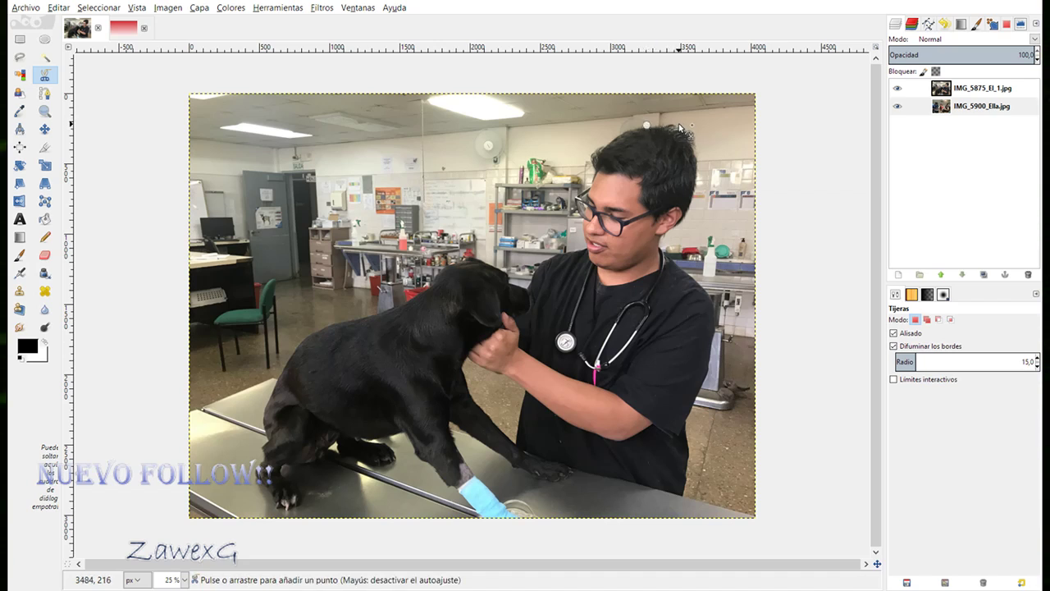
{"action": "left_click", "coordinate": [676, 127]}
{"action": "left_click", "coordinate": [694, 143]}
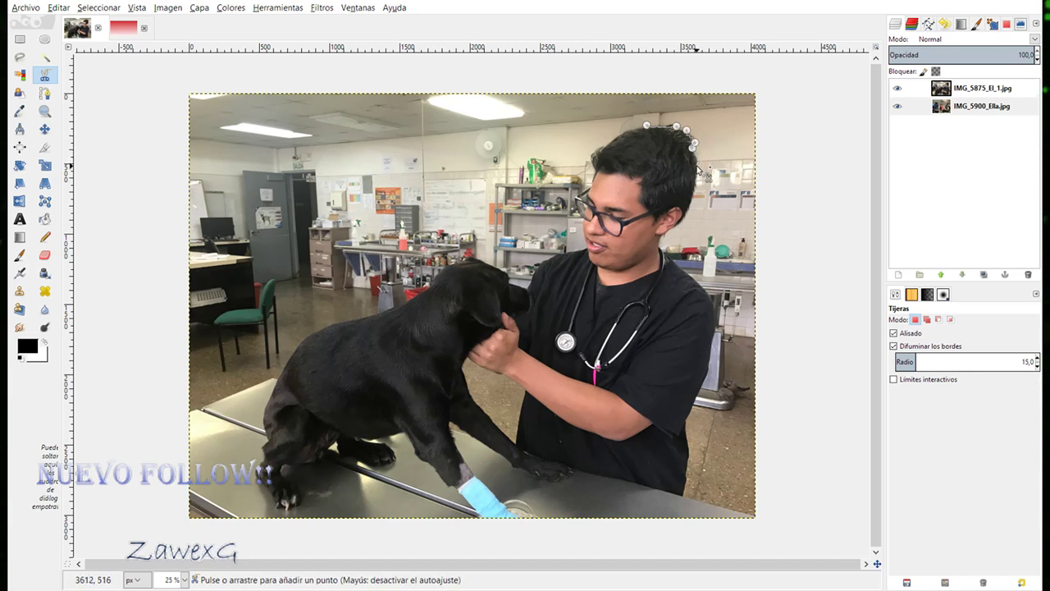
{"action": "left_click", "coordinate": [697, 172]}
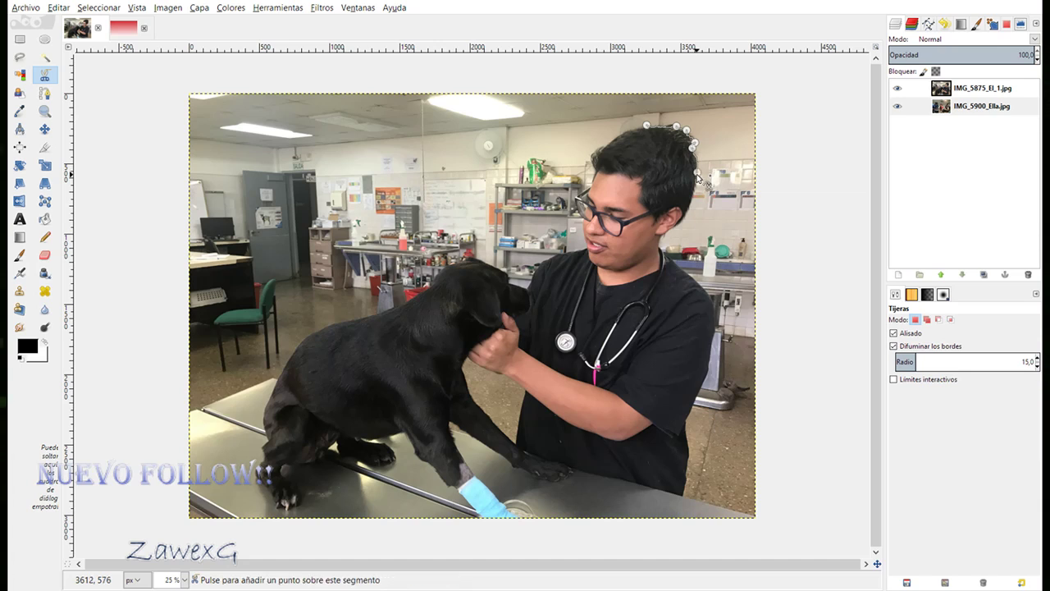
{"action": "left_click", "coordinate": [686, 213]}
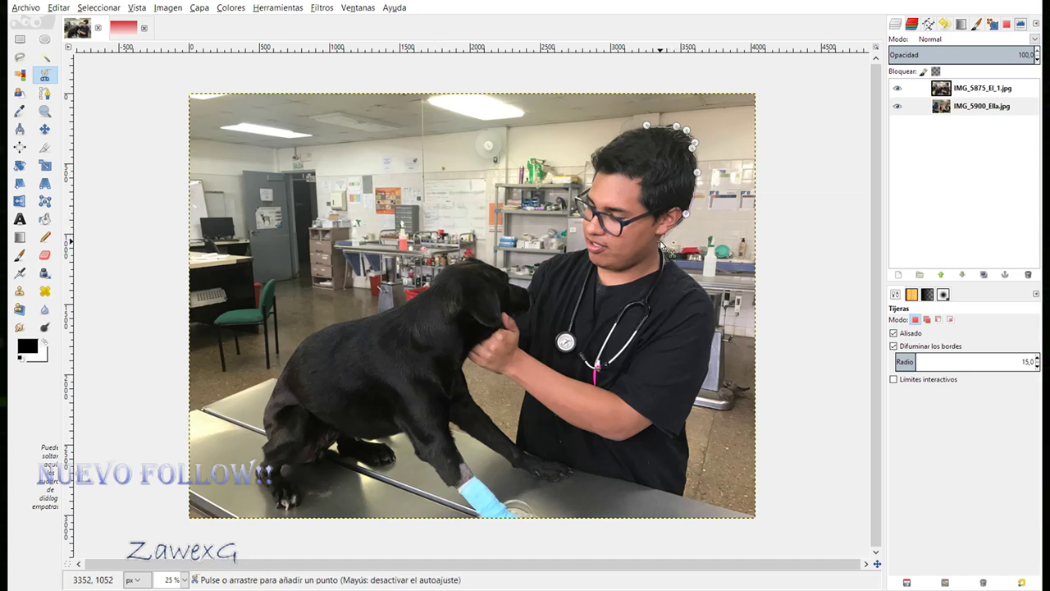
{"action": "left_click", "coordinate": [661, 241]}
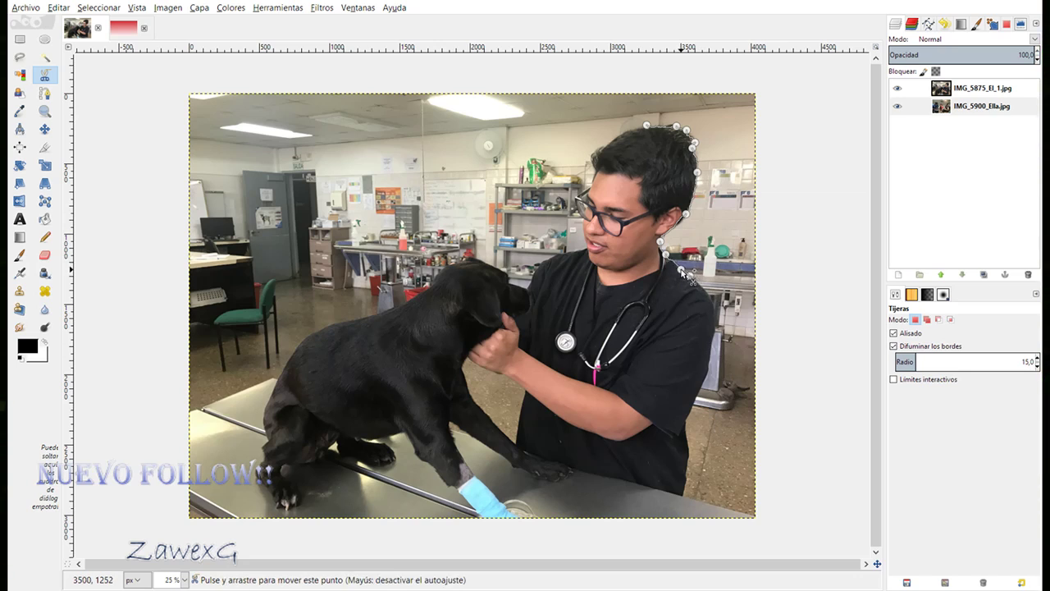
Continue the scissors outline over the man's shoulder and down his sleeve and scrubs to the edge of the metal table.
{"action": "left_click", "coordinate": [708, 294]}
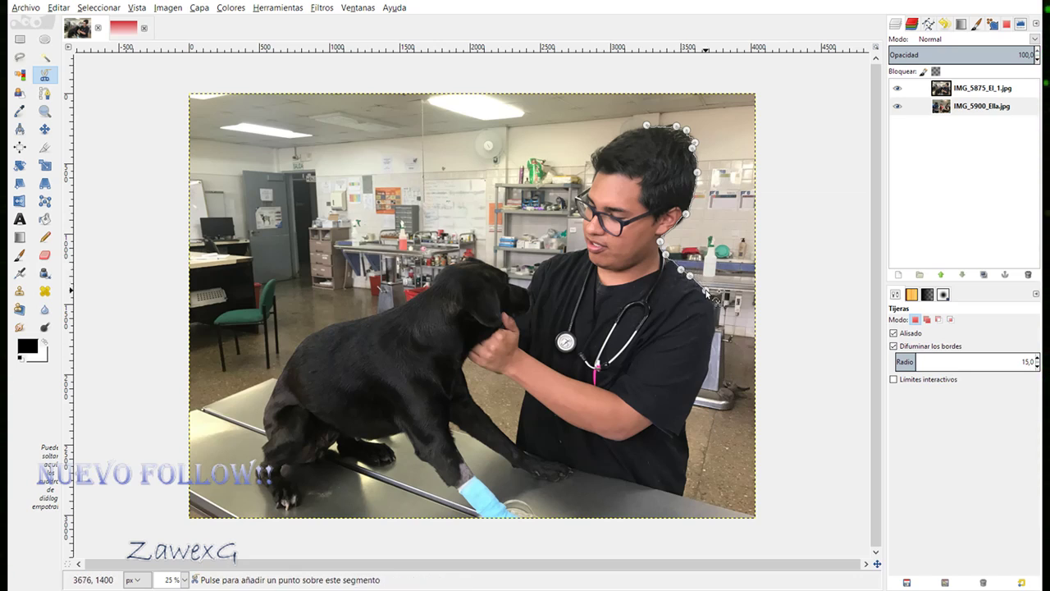
{"action": "left_click", "coordinate": [713, 308]}
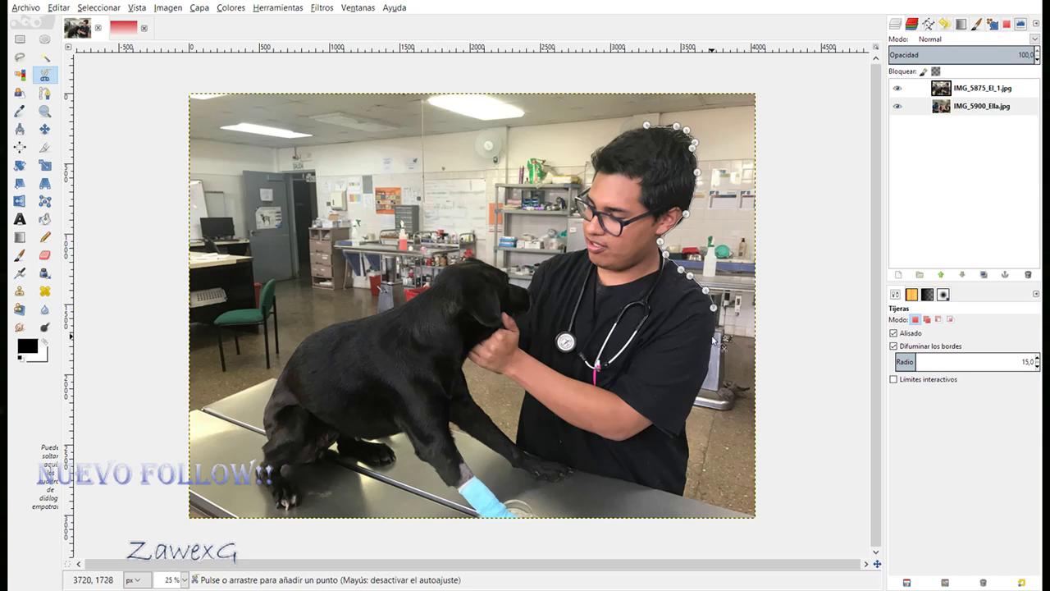
{"action": "left_click", "coordinate": [713, 344]}
{"action": "left_click", "coordinate": [707, 371]}
{"action": "left_click", "coordinate": [696, 398]}
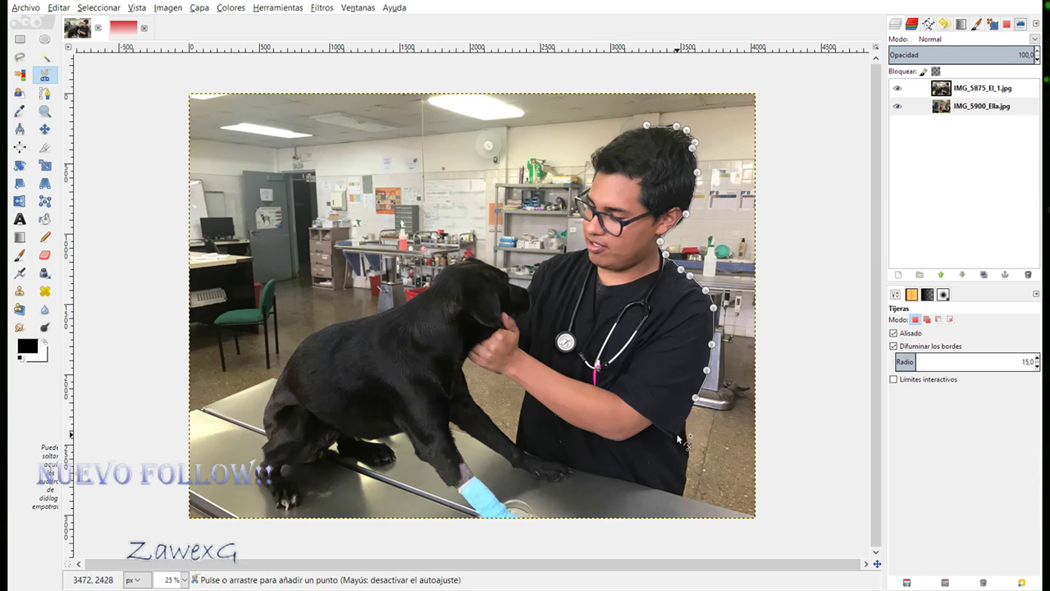
{"action": "left_click", "coordinate": [685, 429]}
{"action": "left_click", "coordinate": [686, 463]}
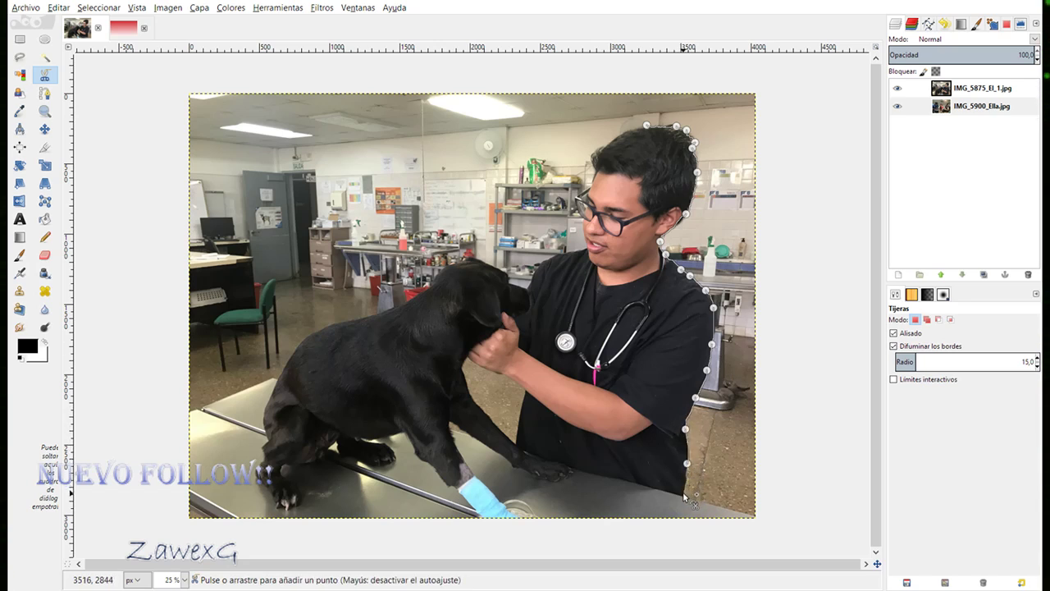
{"action": "left_click", "coordinate": [683, 496]}
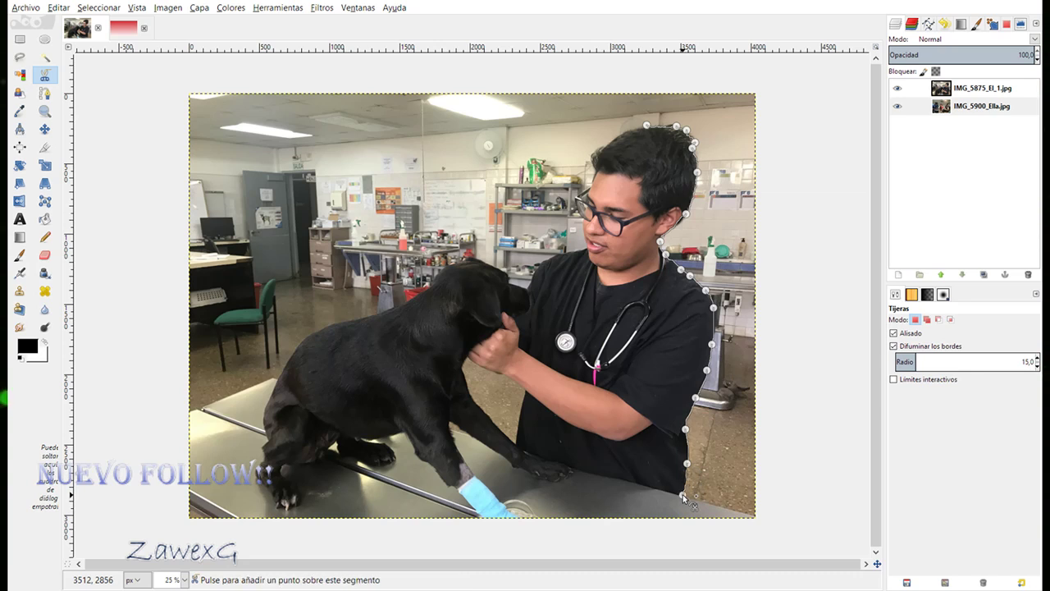
Extend the outline along the table edge, around the dog's far front paw and leg, and down to the blue bandage.
{"action": "left_click", "coordinate": [571, 469]}
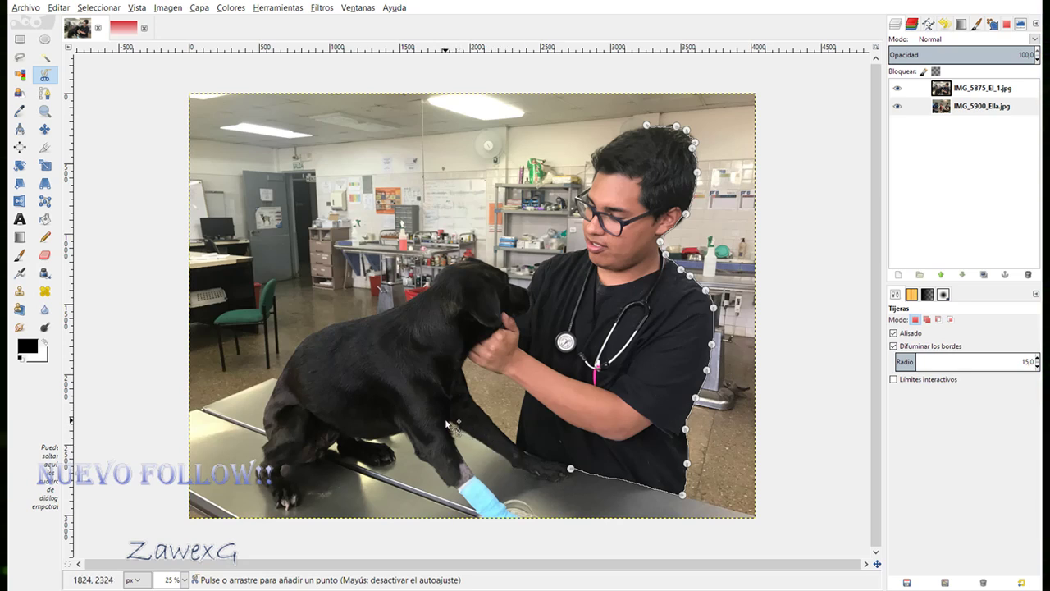
{"action": "left_click", "coordinate": [555, 481]}
{"action": "left_click", "coordinate": [449, 422]}
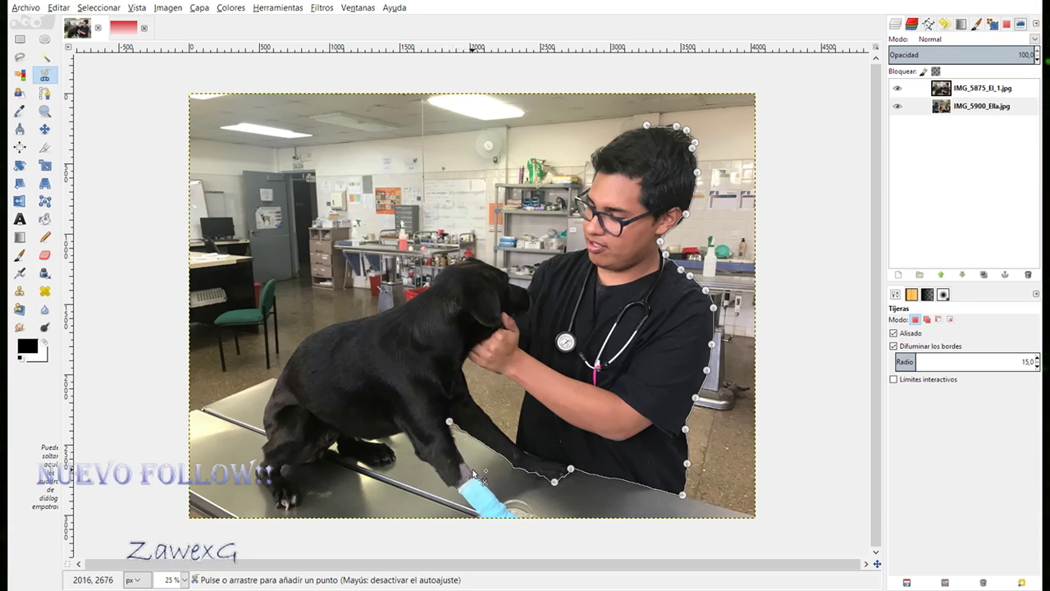
{"action": "left_click", "coordinate": [519, 518]}
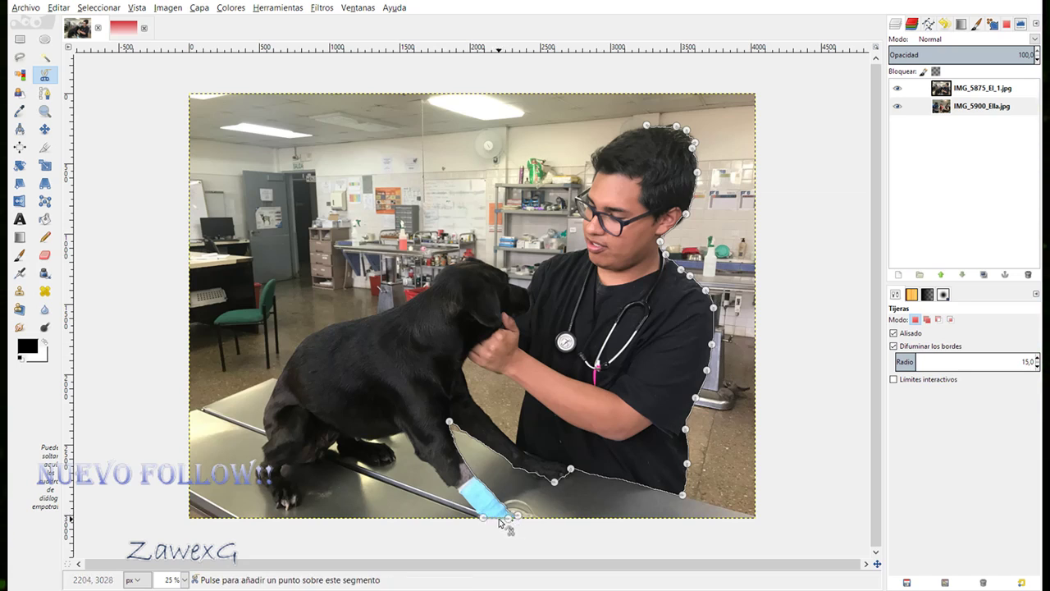
Trace the outline up the rear edge of the bandaged front leg, along the belly and around the far hind paw.
{"action": "left_click", "coordinate": [423, 460]}
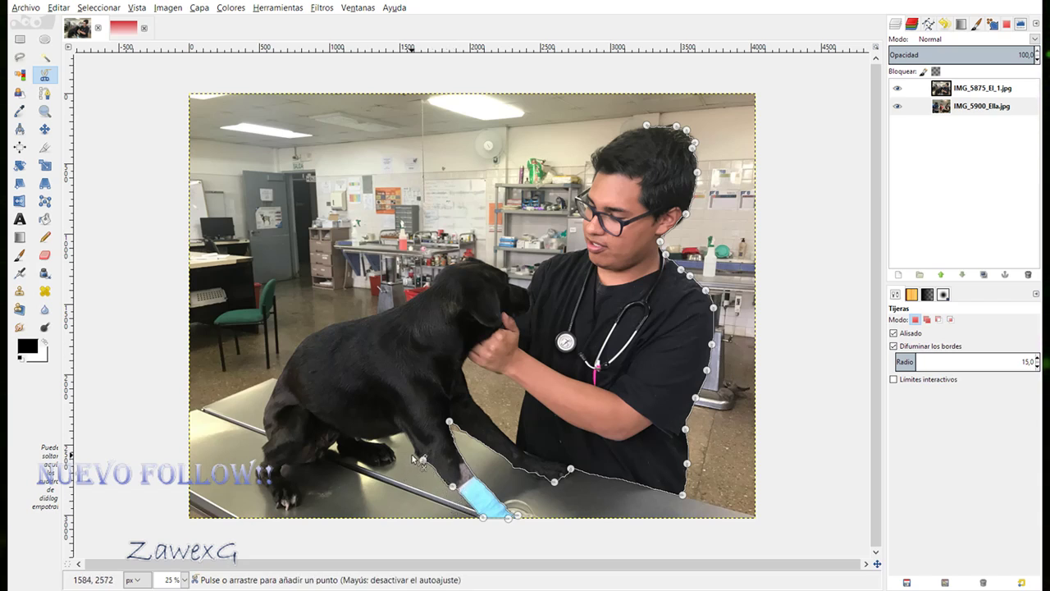
{"action": "left_click", "coordinate": [412, 454]}
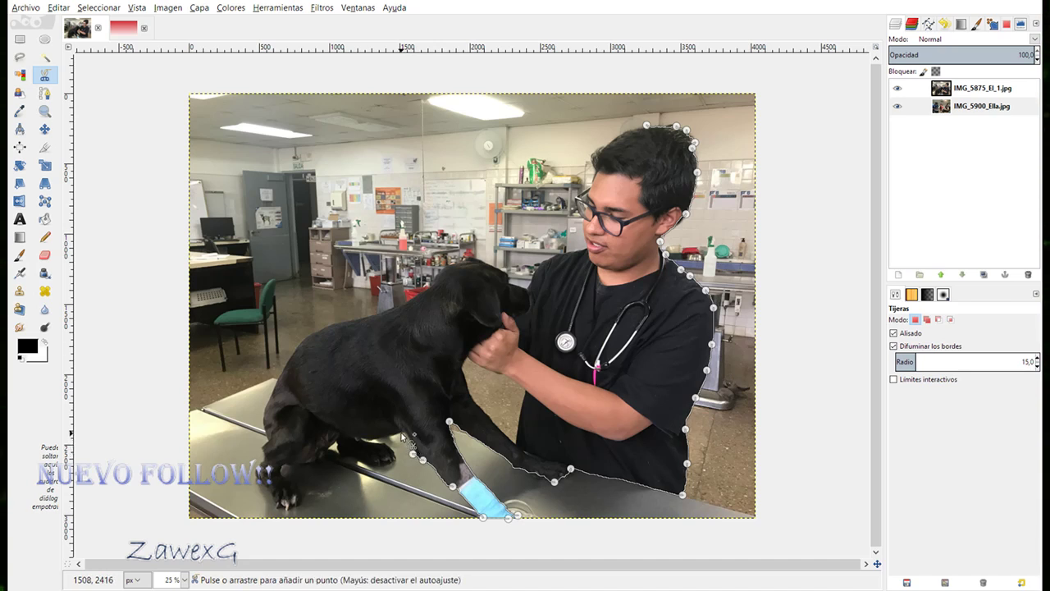
{"action": "left_click", "coordinate": [400, 433]}
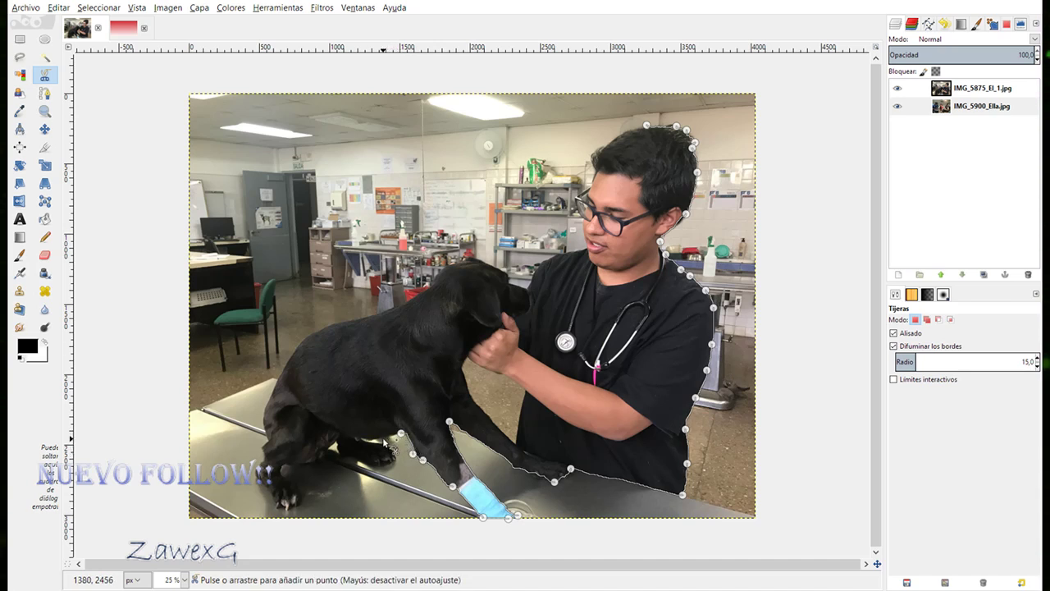
{"action": "left_click", "coordinate": [362, 438]}
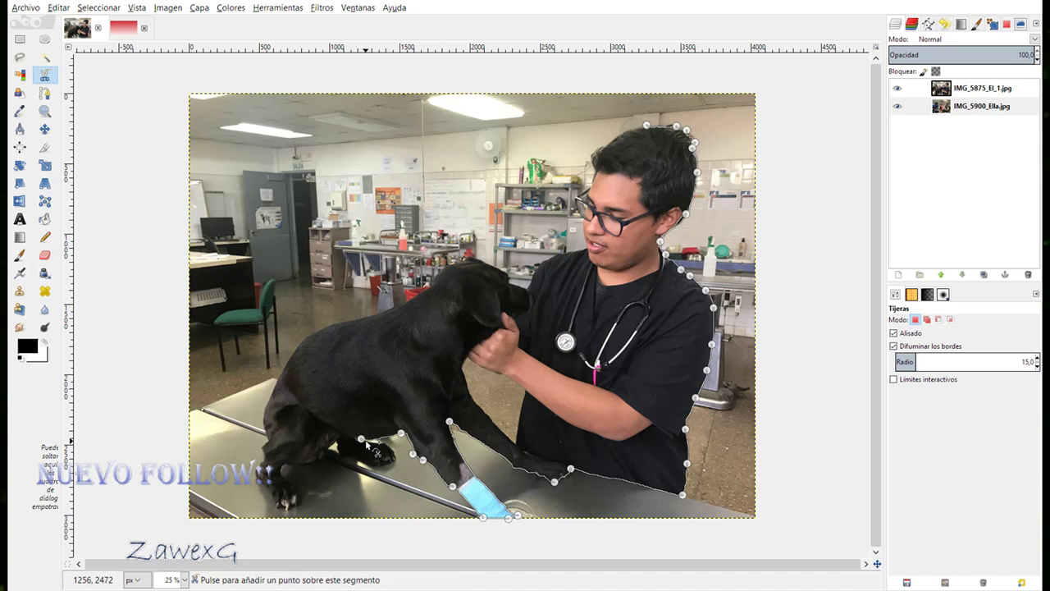
{"action": "left_click", "coordinate": [389, 447]}
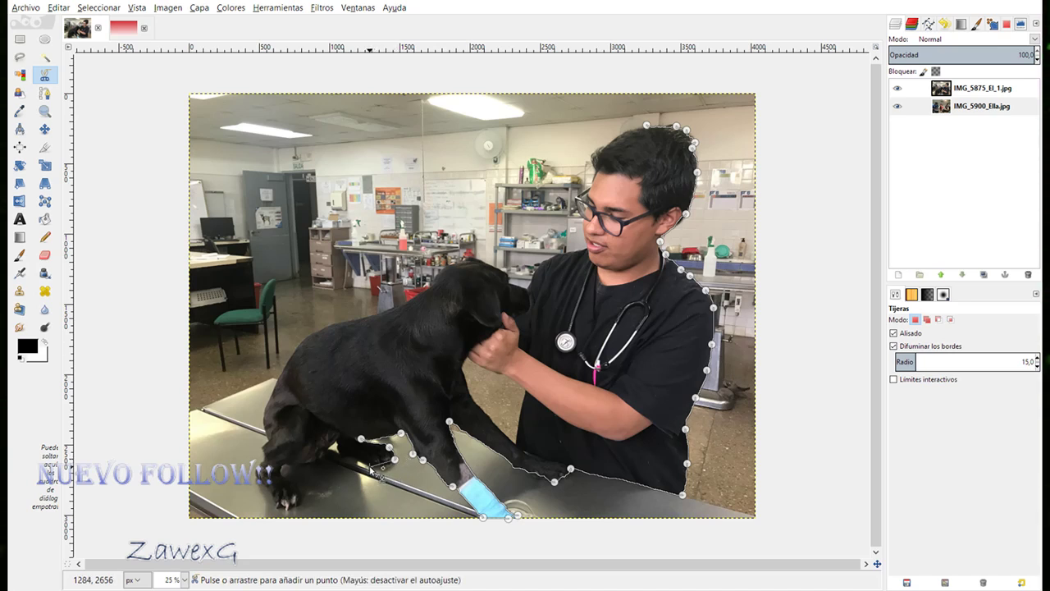
{"action": "left_click", "coordinate": [328, 451]}
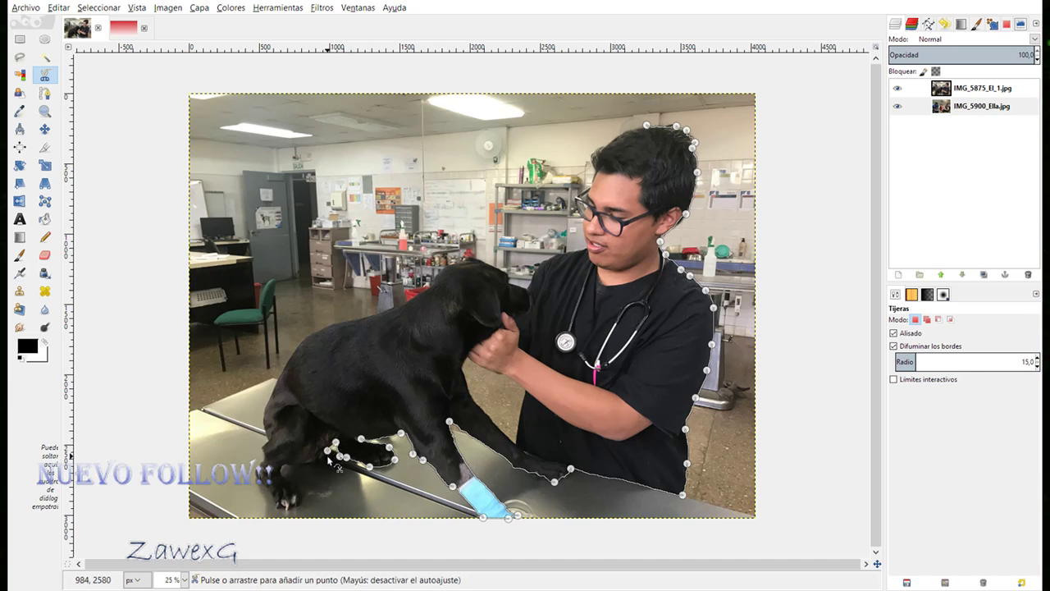
Outline the dog's near hind leg and paw, continuing up the rump and adjusting the segment there to fit the edge.
{"action": "left_click", "coordinate": [286, 464]}
{"action": "left_click", "coordinate": [299, 498]}
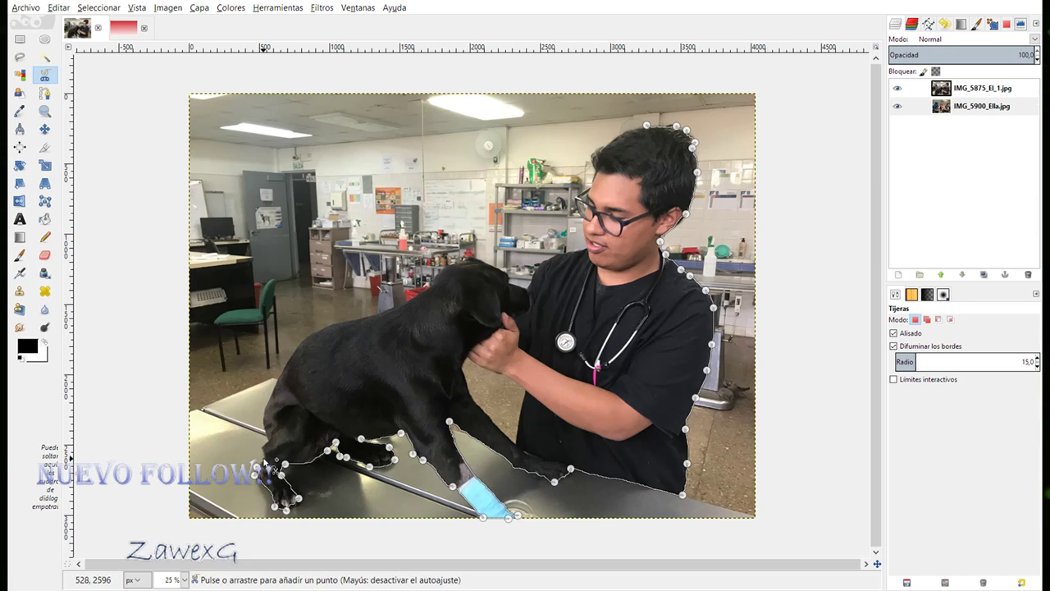
{"action": "left_click", "coordinate": [266, 442]}
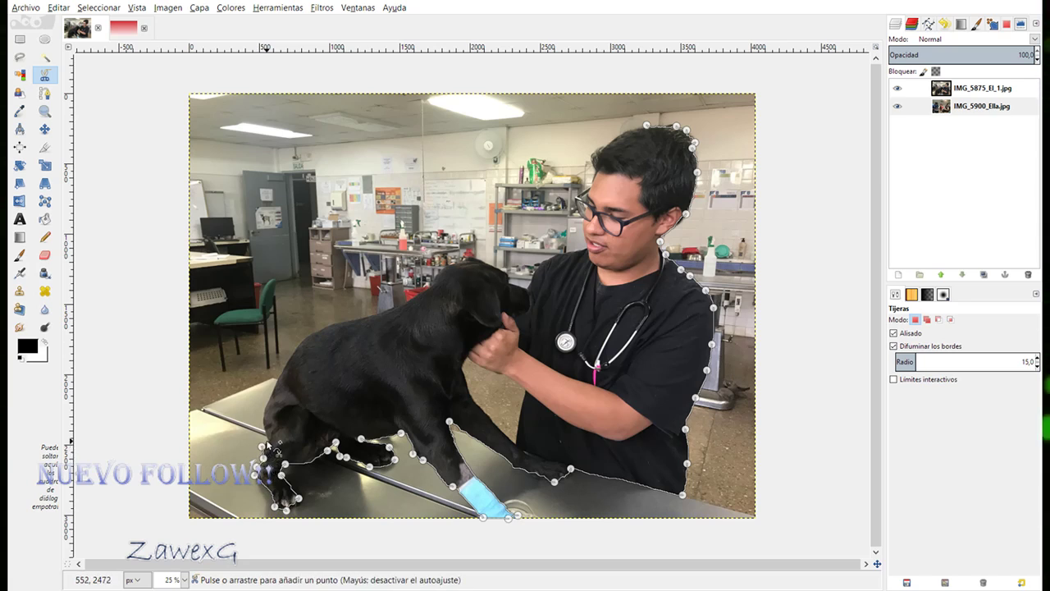
{"action": "left_click", "coordinate": [291, 358]}
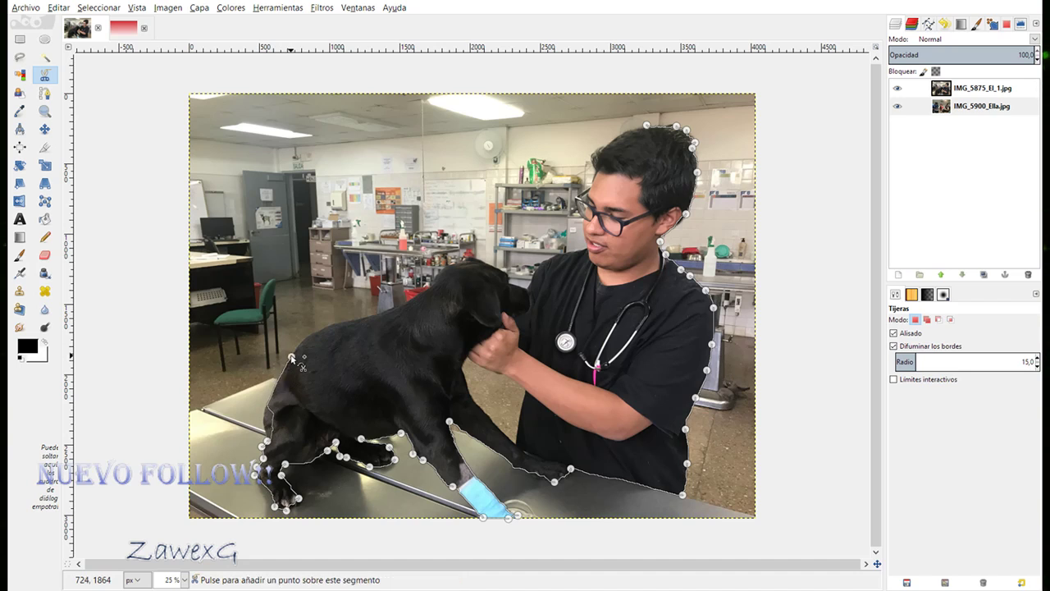
{"action": "left_click", "coordinate": [265, 420]}
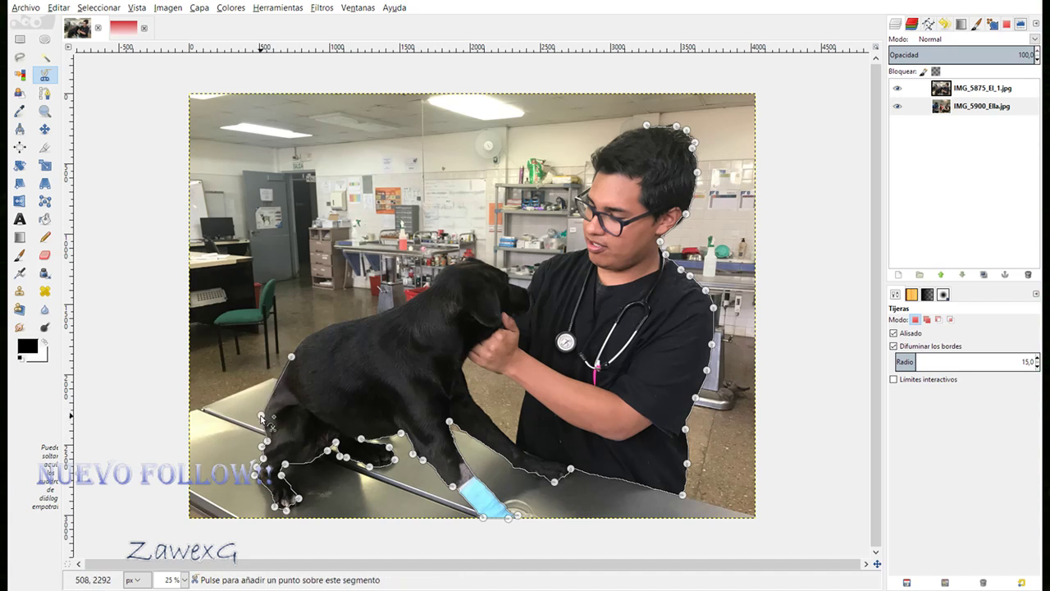
Continue the scissors outline along the dog's back from the rump towards the neck.
{"action": "left_click", "coordinate": [299, 342]}
{"action": "left_click", "coordinate": [321, 329]}
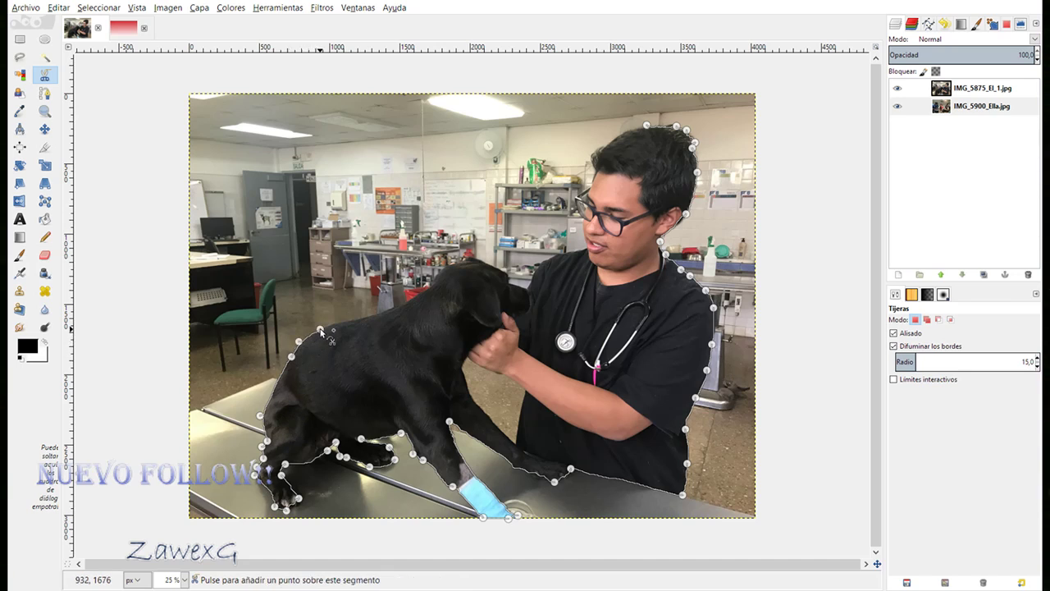
{"action": "left_click", "coordinate": [337, 321]}
{"action": "left_click", "coordinate": [353, 317]}
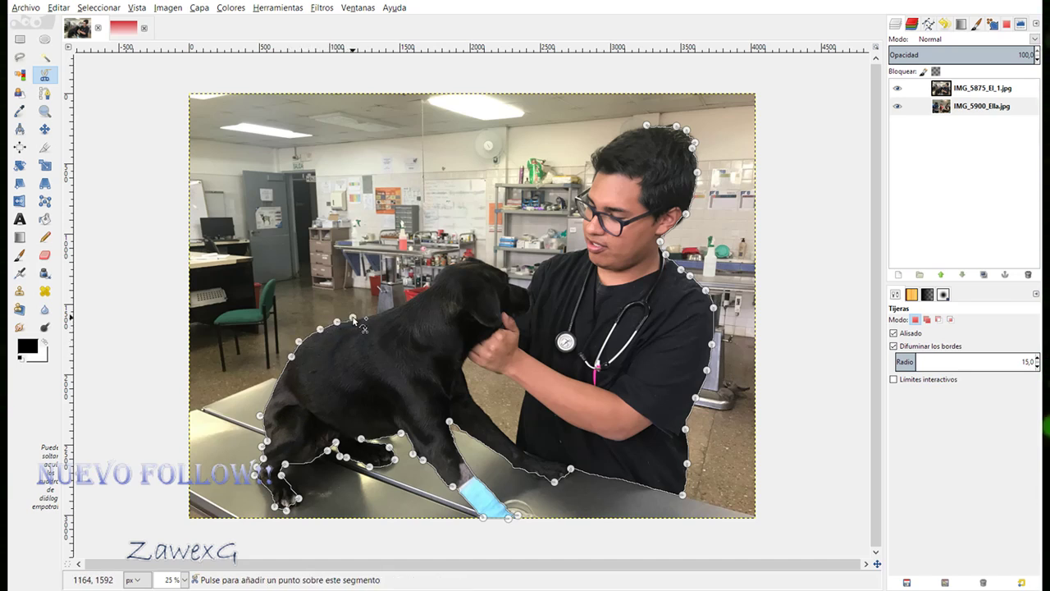
{"action": "left_click", "coordinate": [381, 313]}
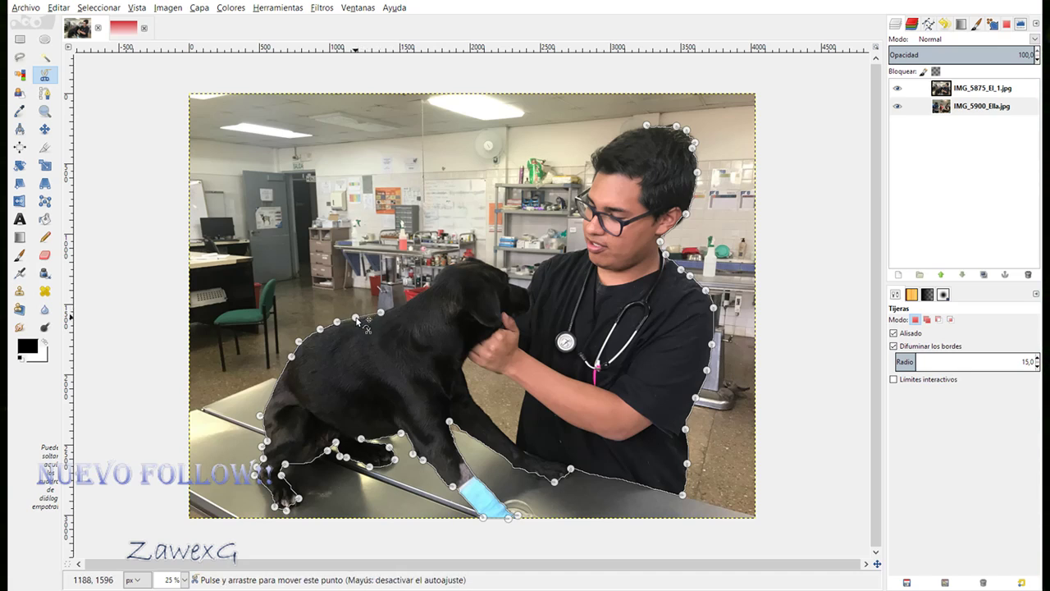
{"action": "left_click", "coordinate": [400, 305]}
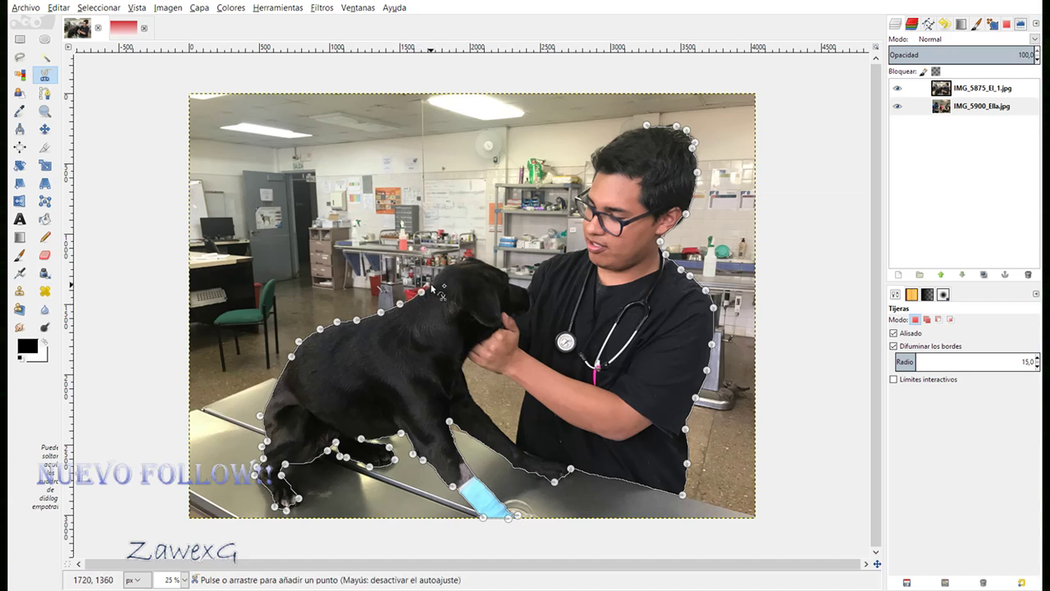
Finish the scissors outline over the dog's head and the man's shoulder, face and hair, close it and convert it to a selection.
{"action": "left_click", "coordinate": [432, 284]}
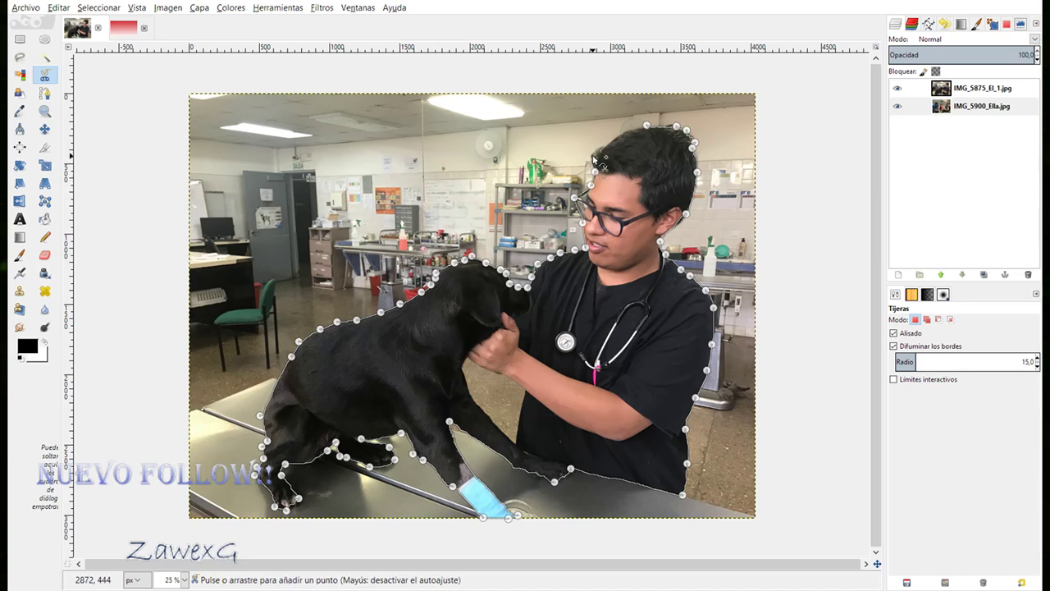
{"action": "left_click", "coordinate": [627, 130]}
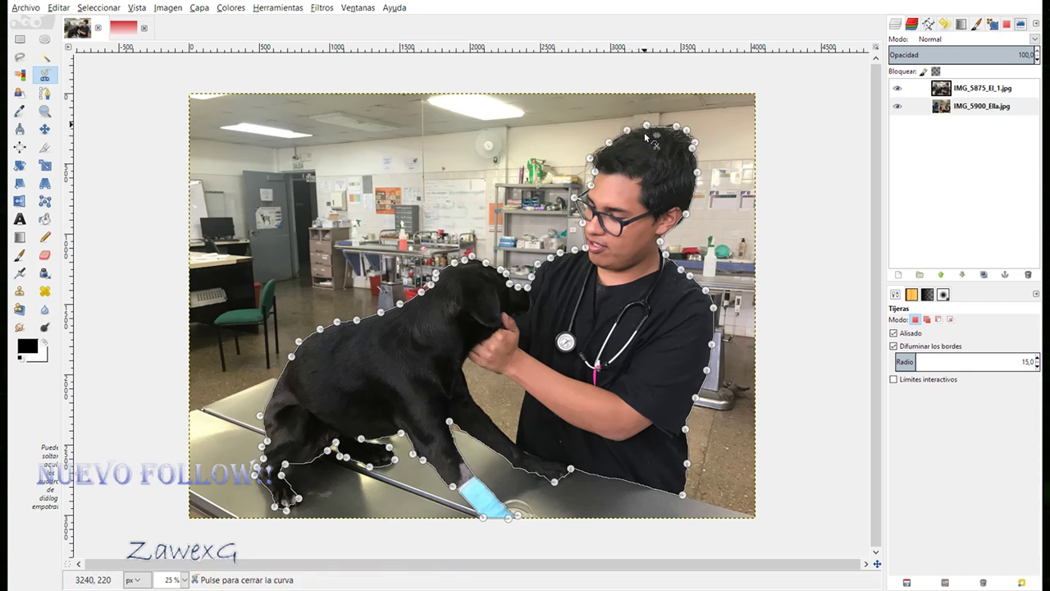
{"action": "left_click", "coordinate": [655, 134]}
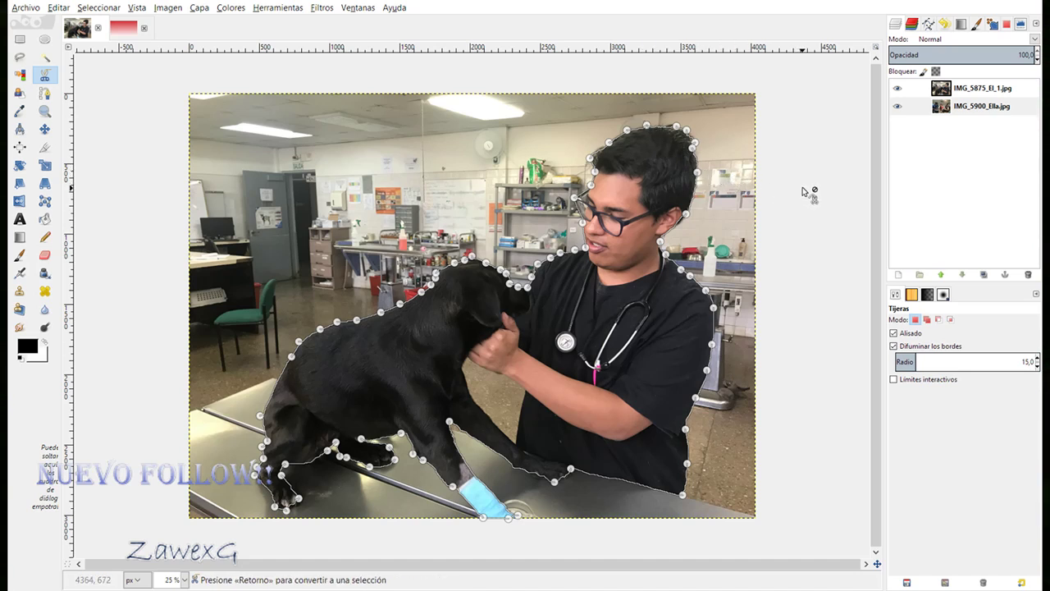
{"action": "key", "text": "Return"}
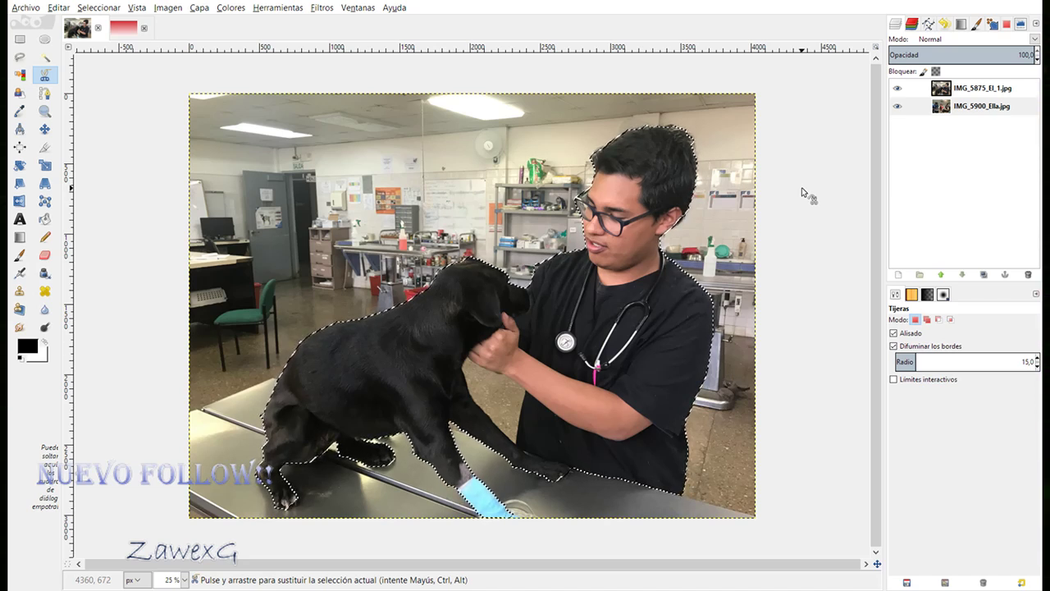
Set the scissors to add to the selection, outline the gap between the man's forearm and the dog's front leg, and convert it to a selection.
{"action": "left_click", "coordinate": [927, 320]}
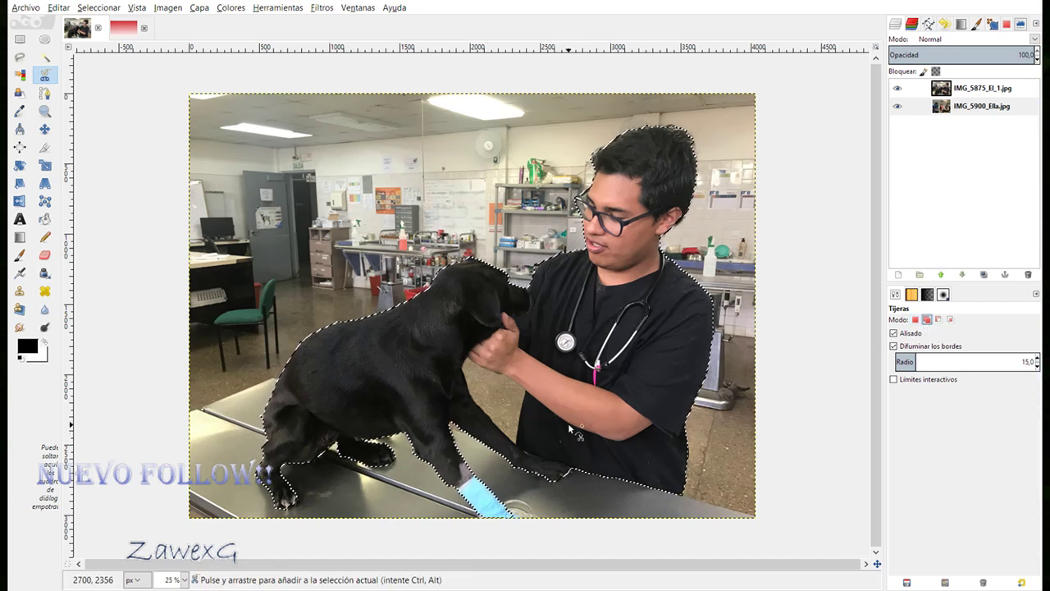
{"action": "left_click", "coordinate": [467, 358]}
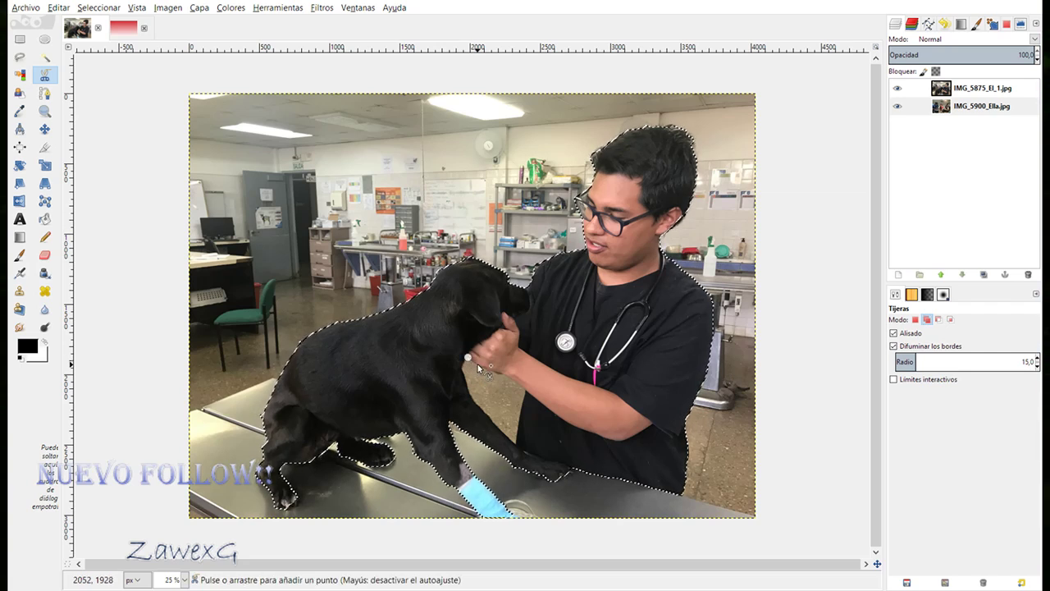
{"action": "left_click", "coordinate": [525, 391]}
{"action": "left_click", "coordinate": [515, 444]}
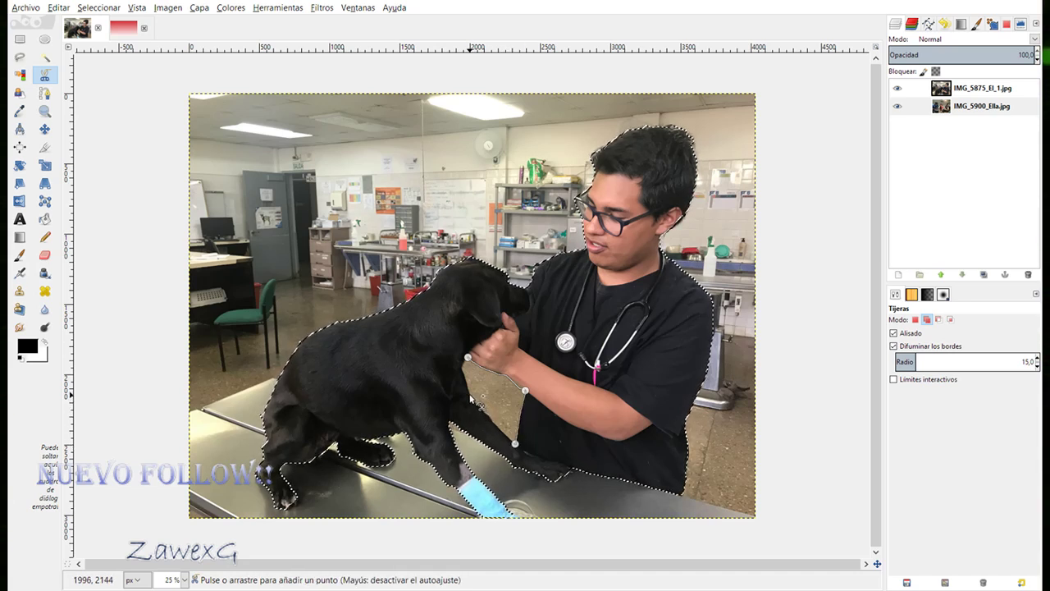
{"action": "left_click", "coordinate": [469, 394]}
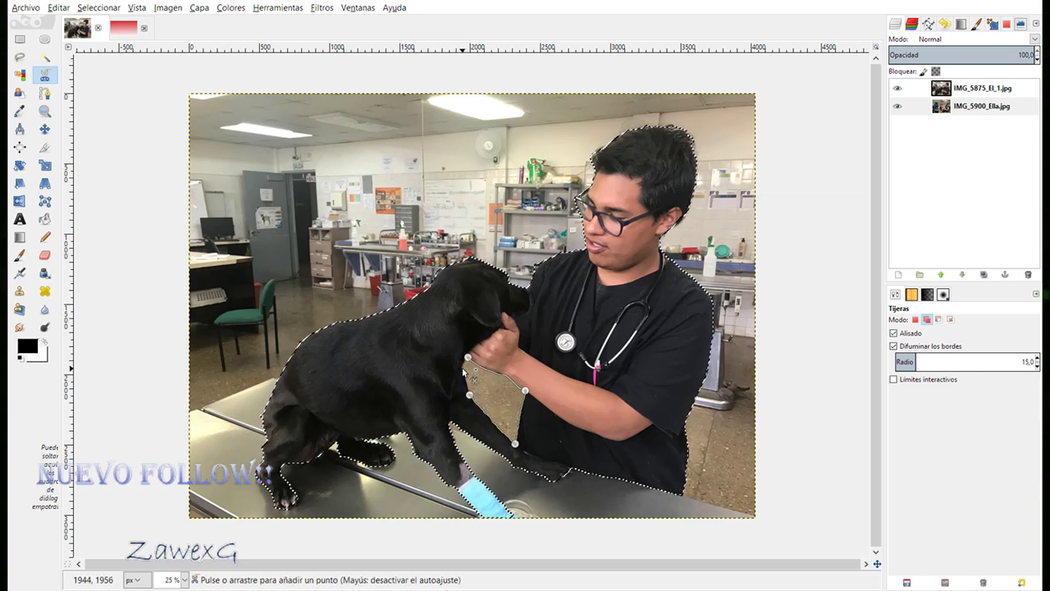
{"action": "left_click", "coordinate": [460, 369]}
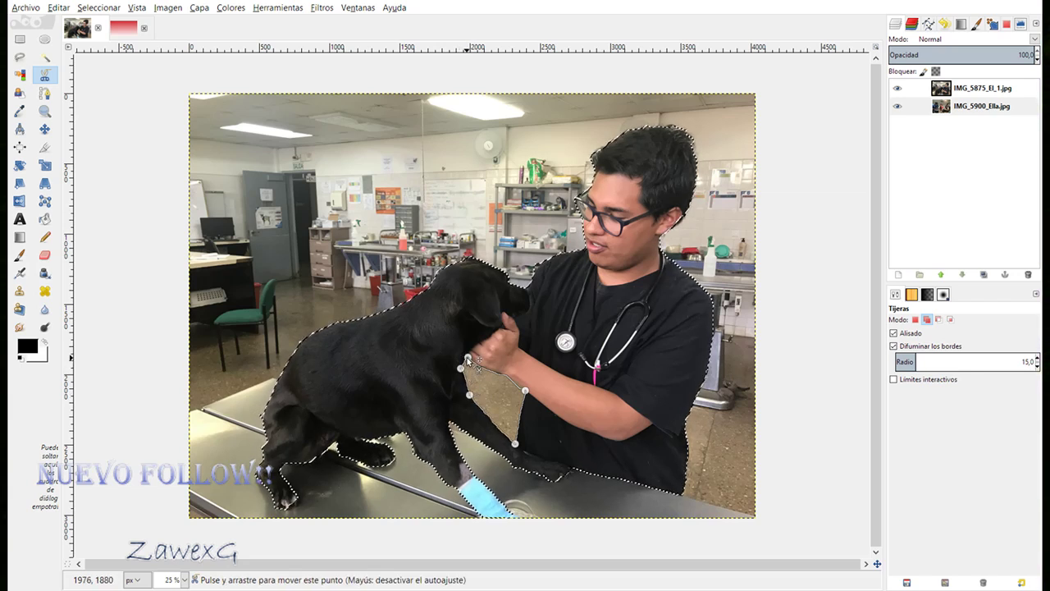
{"action": "left_click", "coordinate": [467, 358]}
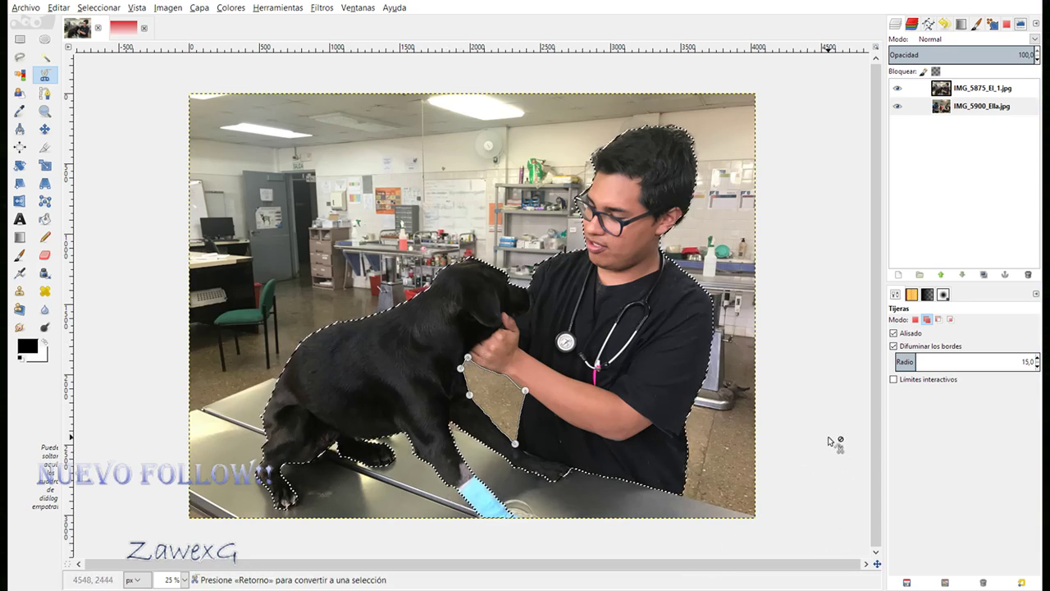
{"action": "key", "text": "Return"}
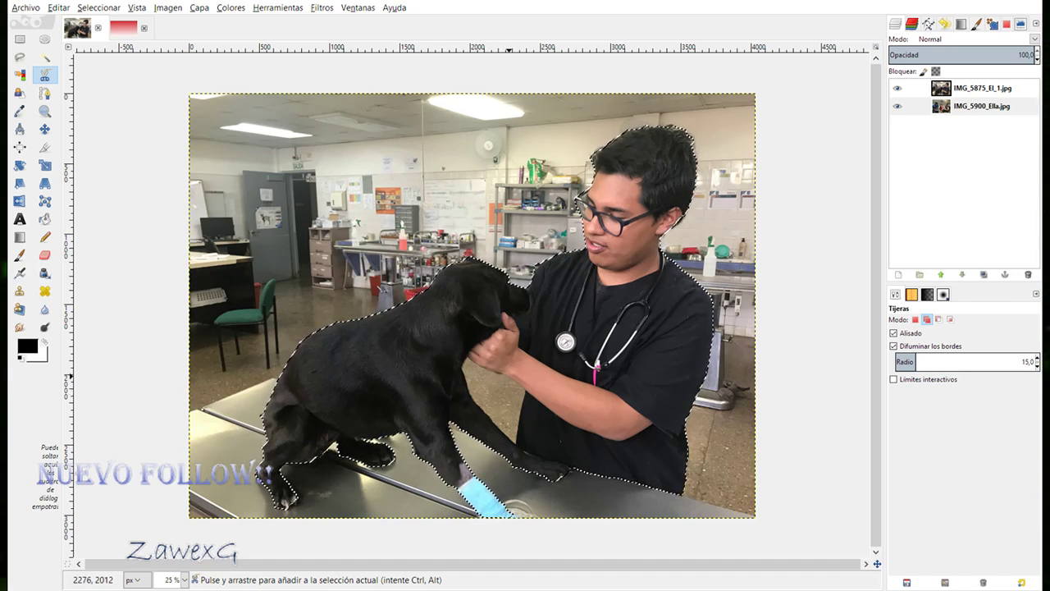
Retrace the gap between forearm, shirt and dog's chest with the scissors, close the outline and add it to the selection.
{"action": "left_click", "coordinate": [503, 375]}
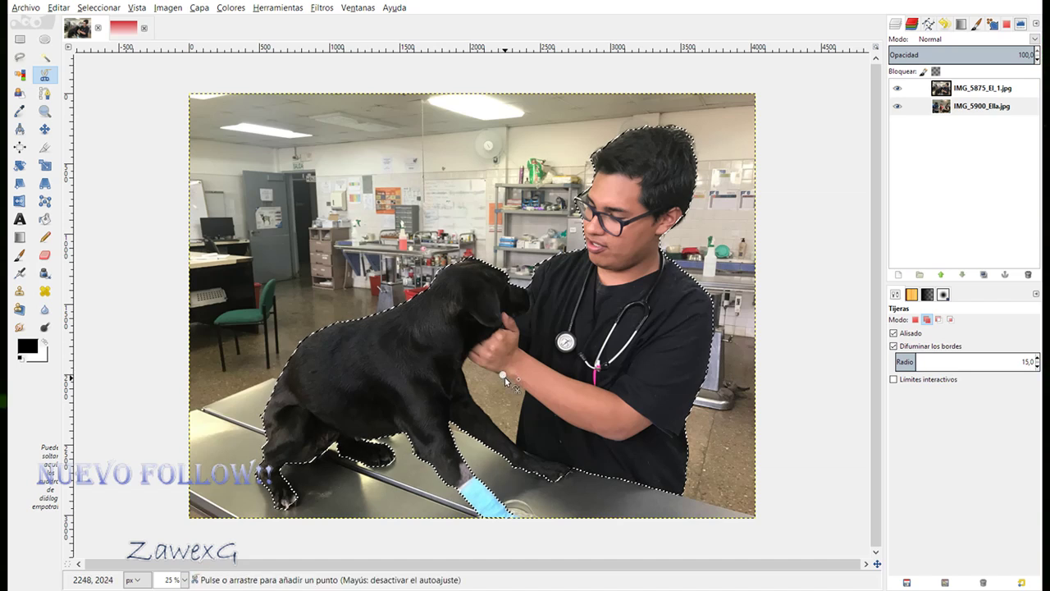
{"action": "left_click", "coordinate": [525, 392]}
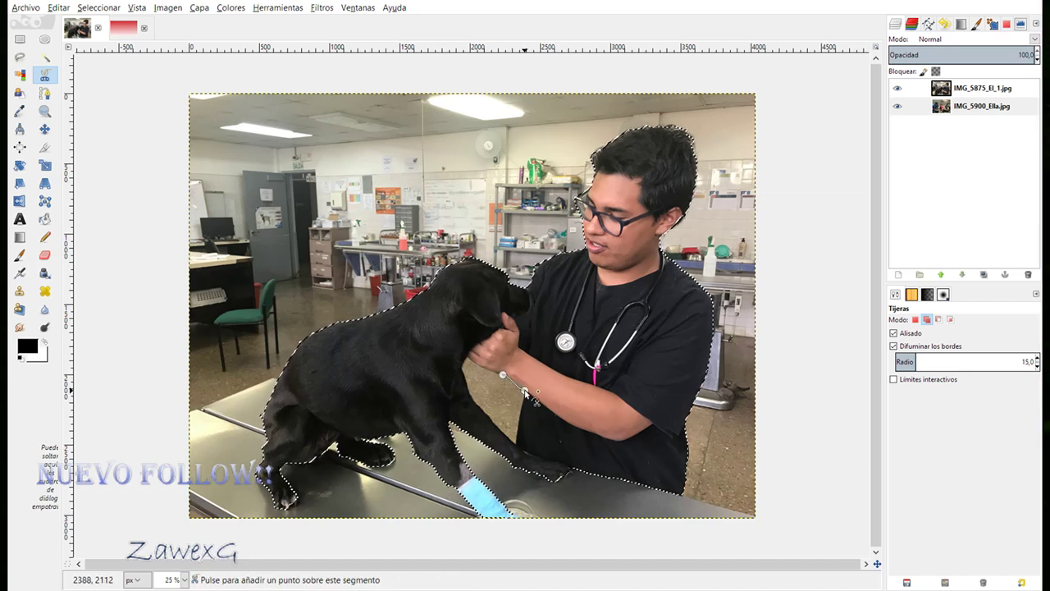
{"action": "left_click", "coordinate": [514, 443]}
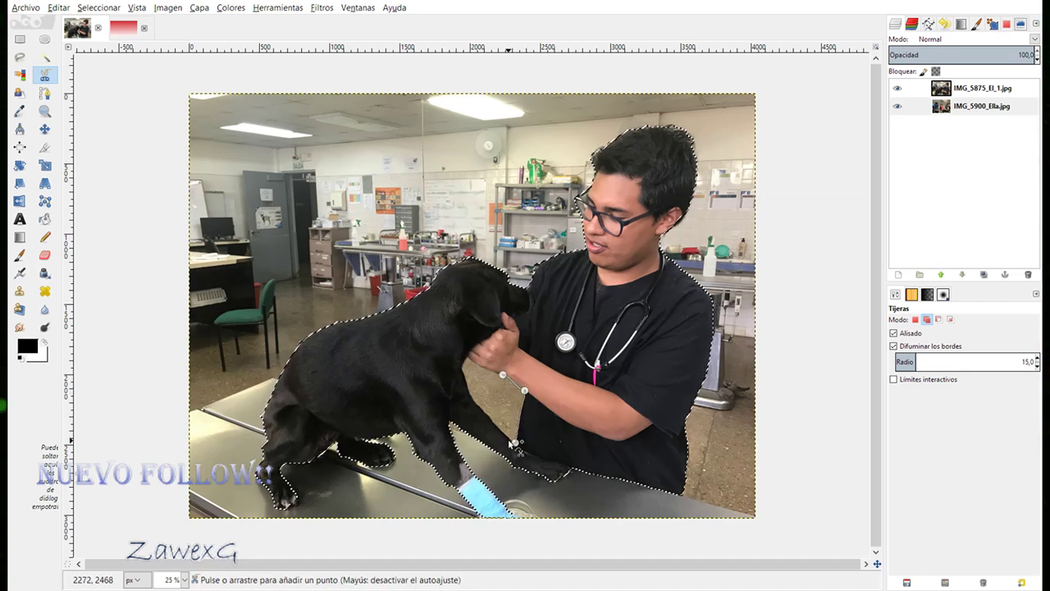
{"action": "left_click", "coordinate": [461, 369]}
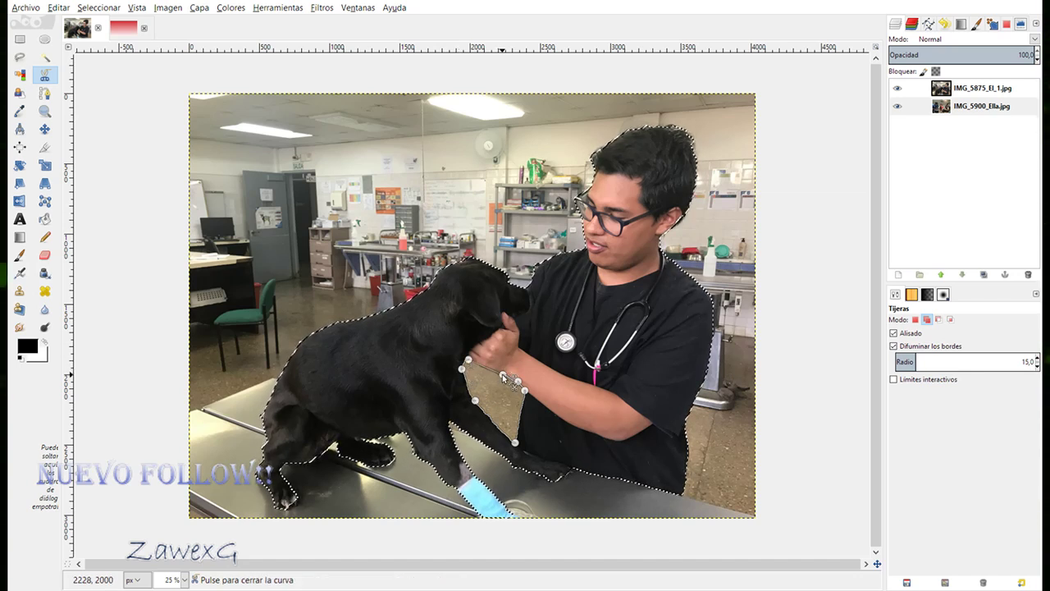
{"action": "left_click", "coordinate": [502, 377]}
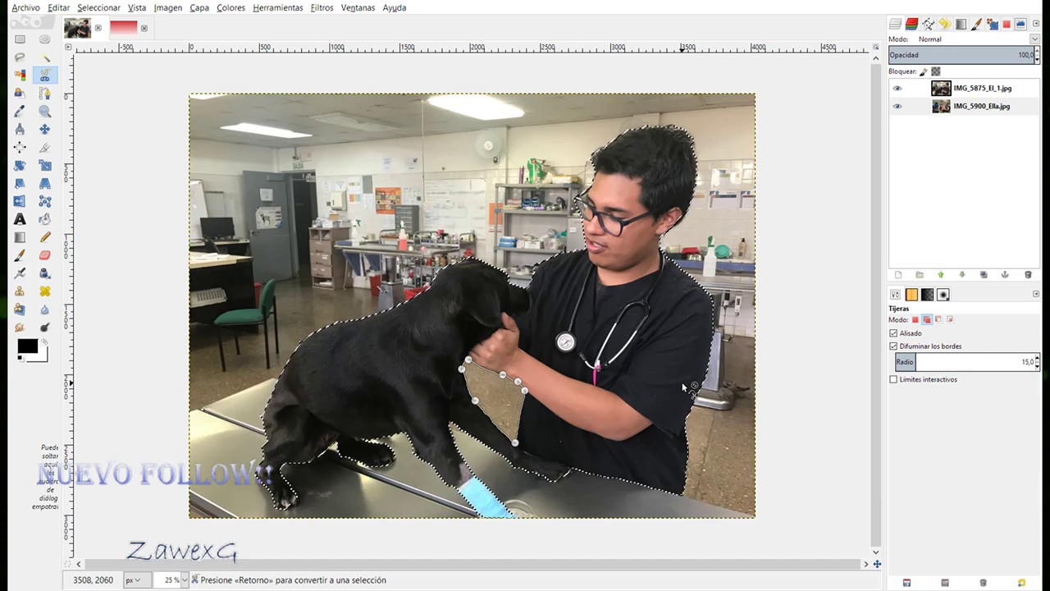
{"action": "key", "text": "Return"}
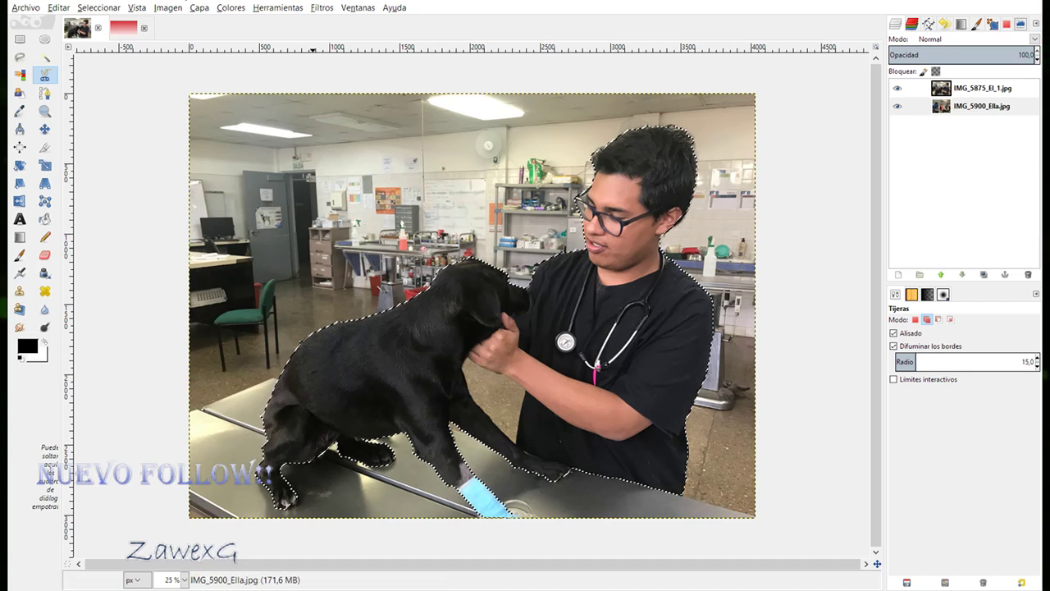
Save the man-and-dog selection to a channel and return to the layer list.
{"action": "left_click", "coordinate": [97, 10]}
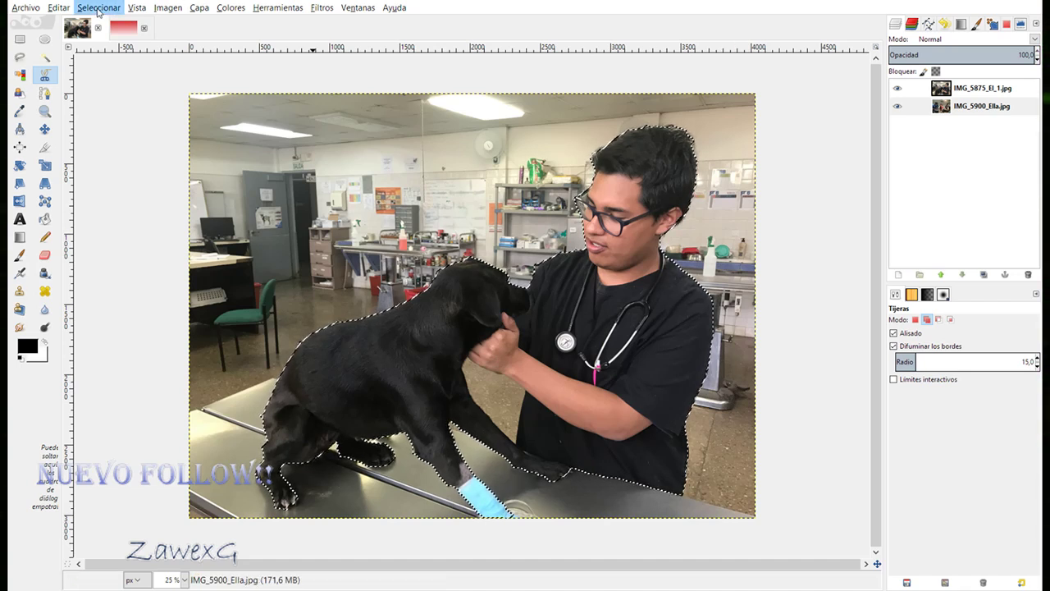
{"action": "left_click", "coordinate": [139, 242]}
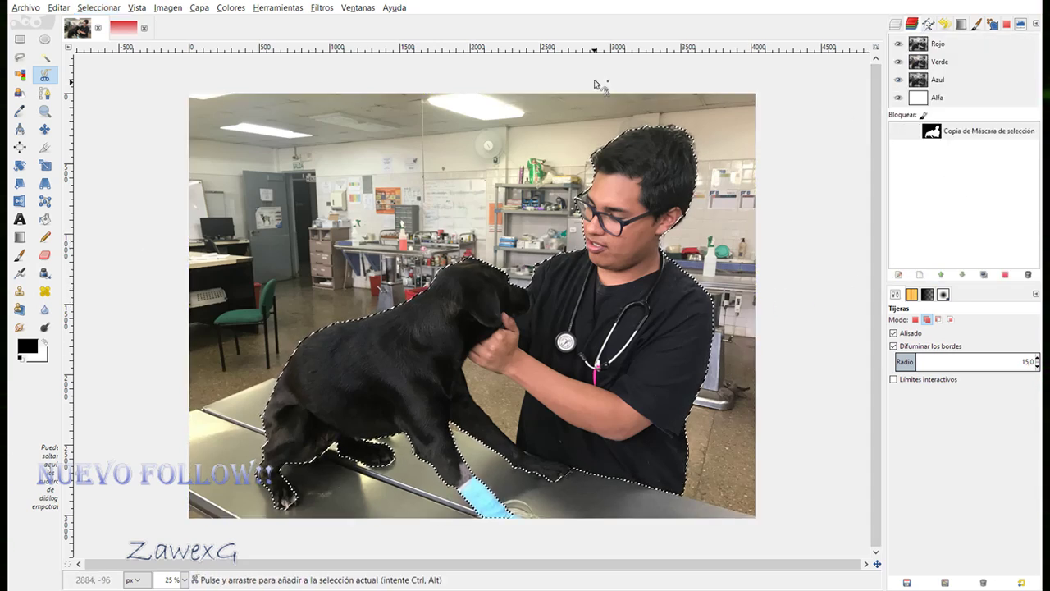
{"action": "left_click", "coordinate": [892, 25]}
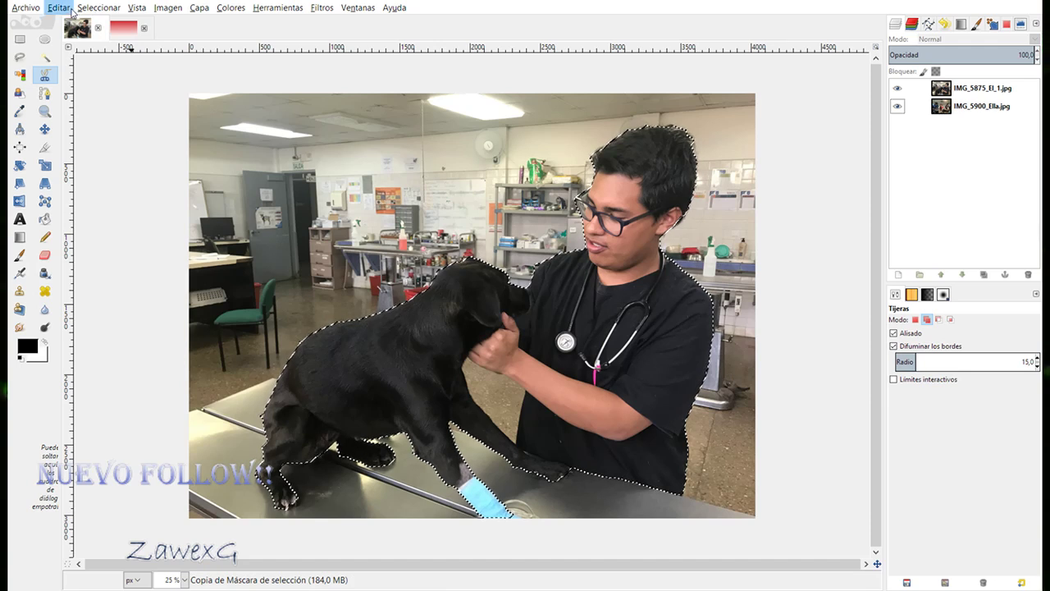
Cut the selected man and dog from layer IMG_5875_El_1.jpg and paste them as a new layer in the red gradient image.
{"action": "mouse_move", "coordinate": [98, 8]}
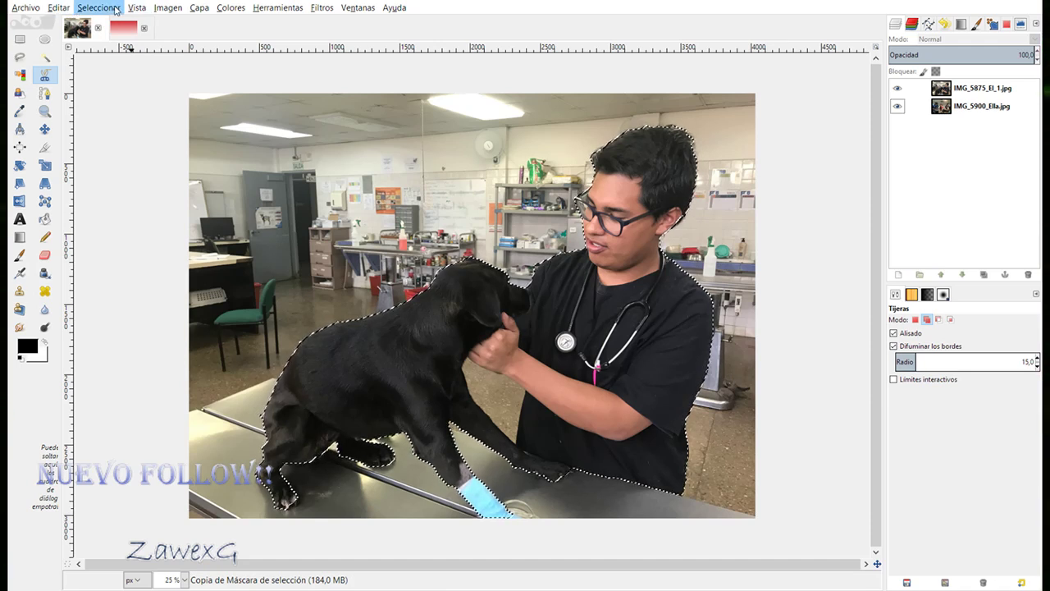
{"action": "left_click", "coordinate": [126, 156]}
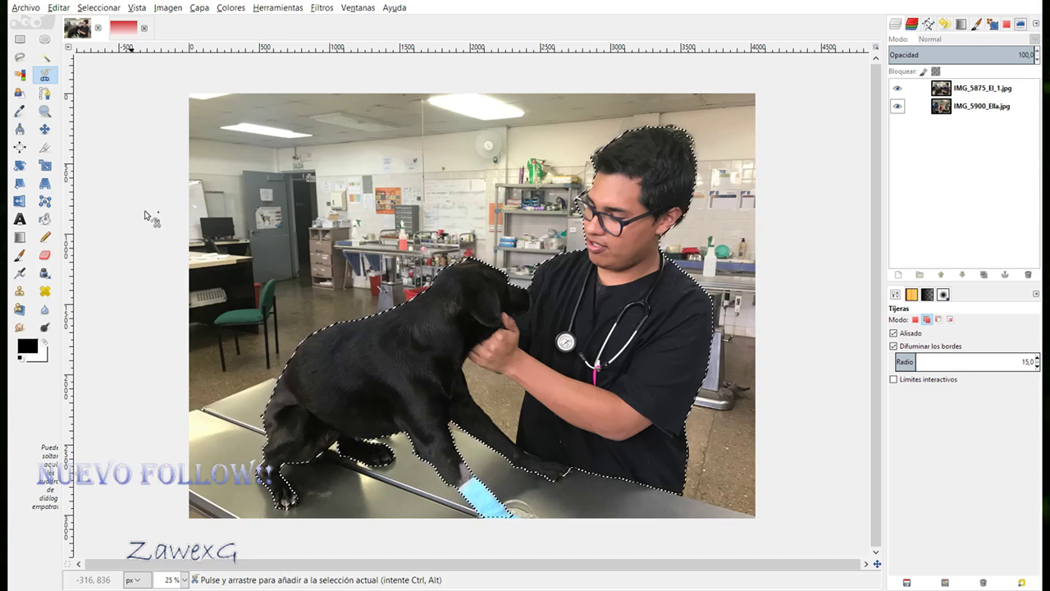
{"action": "key", "text": "ctrl+x"}
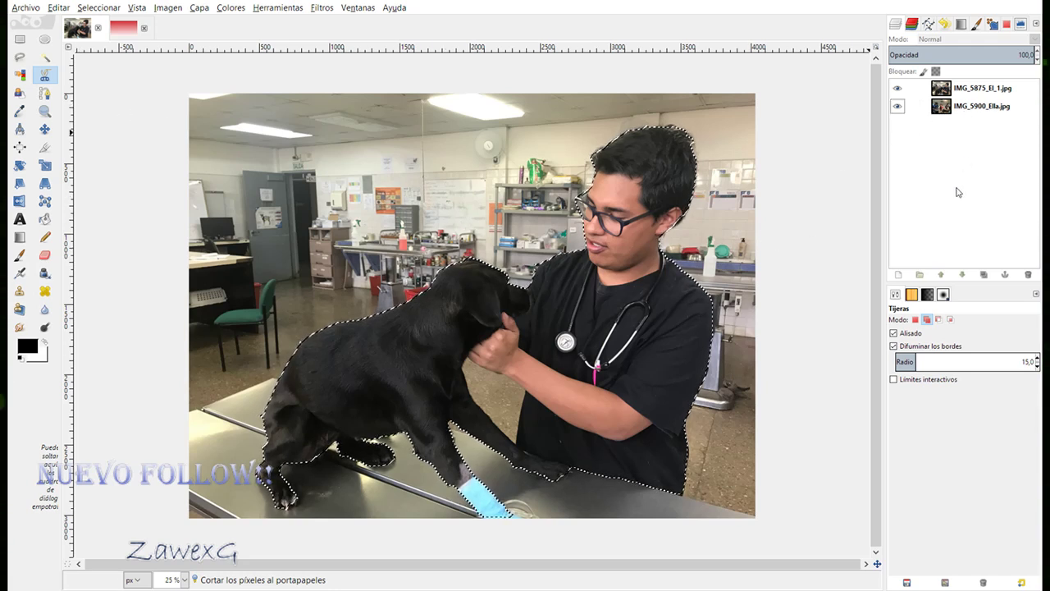
{"action": "left_click", "coordinate": [975, 91]}
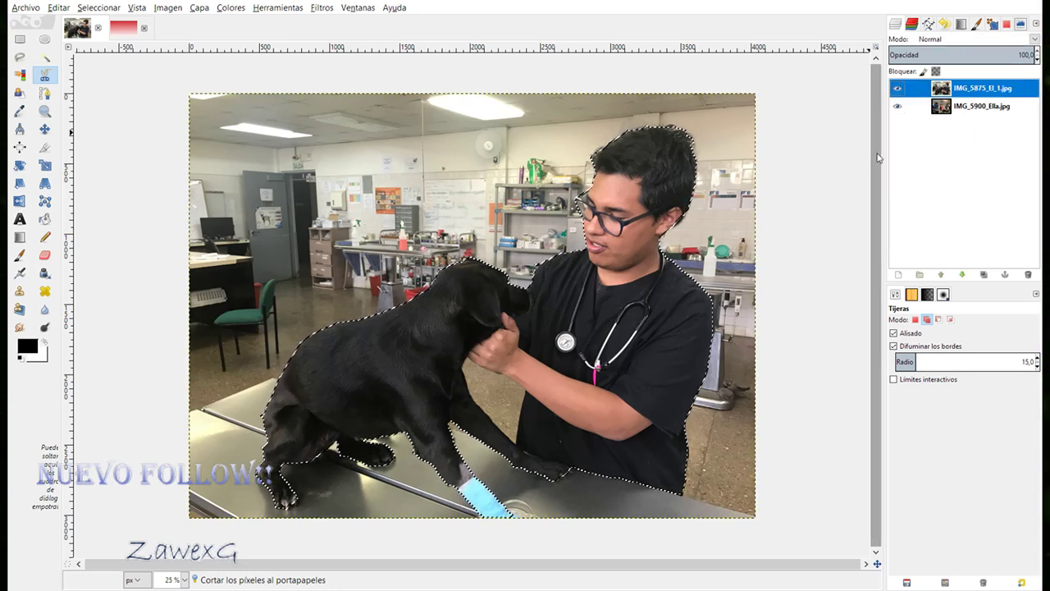
{"action": "key", "text": "ctrl+x"}
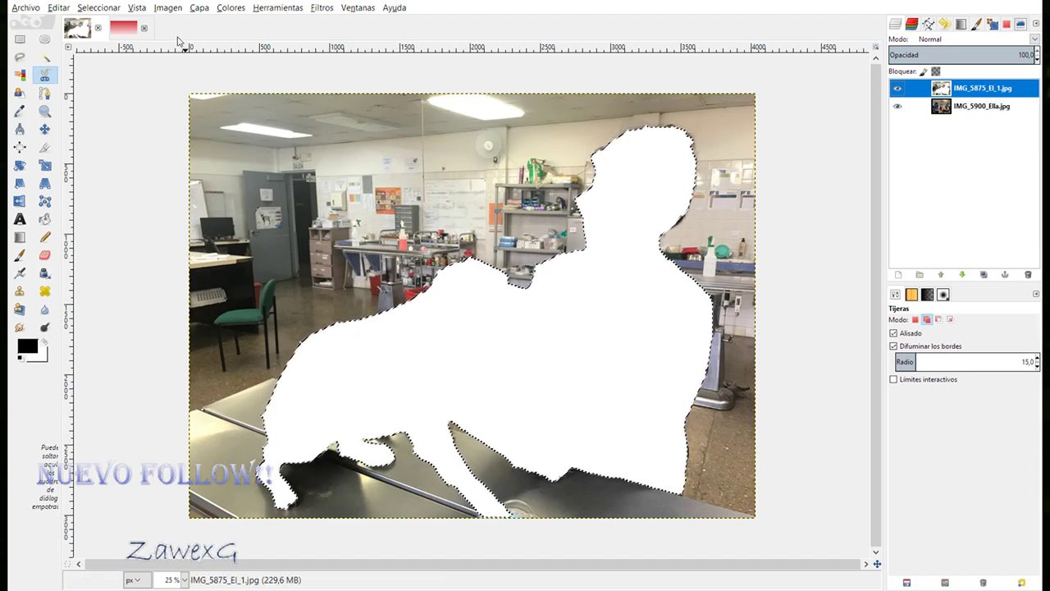
{"action": "left_click", "coordinate": [124, 37]}
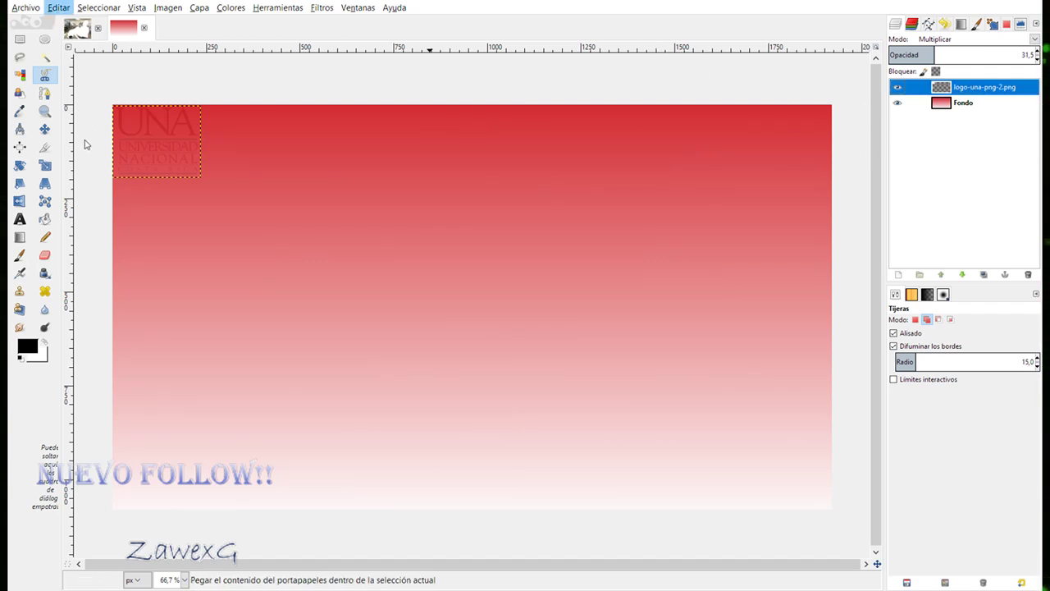
{"action": "left_click", "coordinate": [302, 168]}
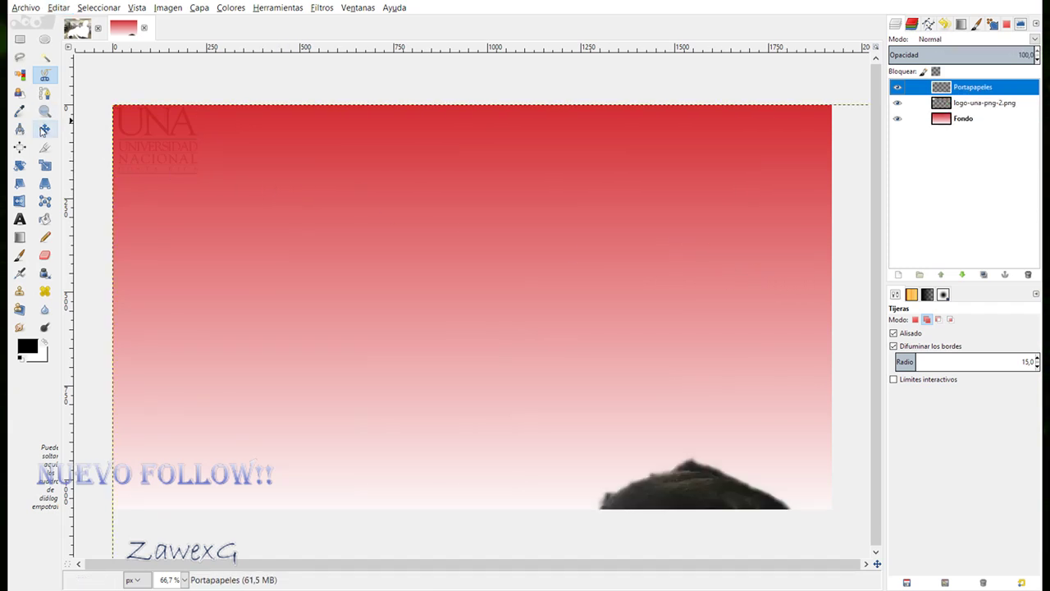
Scale the pasted man-and-dog layer down proportionally to about half the width of the red gradient canvas.
{"action": "scroll", "coordinate": [99, 230], "scroll_direction": "down", "scroll_amount": 4}
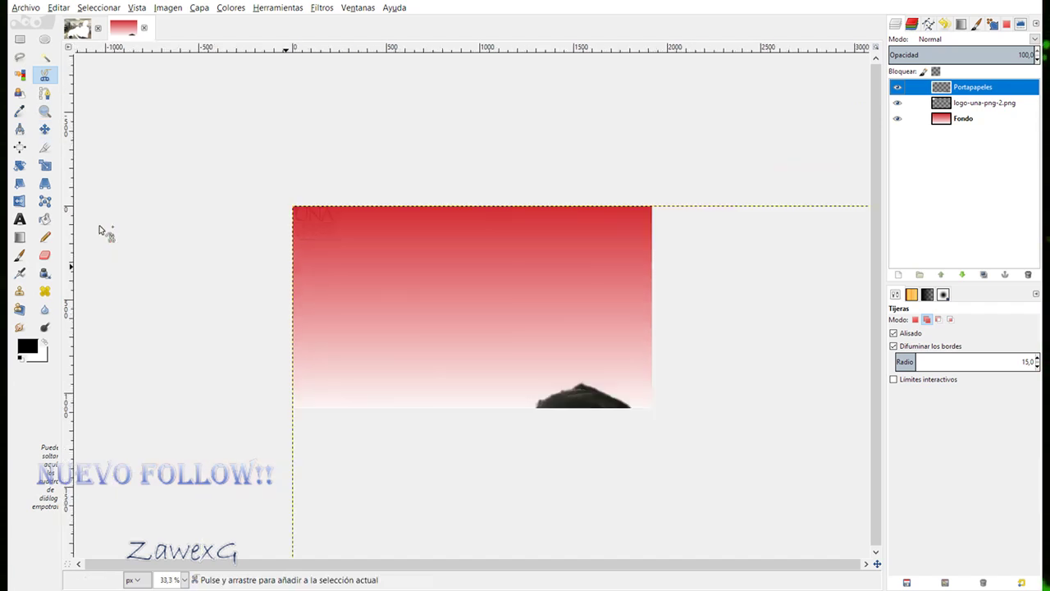
{"action": "scroll", "coordinate": [100, 230], "scroll_direction": "up", "scroll_amount": 1}
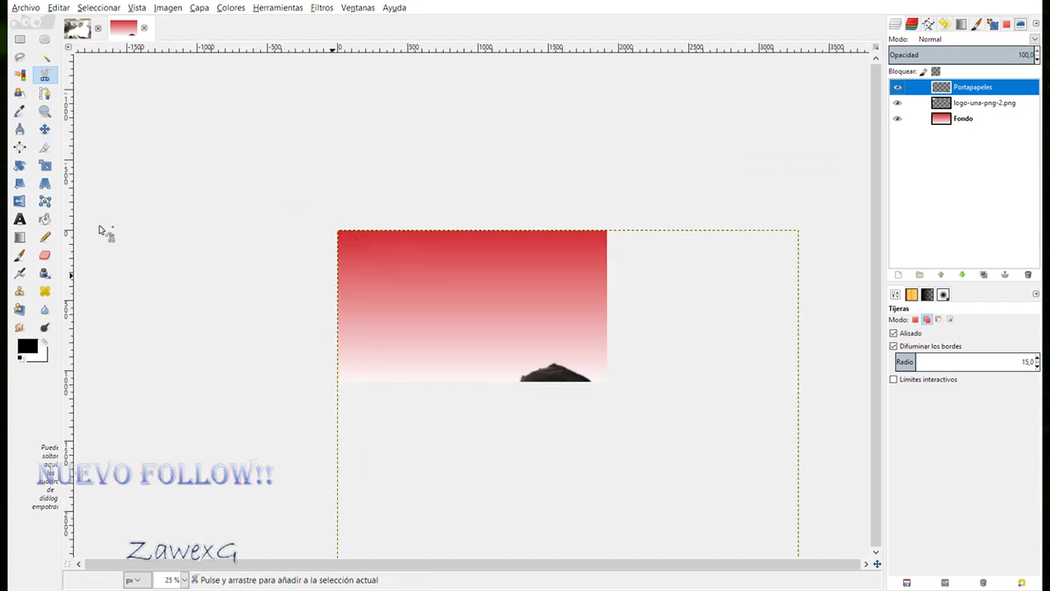
{"action": "scroll", "coordinate": [99, 229], "scroll_direction": "down", "scroll_amount": 1}
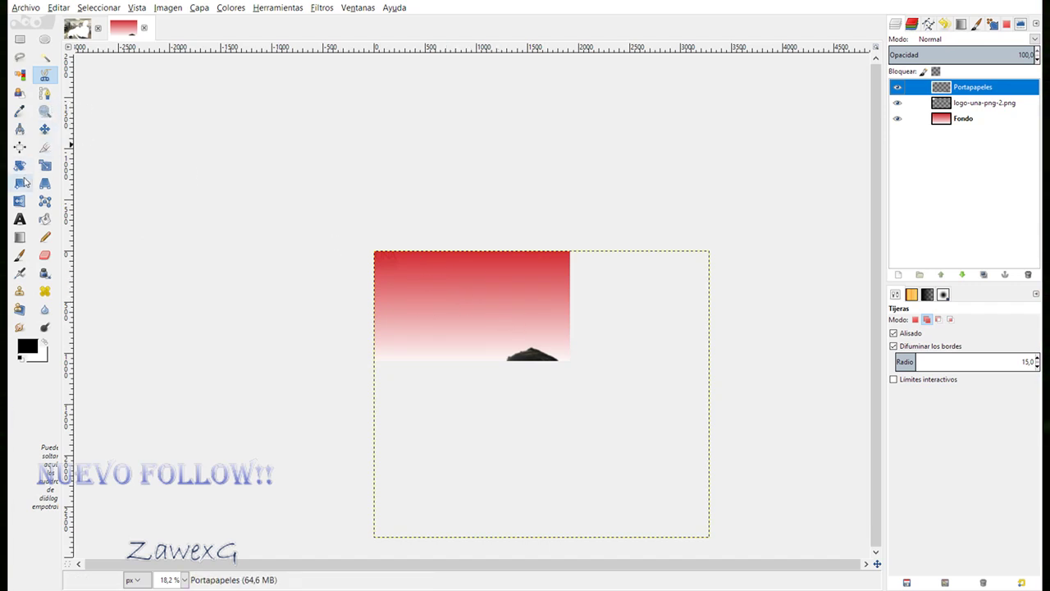
{"action": "left_click", "coordinate": [46, 166]}
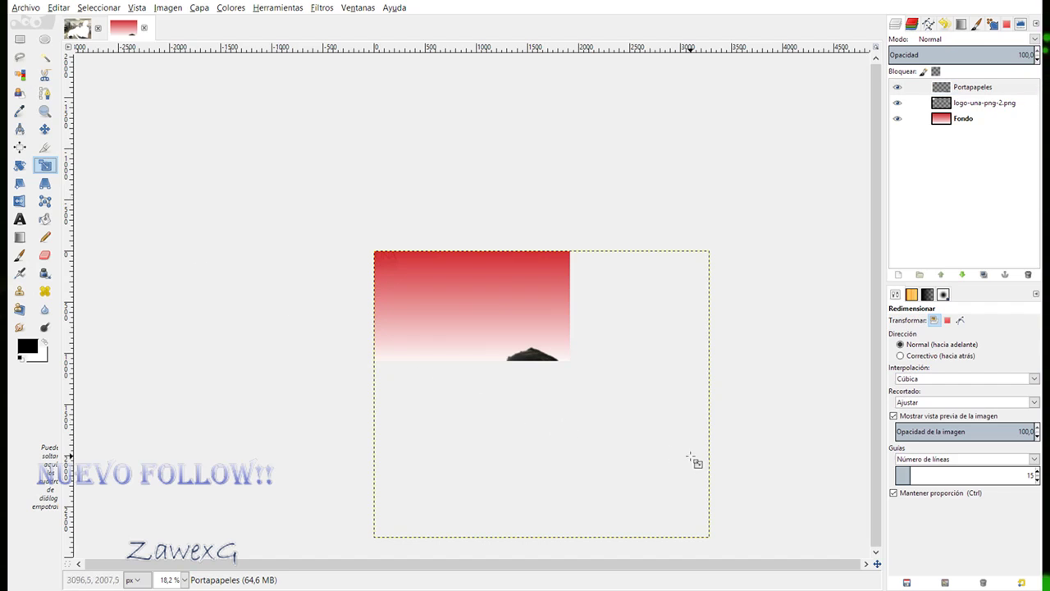
{"action": "left_click", "coordinate": [645, 459]}
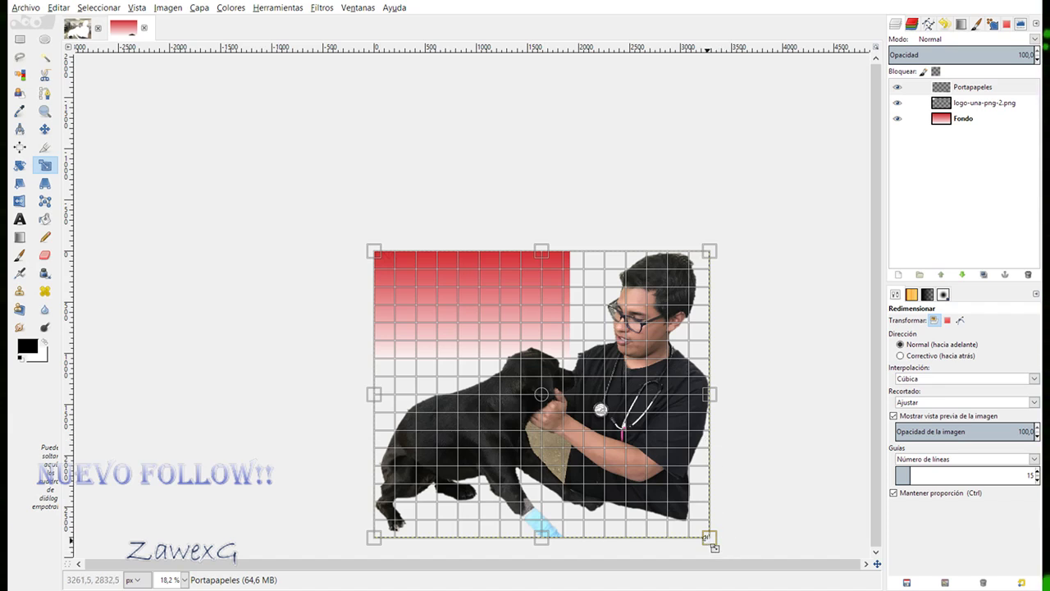
{"action": "left_click_drag", "start_coordinate": [715, 547], "coordinate": [479, 341]}
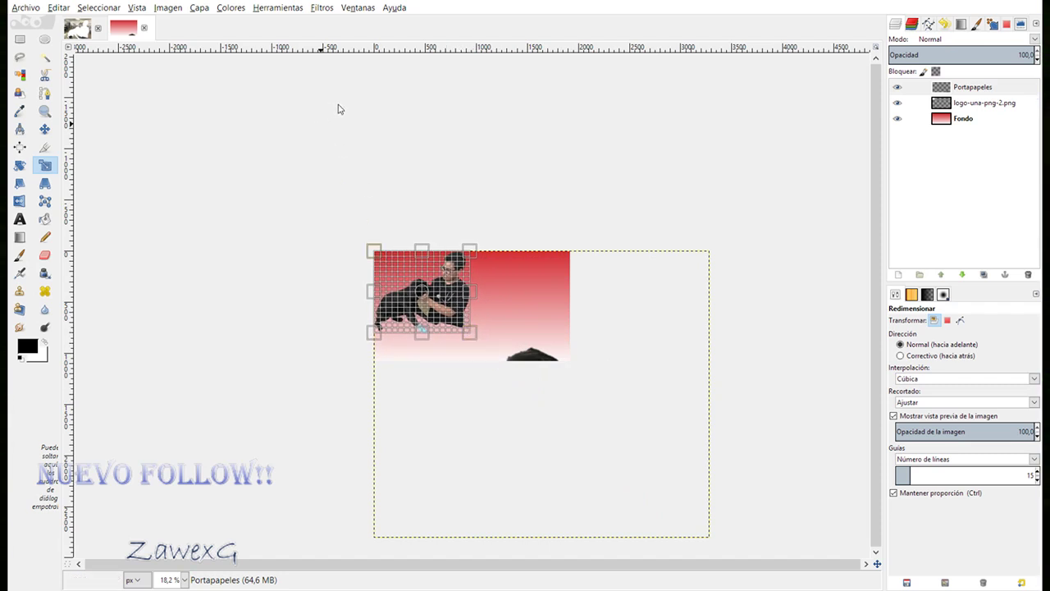
{"action": "key", "text": "Return"}
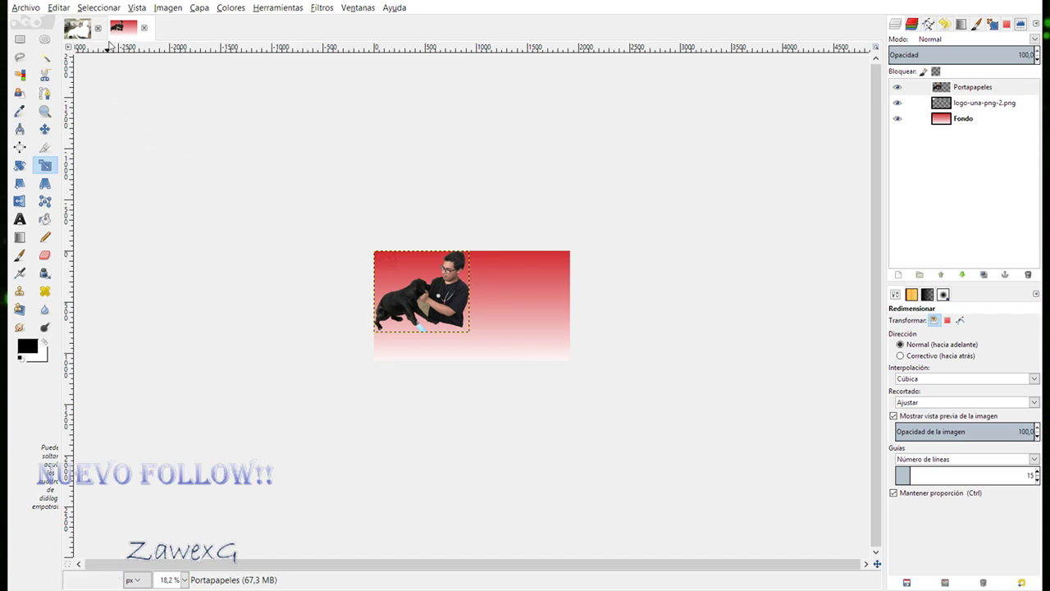
Move the pasted man-and-dog layer to the lower left of the gradient canvas, clear of the UNA logo.
{"action": "left_click", "coordinate": [44, 129]}
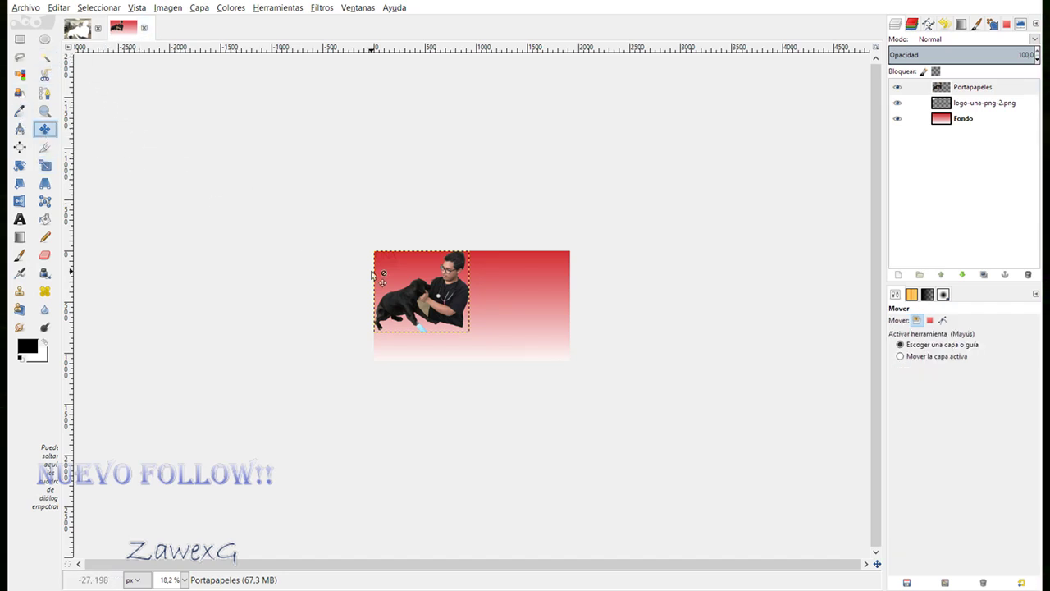
{"action": "left_click_drag", "start_coordinate": [415, 287], "coordinate": [426, 320]}
{"action": "key", "text": "plus"}
{"action": "key", "text": "plus"}
{"action": "key", "text": "plus"}
{"action": "key", "text": "plus"}
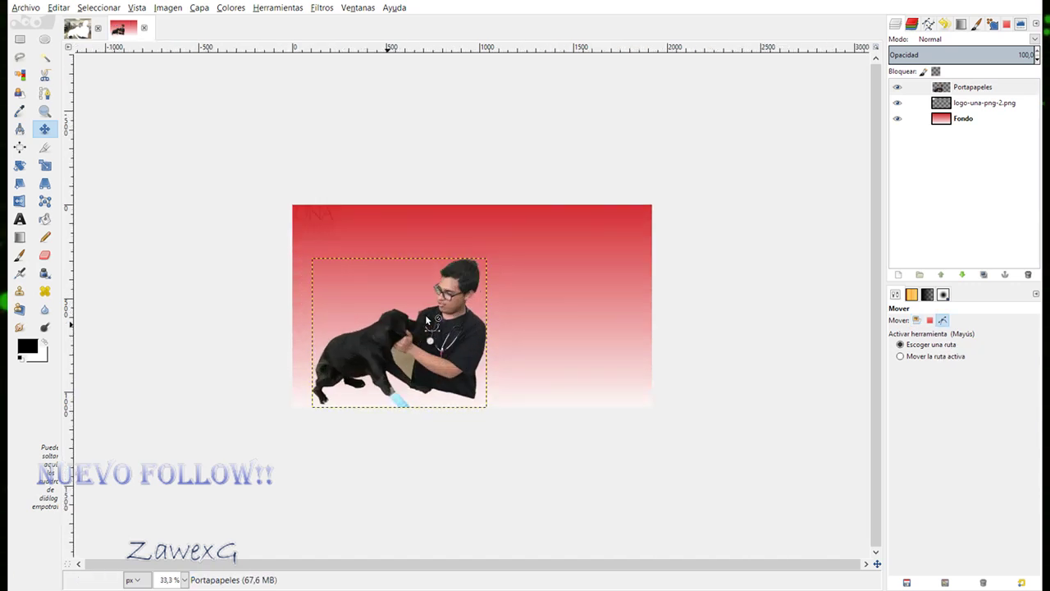
{"action": "key", "text": "minus"}
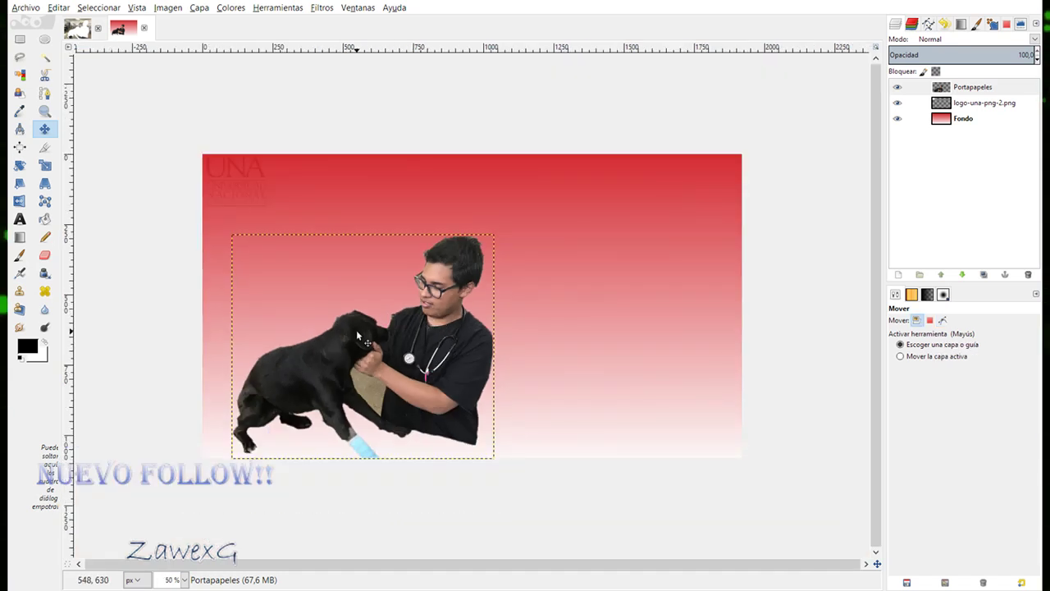
{"action": "left_click_drag", "start_coordinate": [356, 331], "coordinate": [372, 330]}
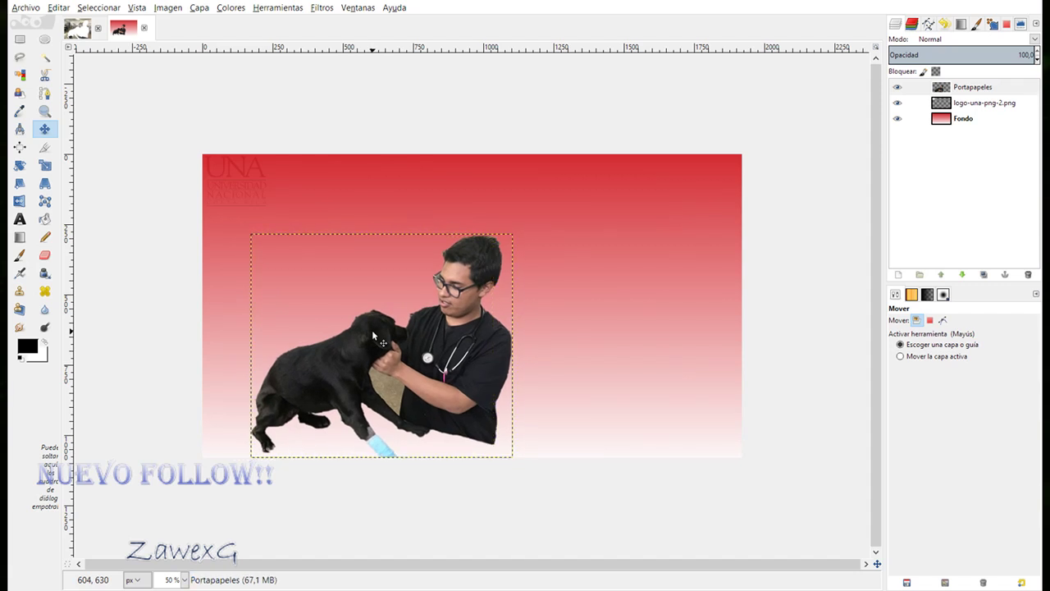
Choose the Eraser for the beige background patch between the dog's chest and the man's forearm.
{"action": "left_click", "coordinate": [44, 255]}
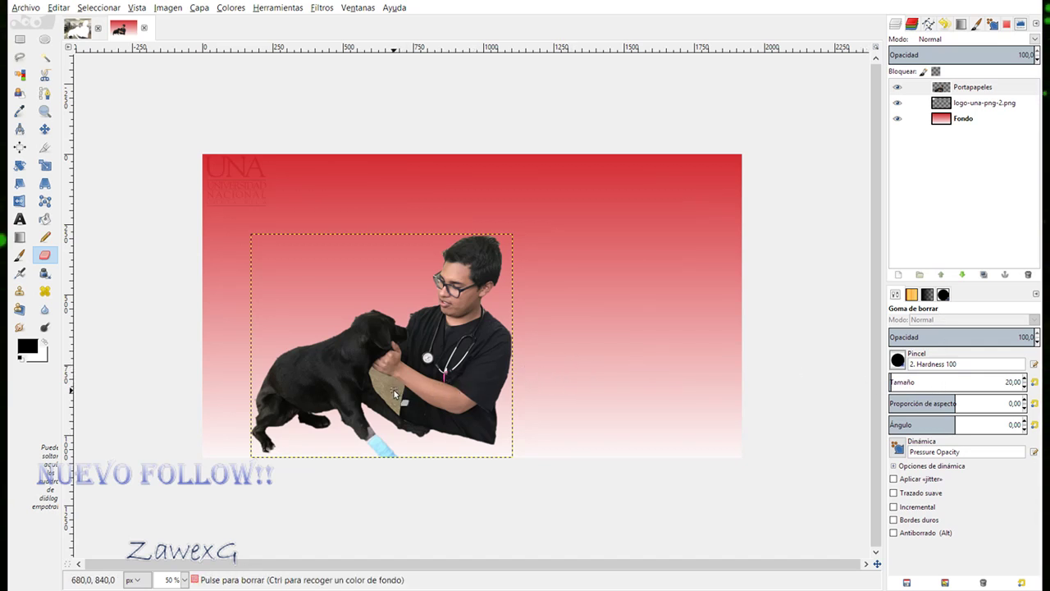
{"action": "scroll", "coordinate": [394, 389], "scroll_direction": "up", "scroll_amount": 3}
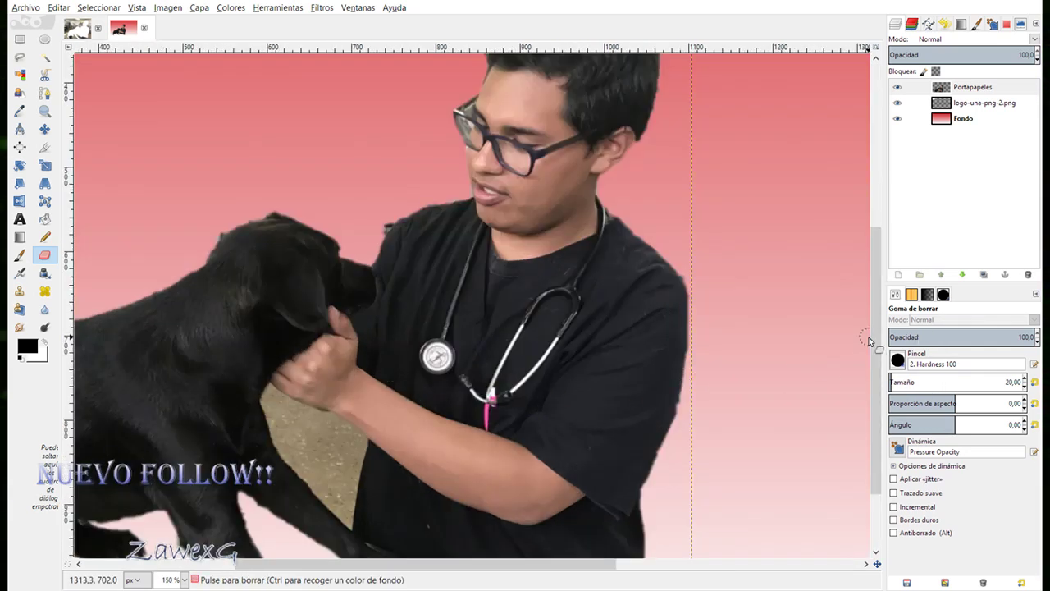
{"action": "scroll", "coordinate": [872, 340], "scroll_direction": "down", "scroll_amount": 3}
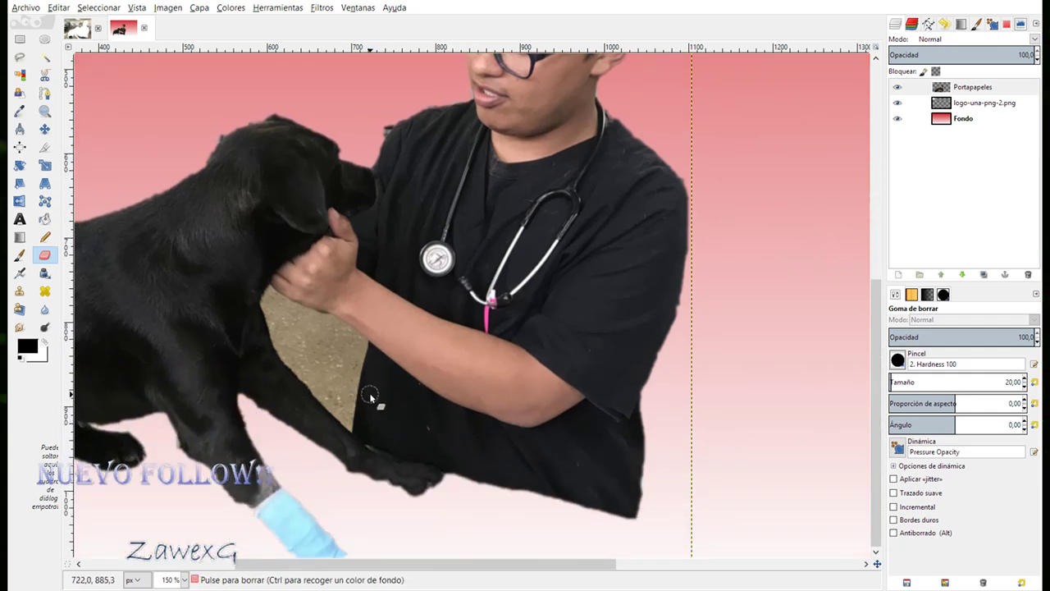
{"action": "scroll", "coordinate": [370, 397], "scroll_direction": "down", "scroll_amount": 1}
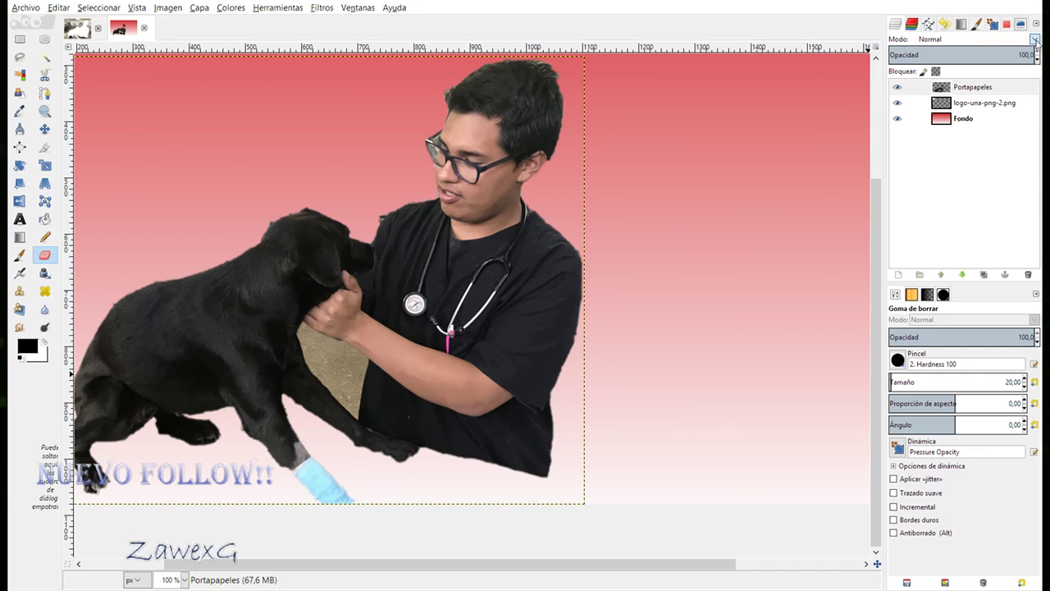
Try blend modes on the Portapapeles layer, from Clarear sólo through Oscurecer sólo, Claridad fuerte and Dividir to Valor.
{"action": "left_click", "coordinate": [964, 93]}
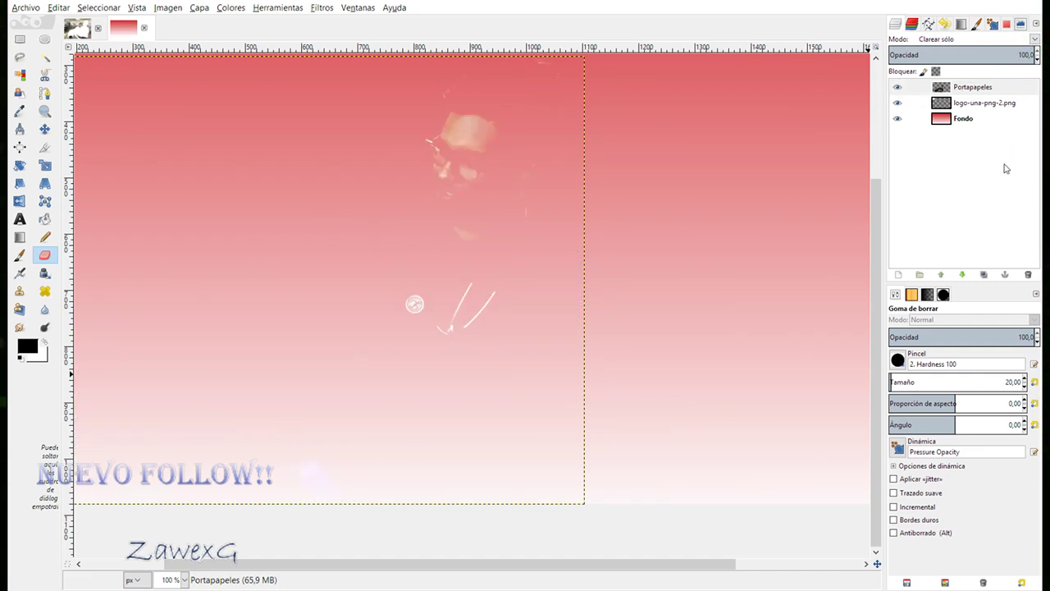
{"action": "key", "text": "Down"}
{"action": "key", "text": "Down"}
{"action": "key", "text": "Down"}
{"action": "key", "text": "Down"}
{"action": "key", "text": "Down"}
{"action": "key", "text": "Down"}
{"action": "key", "text": "Down"}
{"action": "key", "text": "Down"}
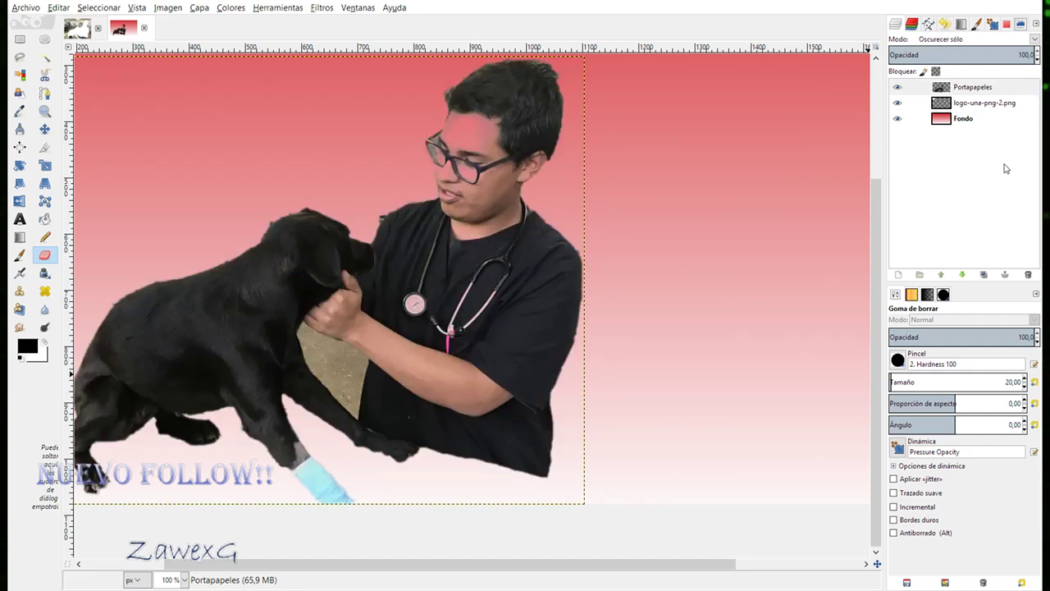
{"action": "key", "text": "Down"}
{"action": "key", "text": "Down"}
{"action": "key", "text": "Down"}
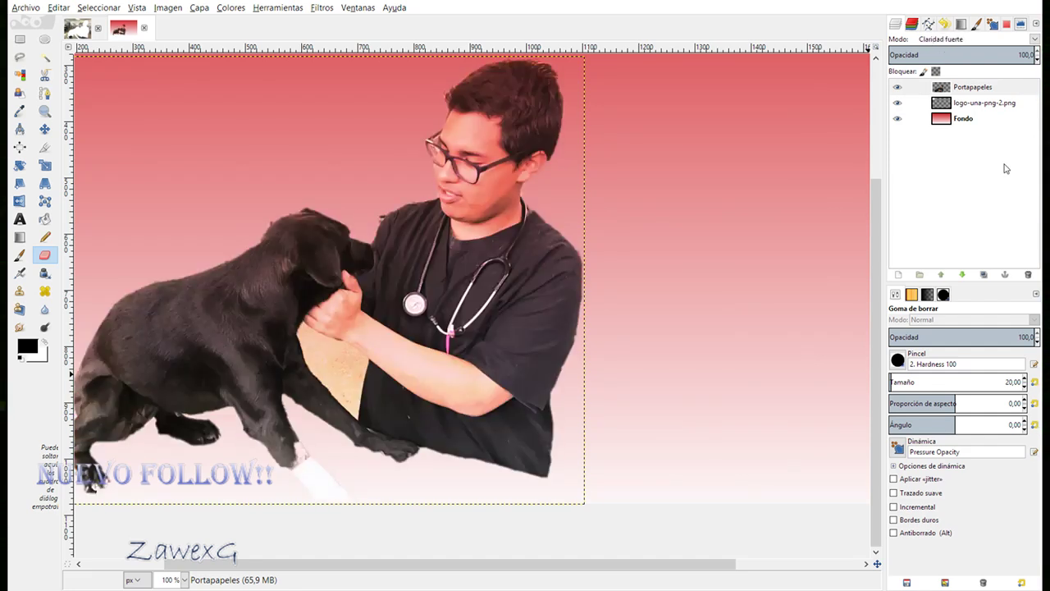
{"action": "key", "text": "Down"}
{"action": "key", "text": "Down"}
{"action": "key", "text": "Down"}
{"action": "key", "text": "Down"}
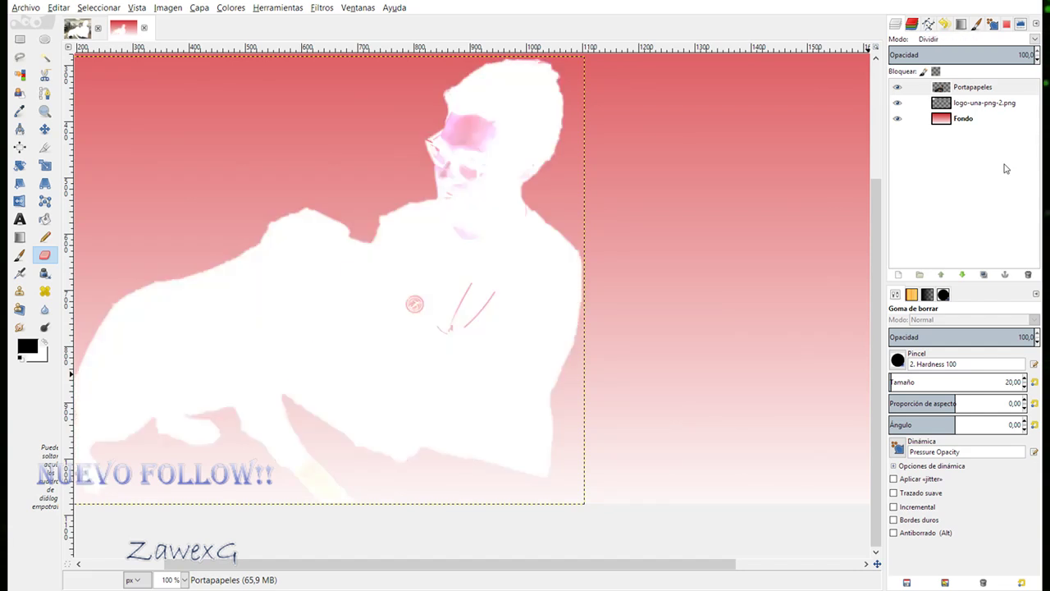
{"action": "key", "text": "Down"}
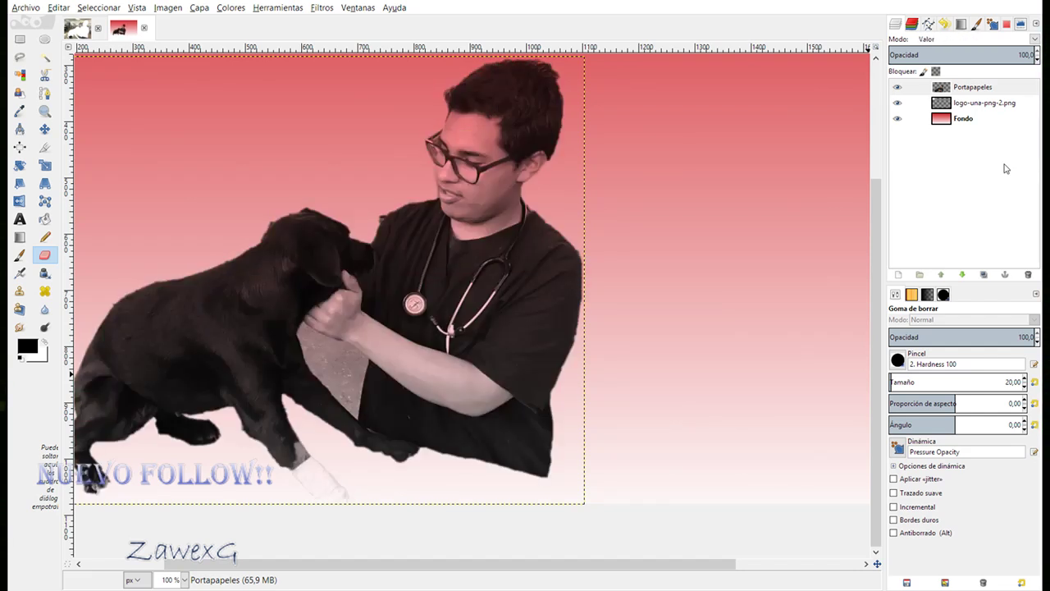
Cycle back through the blend modes and return the Portapapeles layer to Normal.
{"action": "key", "text": "Up"}
{"action": "key", "text": "Up"}
{"action": "key", "text": "Up"}
{"action": "key", "text": "Up"}
{"action": "key", "text": "Up"}
{"action": "key", "text": "Up"}
{"action": "key", "text": "Up"}
{"action": "key", "text": "Up"}
{"action": "key", "text": "Up"}
{"action": "key", "text": "Up"}
{"action": "key", "text": "Up"}
{"action": "key", "text": "Up"}
{"action": "key", "text": "Up"}
{"action": "key", "text": "Up"}
{"action": "key", "text": "Up"}
{"action": "key", "text": "Up"}
{"action": "key", "text": "Up"}
{"action": "key", "text": "Up"}
{"action": "key", "text": "Up"}
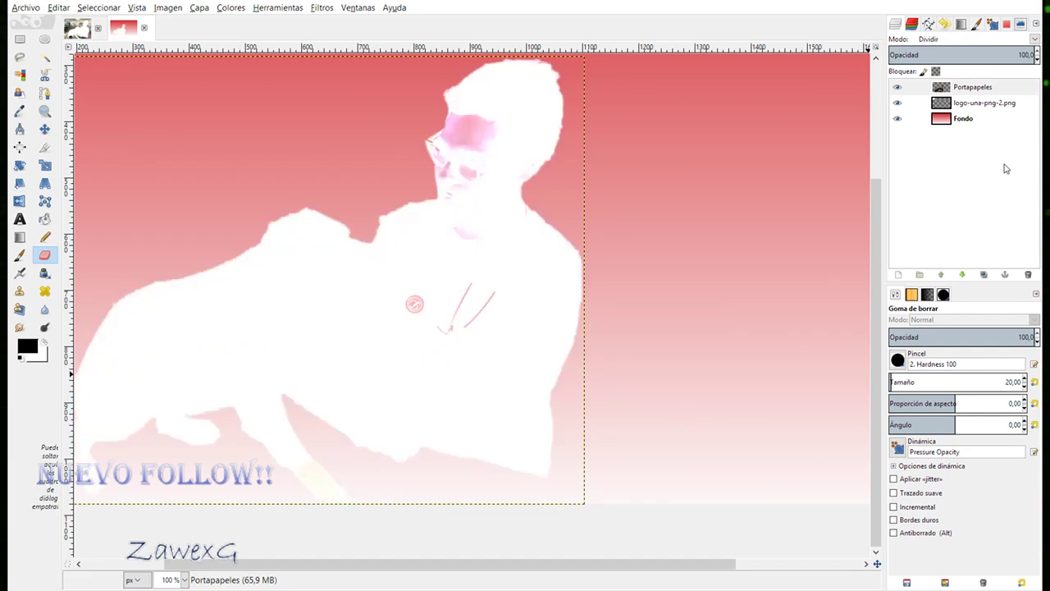
{"action": "key", "text": "Up"}
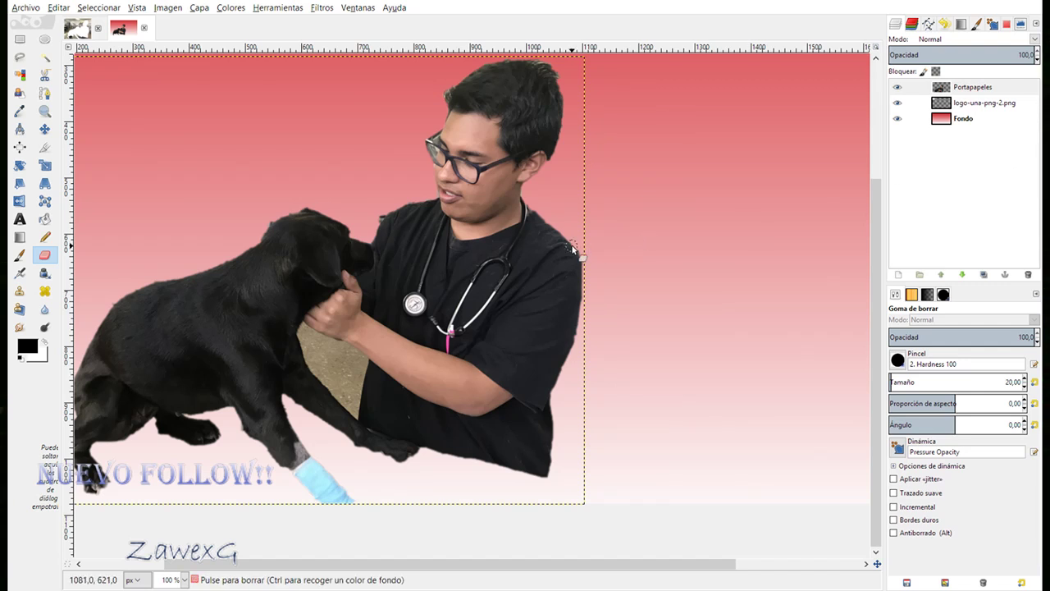
Erase most of the beige background between the forearm and the dog's leg with the size 20 eraser.
{"action": "left_click", "coordinate": [347, 392]}
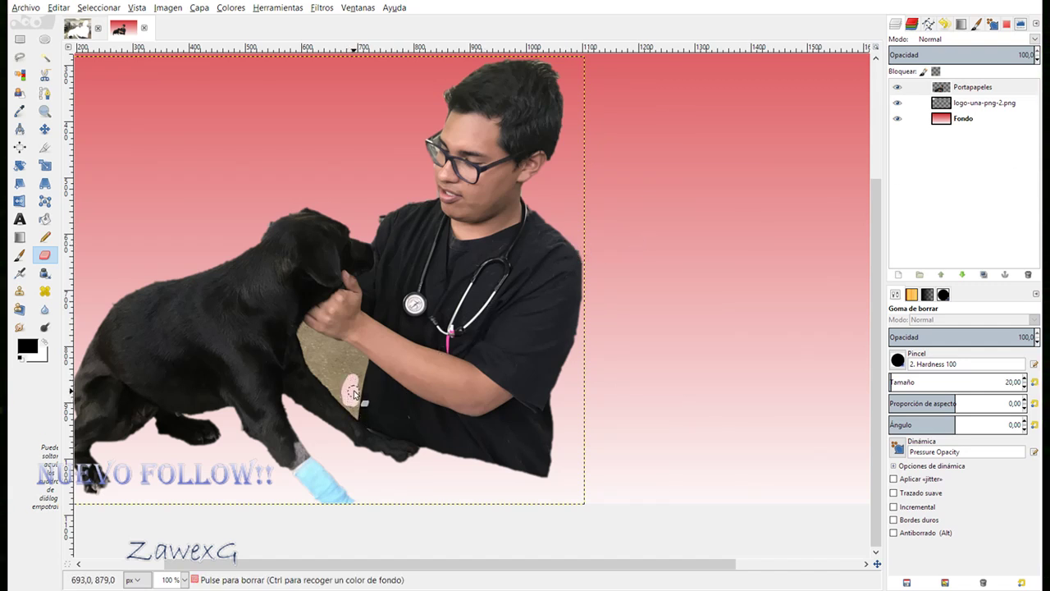
{"action": "mouse_move", "coordinate": [354, 394]}
{"action": "left_mouse_down"}
{"action": "mouse_move", "coordinate": [358, 380]}
{"action": "mouse_move", "coordinate": [338, 351]}
{"action": "mouse_move", "coordinate": [306, 332]}
{"action": "mouse_move", "coordinate": [352, 384]}
{"action": "mouse_move", "coordinate": [353, 406]}
{"action": "mouse_move", "coordinate": [359, 363]}
{"action": "mouse_move", "coordinate": [338, 345]}
{"action": "mouse_move", "coordinate": [323, 351]}
{"action": "left_mouse_up"}
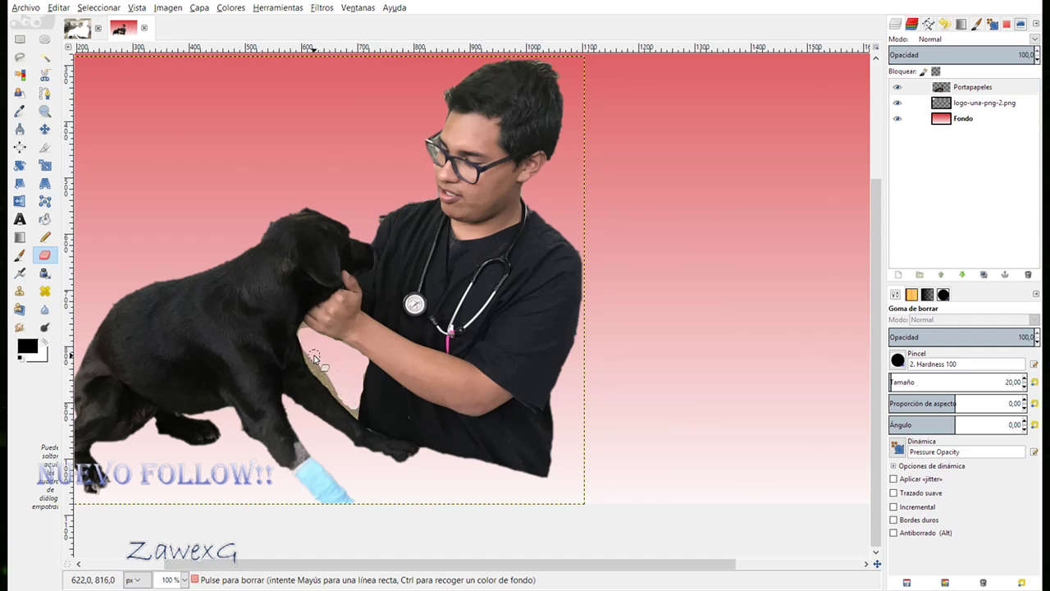
{"action": "left_click_drag", "start_coordinate": [314, 358], "coordinate": [346, 401]}
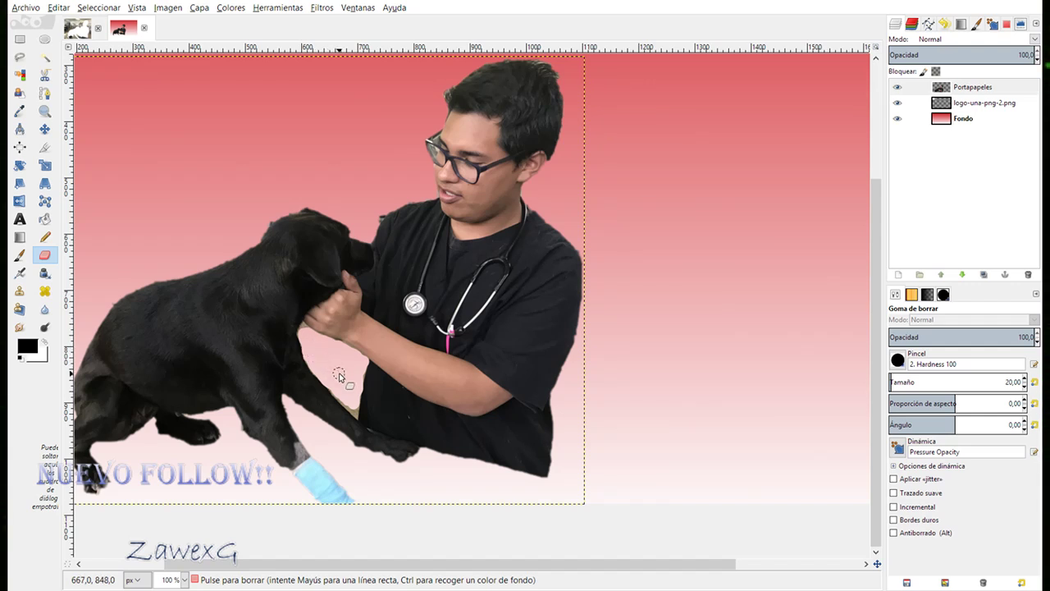
Set the eraser size to 10 and erase the leftover beige edges along the hand, forearm, shirt and dog's leg.
{"action": "scroll", "coordinate": [344, 373], "scroll_direction": "up", "scroll_amount": 1, "text": "ctrl"}
{"action": "scroll", "coordinate": [345, 376], "scroll_direction": "up", "scroll_amount": 2, "text": "ctrl"}
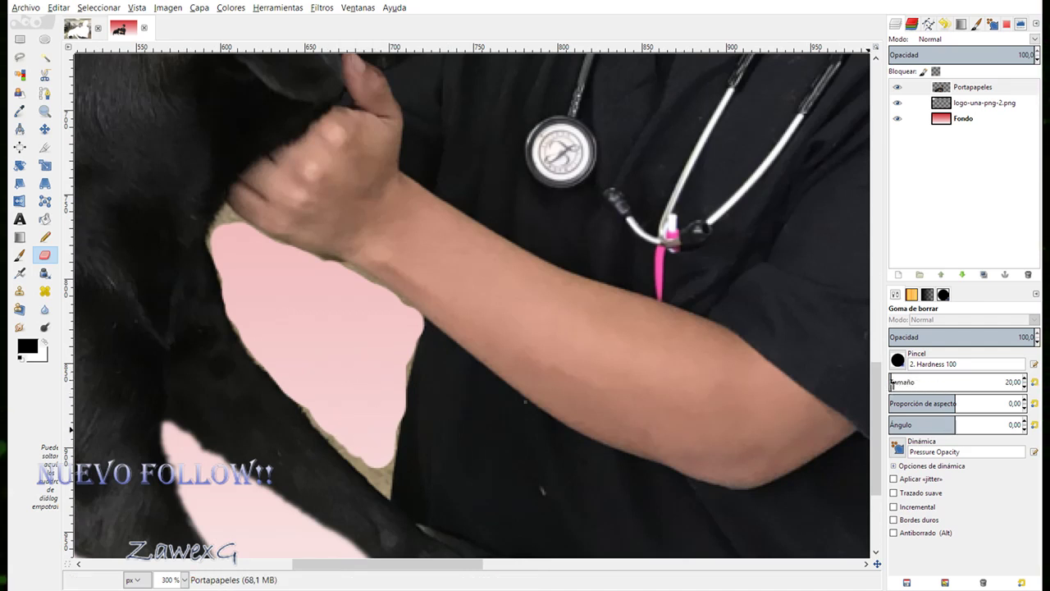
{"action": "left_click", "coordinate": [1024, 391]}
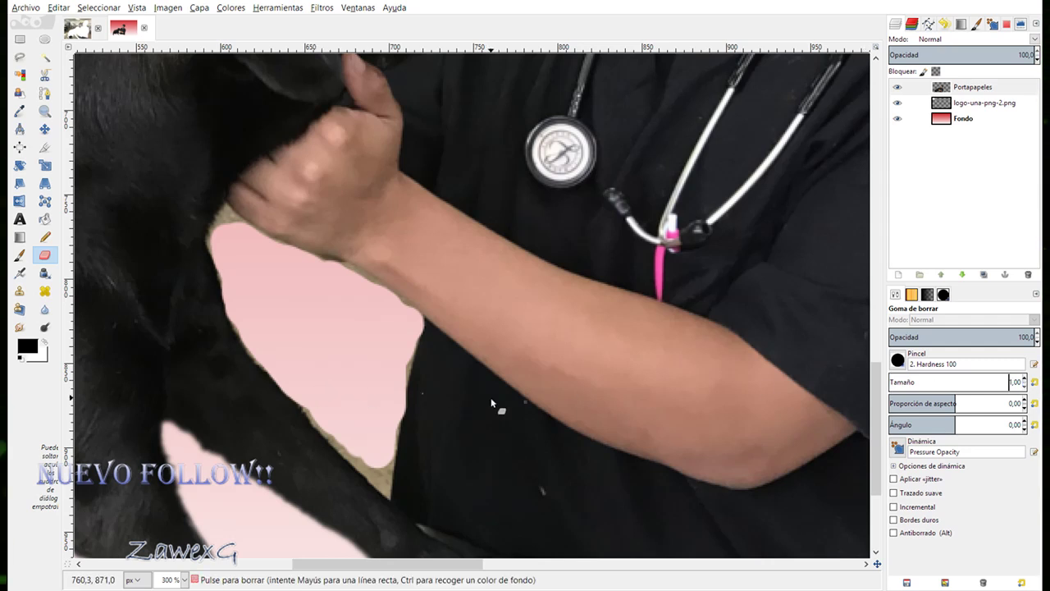
{"action": "left_click", "coordinate": [1025, 378]}
{"action": "left_click", "coordinate": [1024, 378]}
{"action": "left_click", "coordinate": [1024, 378]}
{"action": "mouse_move", "coordinate": [216, 243]}
{"action": "left_mouse_down"}
{"action": "mouse_move", "coordinate": [227, 219]}
{"action": "mouse_move", "coordinate": [240, 232]}
{"action": "mouse_move", "coordinate": [228, 215]}
{"action": "mouse_move", "coordinate": [255, 239]}
{"action": "left_mouse_up"}
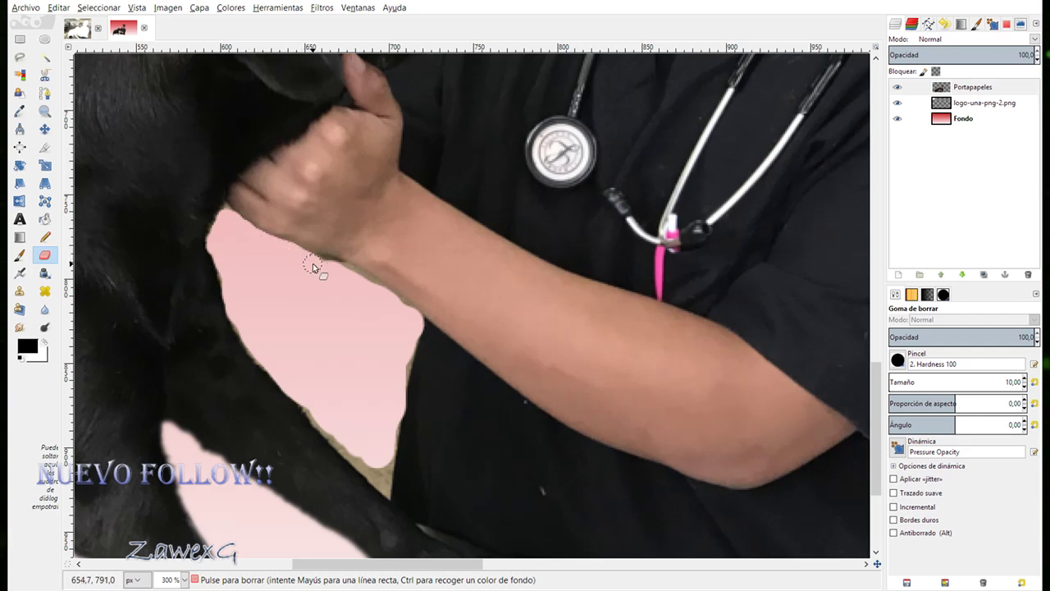
{"action": "left_click_drag", "start_coordinate": [325, 270], "coordinate": [402, 309]}
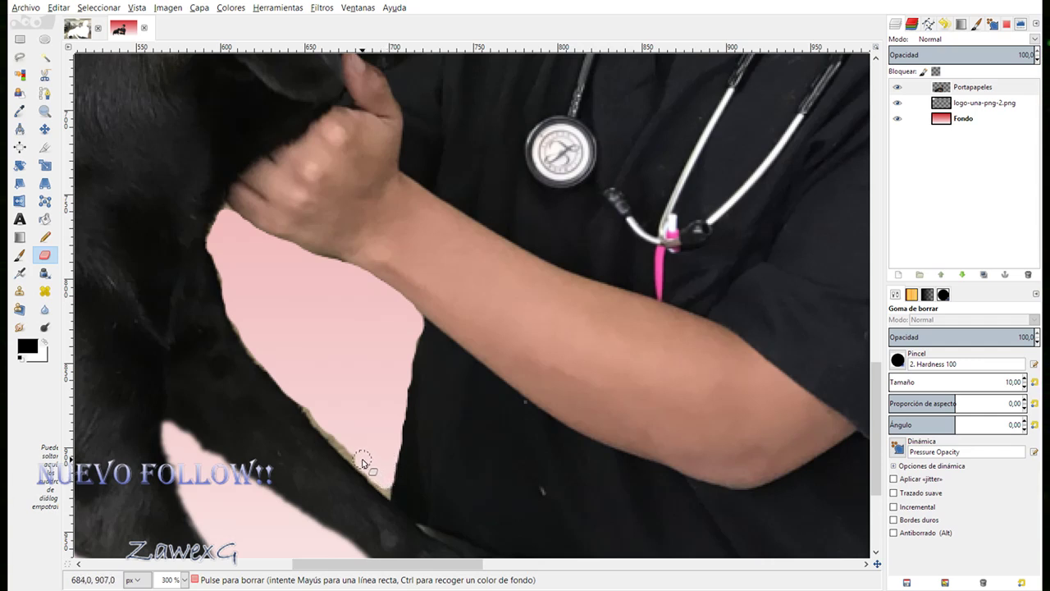
{"action": "mouse_move", "coordinate": [363, 461]}
{"action": "left_mouse_down"}
{"action": "mouse_move", "coordinate": [304, 403]}
{"action": "mouse_move", "coordinate": [299, 379]}
{"action": "mouse_move", "coordinate": [320, 363]}
{"action": "left_mouse_up"}
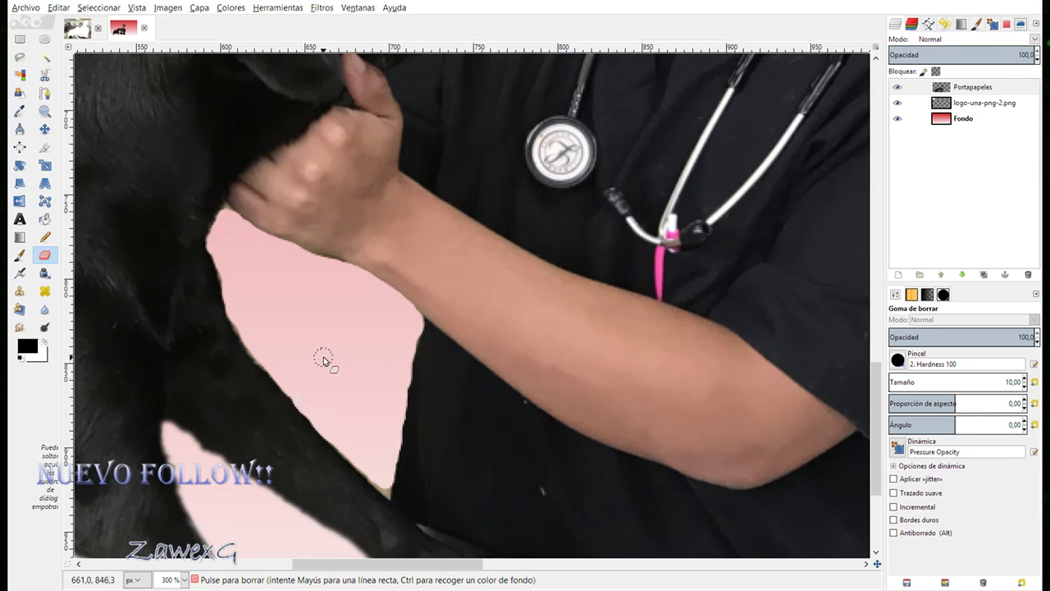
Set the eraser size to 1 and clean the remaining thin beige fringe and corners of the gap.
{"action": "left_click", "coordinate": [1025, 386]}
{"action": "left_click", "coordinate": [1025, 387]}
{"action": "left_click", "coordinate": [1025, 387]}
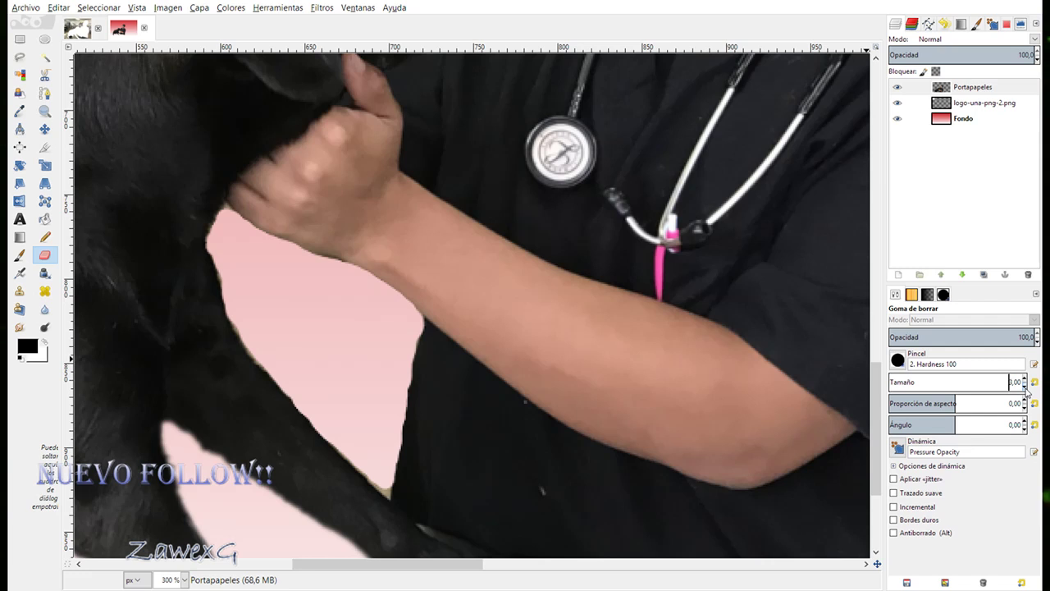
{"action": "left_click", "coordinate": [1024, 387]}
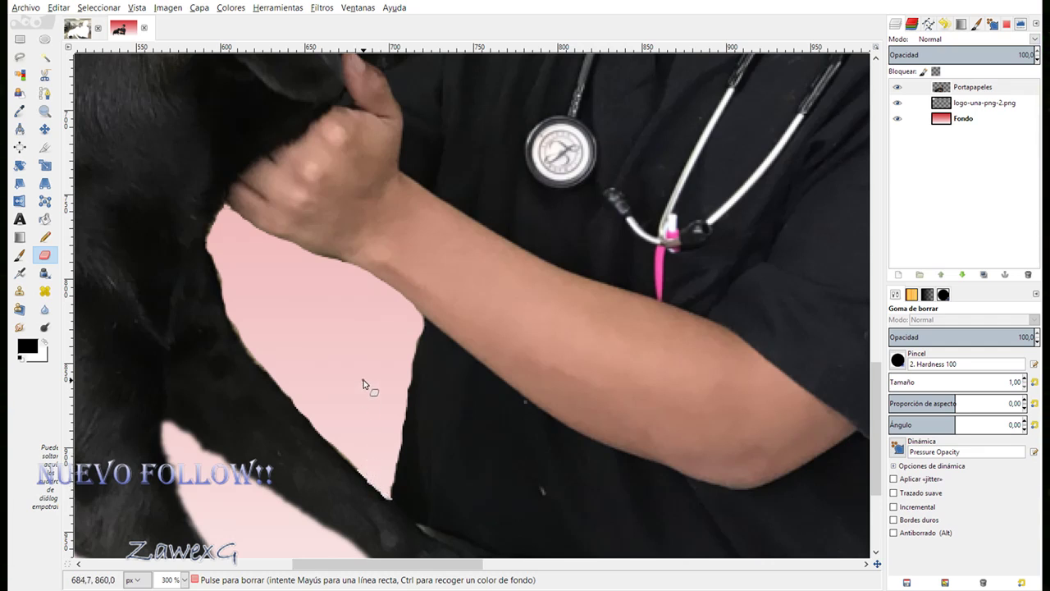
Try to reposition the cleaned-up man-and-dog layer on the gradient canvas.
{"action": "scroll", "coordinate": [361, 369], "scroll_direction": "down", "scroll_amount": 5}
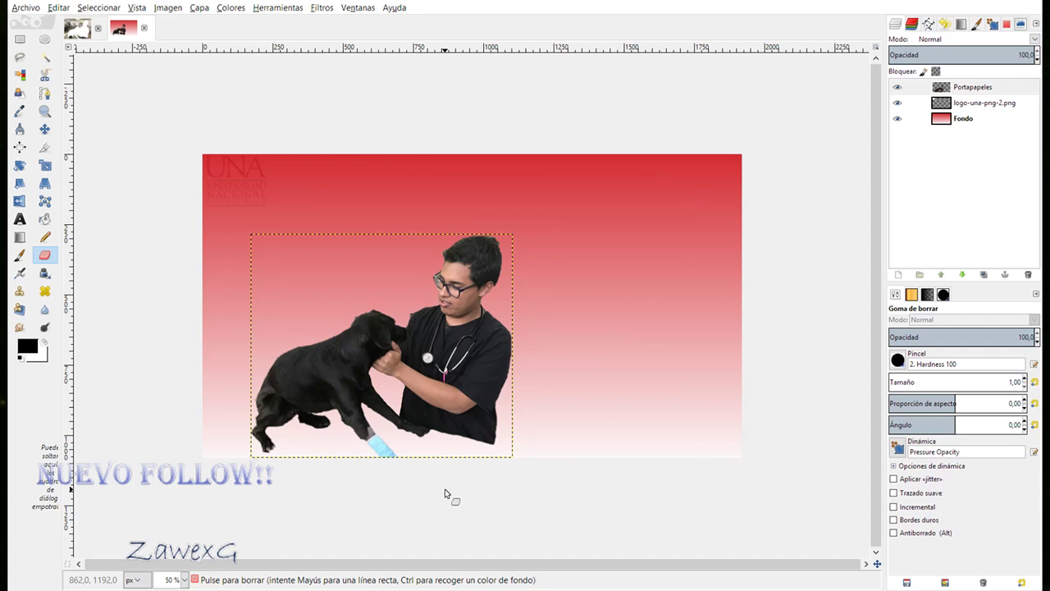
{"action": "left_click", "coordinate": [44, 128]}
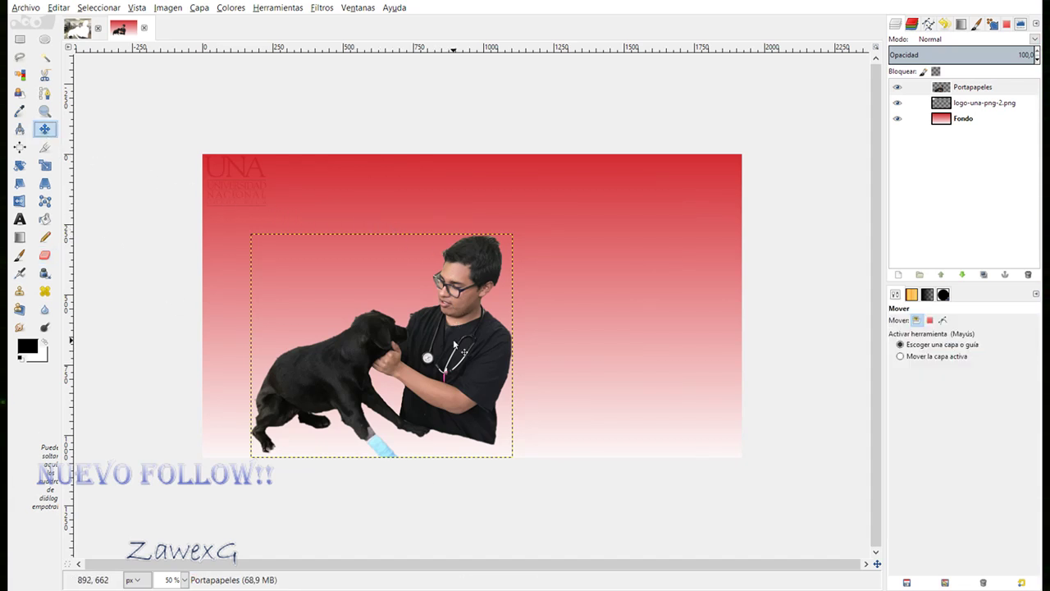
{"action": "mouse_move", "coordinate": [454, 344]}
{"action": "left_mouse_down"}
{"action": "mouse_move", "coordinate": [528, 208]}
{"action": "mouse_move", "coordinate": [553, 242]}
{"action": "mouse_move", "coordinate": [471, 350]}
{"action": "left_mouse_up"}
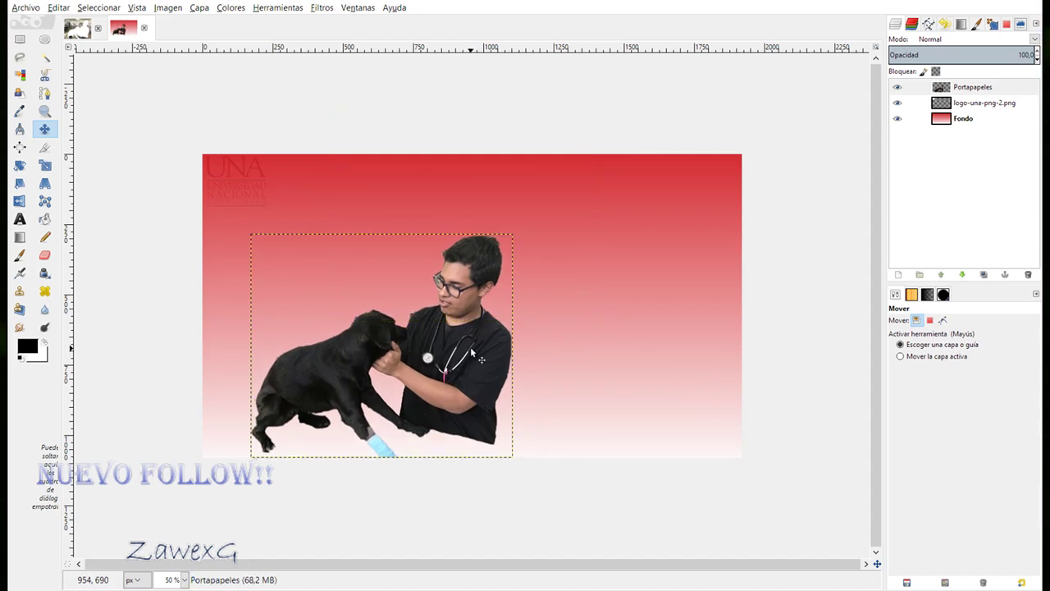
Switch to the clinic photo image, hide layer IMG_5875_El_1.jpg and clear the active selection.
{"action": "left_click", "coordinate": [79, 31]}
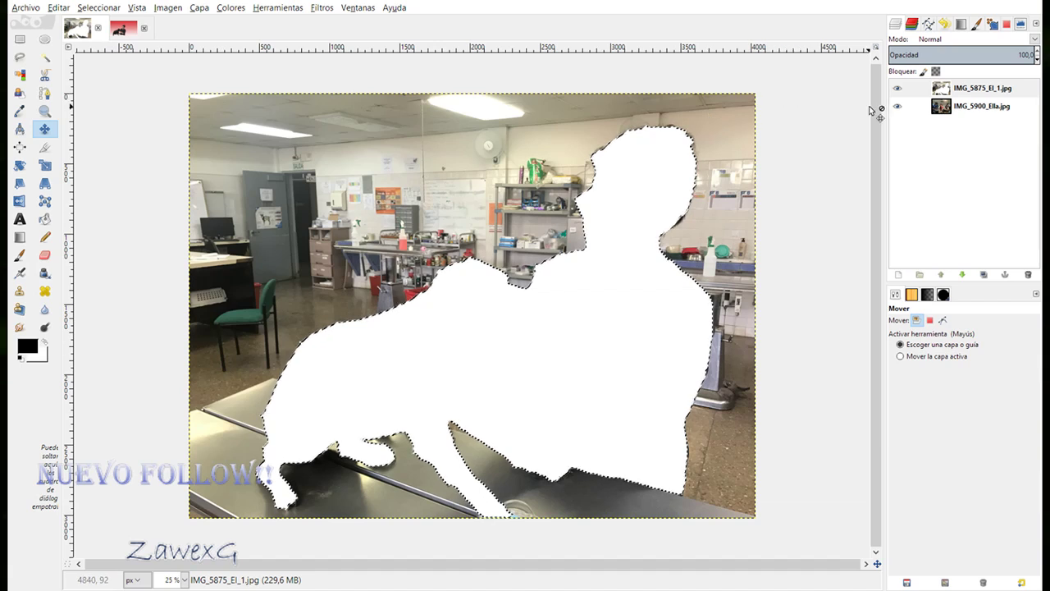
{"action": "left_click", "coordinate": [898, 88]}
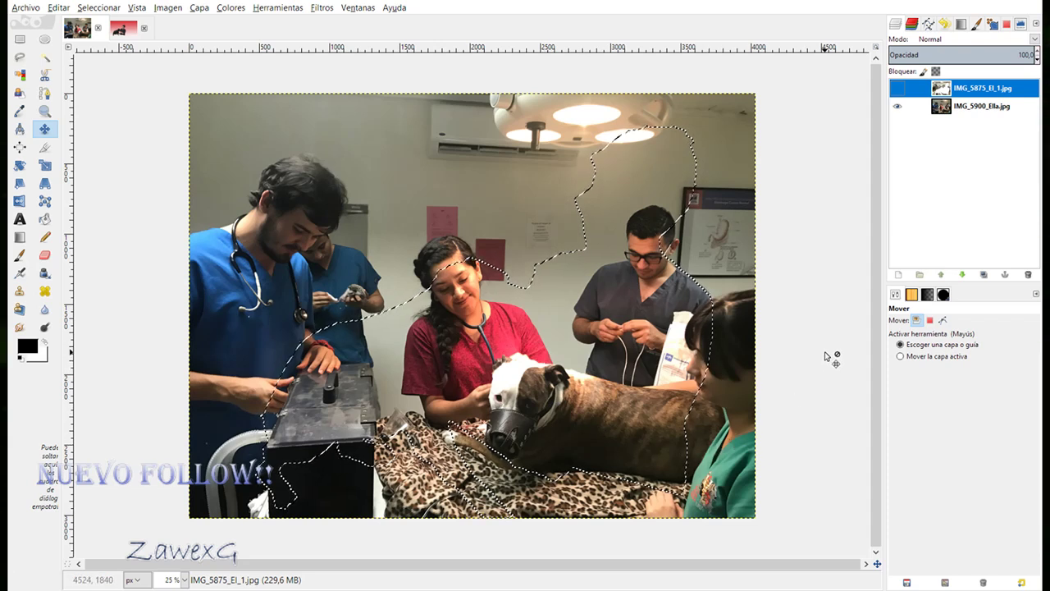
{"action": "key", "text": "ctrl+shift+a"}
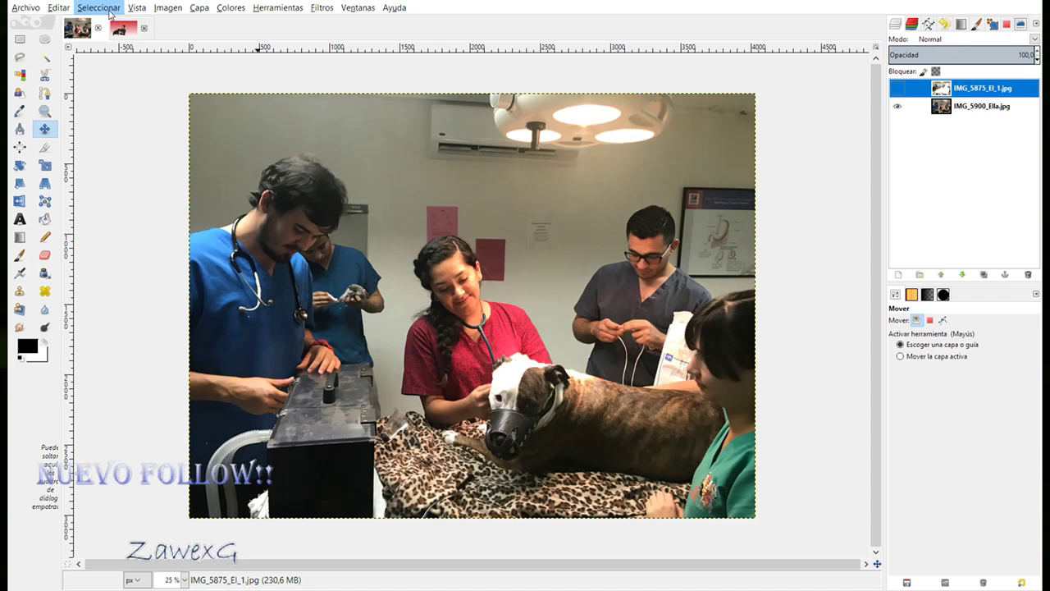
Load the saved channel Copia de Máscara de selección as a selection, then deselect it.
{"action": "left_click", "coordinate": [912, 25]}
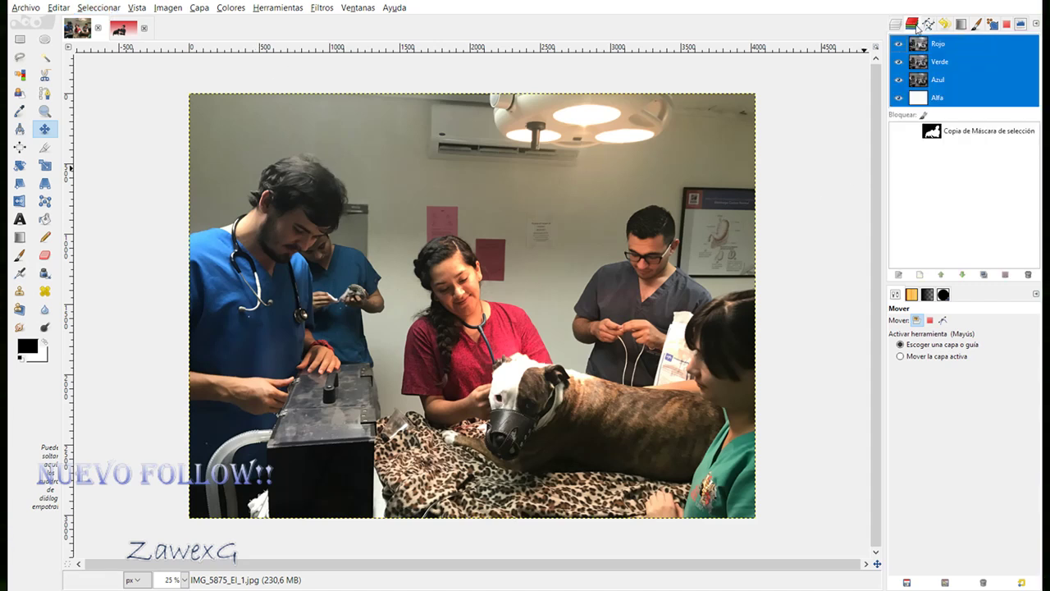
{"action": "left_click", "coordinate": [989, 137]}
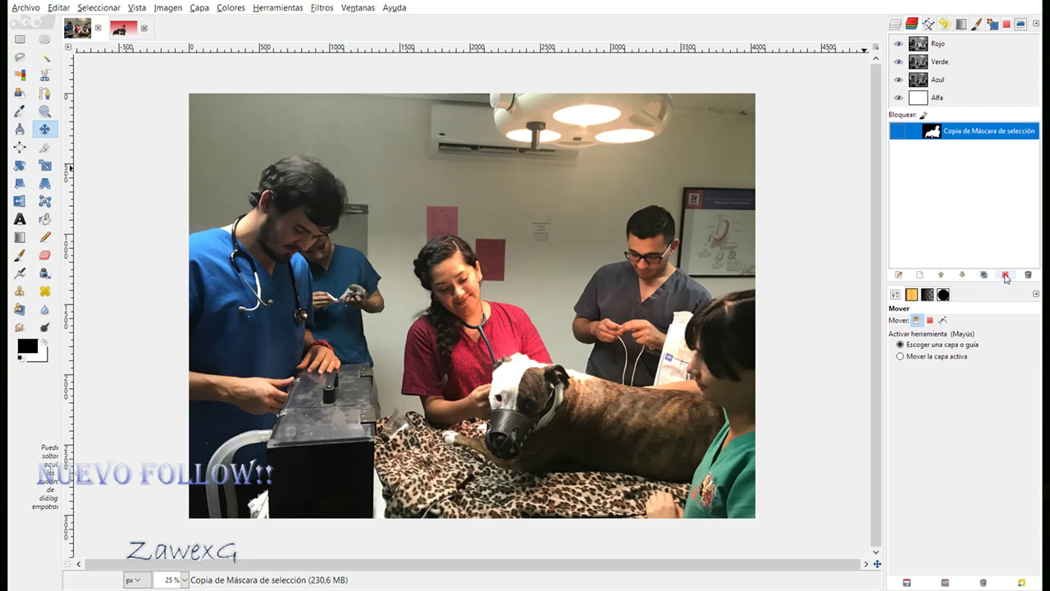
{"action": "left_click", "coordinate": [1006, 276]}
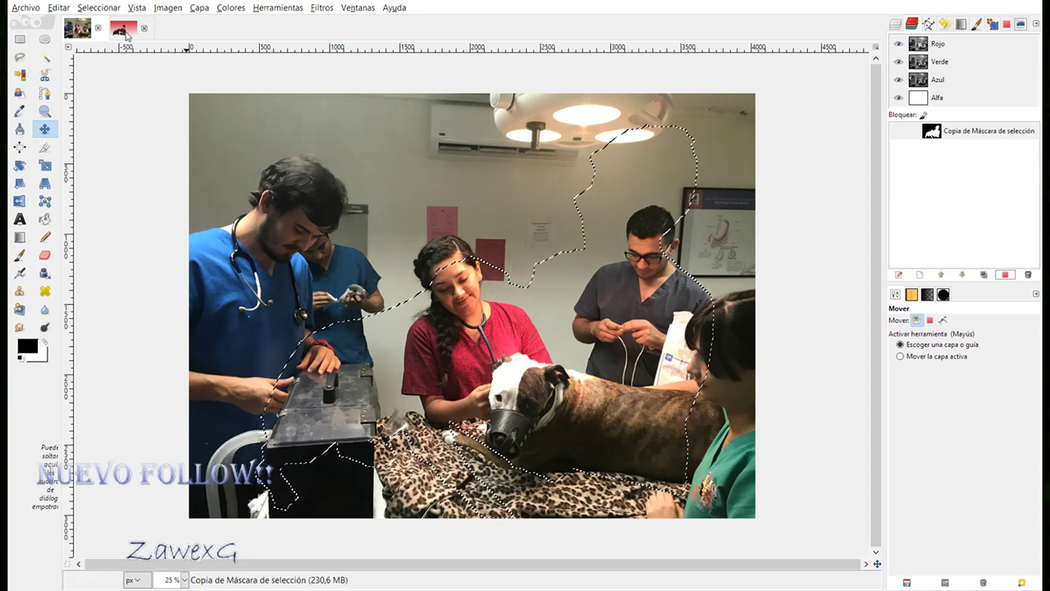
{"action": "key", "text": "ctrl+shift+a"}
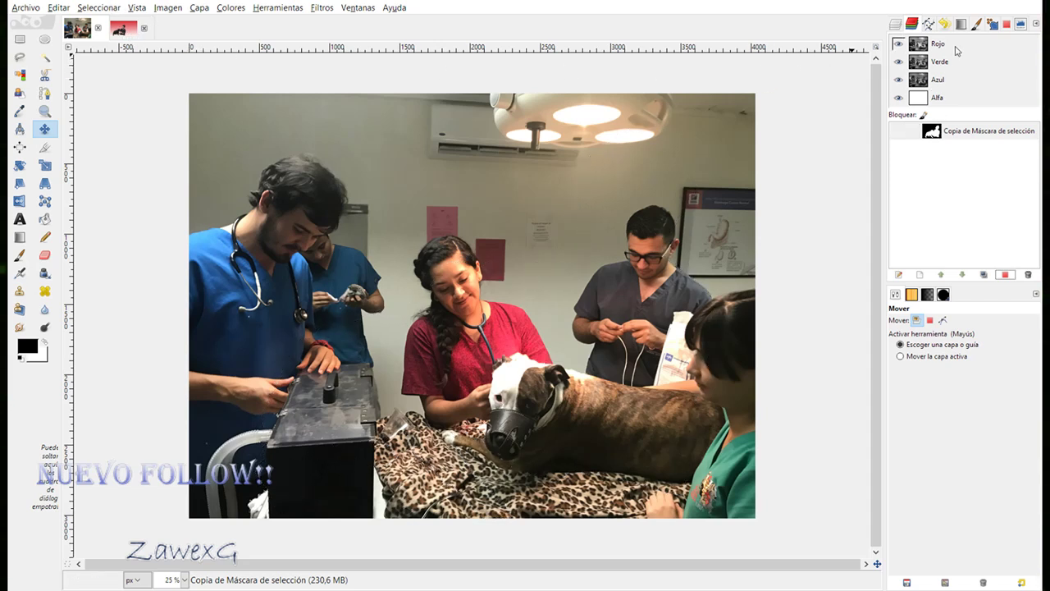
Start an Intelligent Scissors outline at the top of the woman's head, following her face, neck and shoulder down to the dog.
{"action": "left_click", "coordinate": [896, 24]}
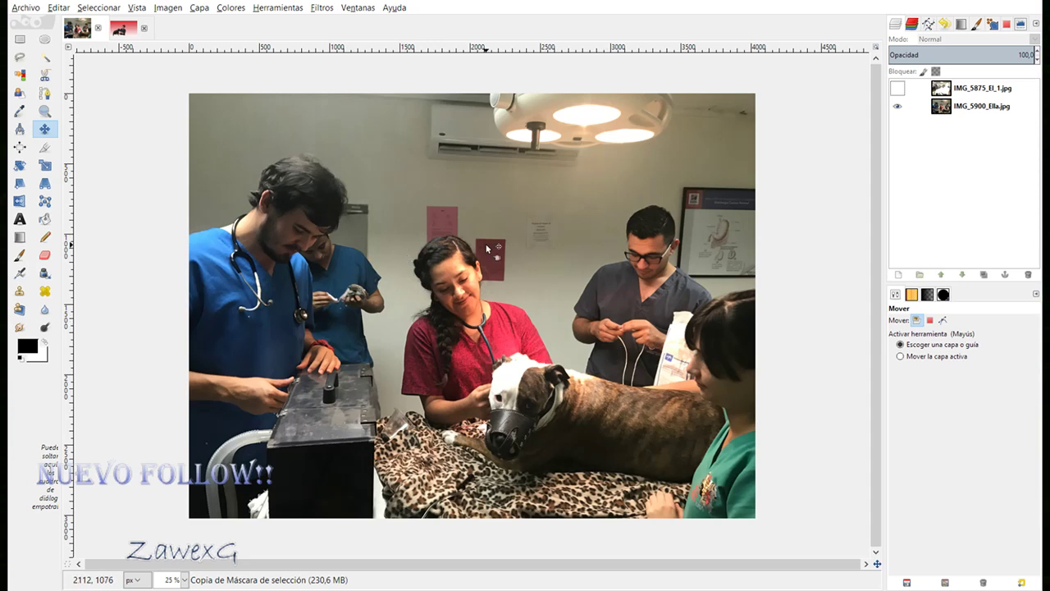
{"action": "left_click", "coordinate": [44, 75]}
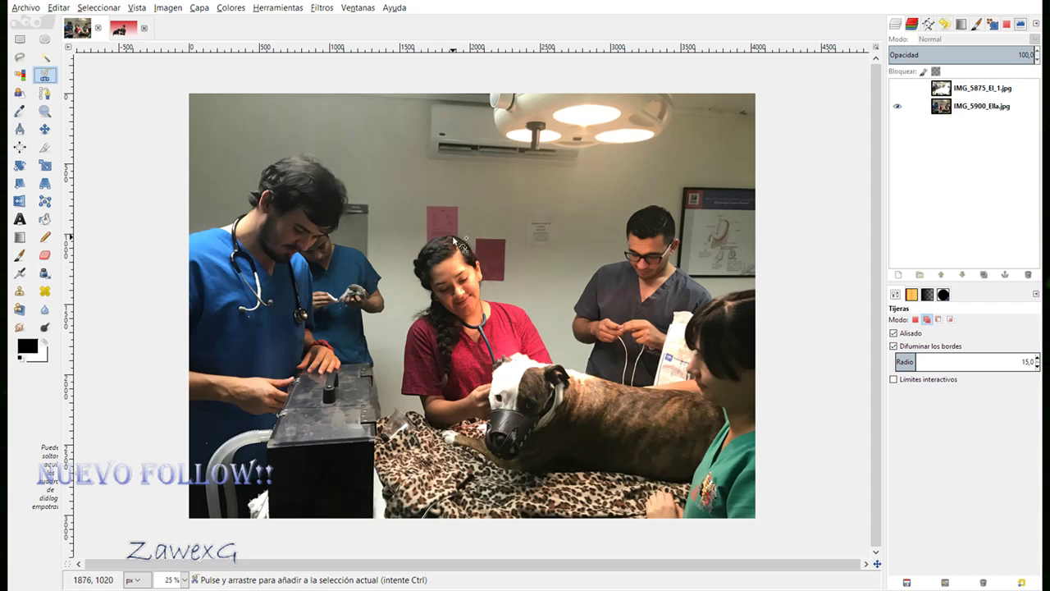
{"action": "scroll", "coordinate": [458, 242], "scroll_direction": "up", "scroll_amount": 1}
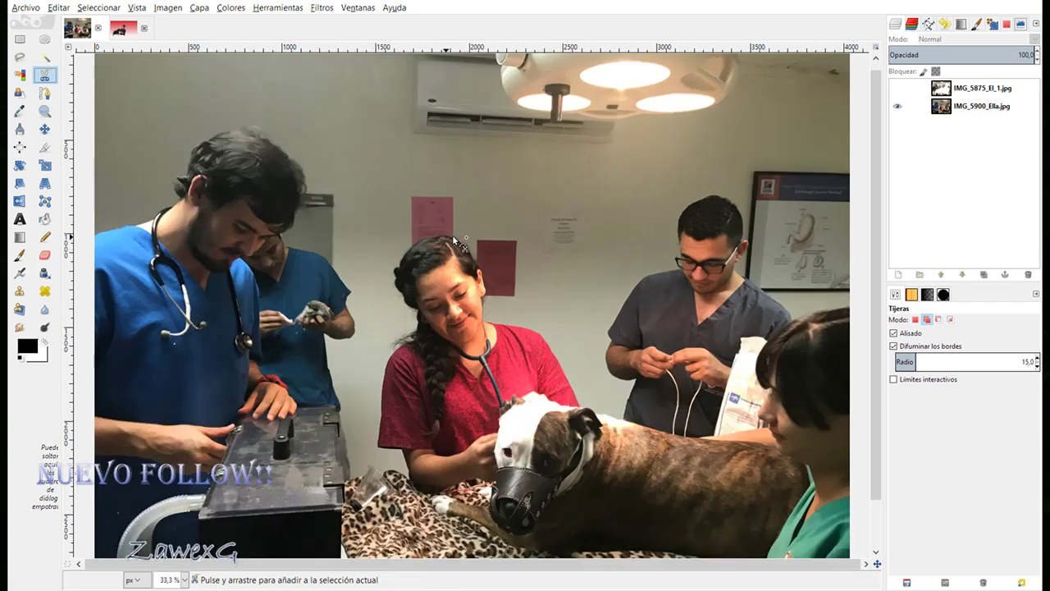
{"action": "scroll", "coordinate": [458, 242], "scroll_direction": "down", "scroll_amount": 1}
{"action": "scroll", "coordinate": [458, 242], "scroll_direction": "up", "scroll_amount": 1}
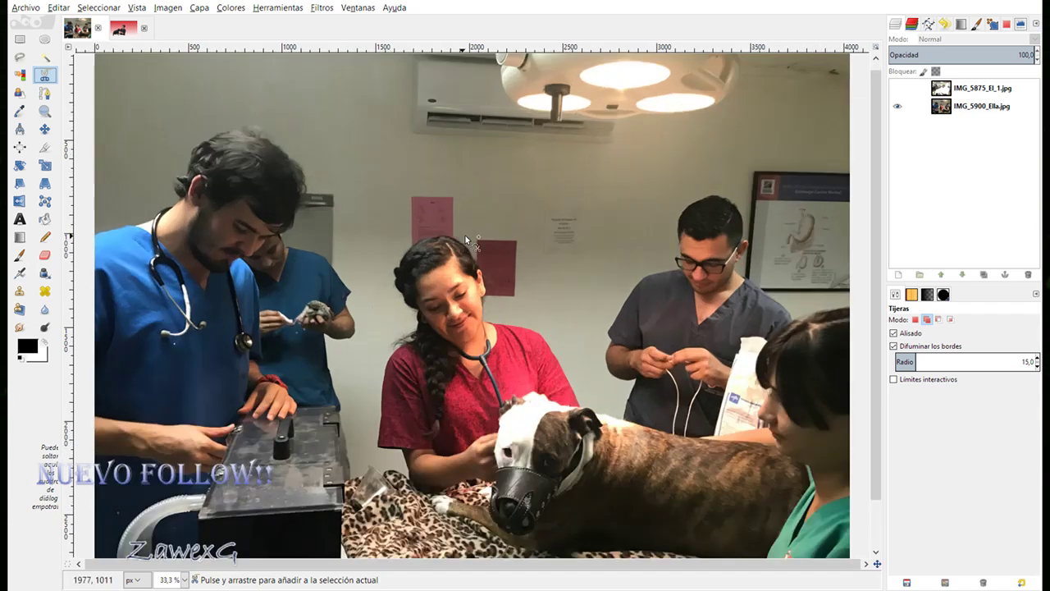
{"action": "left_click_drag", "start_coordinate": [876, 301], "coordinate": [878, 323]}
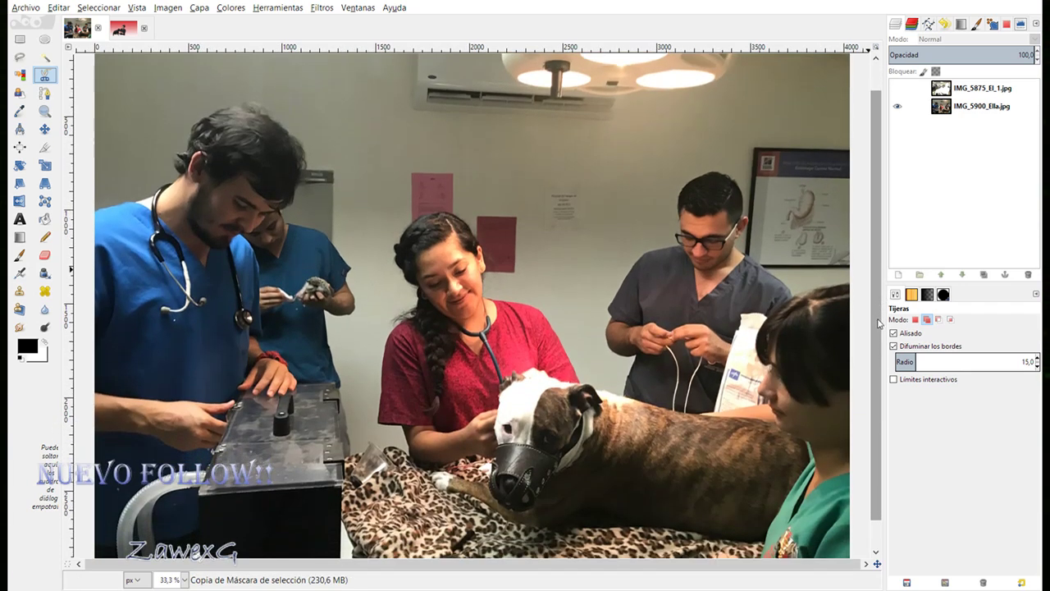
{"action": "left_click", "coordinate": [451, 214]}
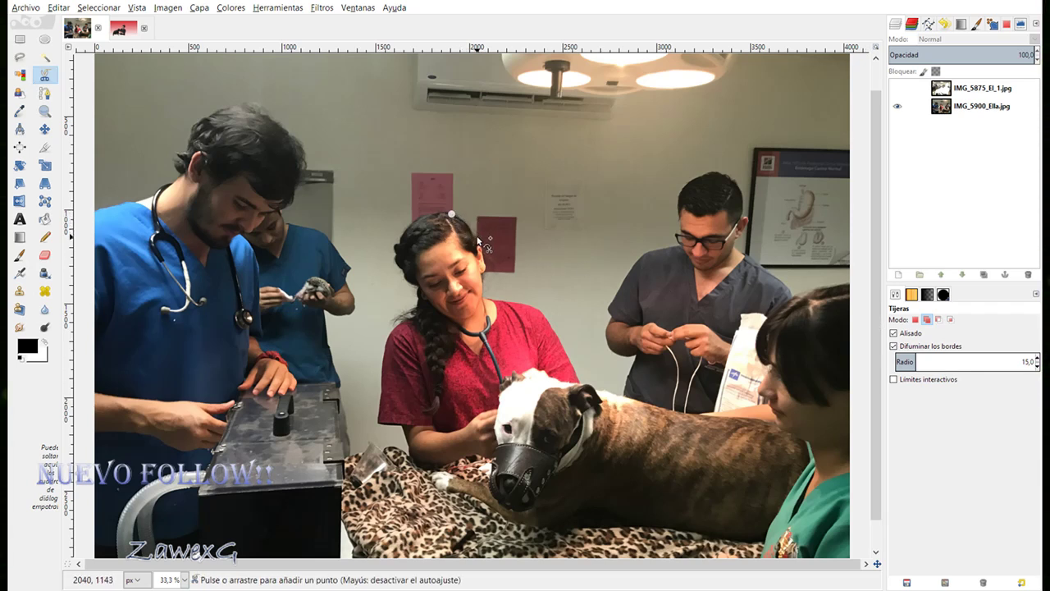
{"action": "left_click", "coordinate": [476, 237]}
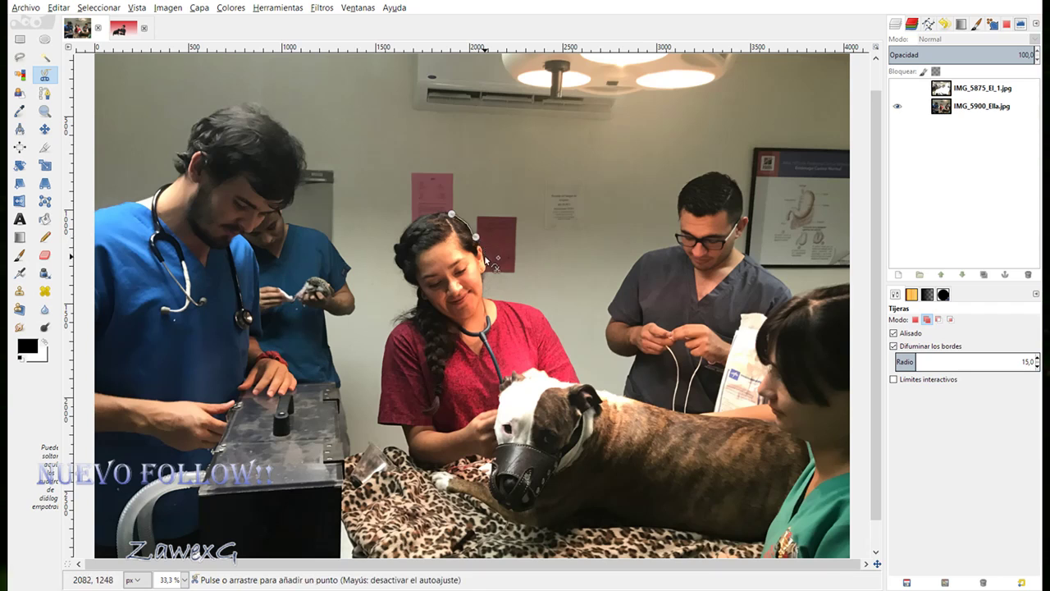
{"action": "left_click", "coordinate": [486, 267]}
{"action": "left_click", "coordinate": [484, 289]}
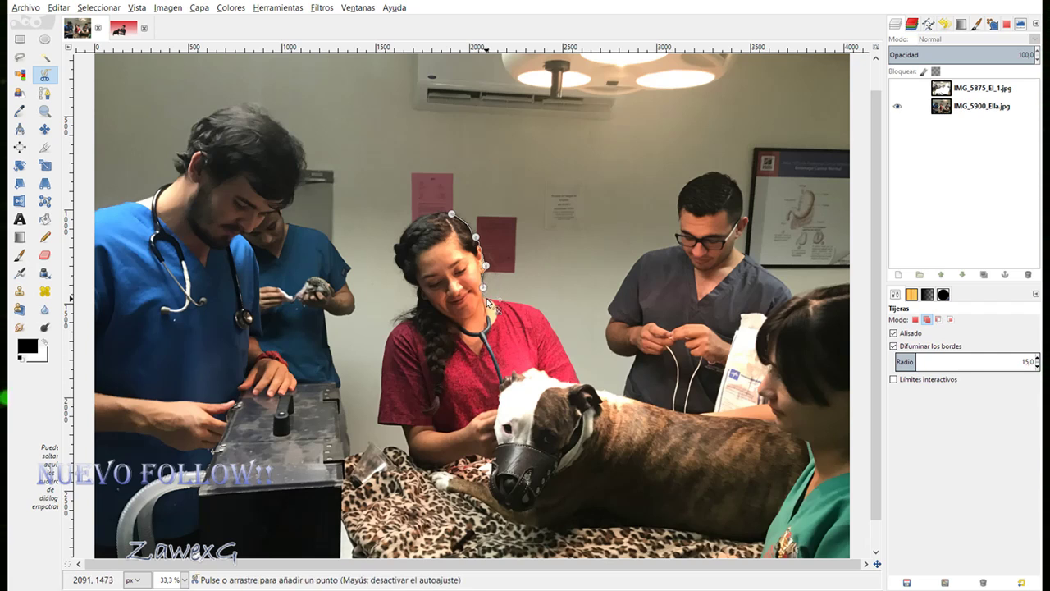
{"action": "left_click", "coordinate": [539, 310]}
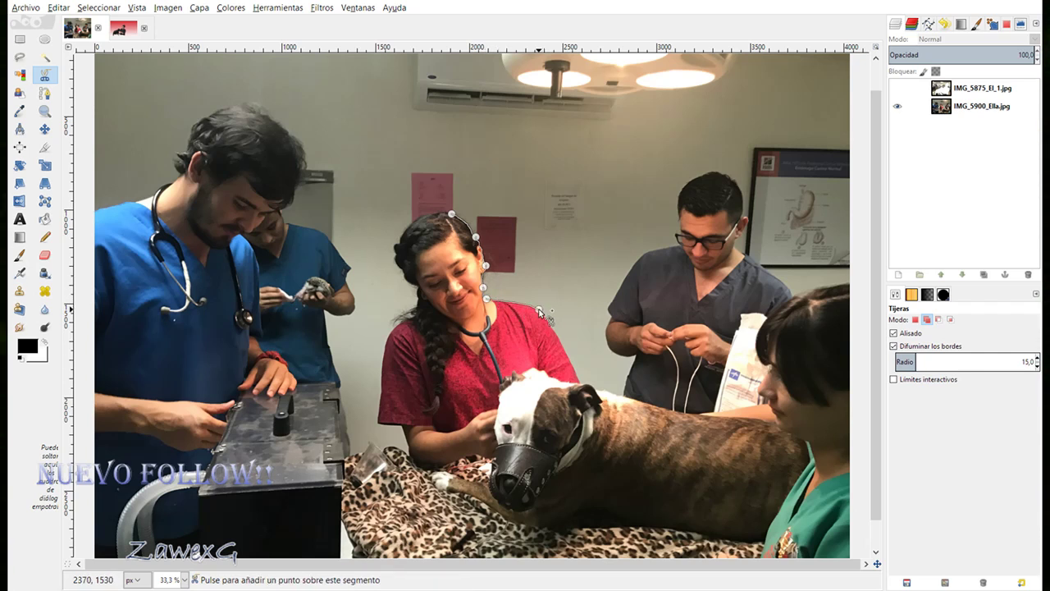
{"action": "left_click", "coordinate": [580, 384]}
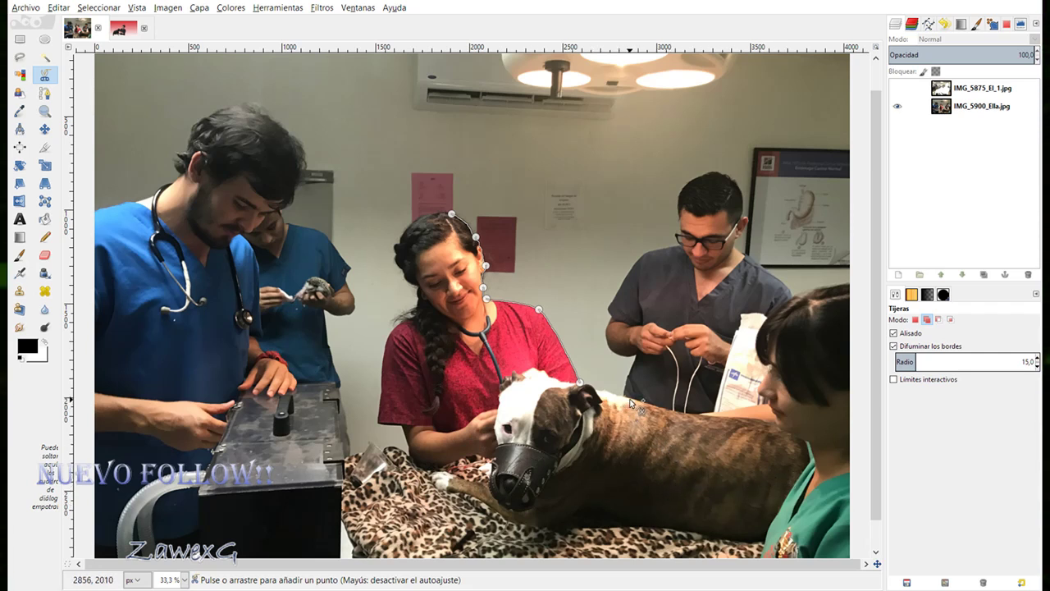
Continue the scissors outline along the dog's back, around its rear beside the green scrubs and onto the blanket below.
{"action": "left_click", "coordinate": [683, 416]}
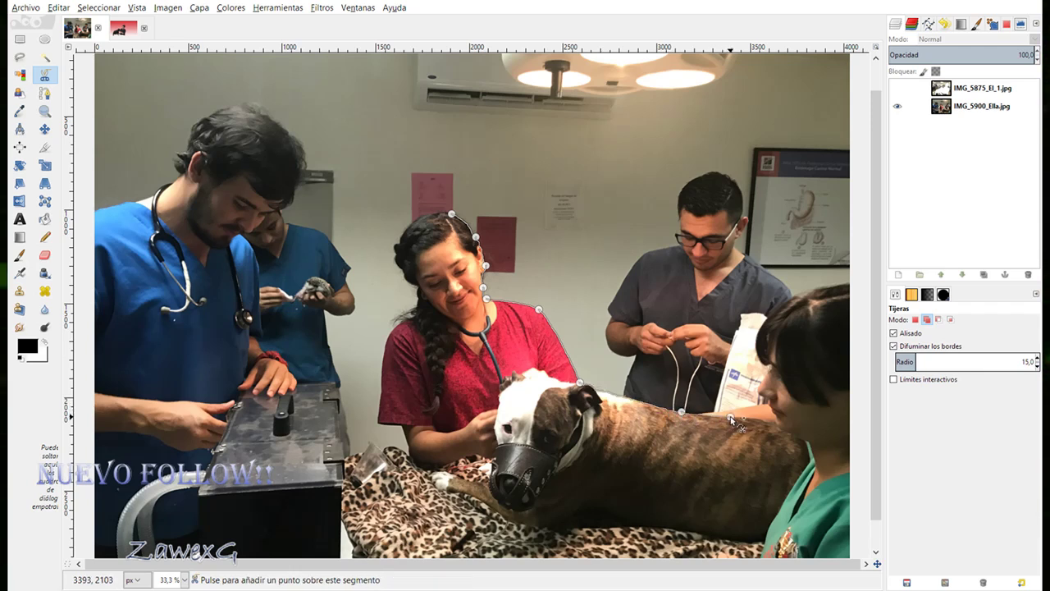
{"action": "left_click", "coordinate": [764, 420]}
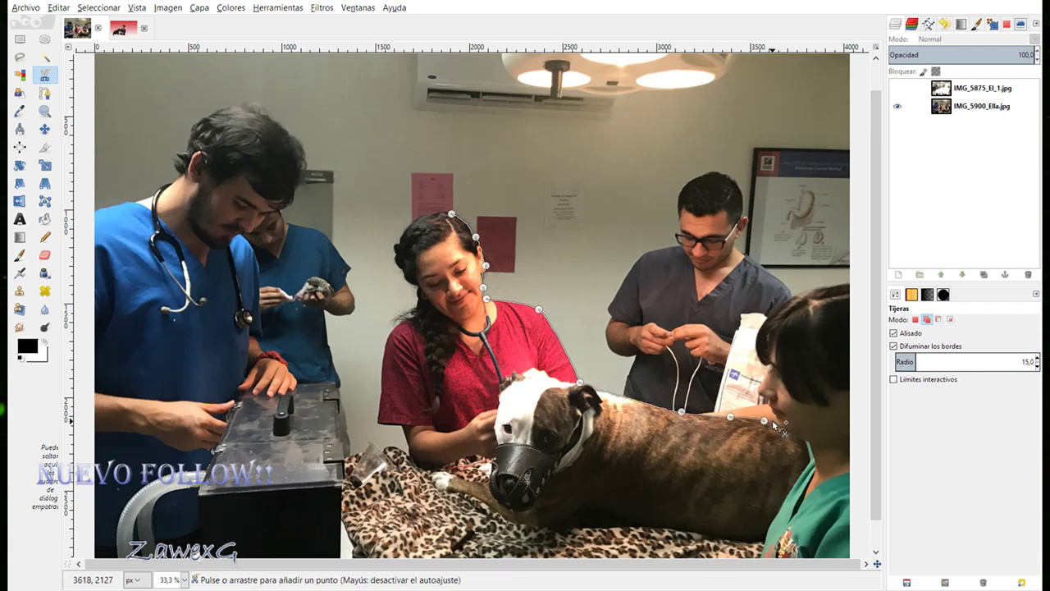
{"action": "left_click", "coordinate": [775, 421]}
{"action": "left_click", "coordinate": [781, 429]}
{"action": "left_click", "coordinate": [793, 436]}
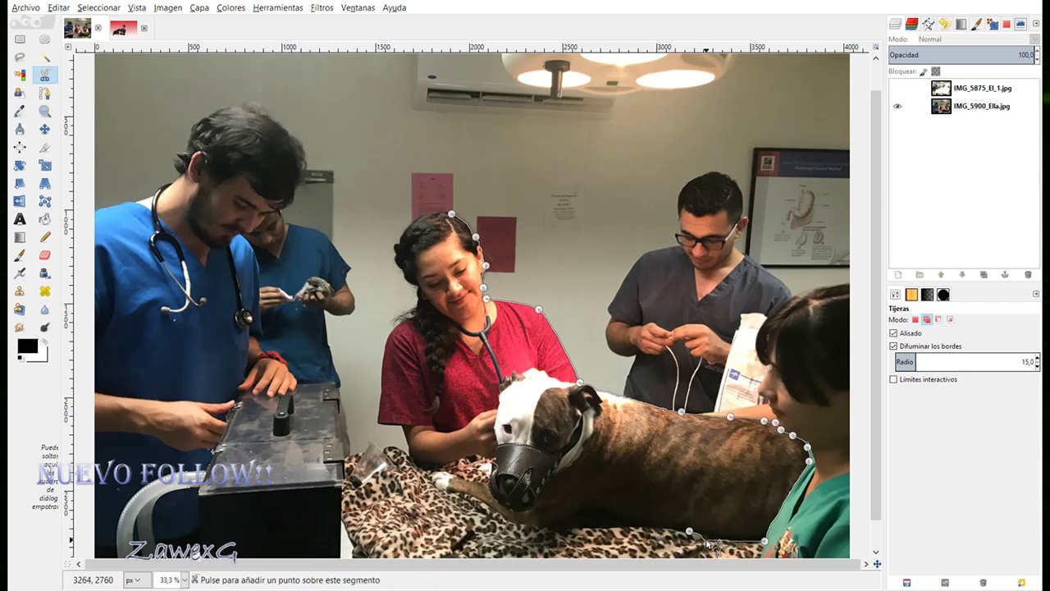
{"action": "left_click", "coordinate": [704, 537]}
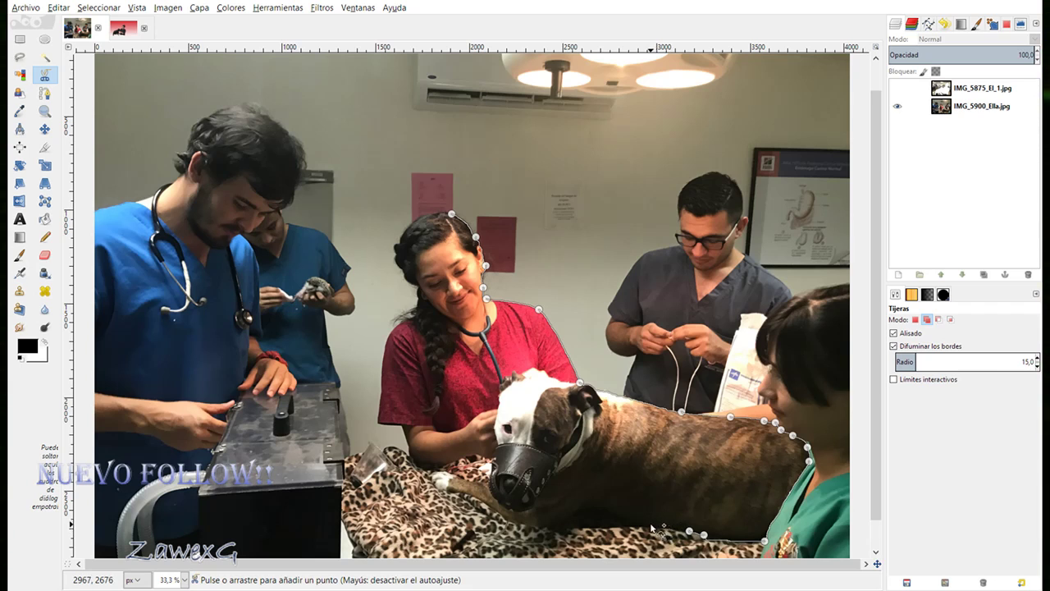
Extend the outline along the dog's underside and adjust its points to fit the curve of the belly.
{"action": "left_click", "coordinate": [550, 527]}
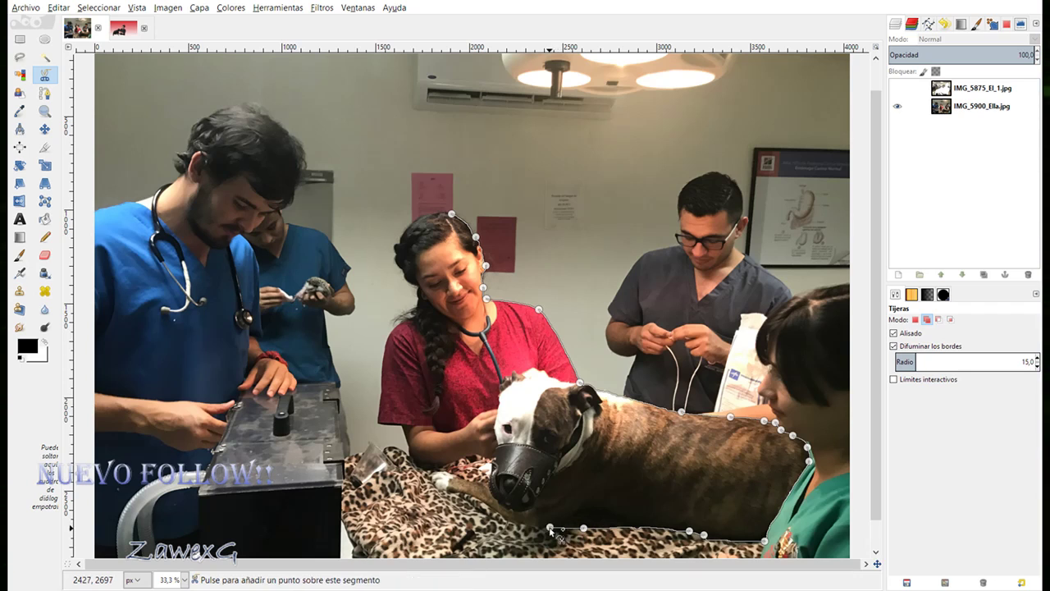
{"action": "left_click_drag", "start_coordinate": [583, 528], "coordinate": [587, 518]}
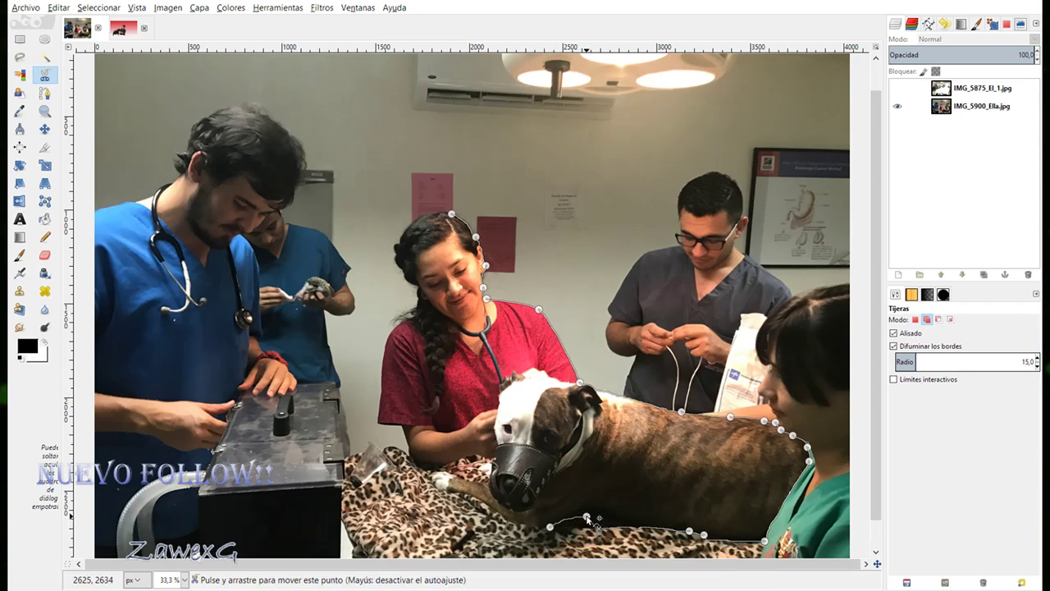
{"action": "left_click", "coordinate": [603, 517]}
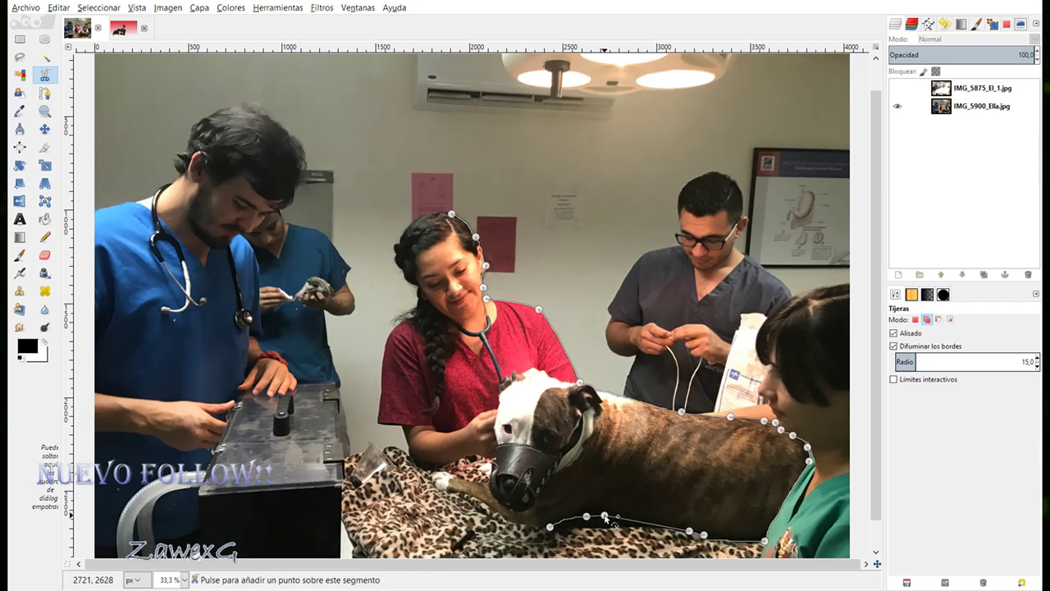
{"action": "left_click", "coordinate": [622, 519]}
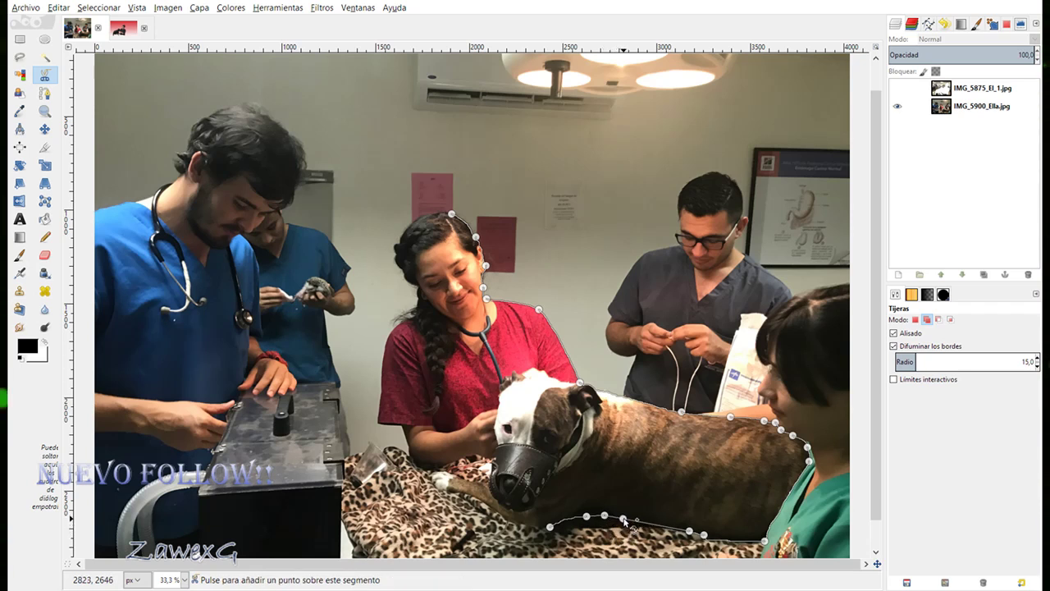
{"action": "left_click", "coordinate": [640, 523]}
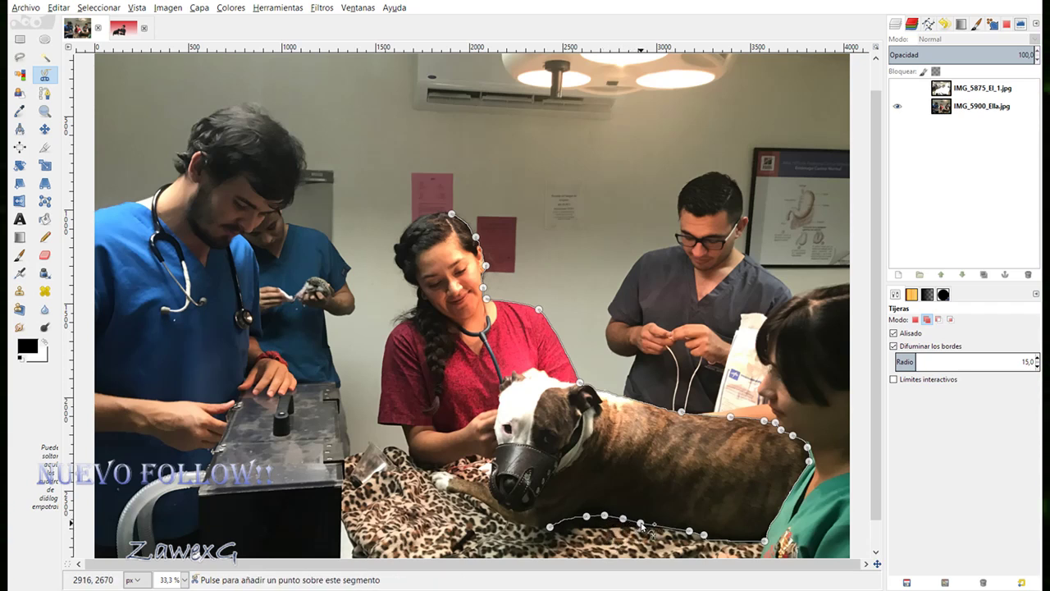
Continue the outline below the dog's chest and along its outstretched front leg towards the white paw.
{"action": "left_click", "coordinate": [530, 526]}
{"action": "left_click", "coordinate": [506, 521]}
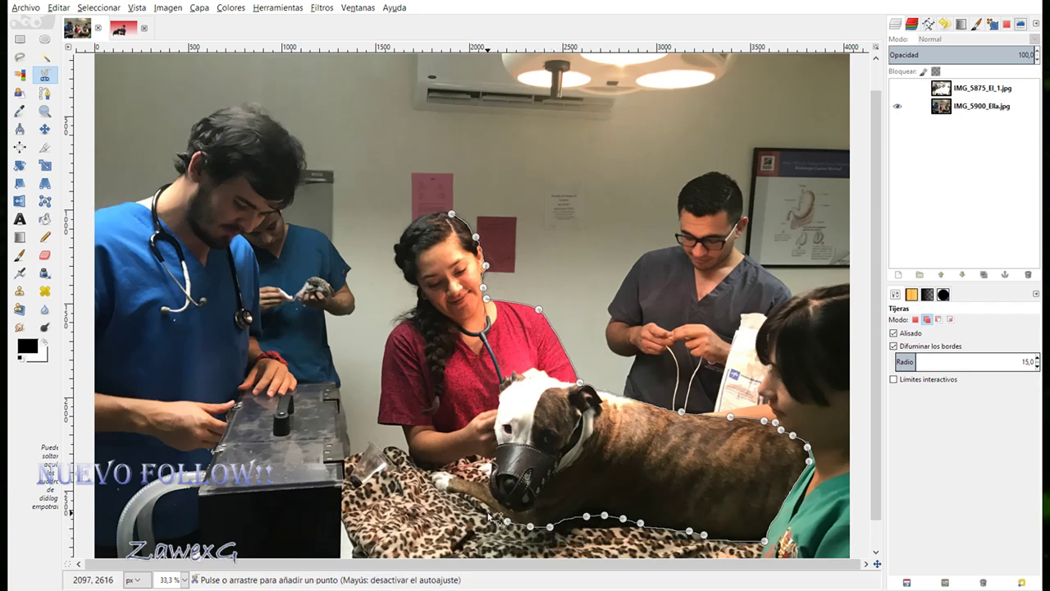
{"action": "left_click", "coordinate": [447, 493]}
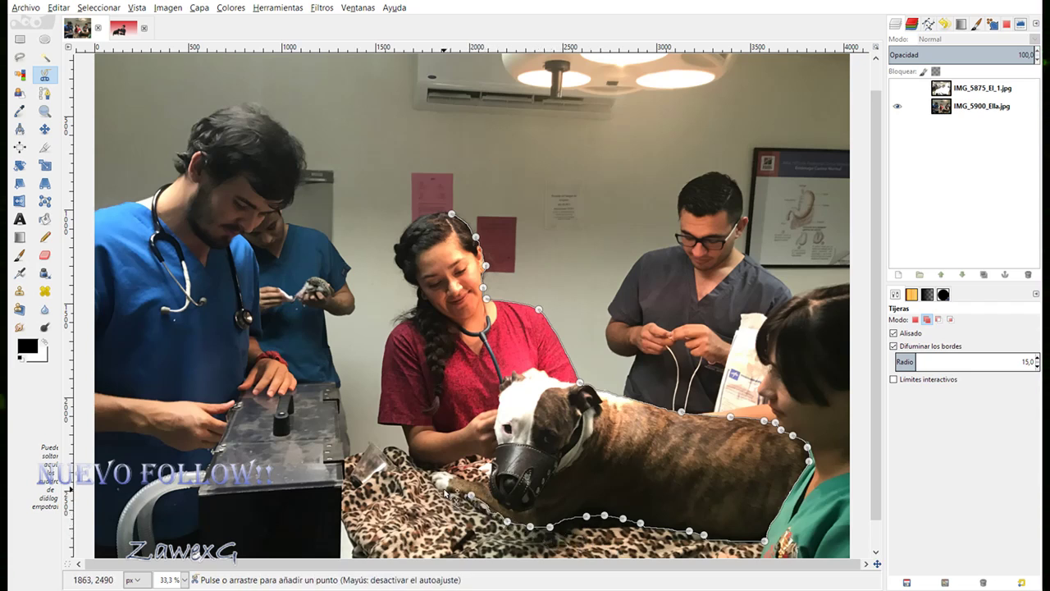
{"action": "left_click", "coordinate": [497, 514]}
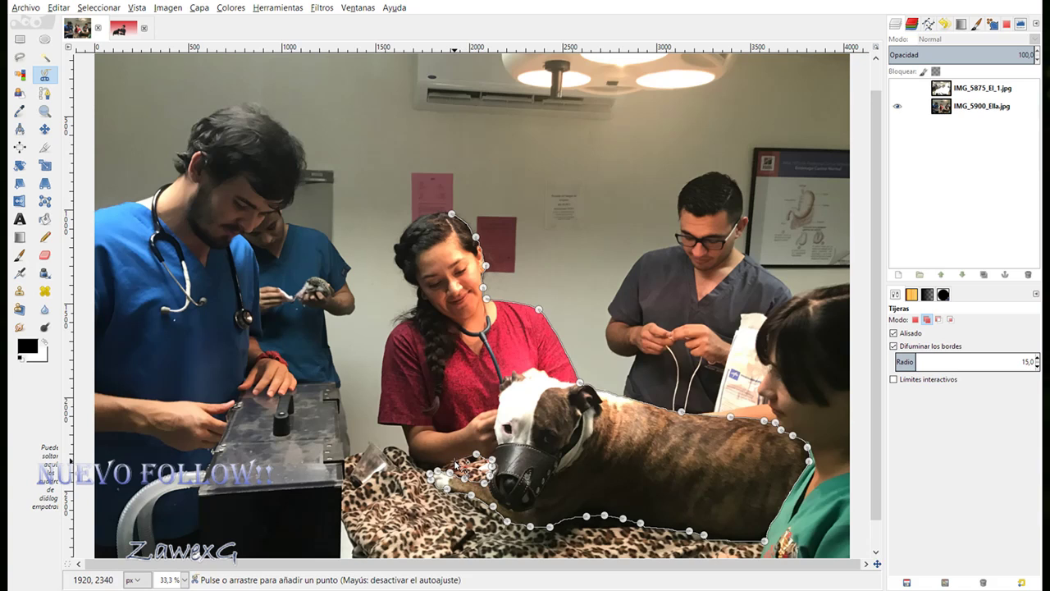
Trace the woman's sleeve, shoulder and hair back to the starting point, close the outline and convert it into a selection.
{"action": "left_click", "coordinate": [402, 425]}
{"action": "left_click", "coordinate": [376, 424]}
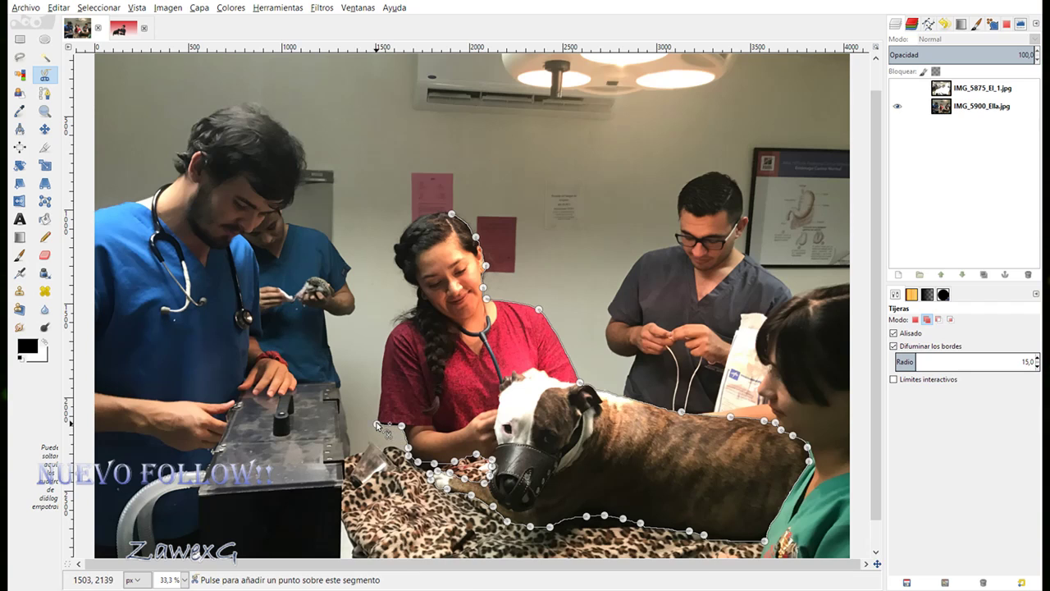
{"action": "left_click", "coordinate": [390, 333]}
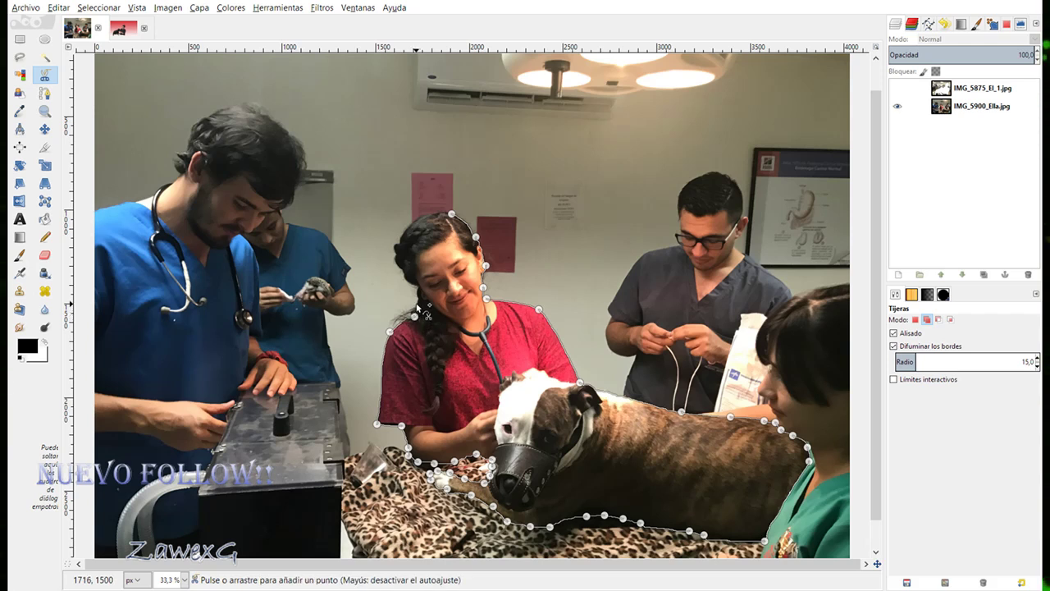
{"action": "left_click", "coordinate": [415, 302]}
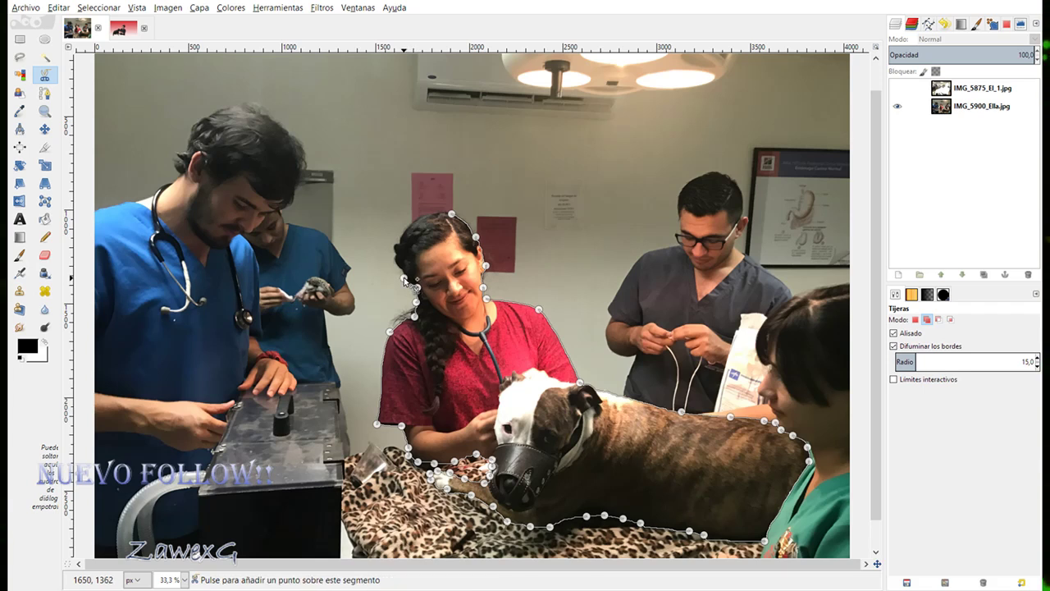
{"action": "left_click", "coordinate": [394, 263]}
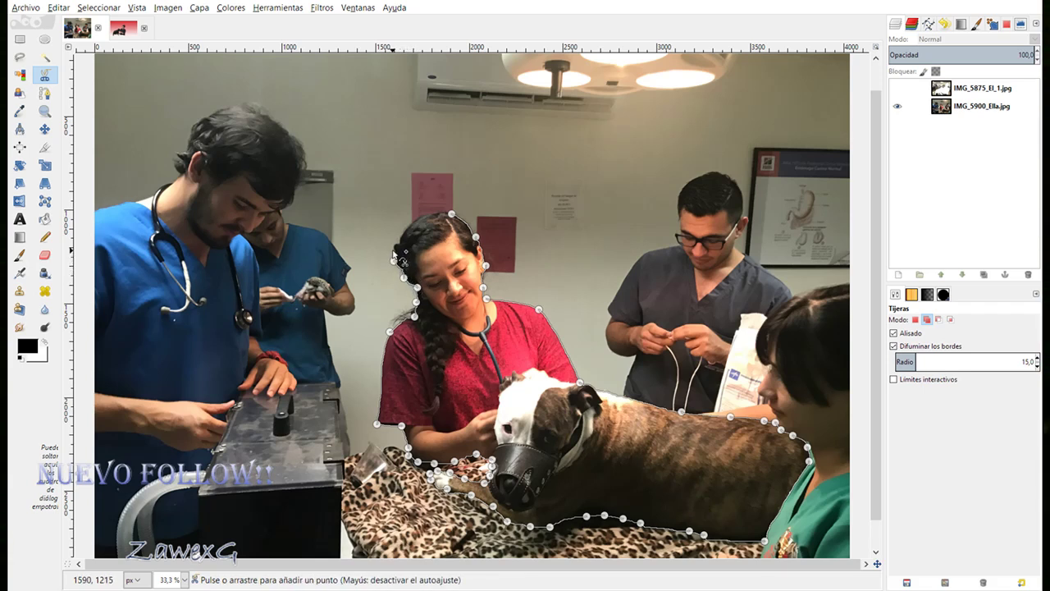
{"action": "left_click", "coordinate": [395, 248]}
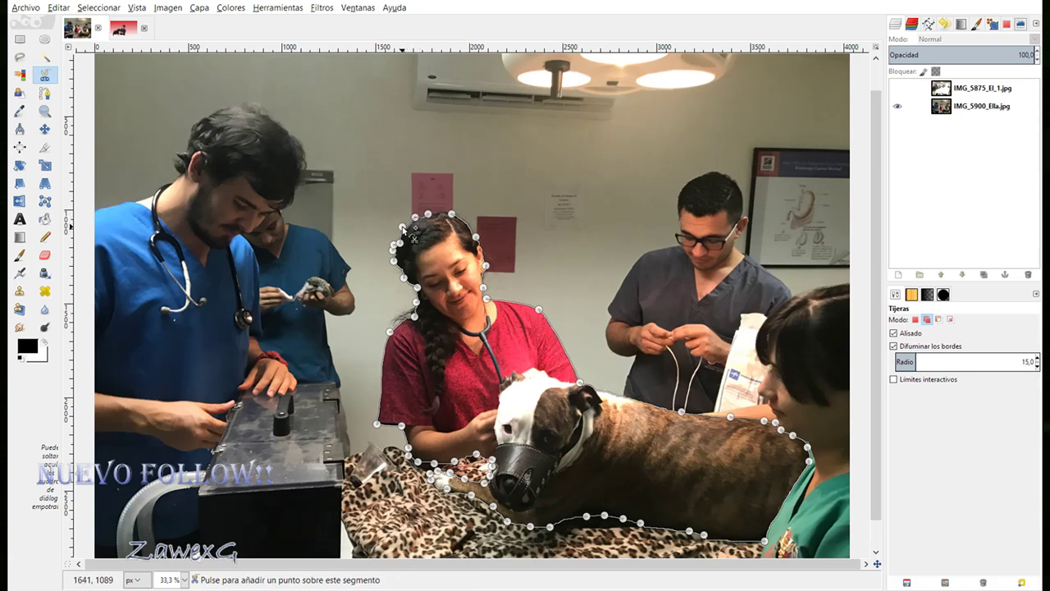
{"action": "left_click", "coordinate": [453, 221]}
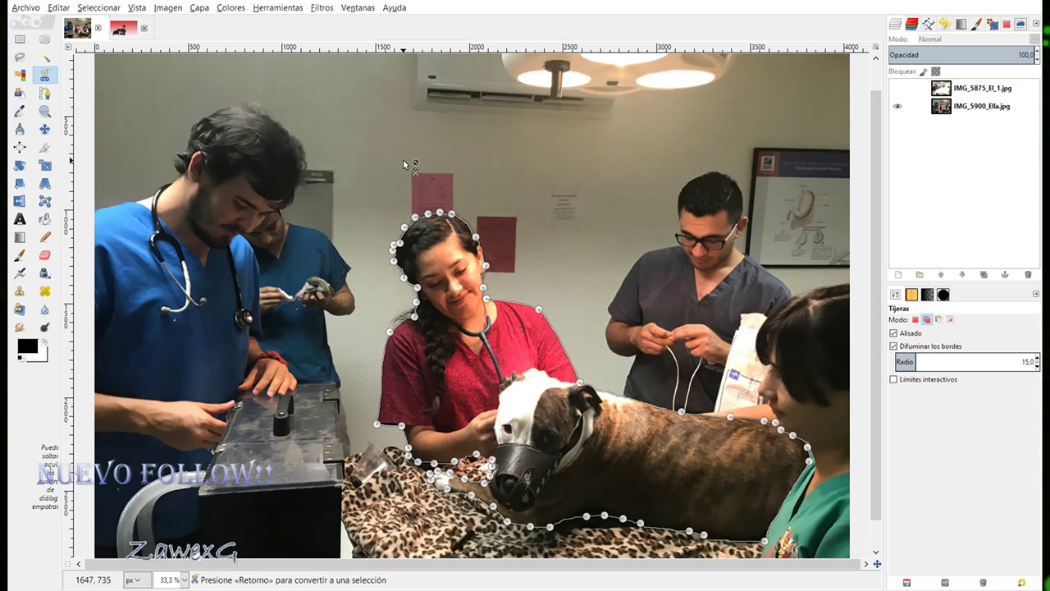
{"action": "key", "text": "Return"}
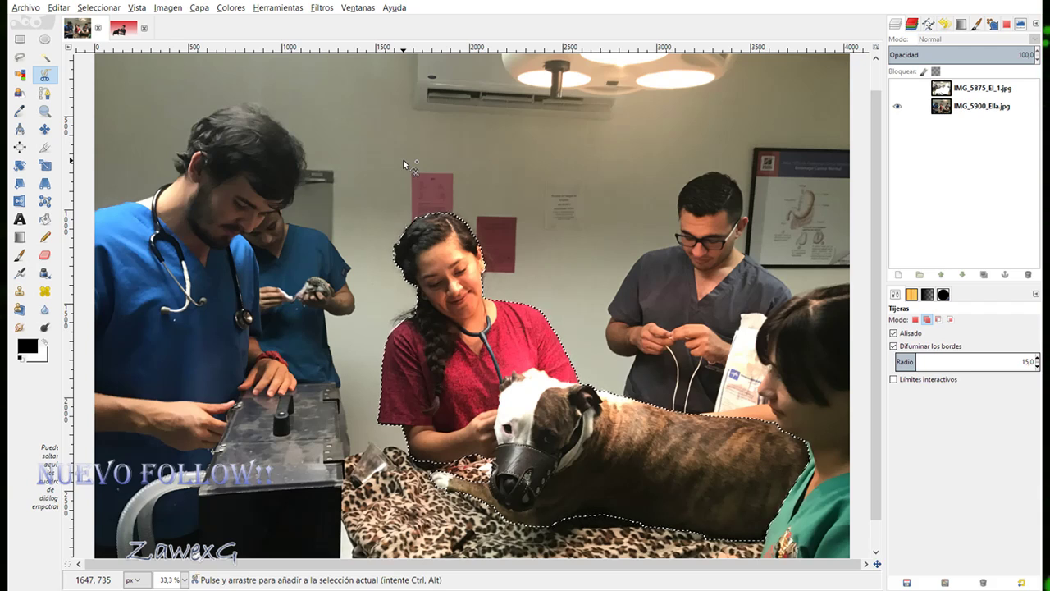
Save the woman-and-dog selection to a channel and make layer IMG_5900_Ella.jpg the active layer.
{"action": "key", "text": "ctrl+c"}
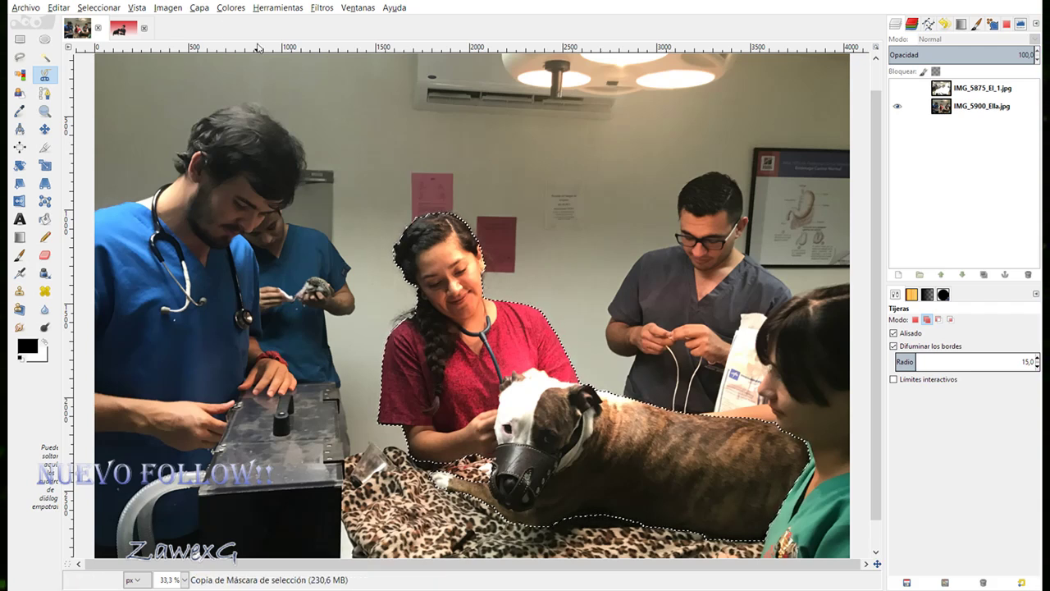
{"action": "left_click", "coordinate": [99, 8]}
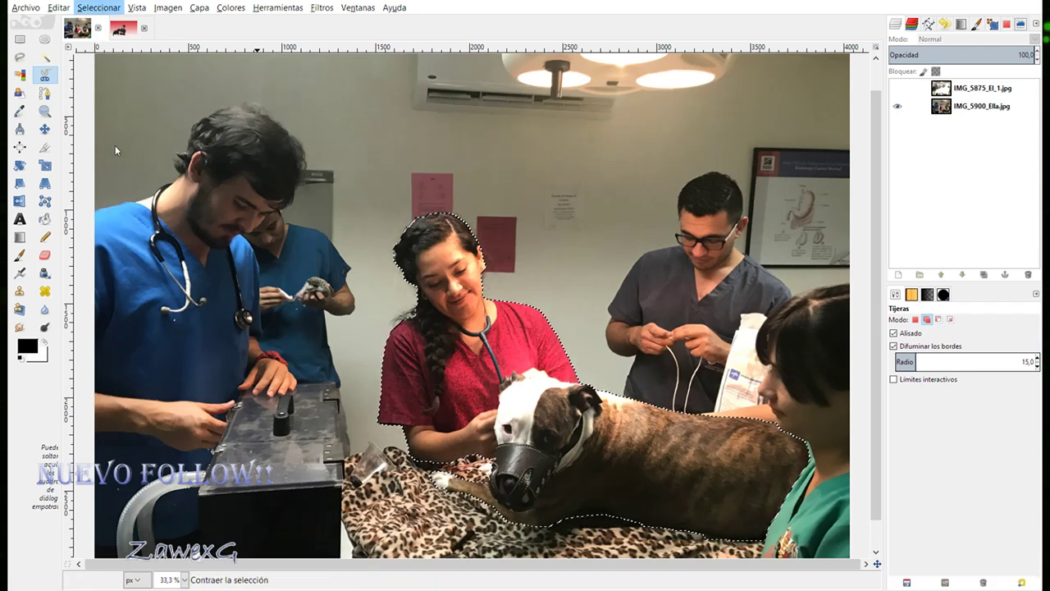
{"action": "left_click", "coordinate": [131, 237]}
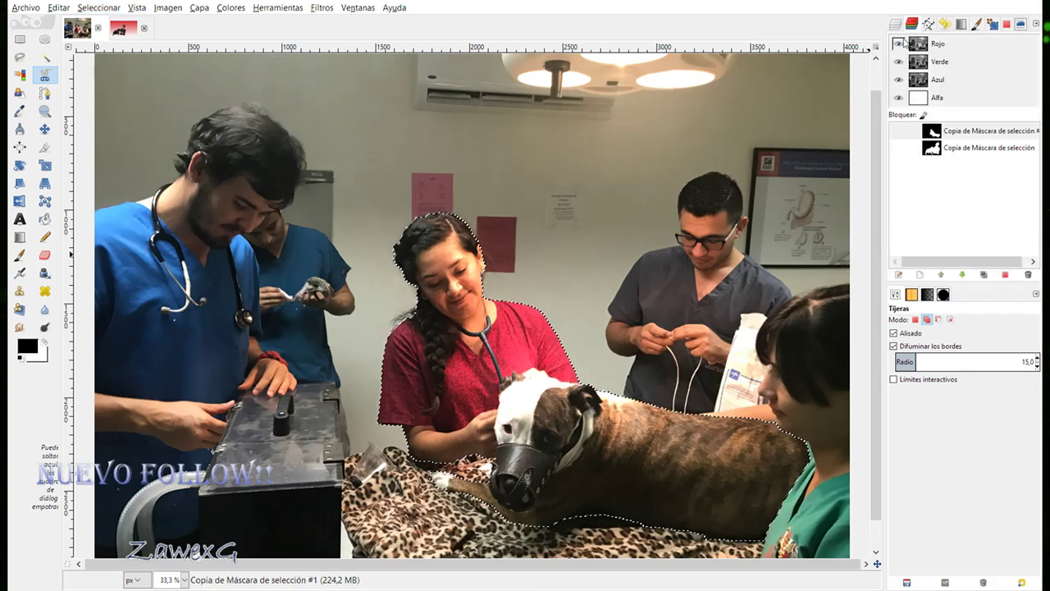
{"action": "left_click", "coordinate": [896, 24]}
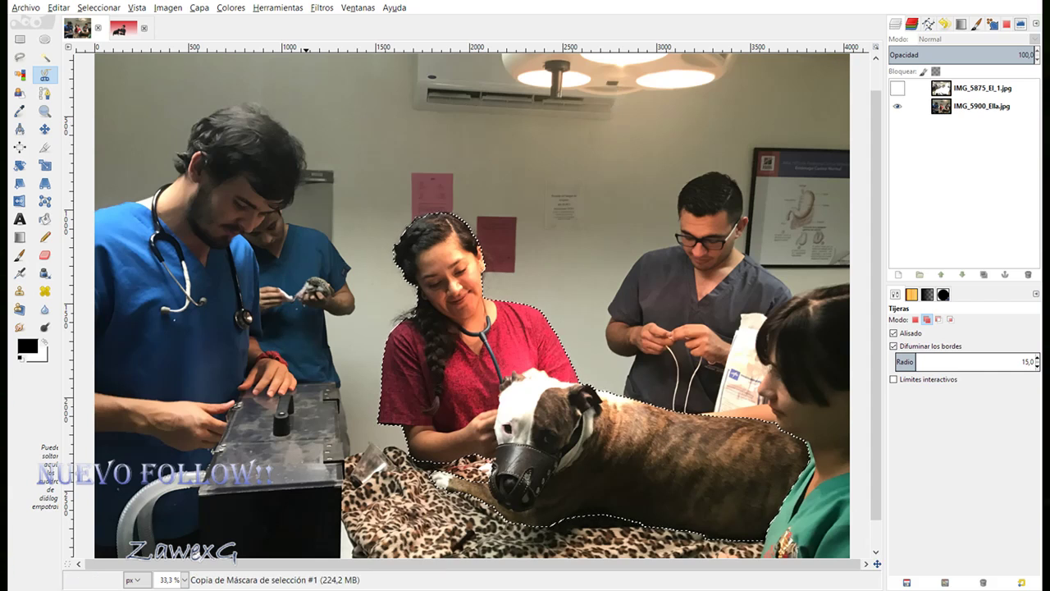
{"action": "left_click", "coordinate": [109, 11]}
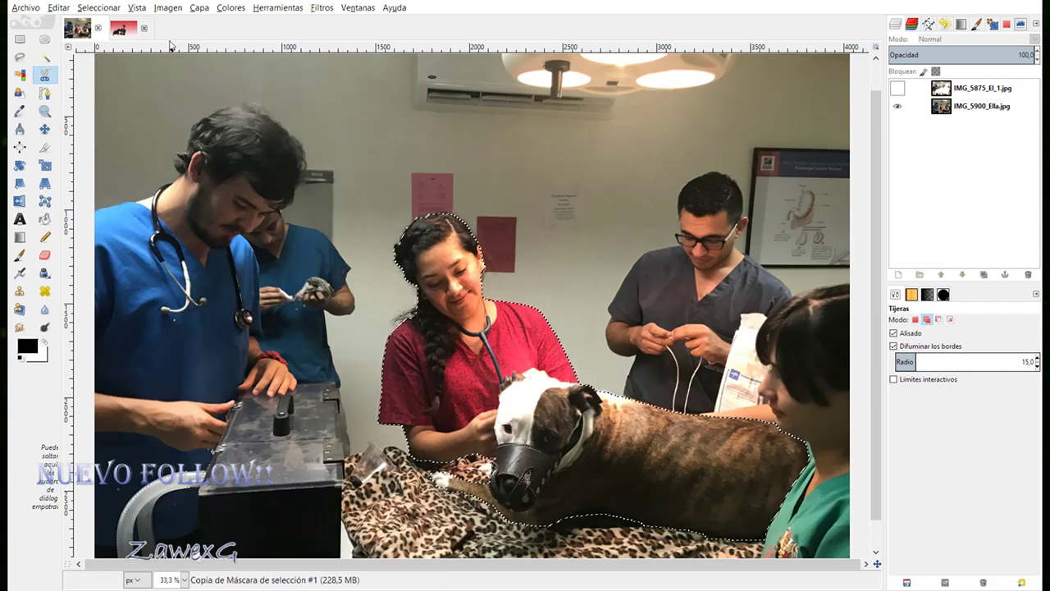
{"action": "left_click", "coordinate": [978, 109]}
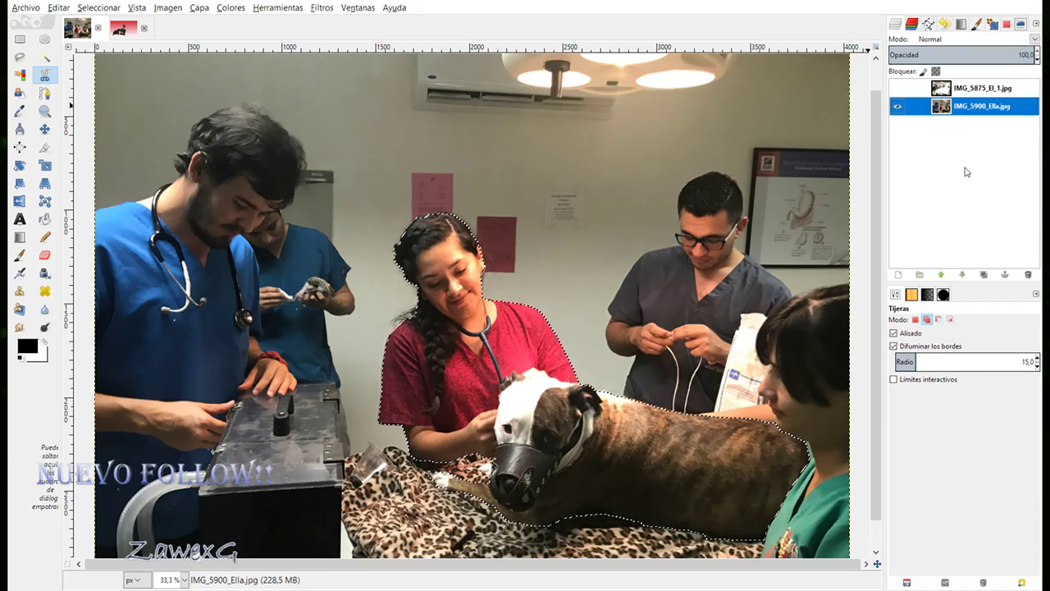
Cut the selected woman and dog out of the clinic photo and rename the Portapapeles layer in the gradient image as Doctor.
{"action": "key", "text": "ctrl+x"}
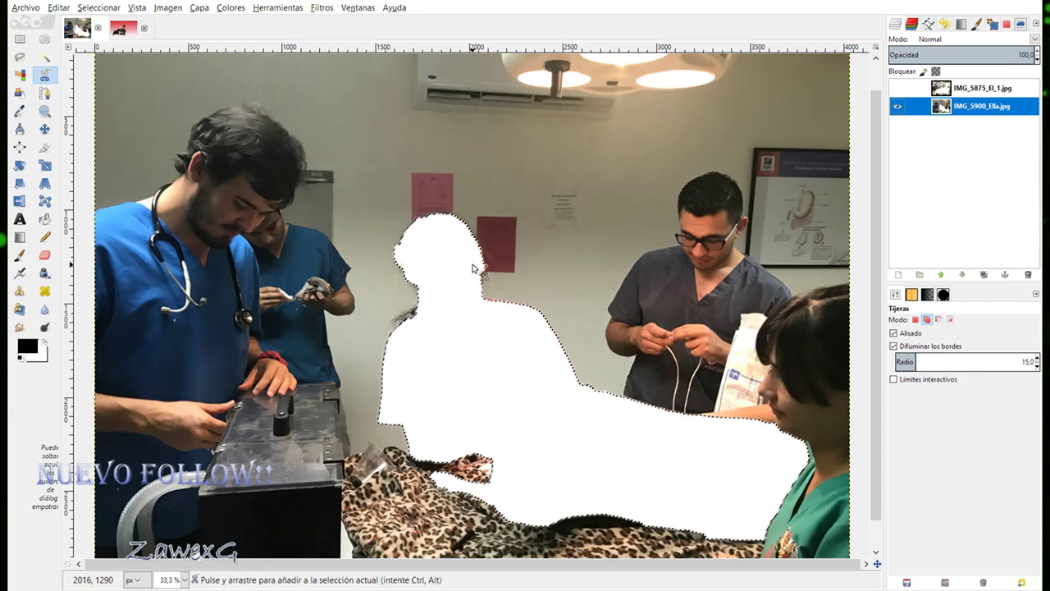
{"action": "left_click", "coordinate": [122, 30]}
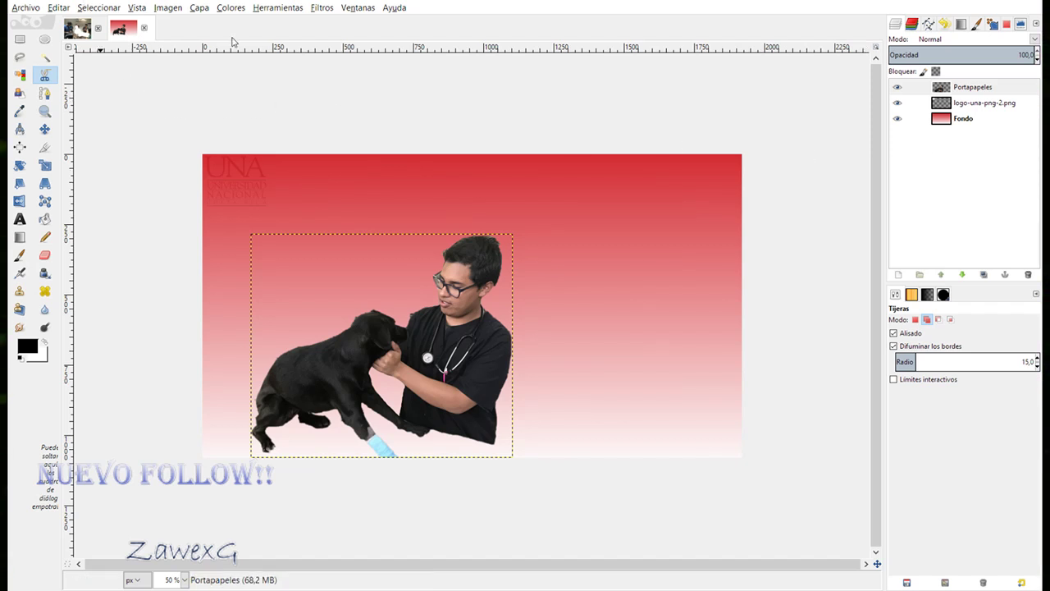
{"action": "double_click", "coordinate": [977, 90]}
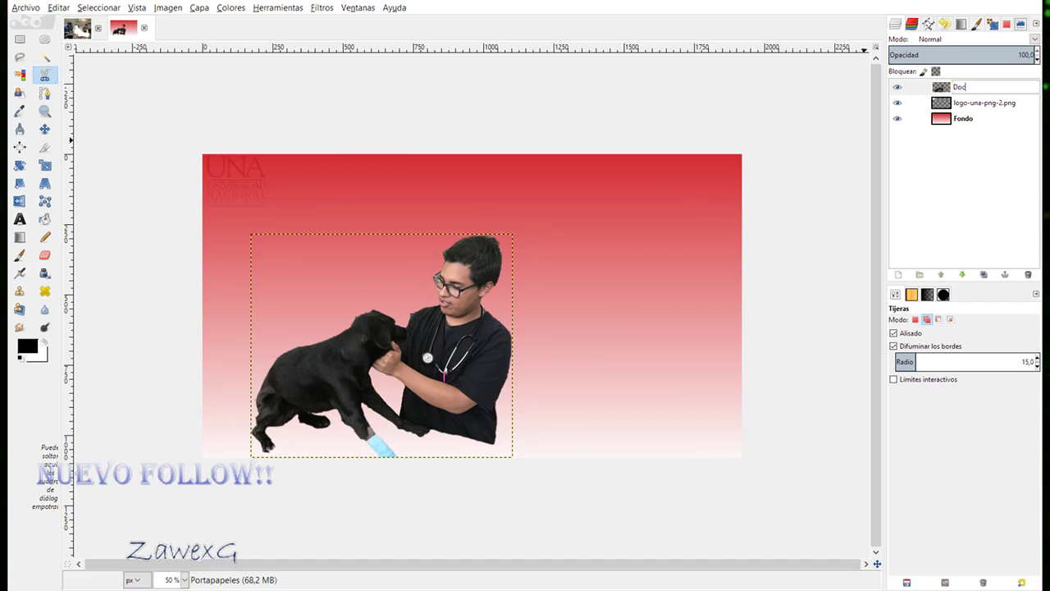
{"action": "key", "text": "Return"}
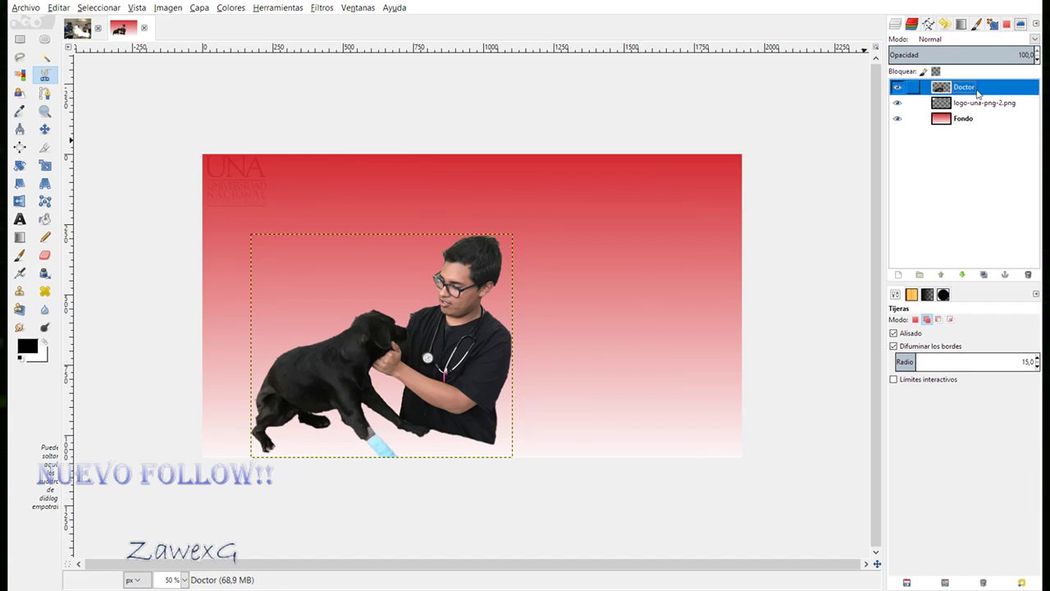
Paste the cut woman and dog into the gradient image as a new layer and name it Doctora.
{"action": "left_click", "coordinate": [58, 7]}
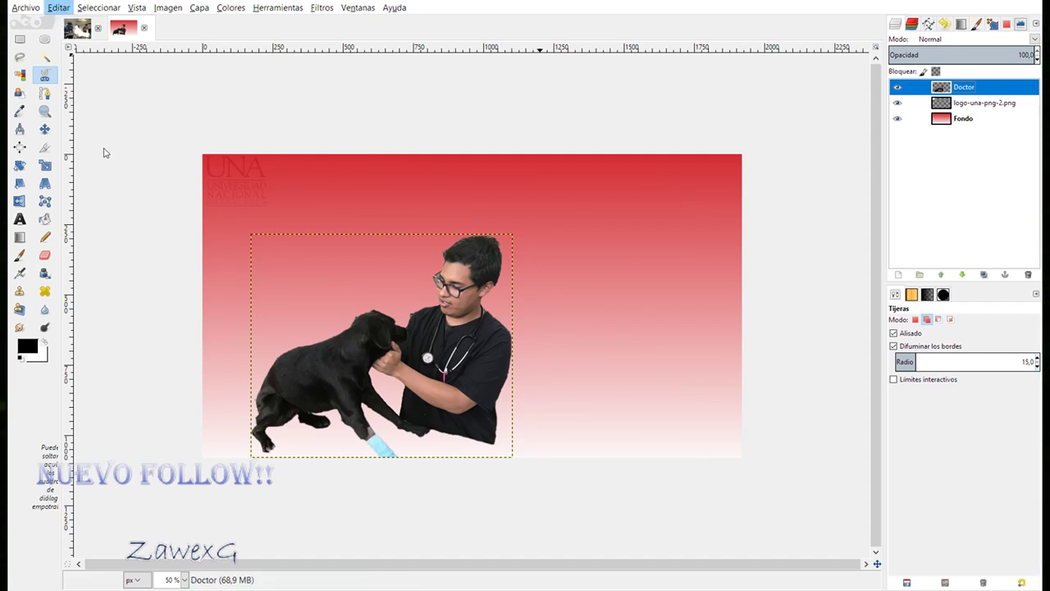
{"action": "left_click", "coordinate": [320, 160]}
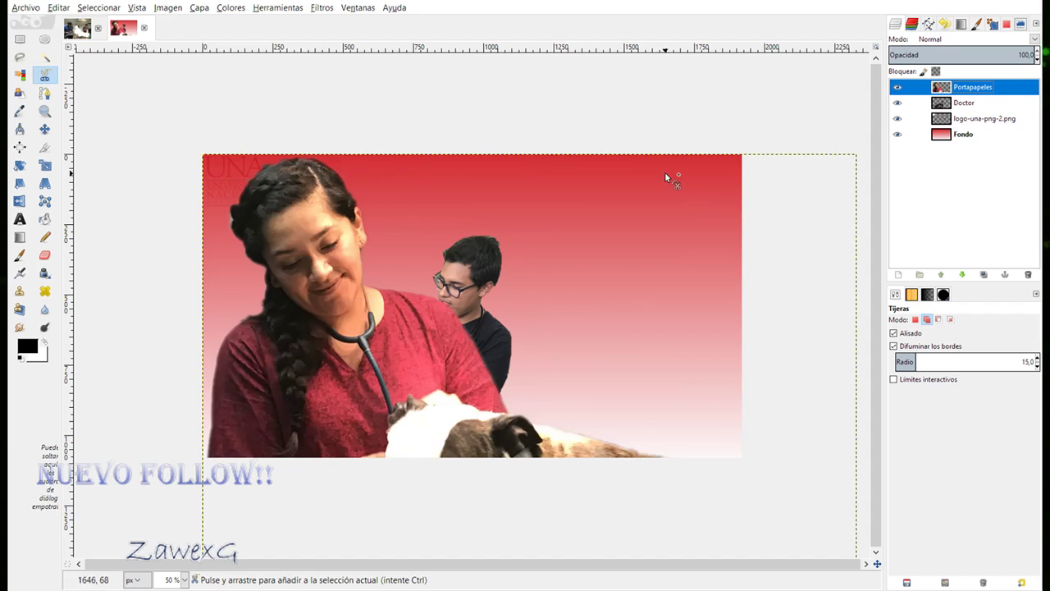
{"action": "double_click", "coordinate": [986, 89]}
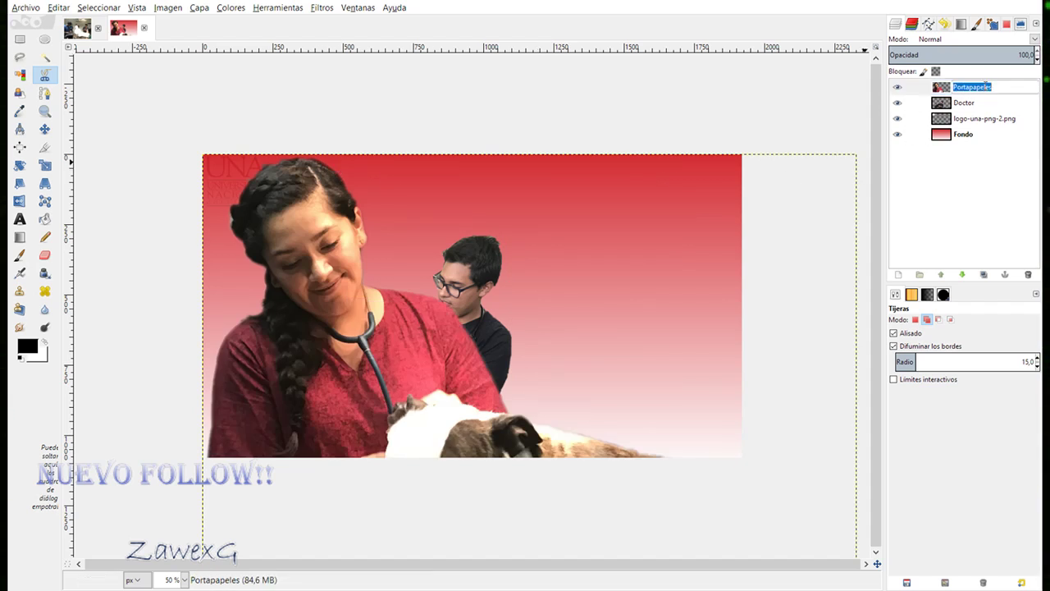
{"action": "type", "text": "Doctora"}
{"action": "key", "text": "Return"}
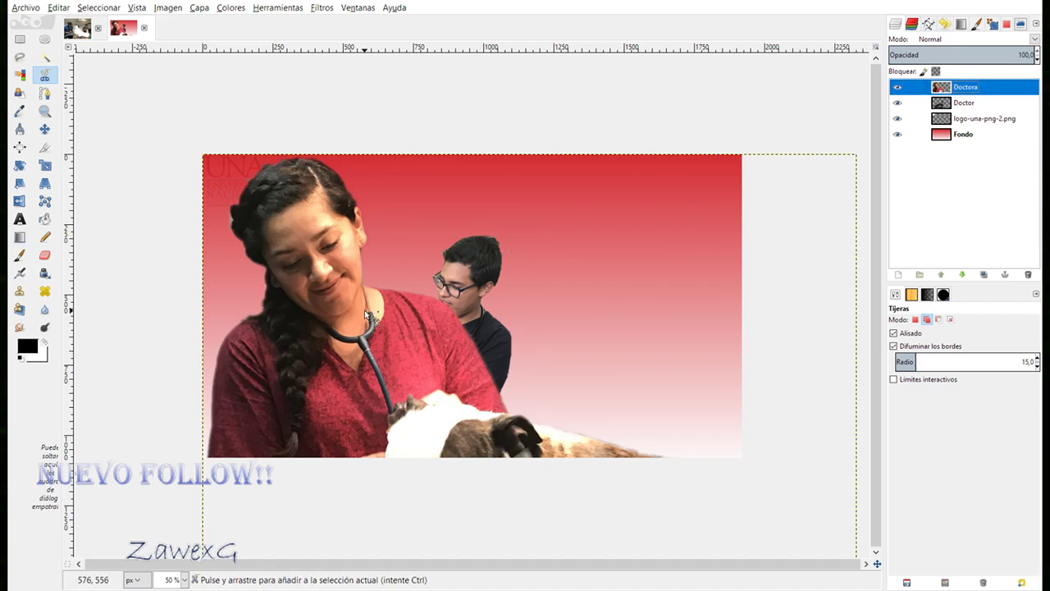
Scale the Doctora layer down proportionally to about 1510 px wide, slightly taller than the canvas.
{"action": "key", "text": "minus"}
{"action": "key", "text": "minus"}
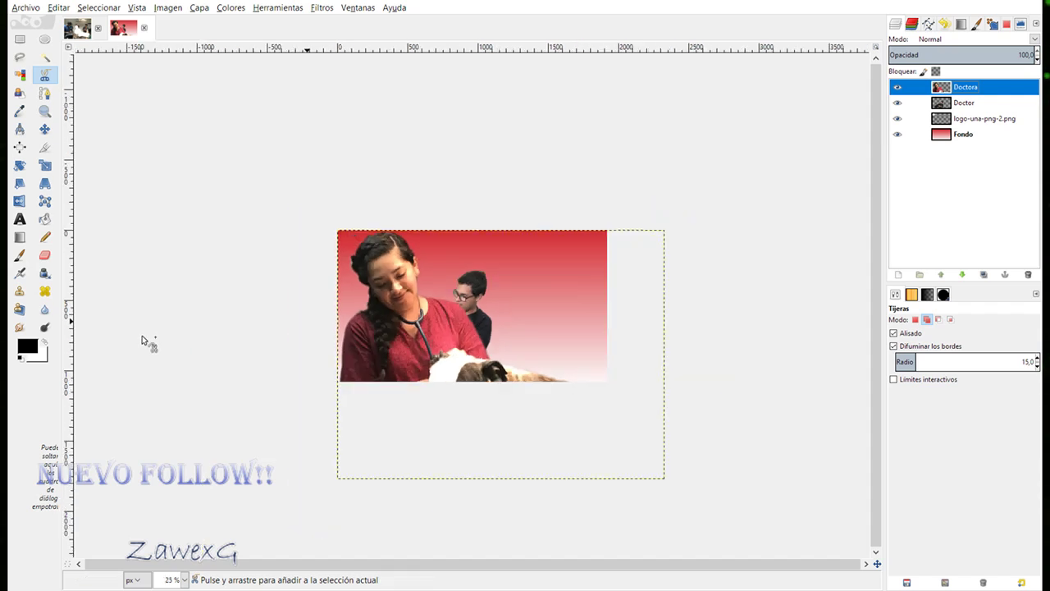
{"action": "key", "text": "minus"}
{"action": "key", "text": "plus"}
{"action": "left_click", "coordinate": [49, 167]}
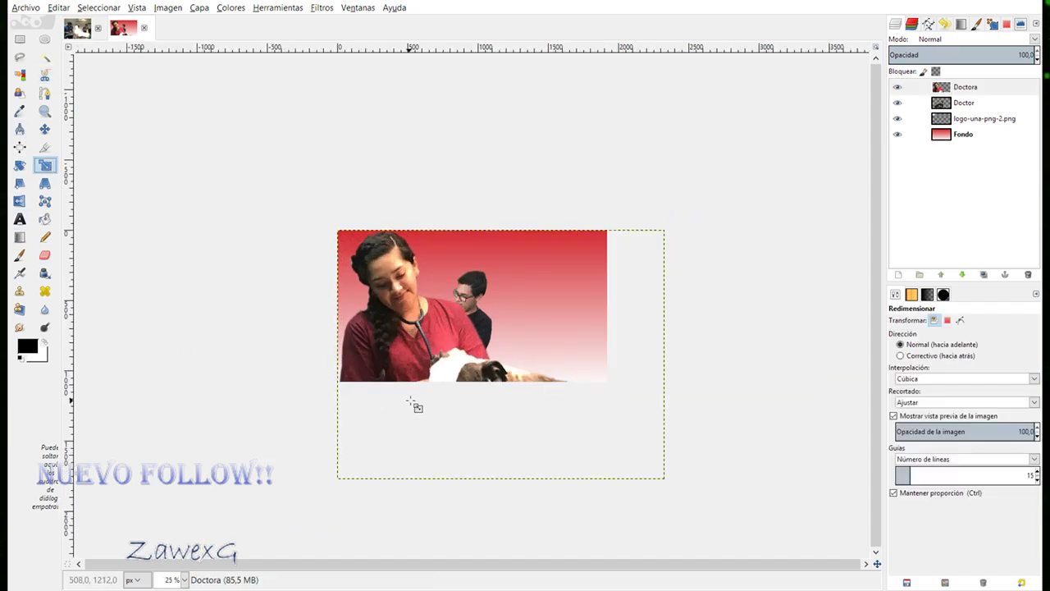
{"action": "left_click", "coordinate": [591, 427]}
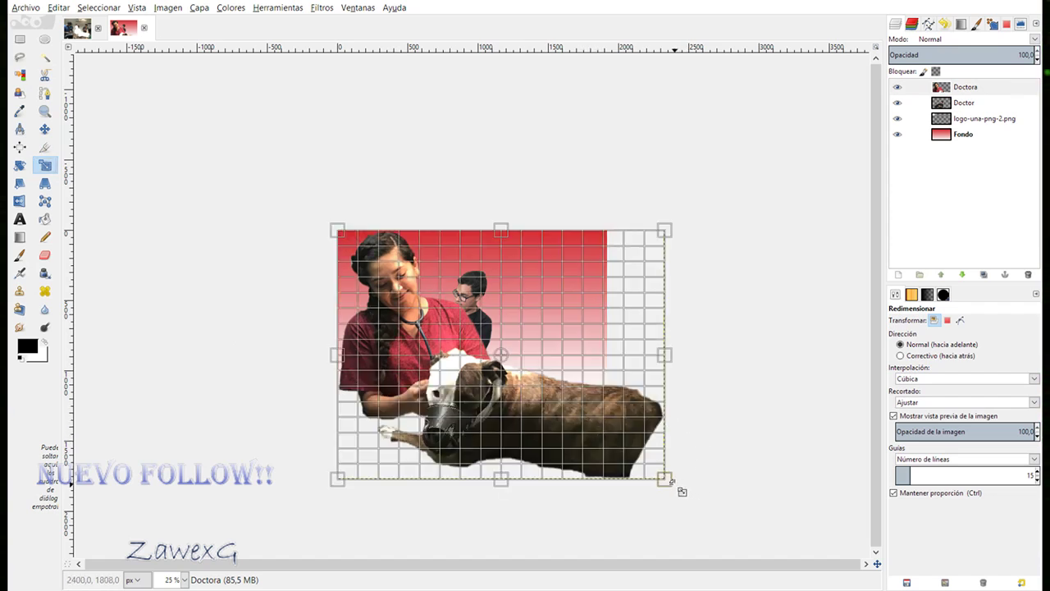
{"action": "left_click_drag", "start_coordinate": [673, 486], "coordinate": [543, 392]}
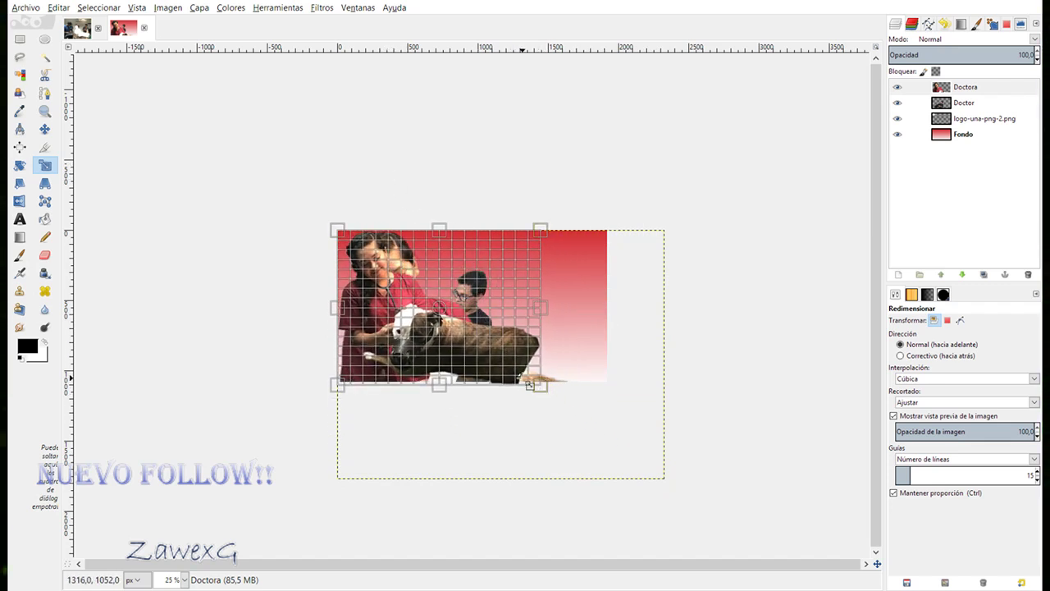
{"action": "mouse_move", "coordinate": [543, 387]}
{"action": "left_mouse_down"}
{"action": "mouse_move", "coordinate": [529, 376]}
{"action": "mouse_move", "coordinate": [553, 398]}
{"action": "left_mouse_up"}
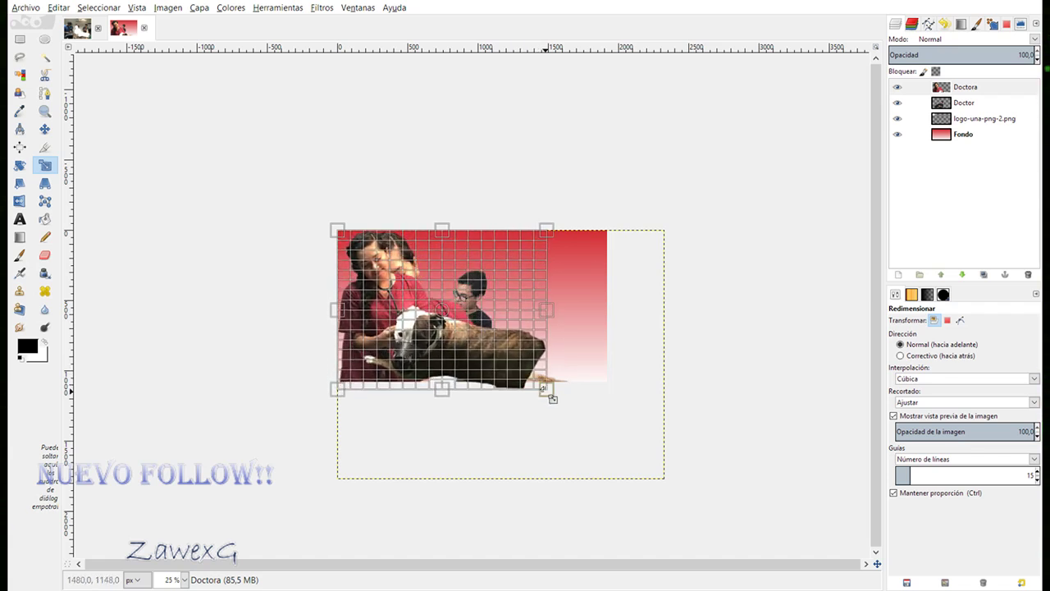
{"action": "left_click_drag", "start_coordinate": [553, 398], "coordinate": [554, 400]}
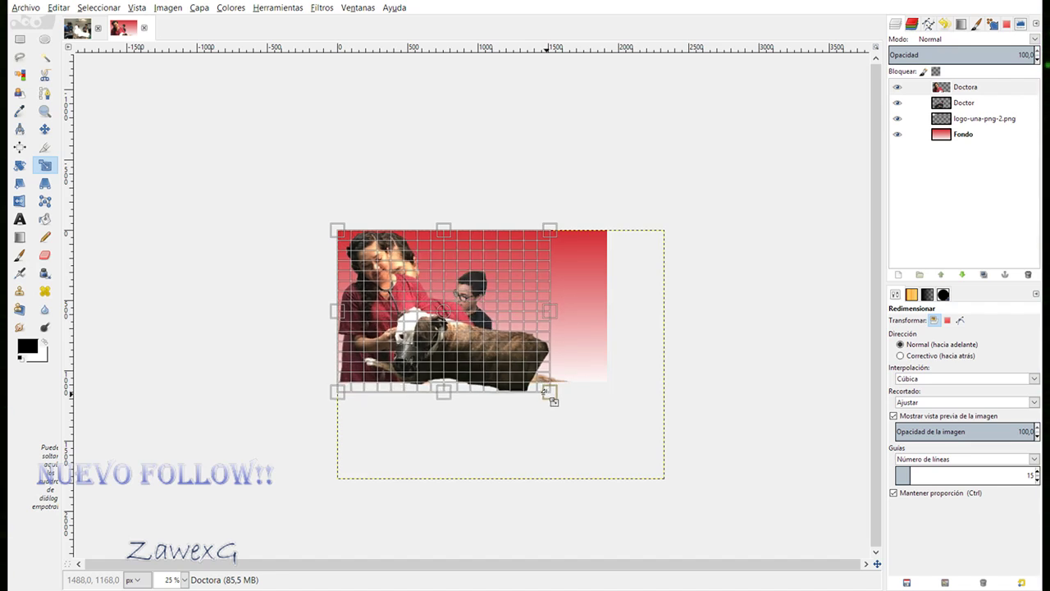
{"action": "key", "text": "Return"}
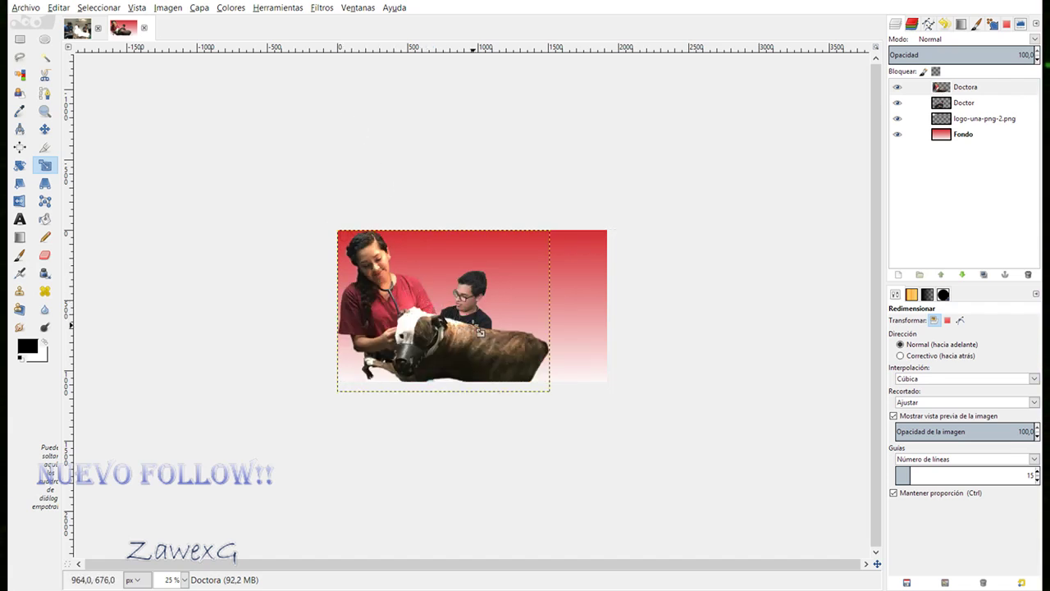
Shrink the Doctora layer further, keeping its proportions, to about 1340 px wide.
{"action": "left_click", "coordinate": [513, 350]}
{"action": "mouse_move", "coordinate": [548, 391]}
{"action": "left_mouse_down"}
{"action": "mouse_move", "coordinate": [558, 402]}
{"action": "mouse_move", "coordinate": [534, 382]}
{"action": "left_mouse_up"}
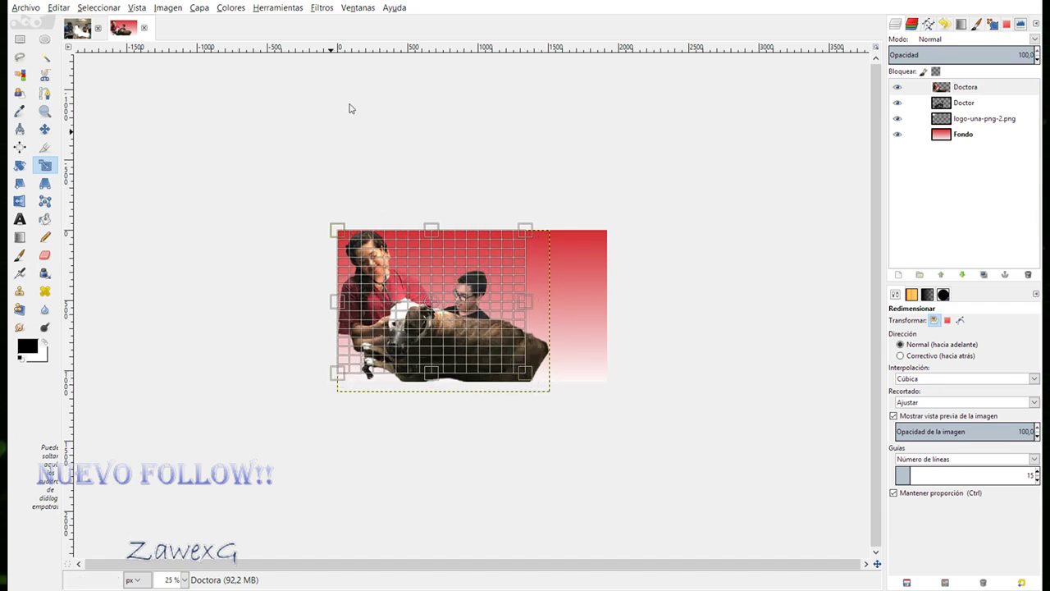
{"action": "key", "text": "Return"}
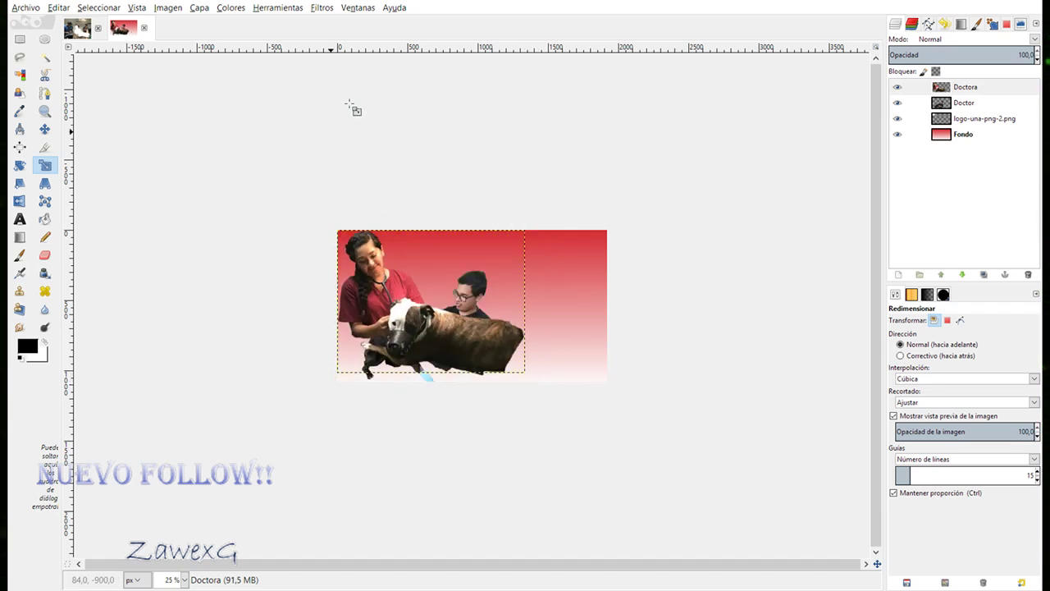
Move the Doctora layer down to the canvas's lower edge and the Doctor layer to its lower right corner.
{"action": "left_click", "coordinate": [44, 129]}
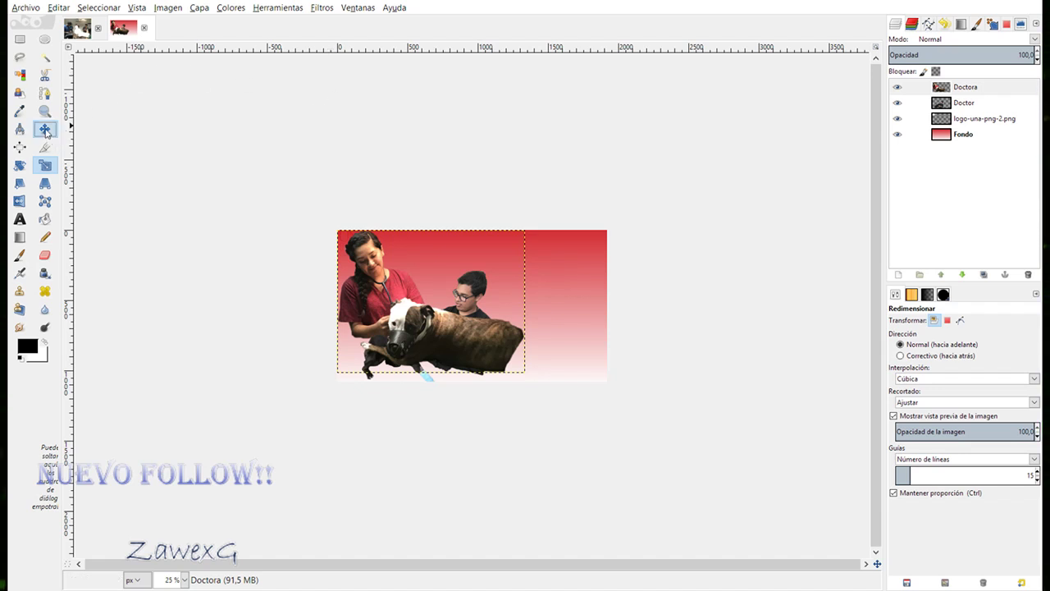
{"action": "mouse_move", "coordinate": [399, 326]}
{"action": "left_mouse_down"}
{"action": "mouse_move", "coordinate": [463, 341]}
{"action": "mouse_move", "coordinate": [414, 324]}
{"action": "mouse_move", "coordinate": [437, 324]}
{"action": "mouse_move", "coordinate": [399, 345]}
{"action": "left_mouse_up"}
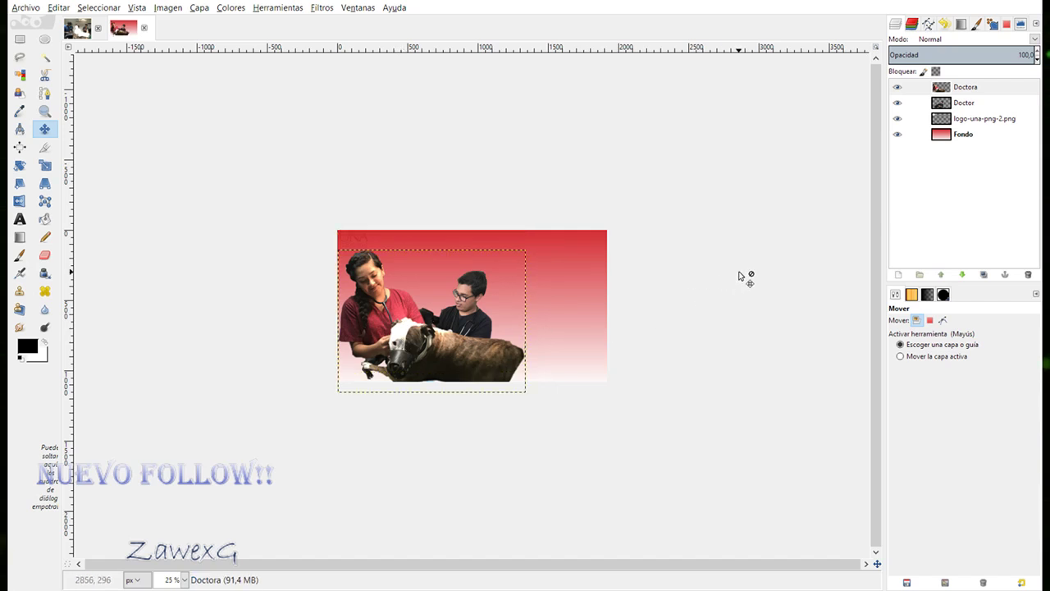
{"action": "left_click", "coordinate": [974, 105]}
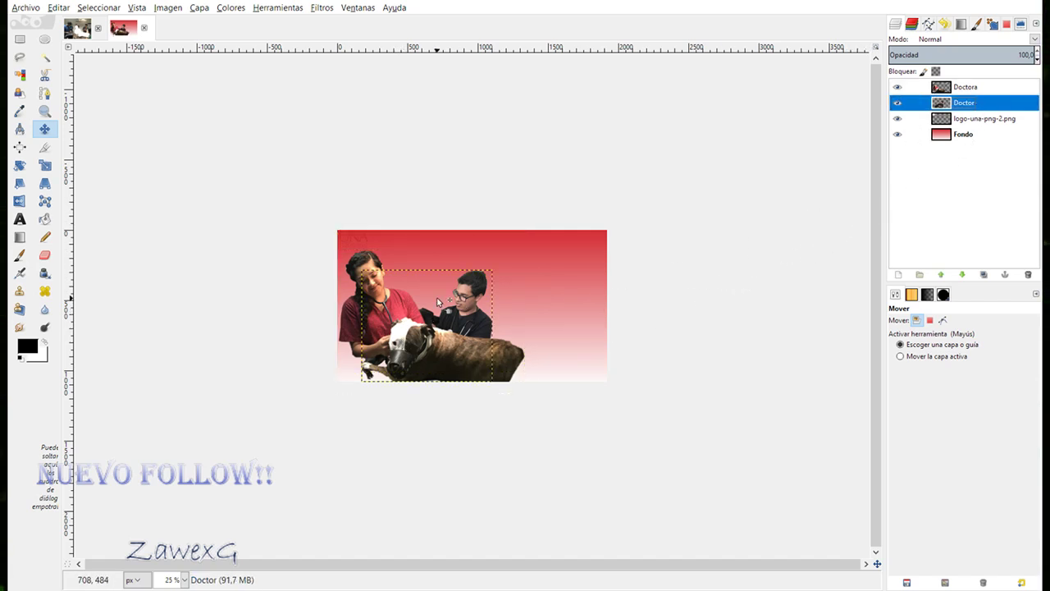
{"action": "left_click_drag", "start_coordinate": [439, 302], "coordinate": [569, 317]}
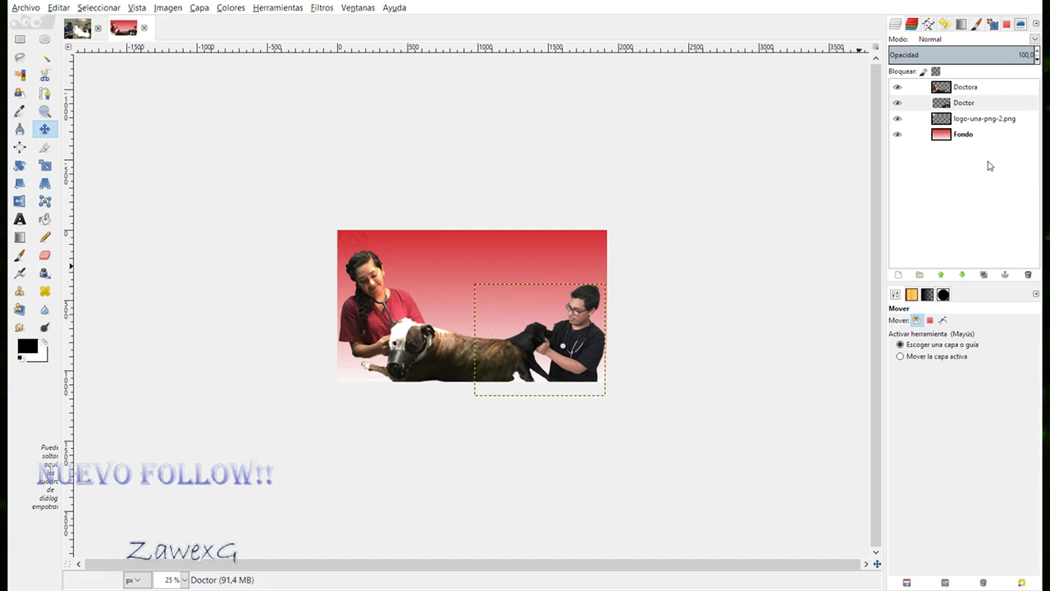
Reduce the Doctora layer proportionally to about 1170 px wide so its dog overlaps less of the black dog.
{"action": "left_click", "coordinate": [964, 90]}
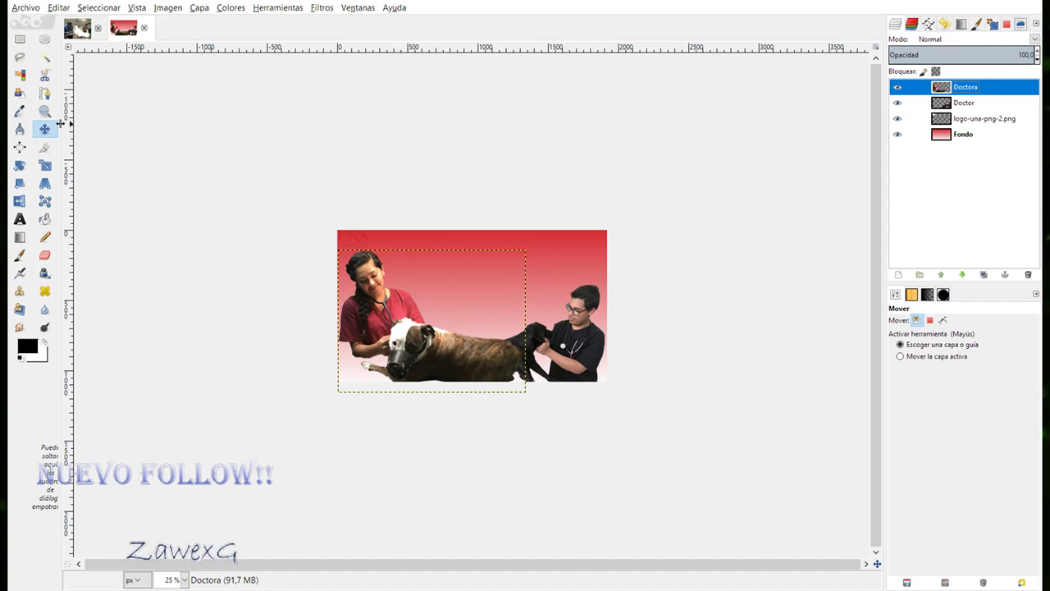
{"action": "left_click", "coordinate": [44, 164]}
{"action": "left_click", "coordinate": [377, 324]}
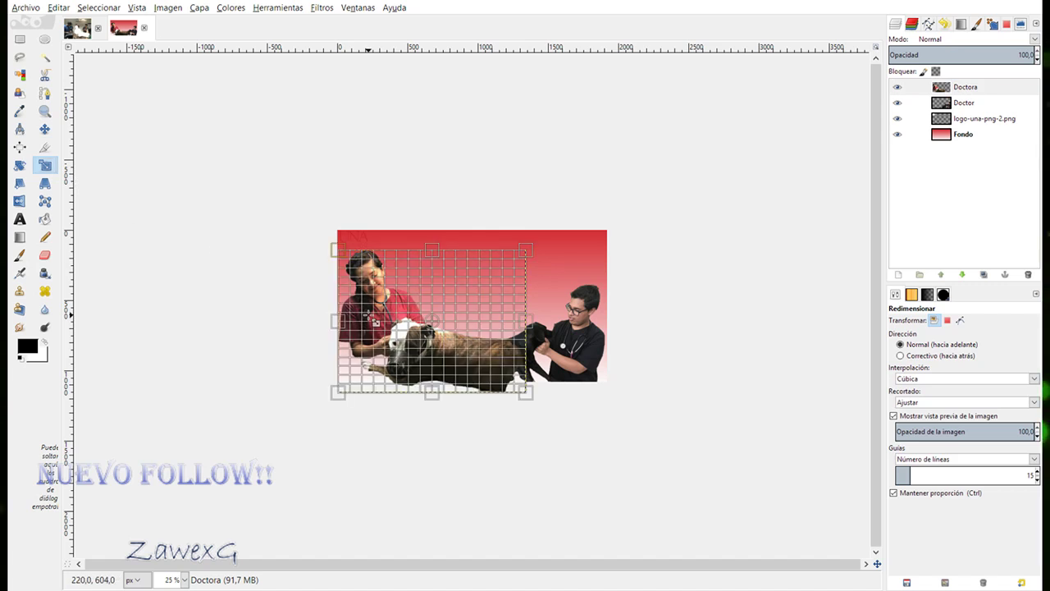
{"action": "left_click_drag", "start_coordinate": [529, 405], "coordinate": [512, 384]}
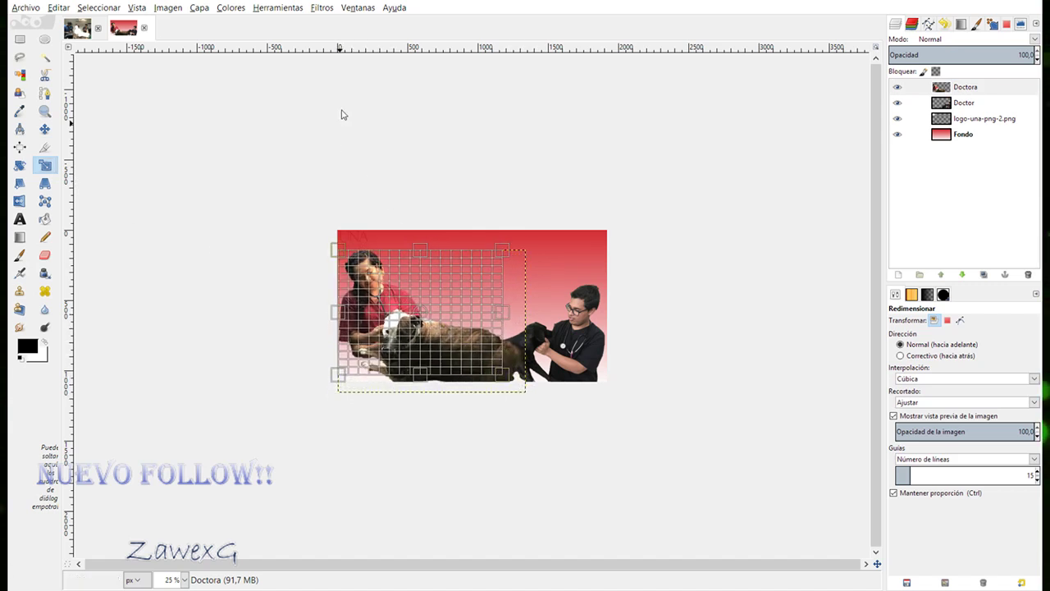
{"action": "key", "text": "Return"}
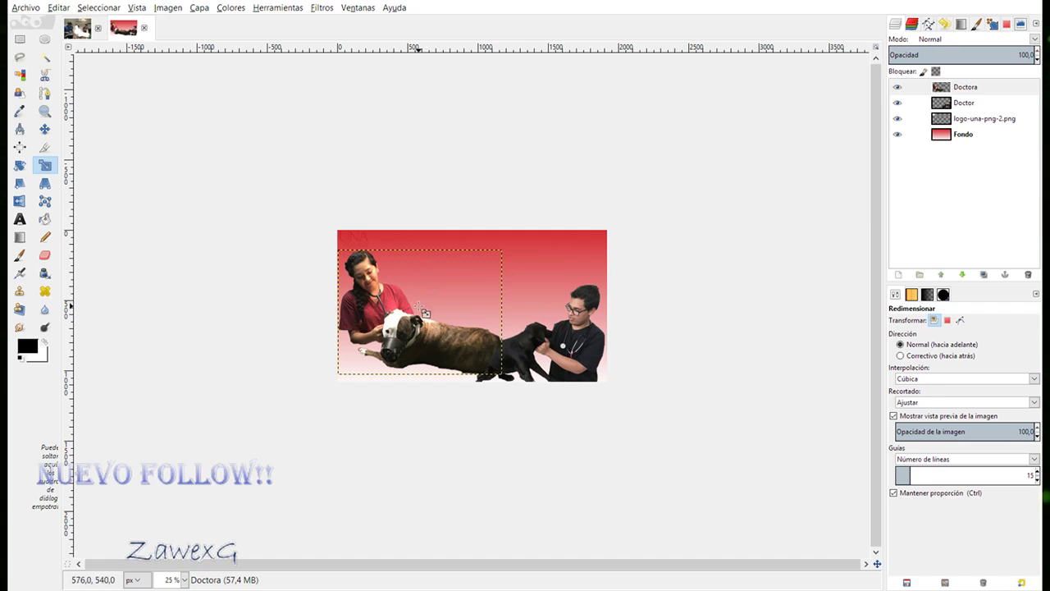
Reposition the Doctora layer in the canvas's lower left so its dog rests on the bottom edge, undoing any background shift.
{"action": "left_click", "coordinate": [45, 129]}
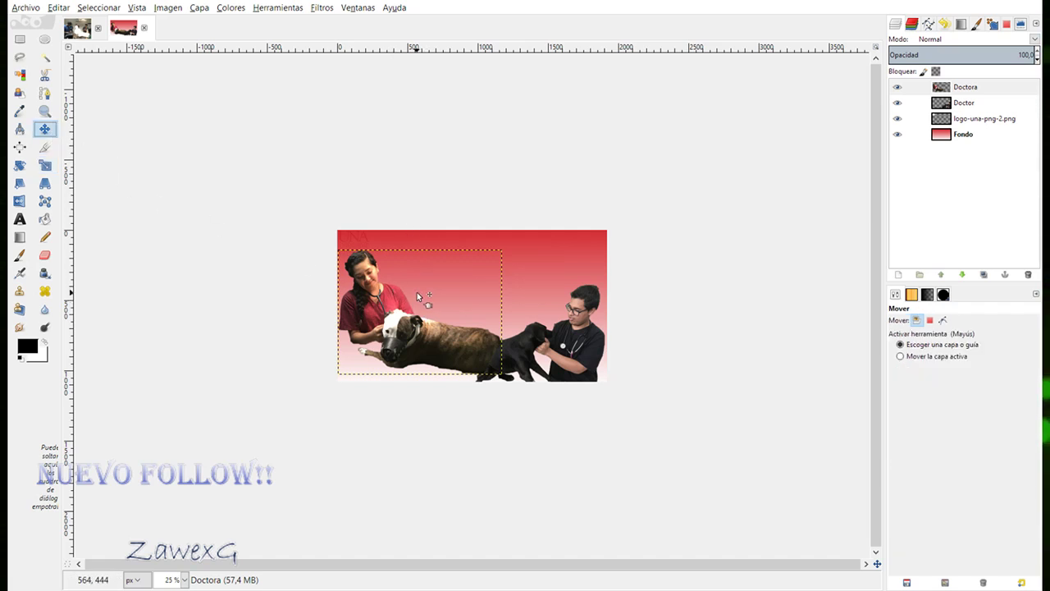
{"action": "left_click_drag", "start_coordinate": [417, 292], "coordinate": [419, 302]}
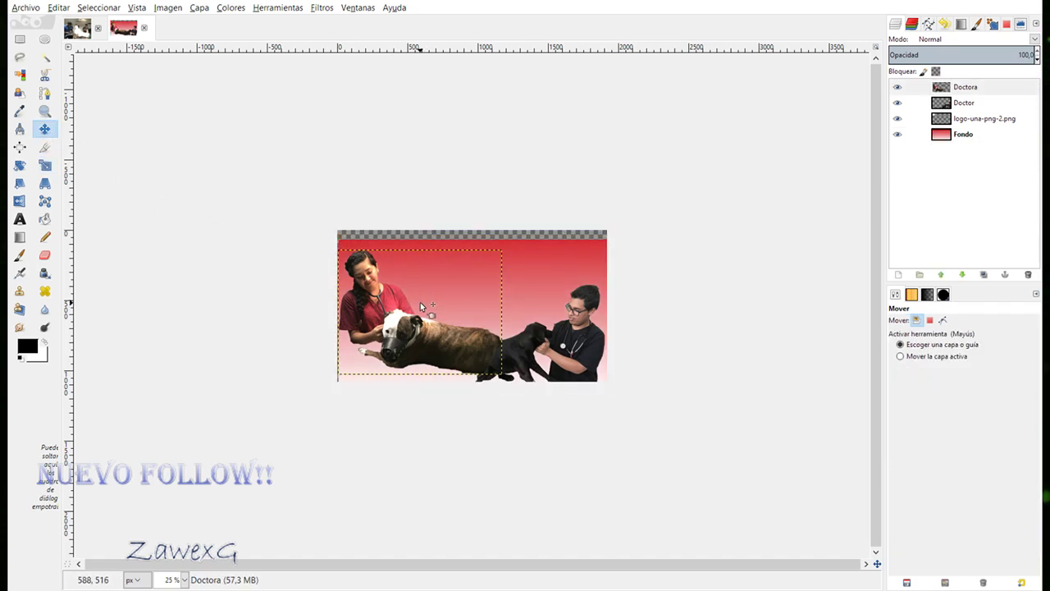
{"action": "key", "text": "ctrl+z"}
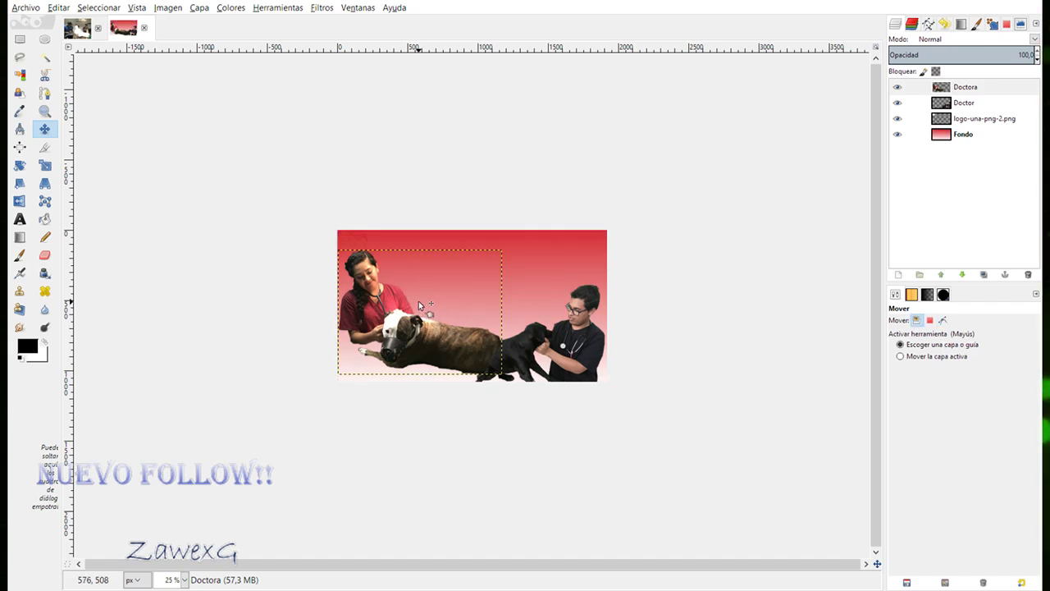
{"action": "left_click_drag", "start_coordinate": [383, 307], "coordinate": [385, 320]}
{"action": "scroll", "coordinate": [671, 338], "scroll_direction": "up", "scroll_amount": 3}
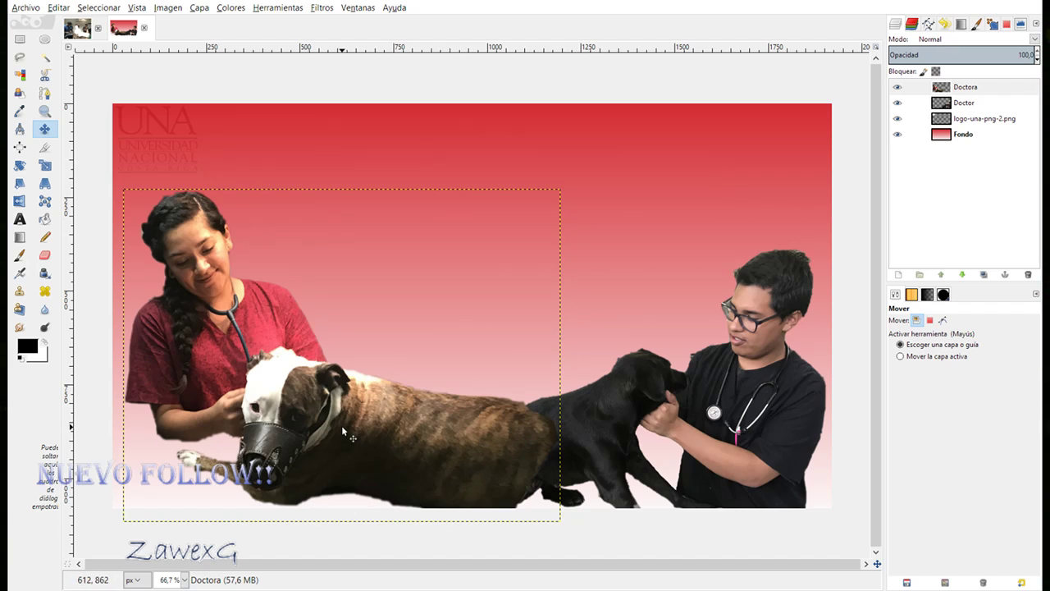
{"action": "mouse_move", "coordinate": [343, 426]}
{"action": "left_mouse_down"}
{"action": "mouse_move", "coordinate": [343, 450]}
{"action": "mouse_move", "coordinate": [339, 415]}
{"action": "left_mouse_up"}
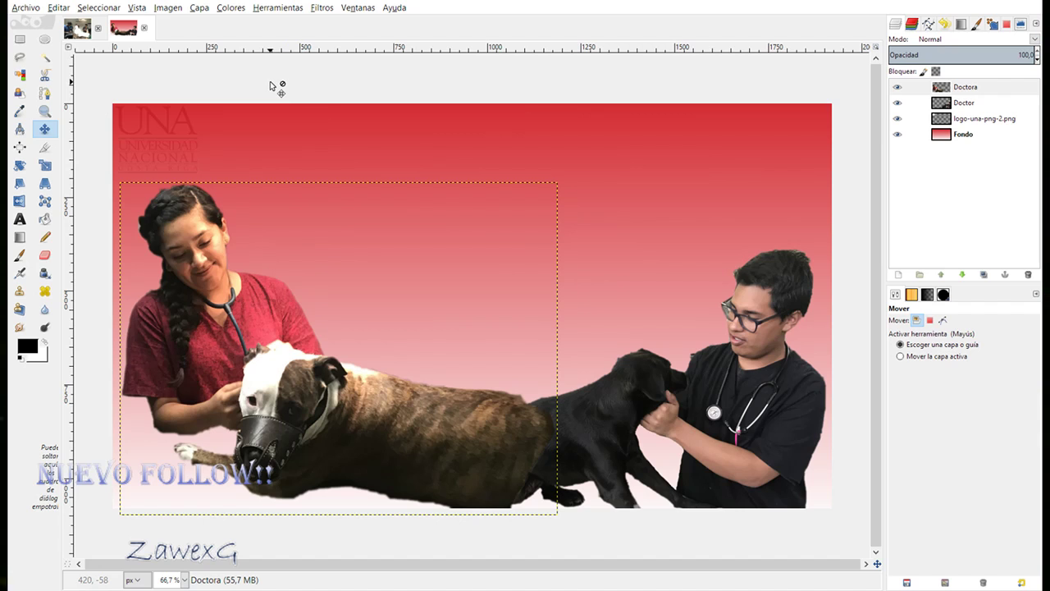
Erase the rough edge along the black dog's back and head on the Doctor layer with the Eraser at size 5.
{"action": "left_click", "coordinate": [964, 102]}
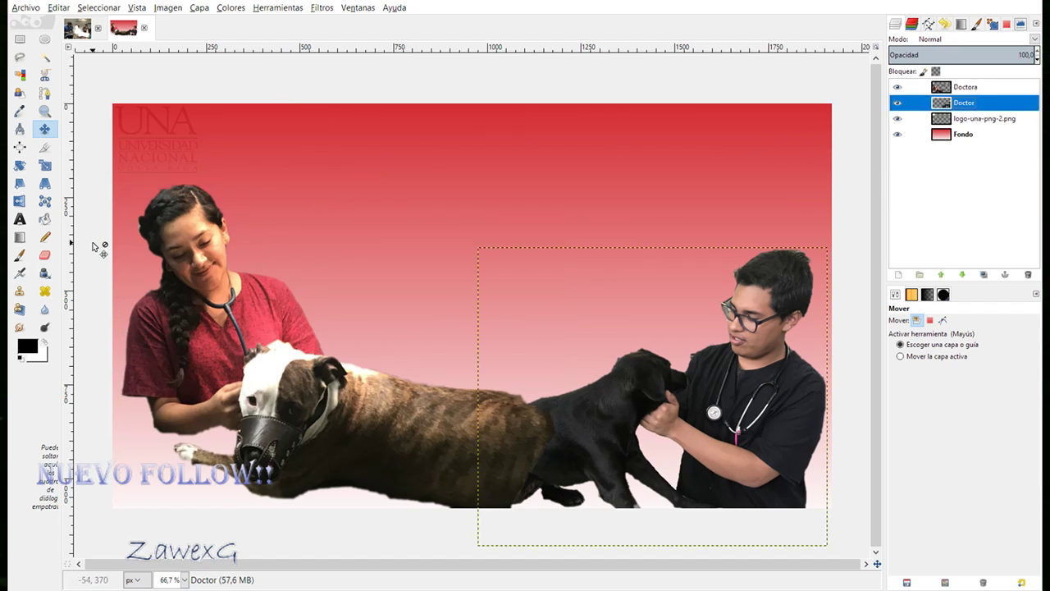
{"action": "left_click", "coordinate": [44, 254]}
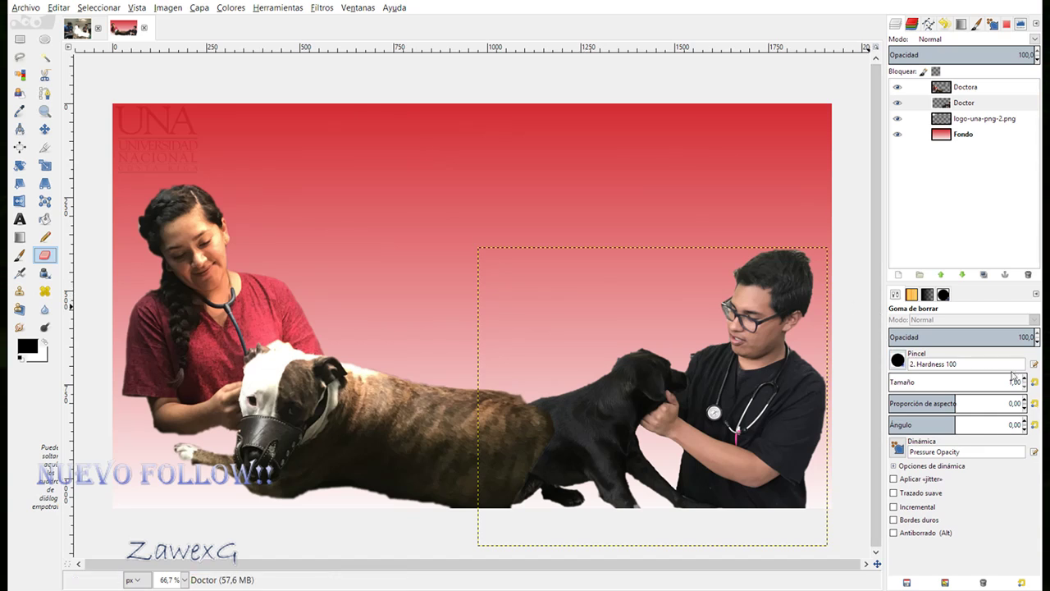
{"action": "left_click", "coordinate": [1025, 378]}
{"action": "left_click", "coordinate": [1024, 379]}
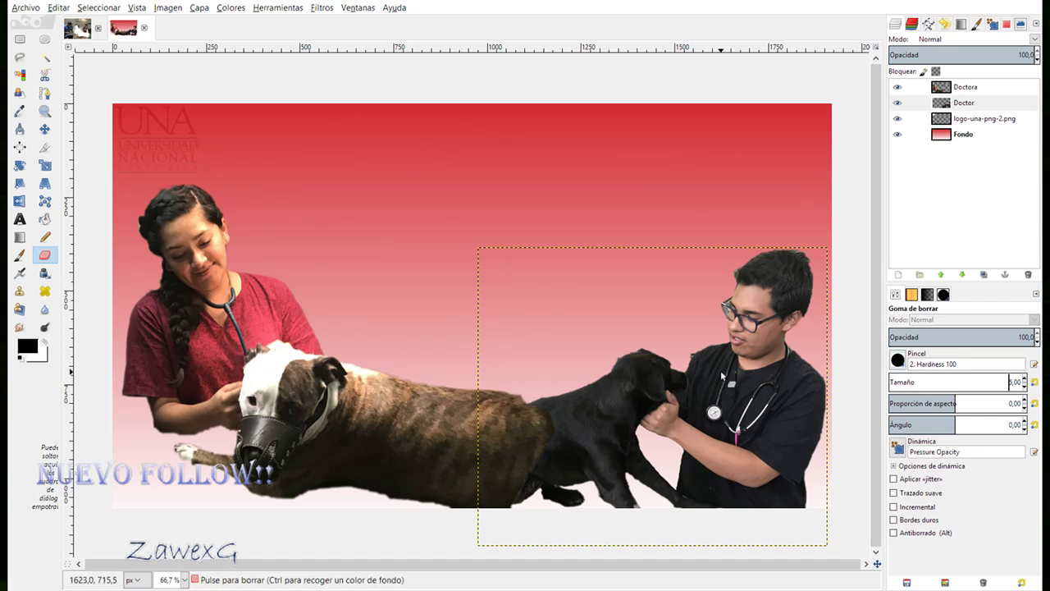
{"action": "scroll", "coordinate": [593, 378], "scroll_direction": "up", "scroll_amount": 4, "text": "ctrl"}
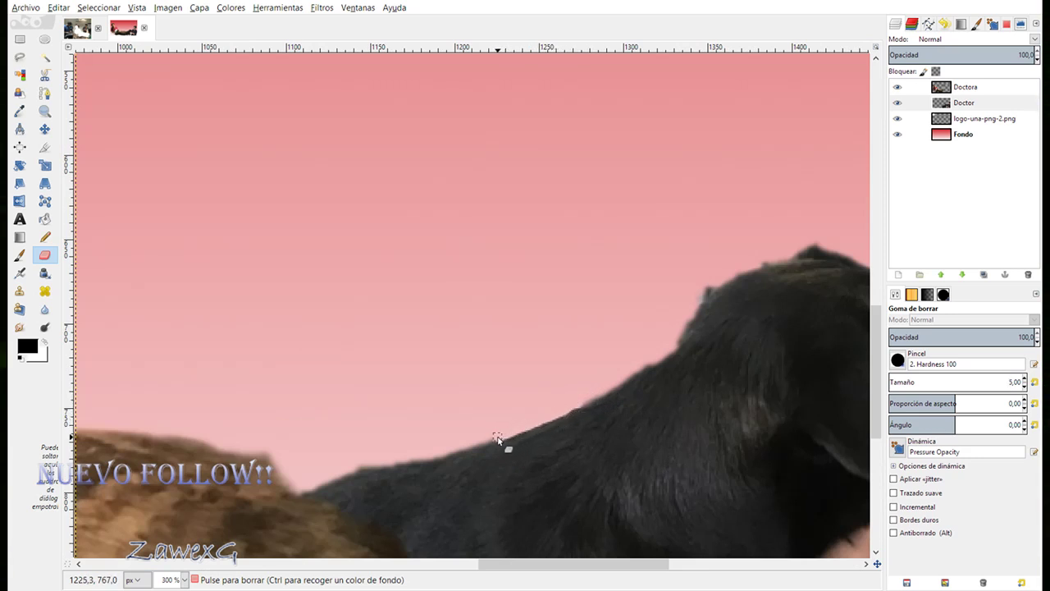
{"action": "left_click", "coordinate": [459, 436]}
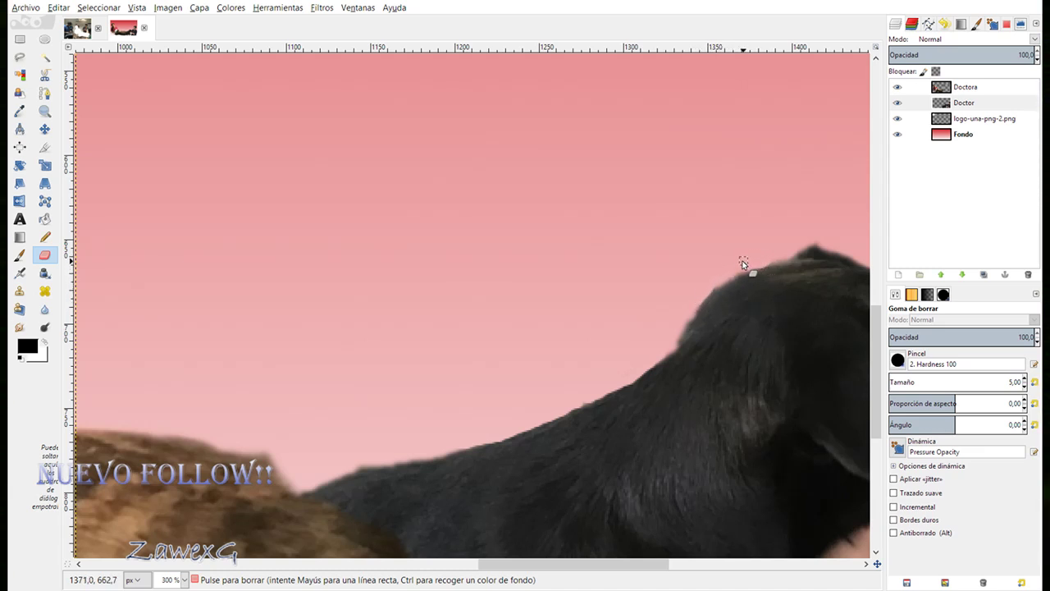
{"action": "scroll", "coordinate": [623, 267], "scroll_direction": "down", "scroll_amount": 4}
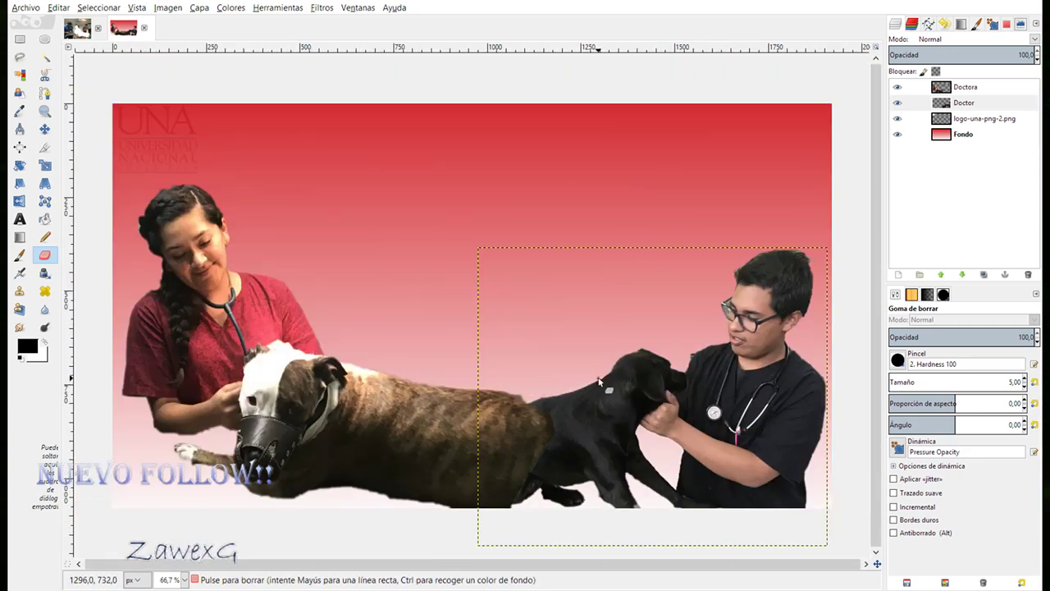
{"action": "scroll", "coordinate": [603, 374], "scroll_direction": "up", "scroll_amount": 3}
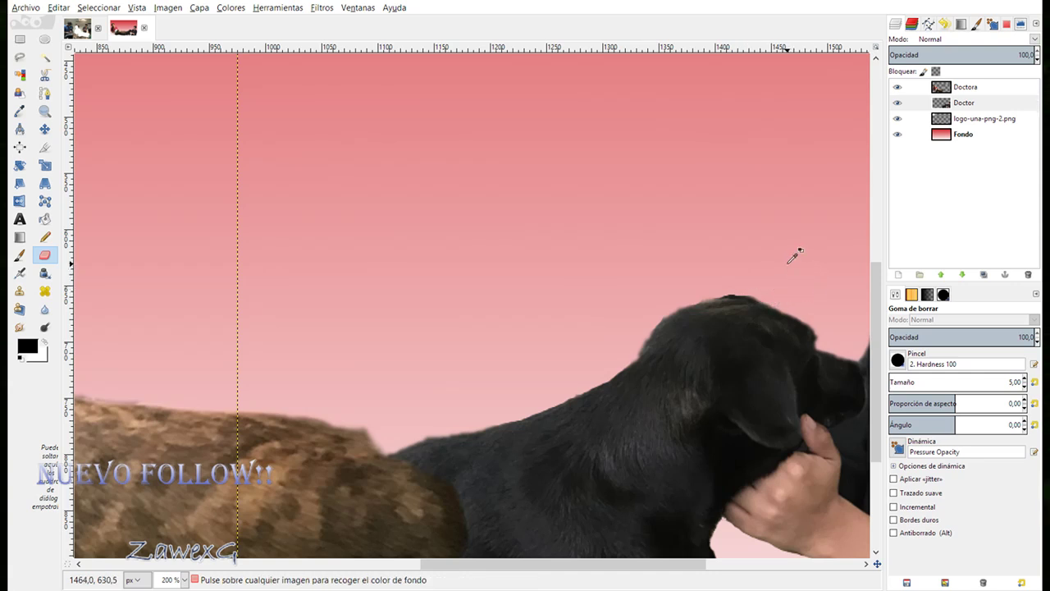
{"action": "scroll", "coordinate": [791, 254], "scroll_direction": "down", "scroll_amount": 3}
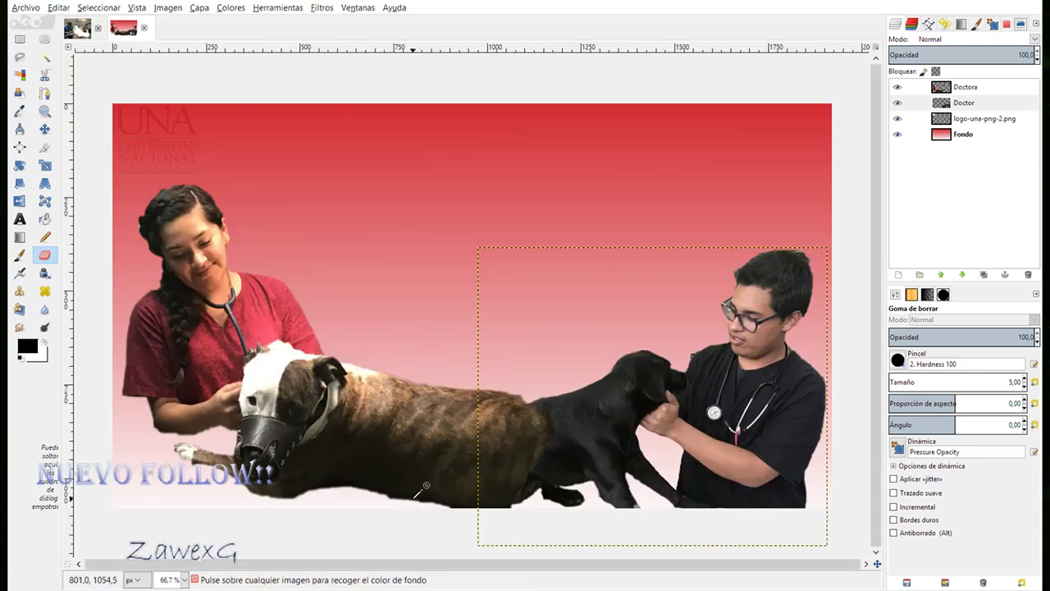
Erase the jagged rear part of the brindle dog's belly edge on the Doctora layer with a size 10 Eraser.
{"action": "left_click", "coordinate": [973, 87]}
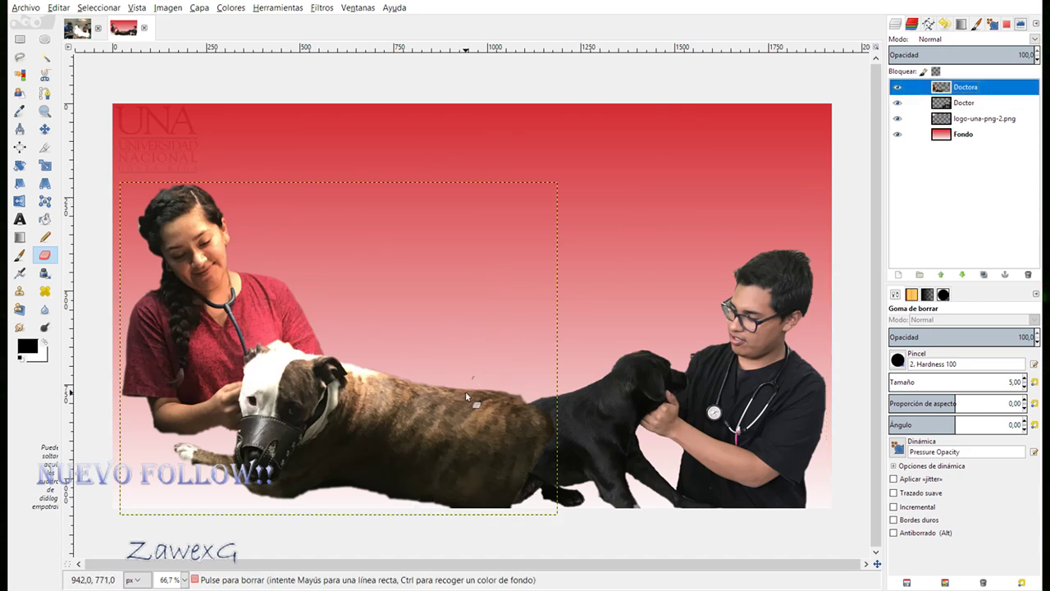
{"action": "scroll", "coordinate": [403, 512], "scroll_direction": "up", "scroll_amount": 1}
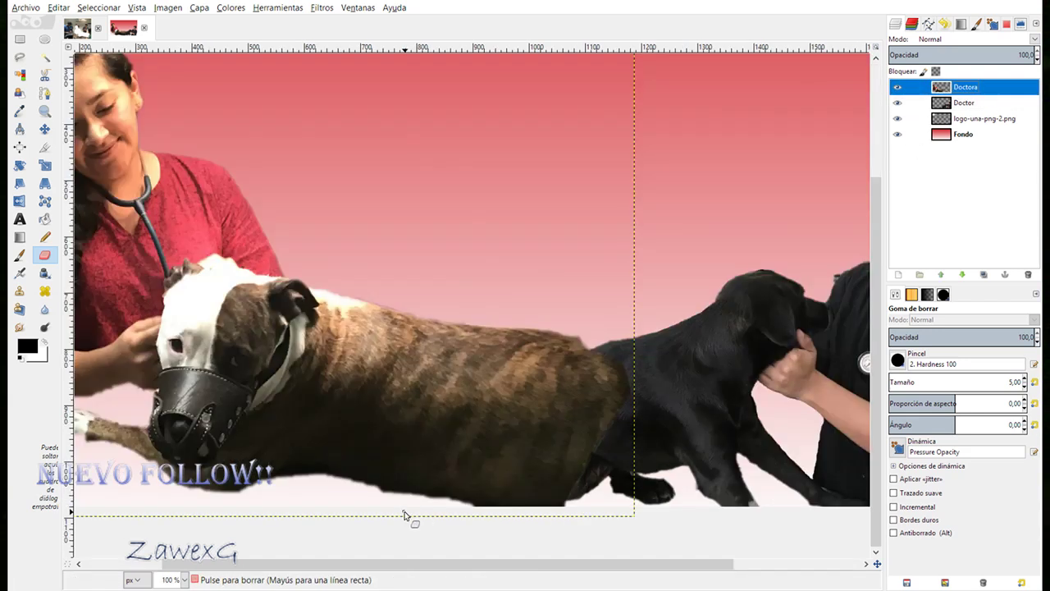
{"action": "scroll", "coordinate": [463, 507], "scroll_direction": "up", "scroll_amount": 1}
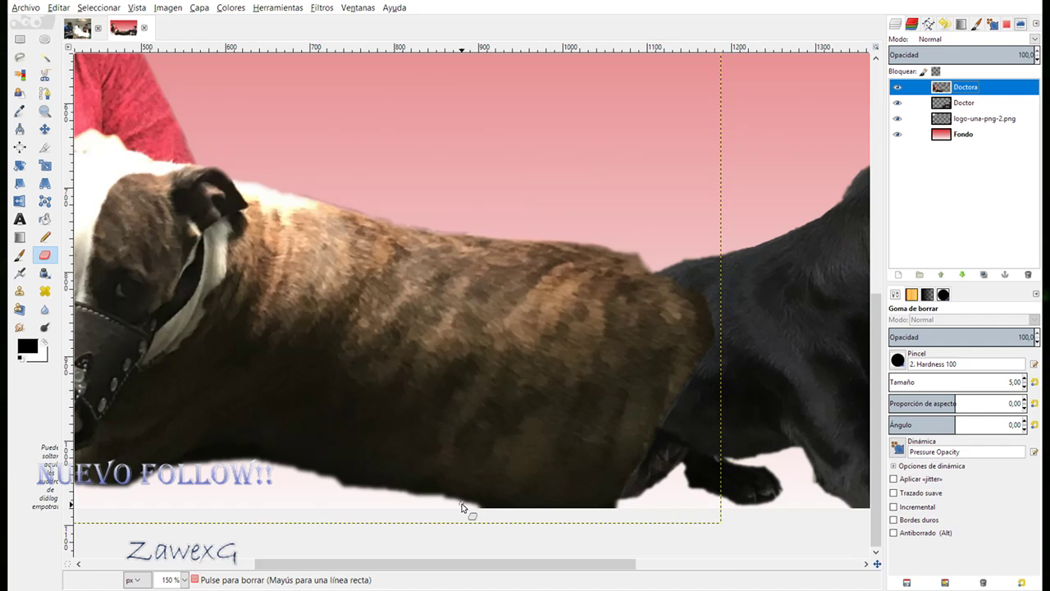
{"action": "scroll", "coordinate": [463, 507], "scroll_direction": "up", "scroll_amount": 1}
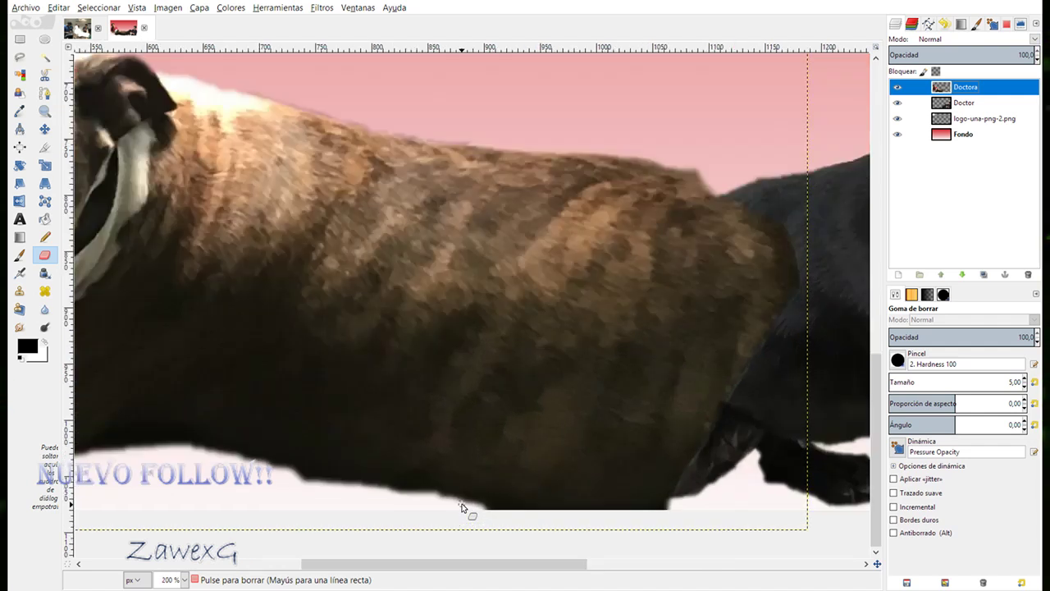
{"action": "triple_click", "coordinate": [1024, 379]}
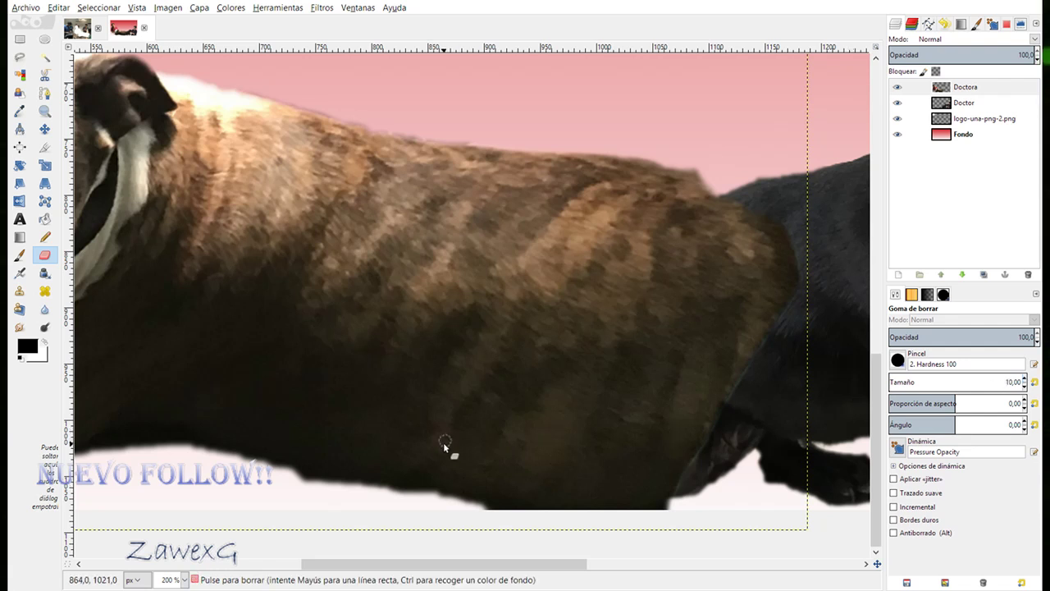
{"action": "left_click_drag", "start_coordinate": [468, 506], "coordinate": [286, 477]}
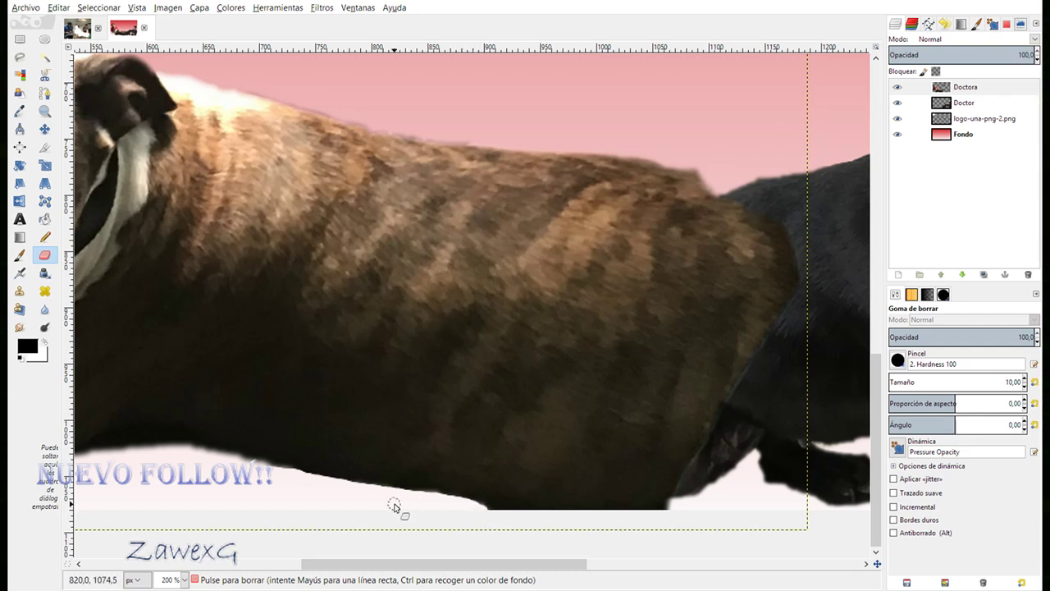
Clean the brindle dog's lower outline from the belly forward under the chest and front leg with the Eraser.
{"action": "left_click_drag", "start_coordinate": [288, 470], "coordinate": [554, 402]}
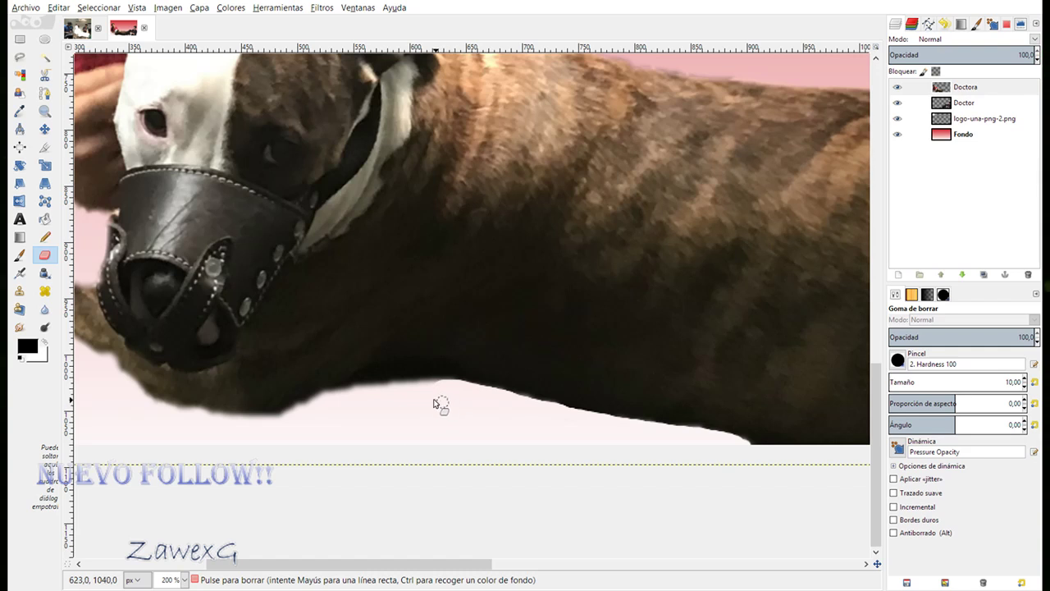
{"action": "scroll", "coordinate": [421, 396], "scroll_direction": "left", "scroll_amount": 5}
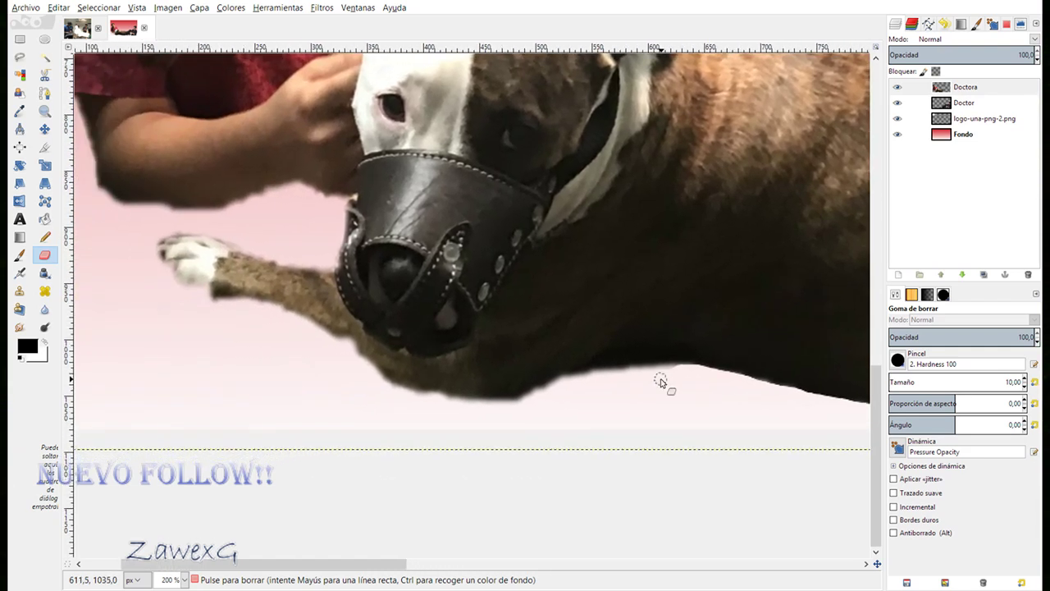
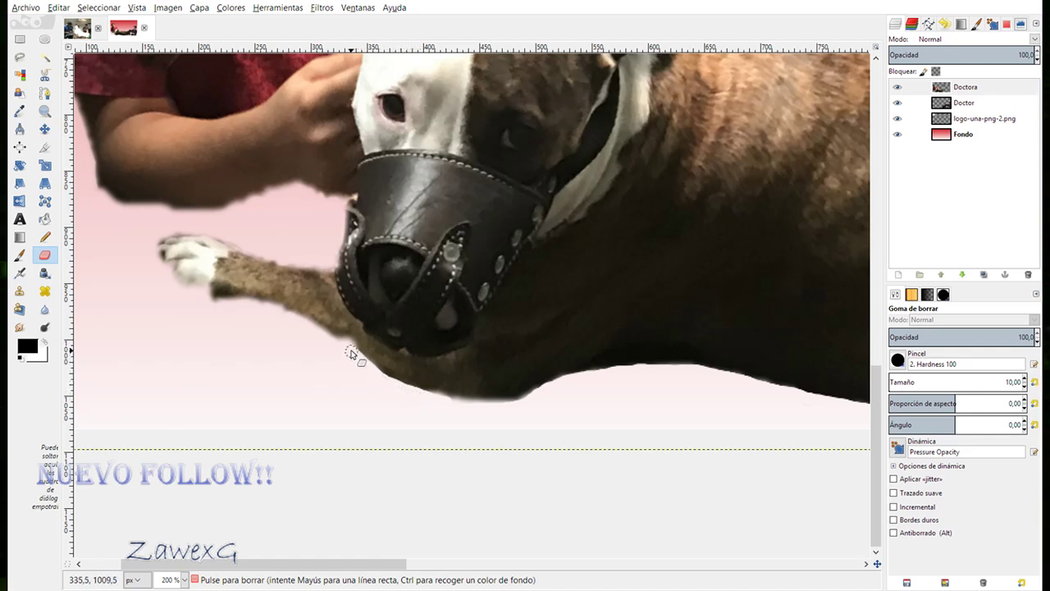
{"action": "mouse_move", "coordinate": [298, 354]}
{"action": "left_mouse_down"}
{"action": "mouse_move", "coordinate": [445, 380]}
{"action": "mouse_move", "coordinate": [511, 413]}
{"action": "left_mouse_up"}
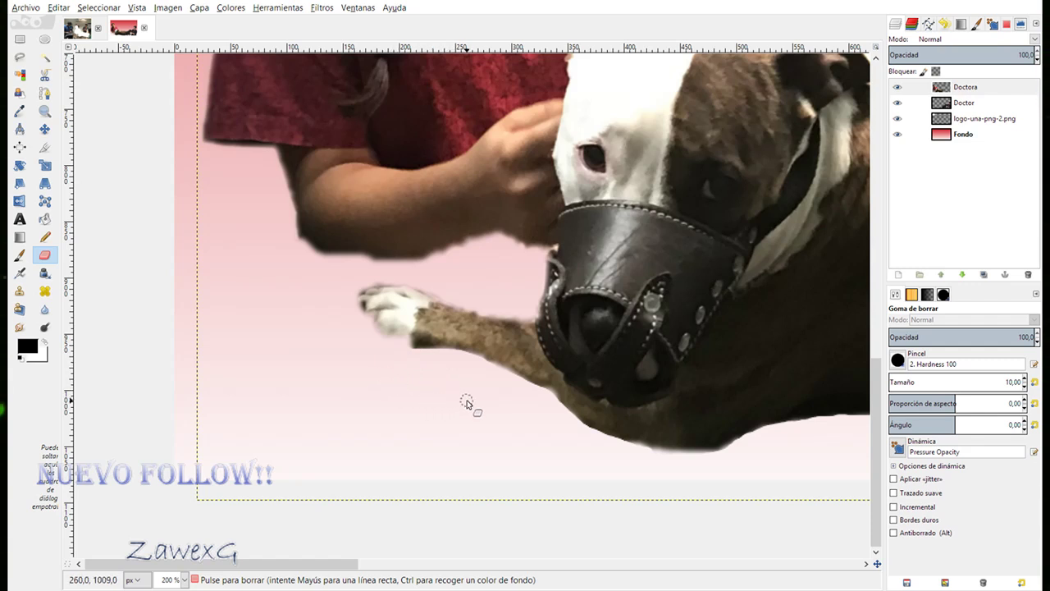
Set the Eraser size to 15 and smooth the outline under the brindle dog's chest.
{"action": "scroll", "coordinate": [500, 407], "scroll_direction": "down", "scroll_amount": 4}
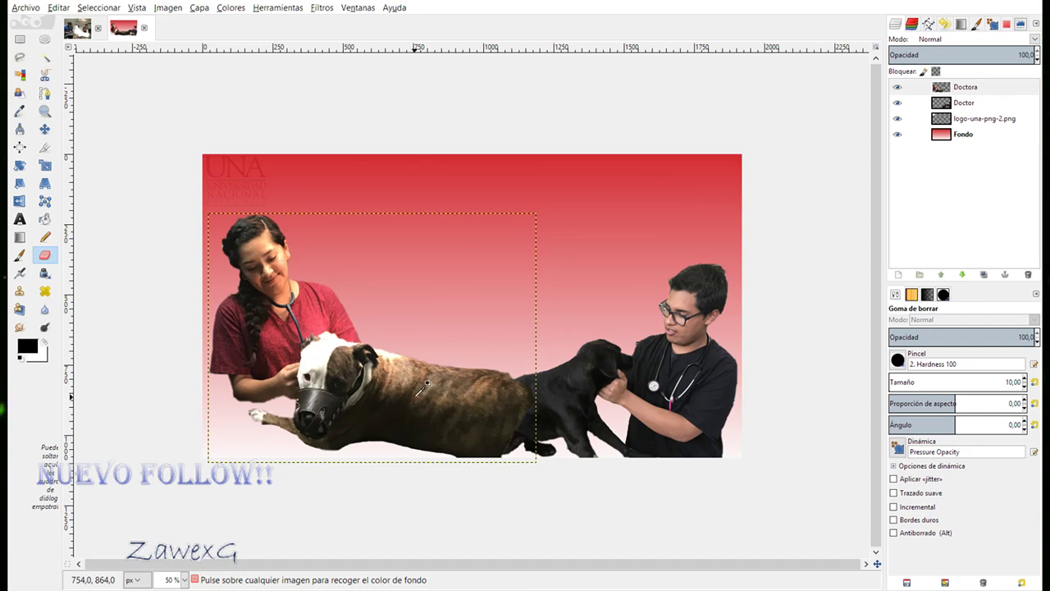
{"action": "scroll", "coordinate": [425, 383], "scroll_direction": "up", "scroll_amount": 1}
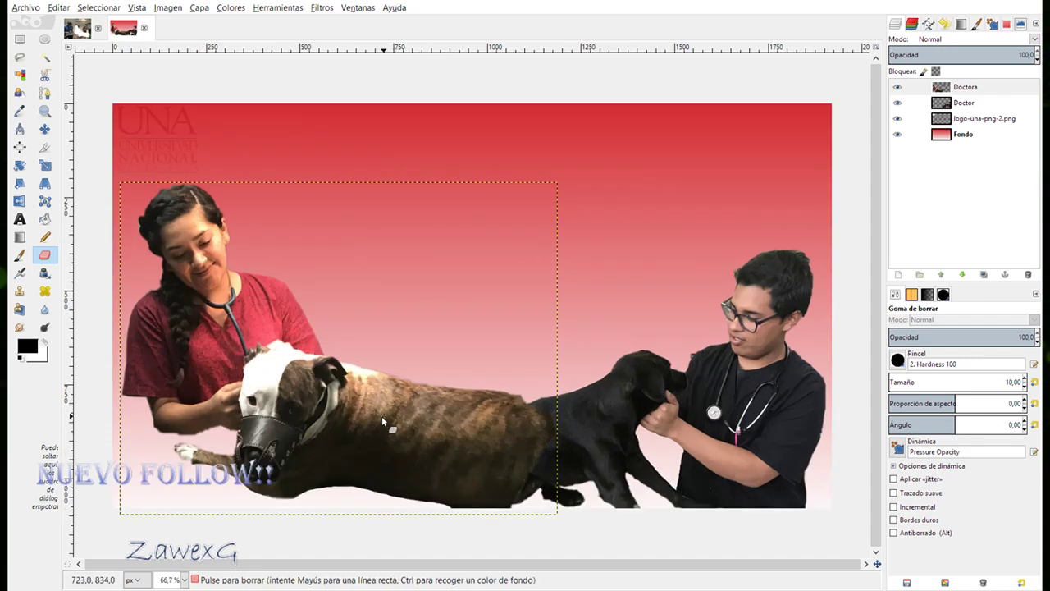
{"action": "left_click_drag", "start_coordinate": [347, 433], "coordinate": [466, 385]}
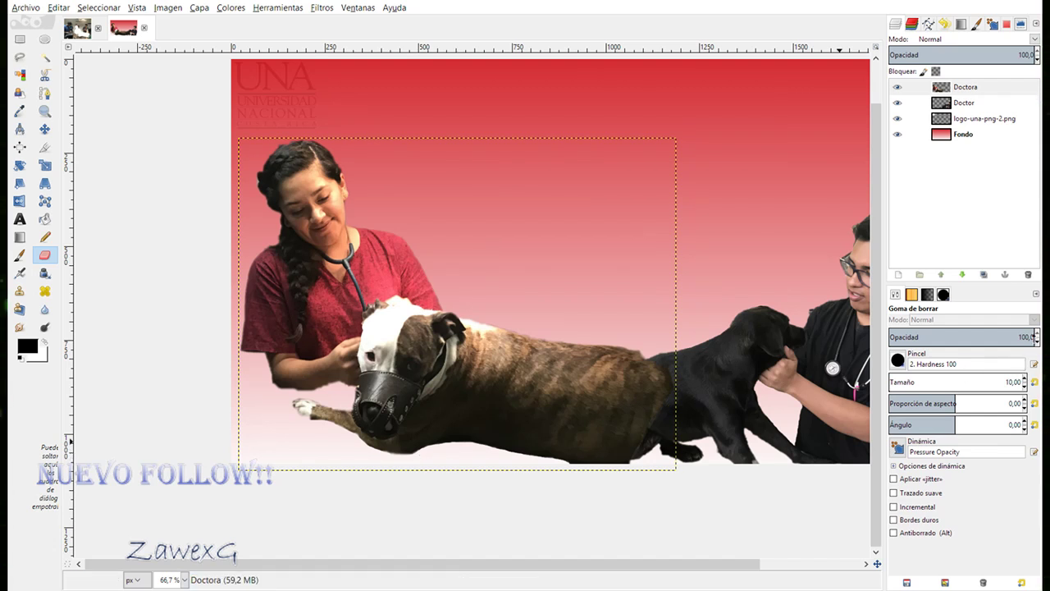
{"action": "left_click", "coordinate": [1024, 379]}
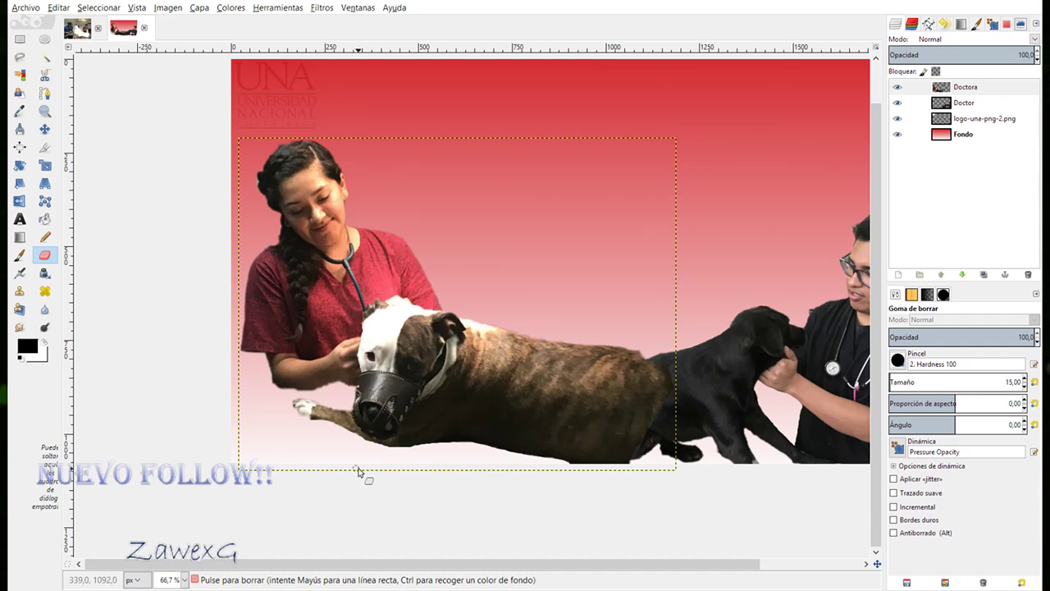
Move the Doctora layer below the Doctor layer so the black dog overlaps the brindle dog.
{"action": "scroll", "coordinate": [693, 350], "scroll_direction": "down", "scroll_amount": 1}
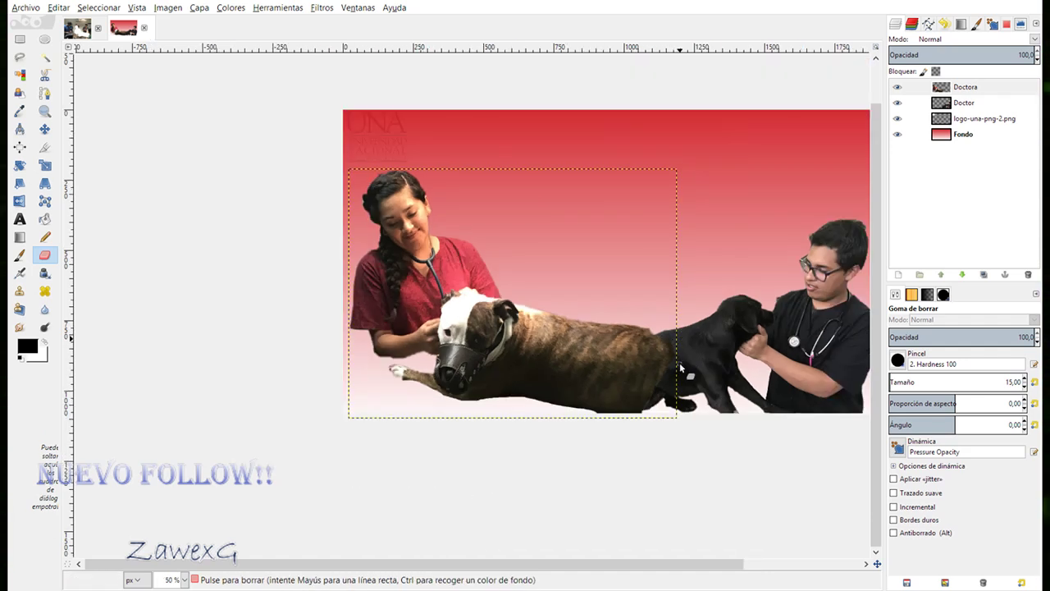
{"action": "scroll", "coordinate": [680, 361], "scroll_direction": "down", "scroll_amount": 1}
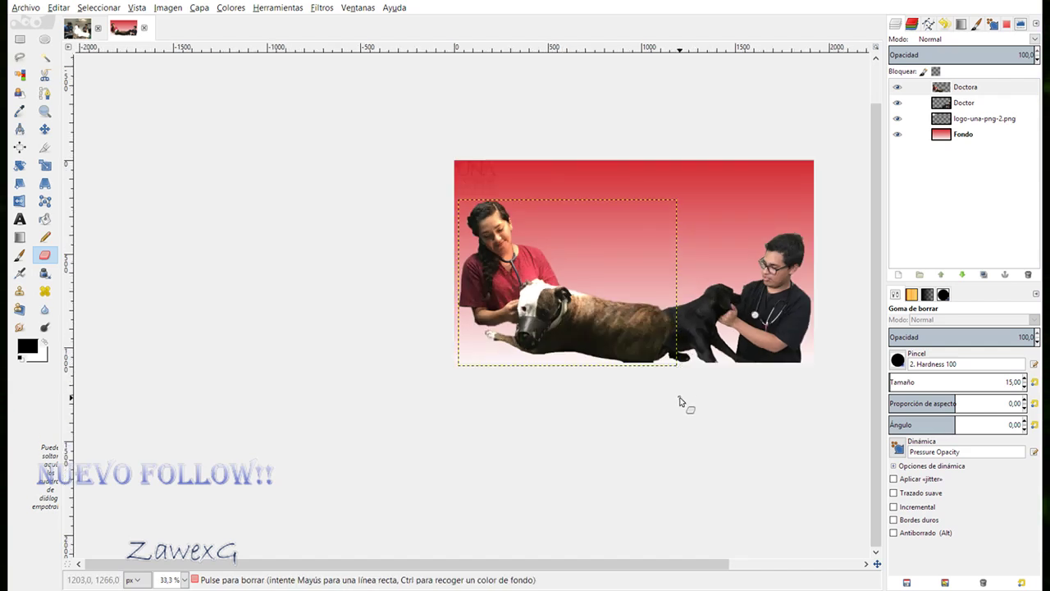
{"action": "left_click", "coordinate": [969, 89]}
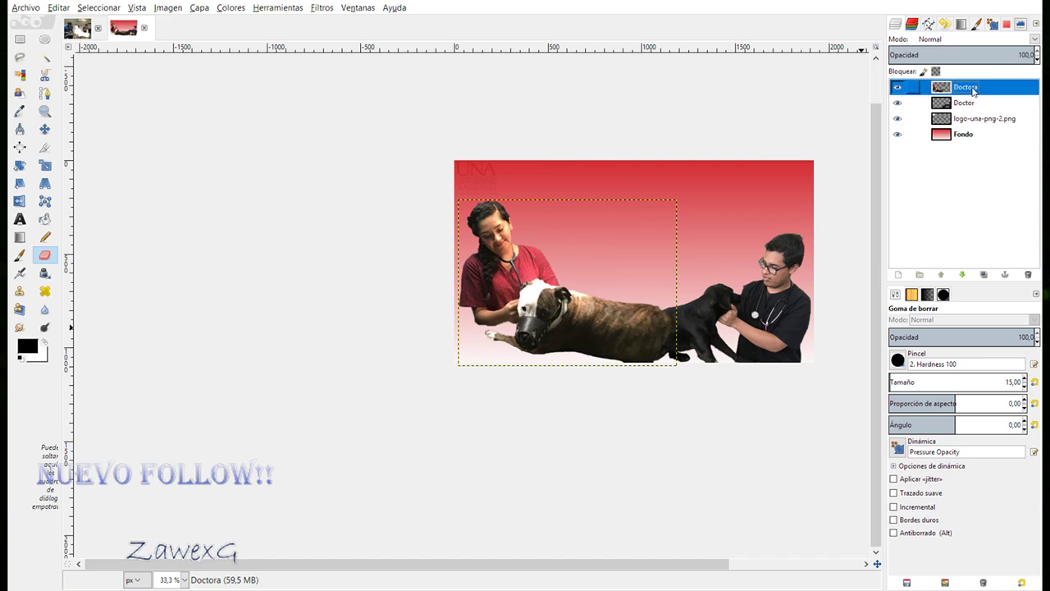
{"action": "left_click", "coordinate": [963, 275]}
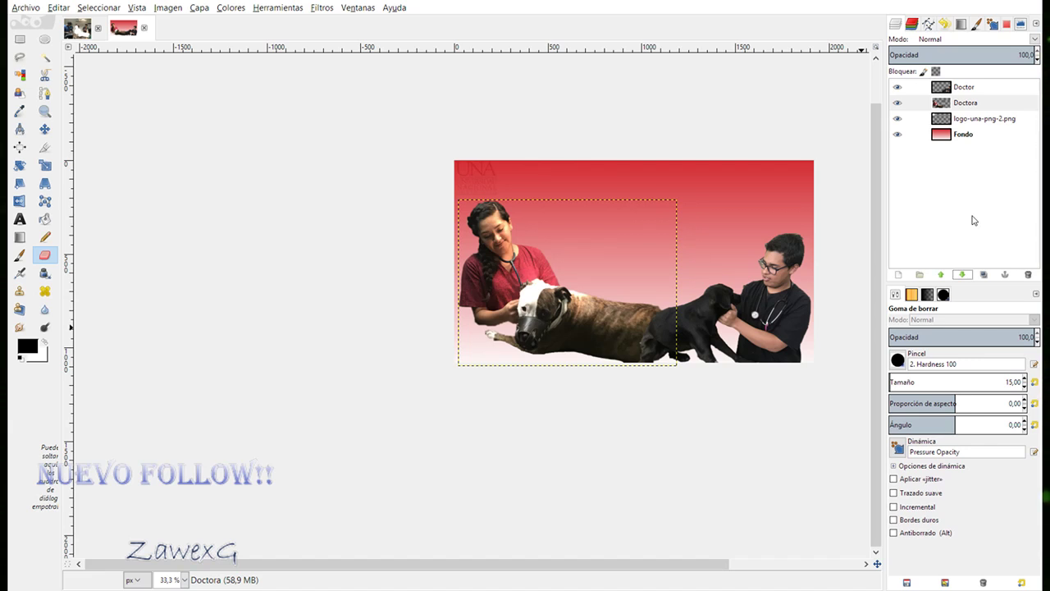
Enlarge the Doctor layer proportionally toward its upper left to about 1090 px wide.
{"action": "left_click", "coordinate": [965, 88]}
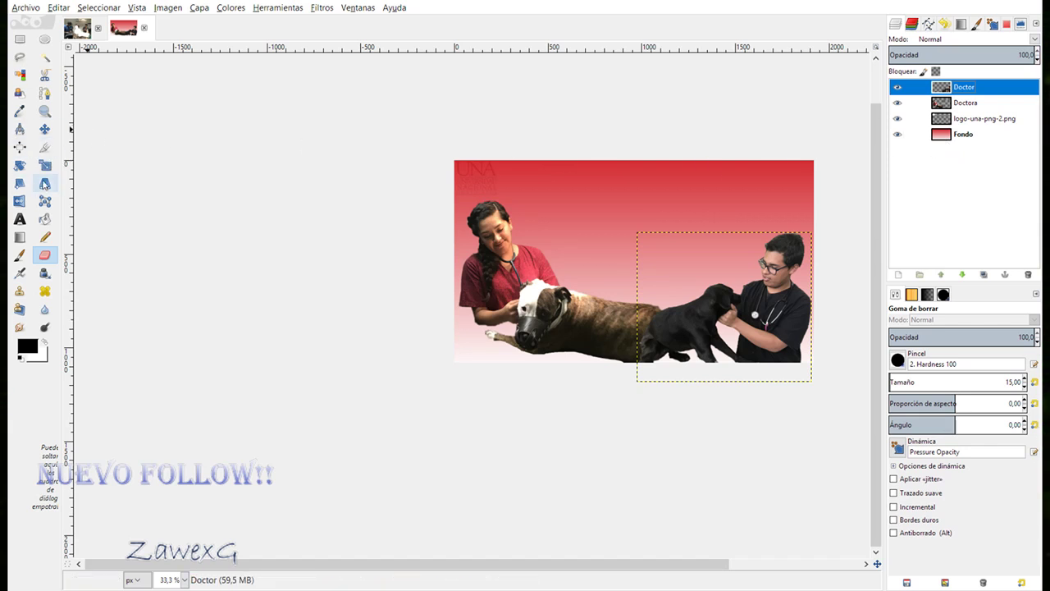
{"action": "left_click", "coordinate": [45, 165]}
{"action": "left_click", "coordinate": [669, 273]}
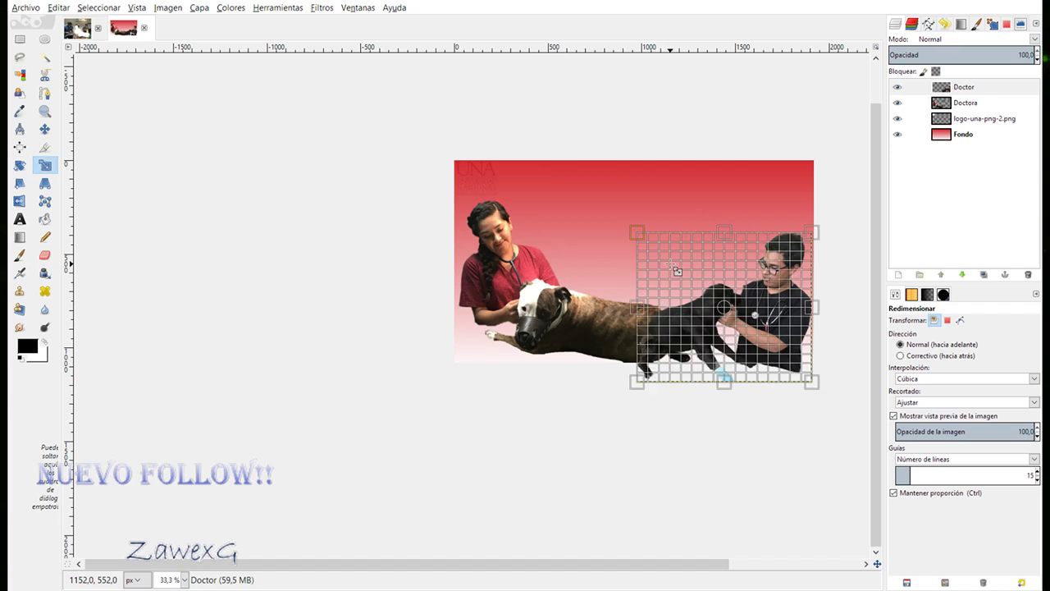
{"action": "left_click_drag", "start_coordinate": [648, 239], "coordinate": [609, 211]}
{"action": "key", "text": "Return"}
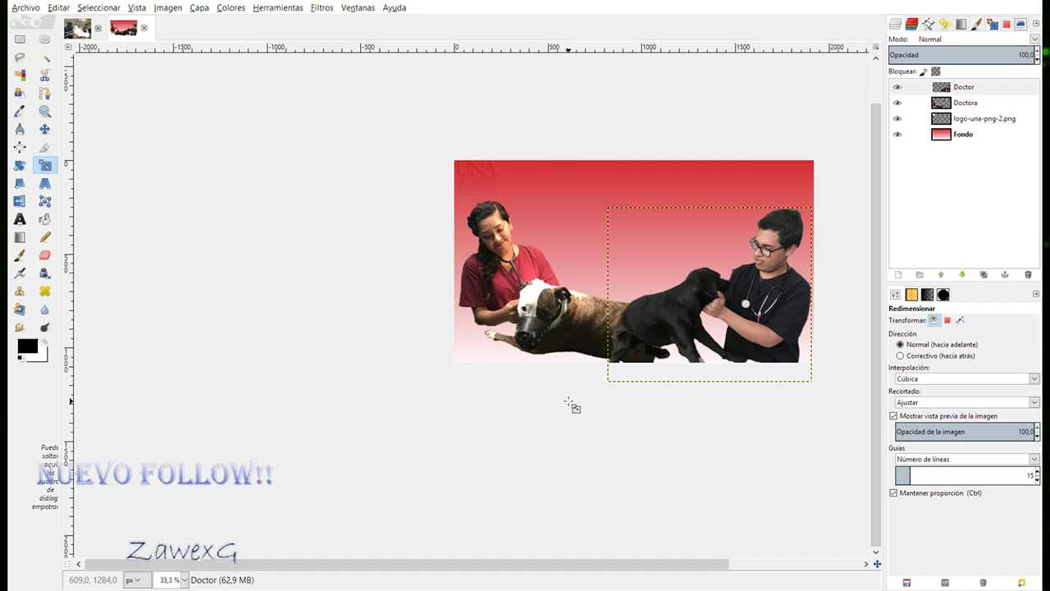
Raise the opacity of the UNA logo layer so it stands out more, and select the Fondo layer.
{"action": "left_click_drag", "start_coordinate": [570, 405], "coordinate": [468, 449]}
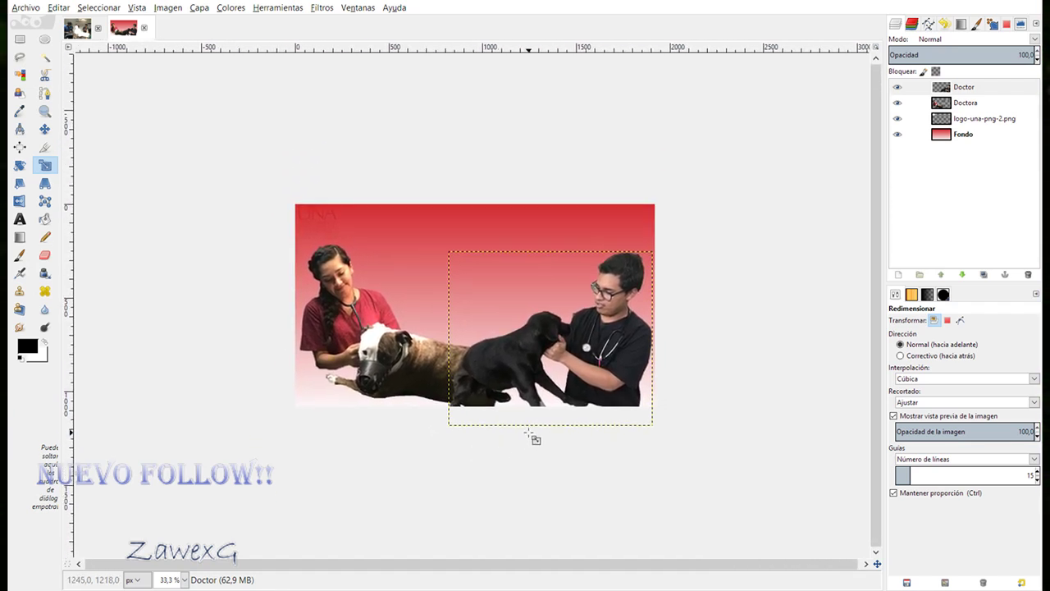
{"action": "key", "text": "plus"}
{"action": "key", "text": "plus"}
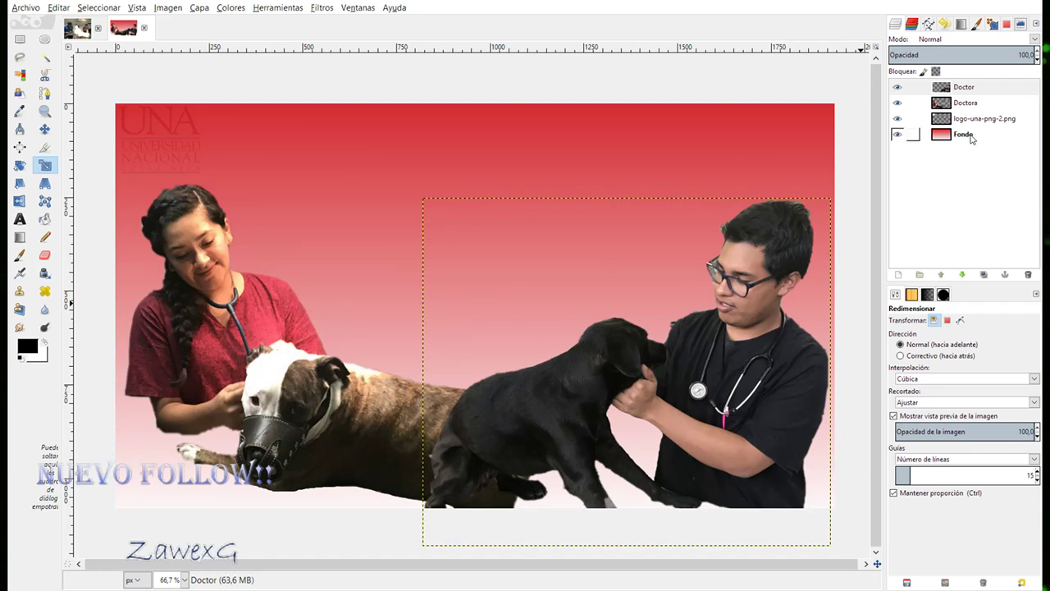
{"action": "left_click", "coordinate": [915, 134]}
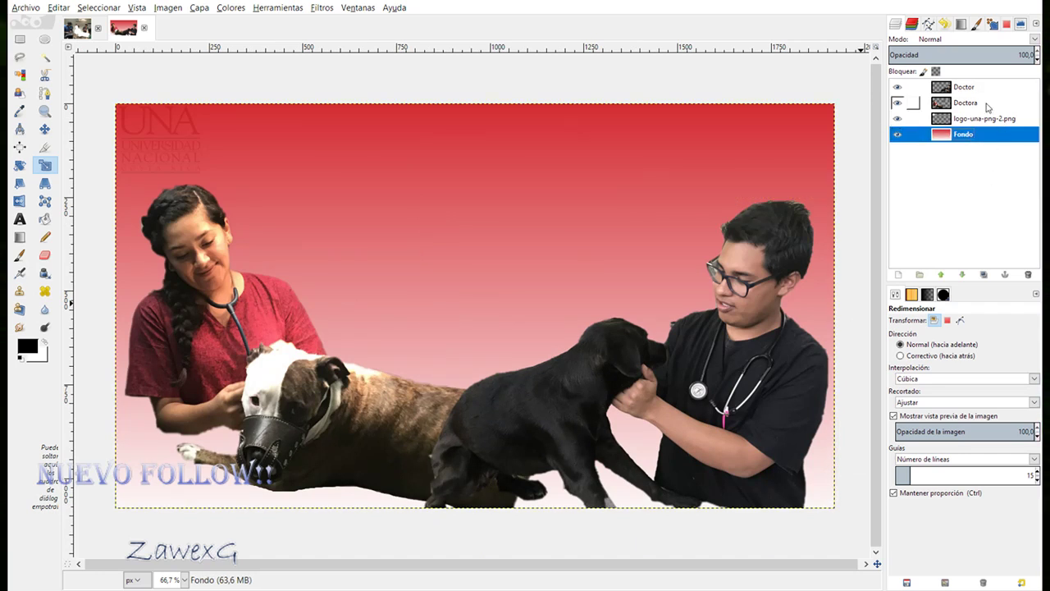
{"action": "left_click", "coordinate": [983, 119]}
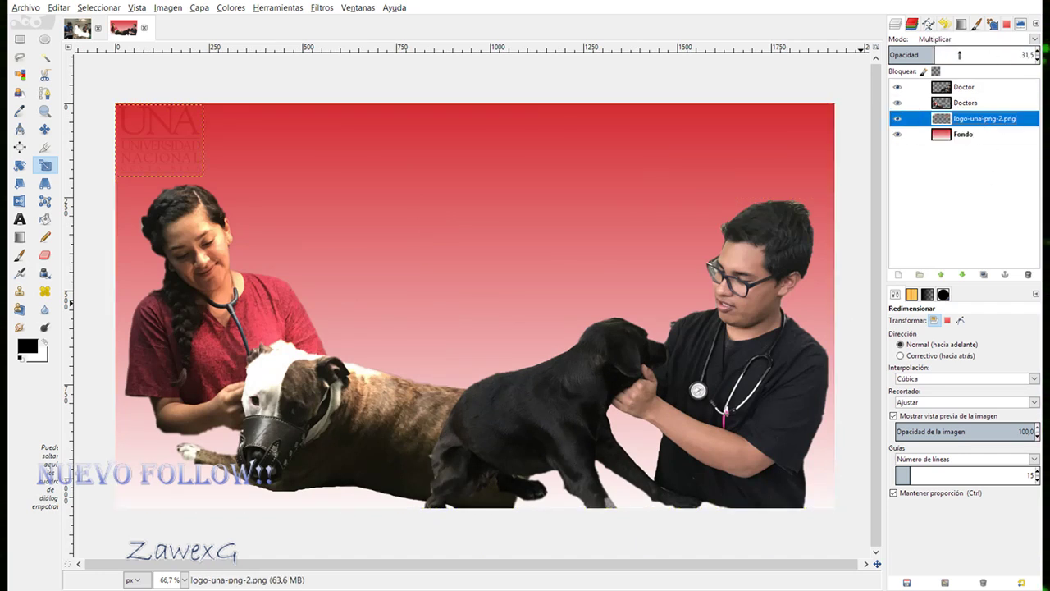
{"action": "left_click", "coordinate": [957, 56]}
{"action": "left_click", "coordinate": [980, 54]}
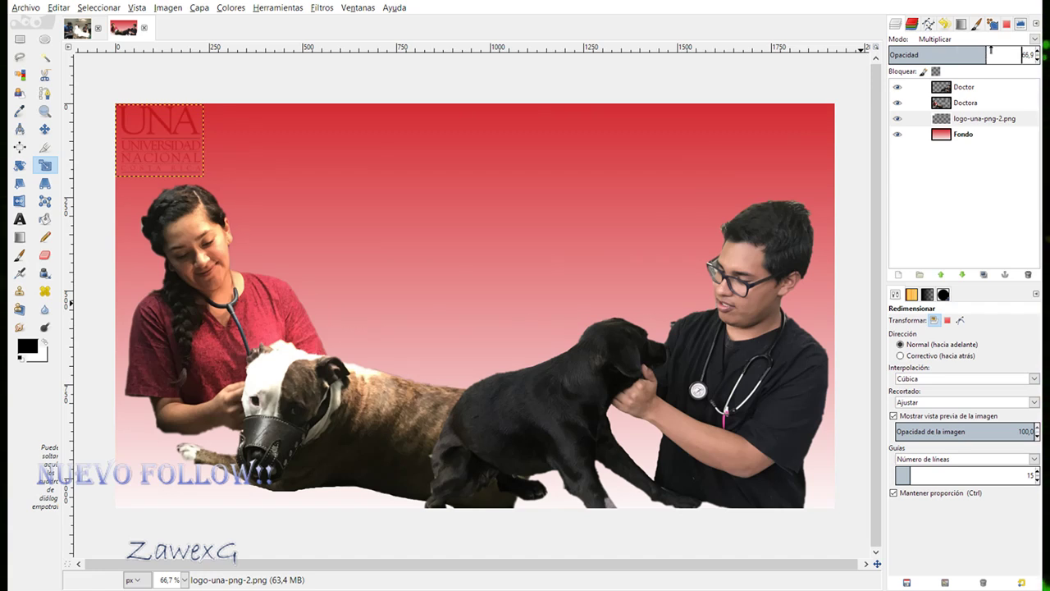
{"action": "left_click", "coordinate": [1001, 54]}
{"action": "left_click", "coordinate": [965, 138]}
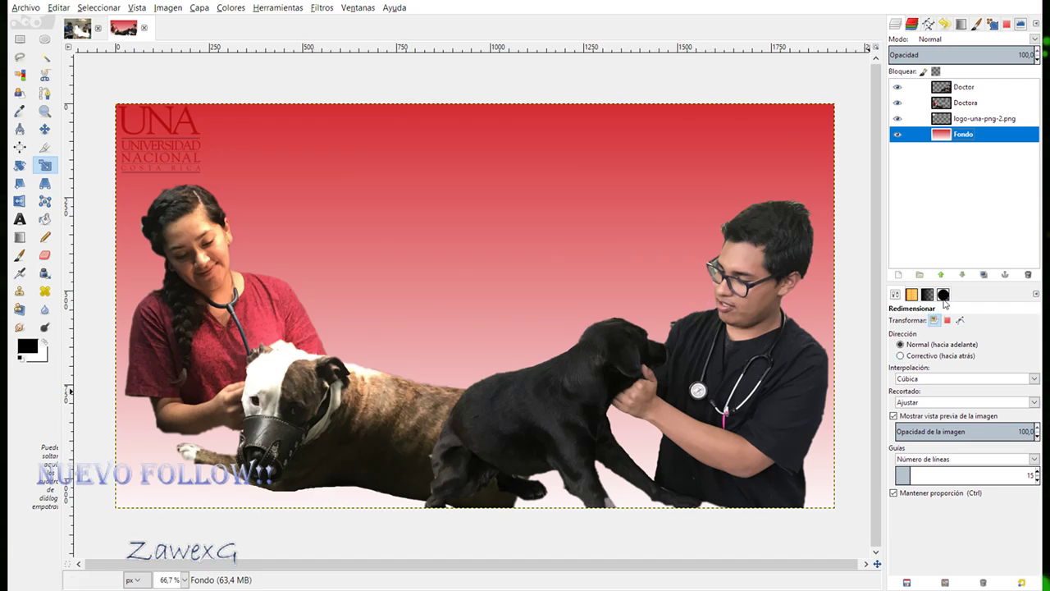
Move the Doctora layer down so the brindle dog's body reaches the bottom edge of the canvas.
{"action": "left_click", "coordinate": [967, 102]}
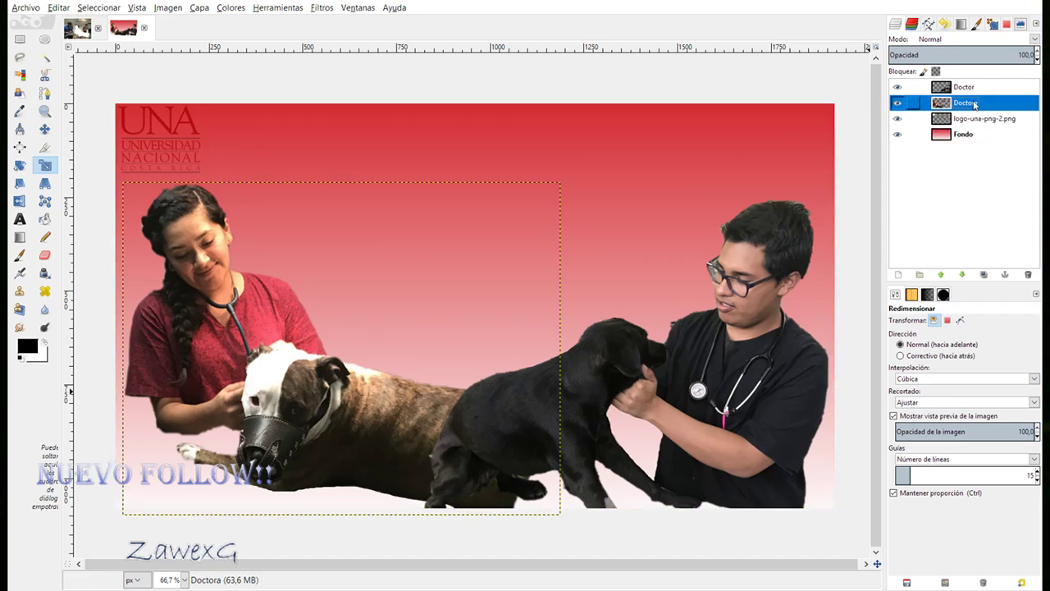
{"action": "left_click", "coordinate": [44, 128]}
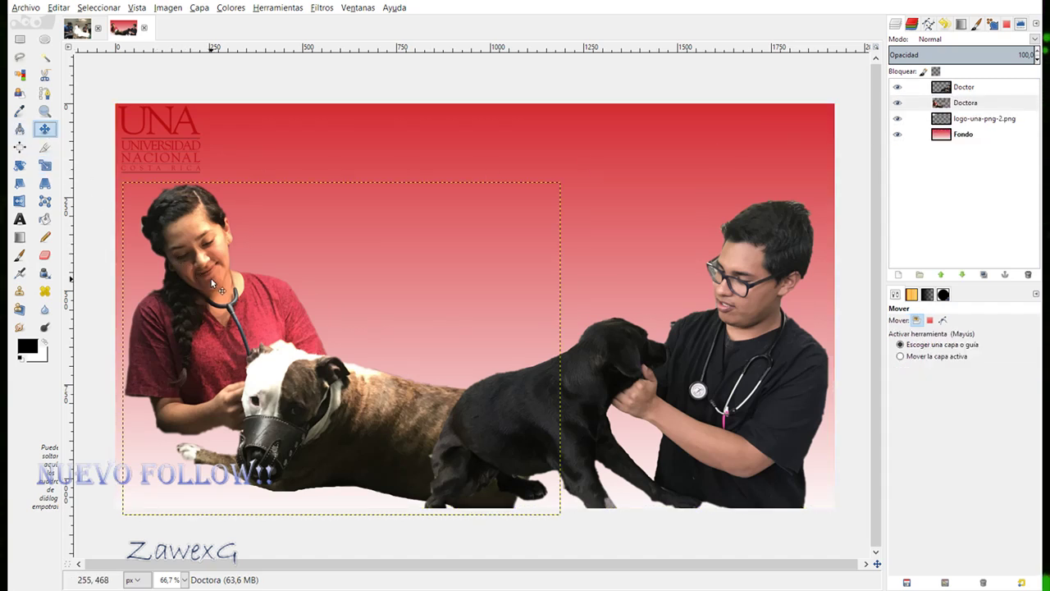
{"action": "left_click_drag", "start_coordinate": [213, 276], "coordinate": [208, 303]}
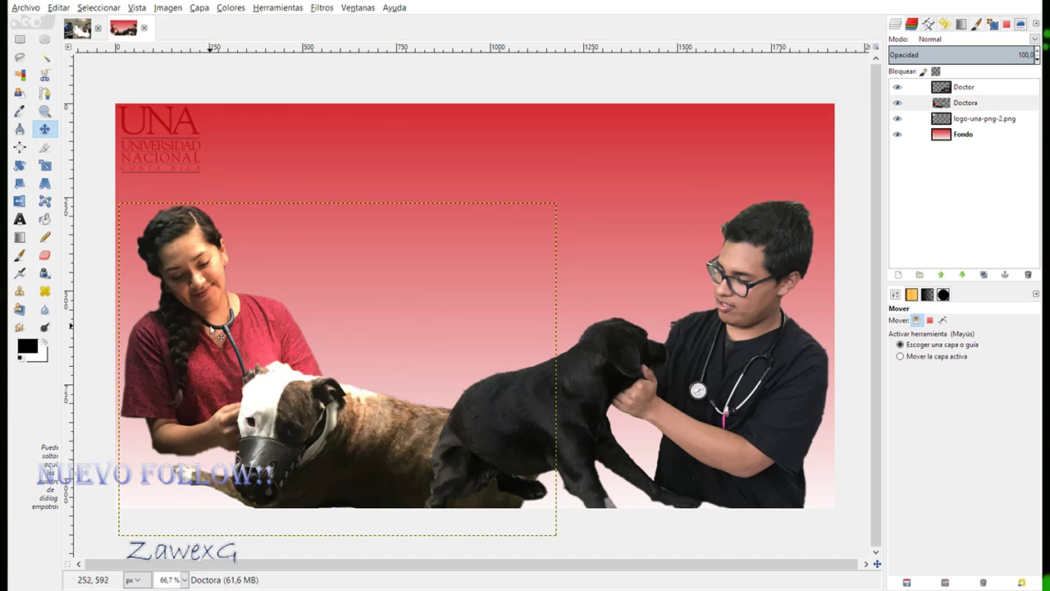
Smooth the outline under the woman's forearm on the Doctora layer with the size 15 Eraser.
{"action": "left_click", "coordinate": [45, 255]}
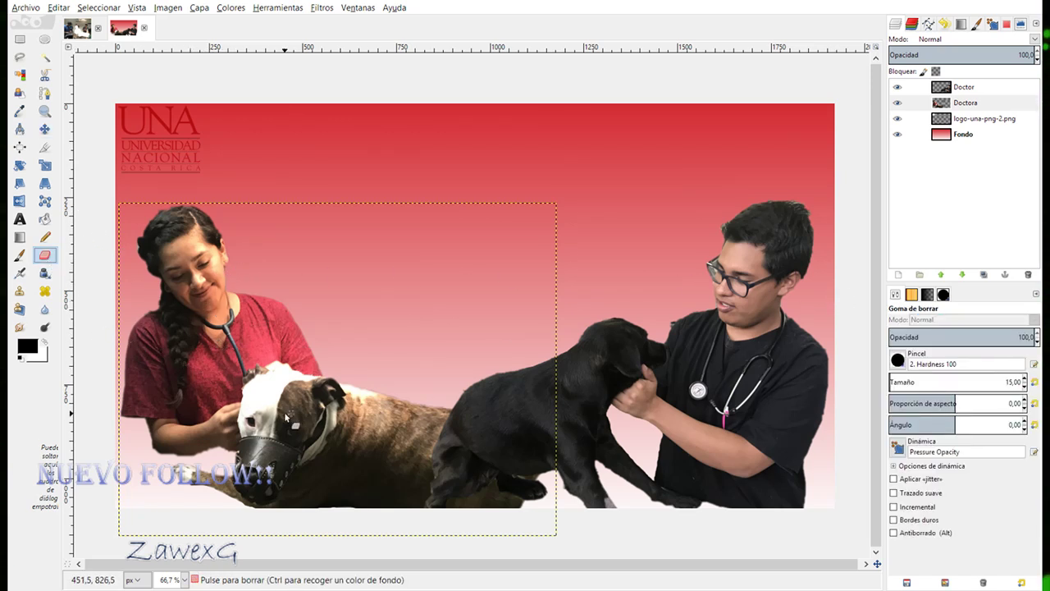
{"action": "scroll", "coordinate": [341, 394], "scroll_direction": "up", "scroll_amount": 2, "text": "ctrl"}
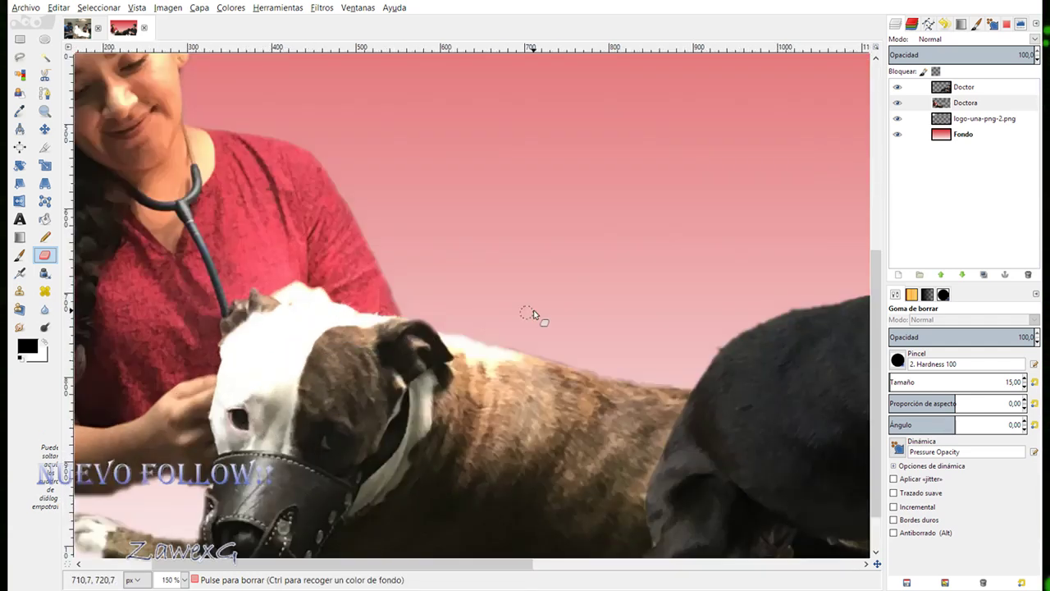
{"action": "left_click", "coordinate": [902, 102]}
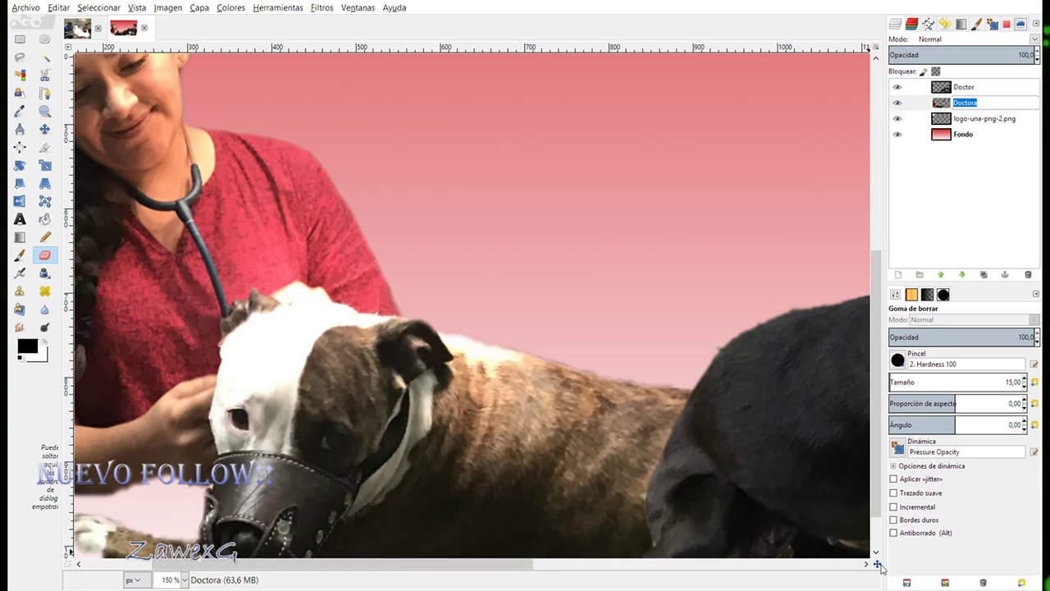
{"action": "scroll", "coordinate": [820, 533], "scroll_direction": "left", "scroll_amount": 5}
{"action": "scroll", "coordinate": [820, 534], "scroll_direction": "up", "scroll_amount": 3}
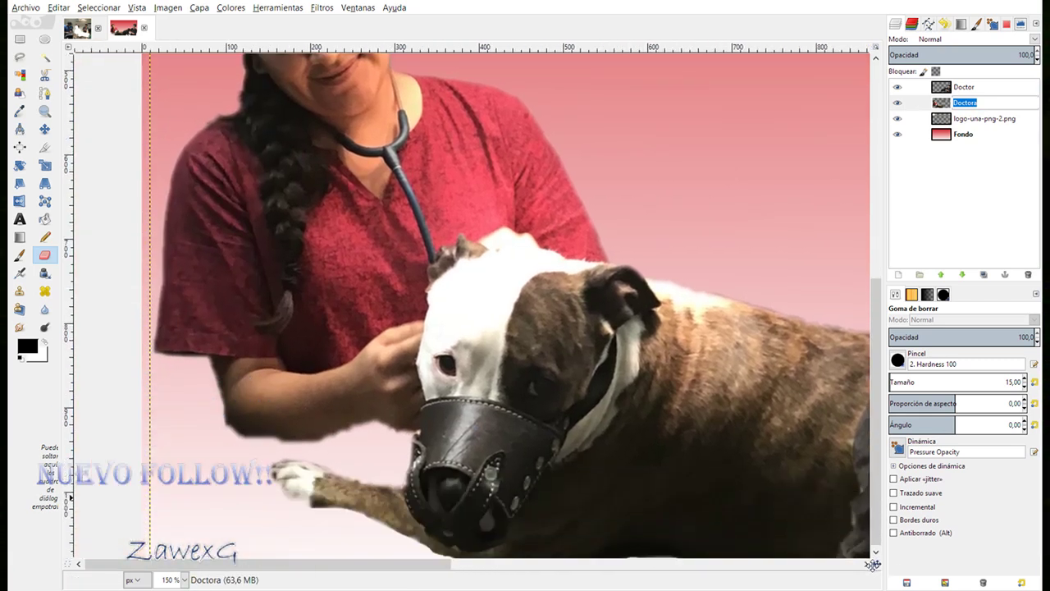
{"action": "scroll", "coordinate": [872, 565], "scroll_direction": "down", "scroll_amount": 1}
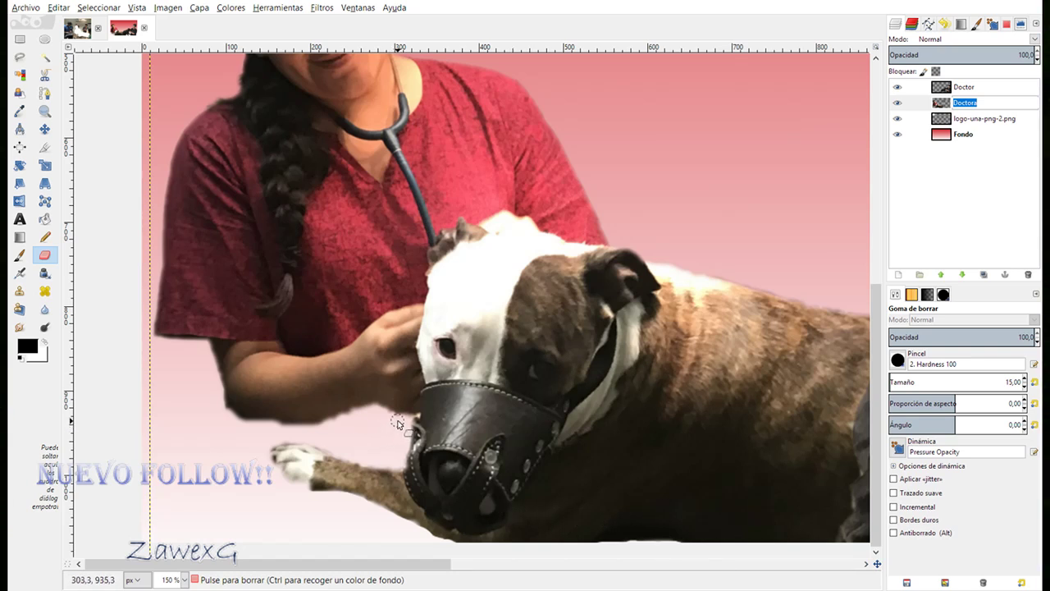
{"action": "key", "text": "Return"}
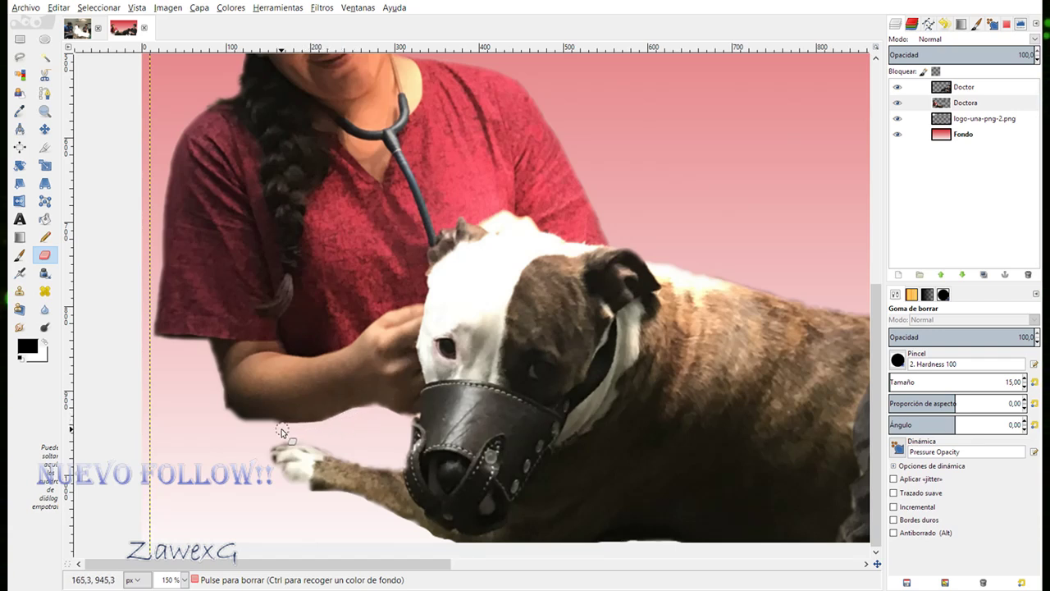
{"action": "left_click", "coordinate": [247, 429]}
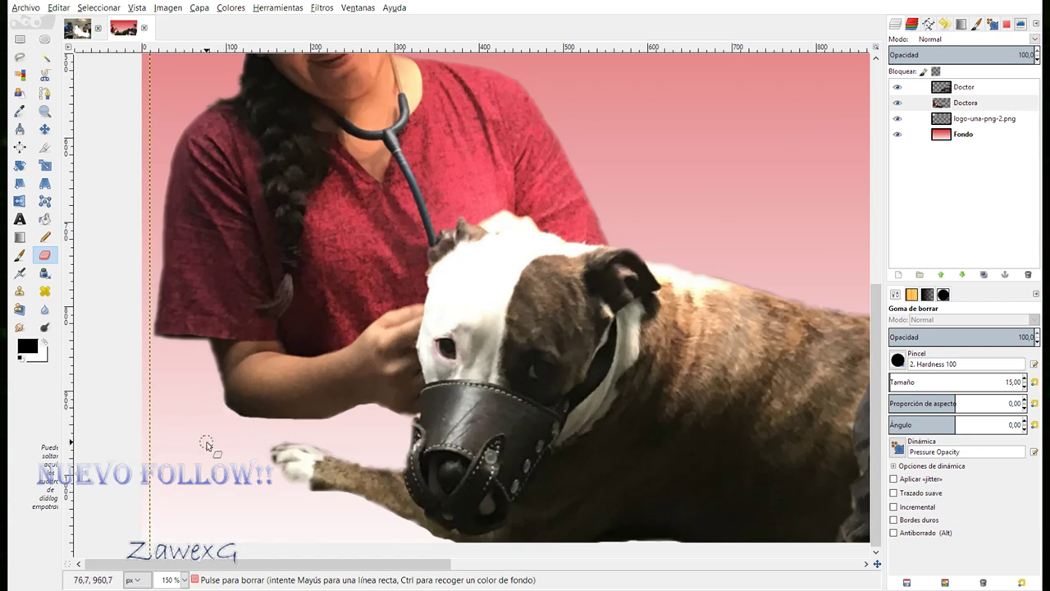
{"action": "scroll", "coordinate": [218, 413], "scroll_direction": "down", "scroll_amount": 2}
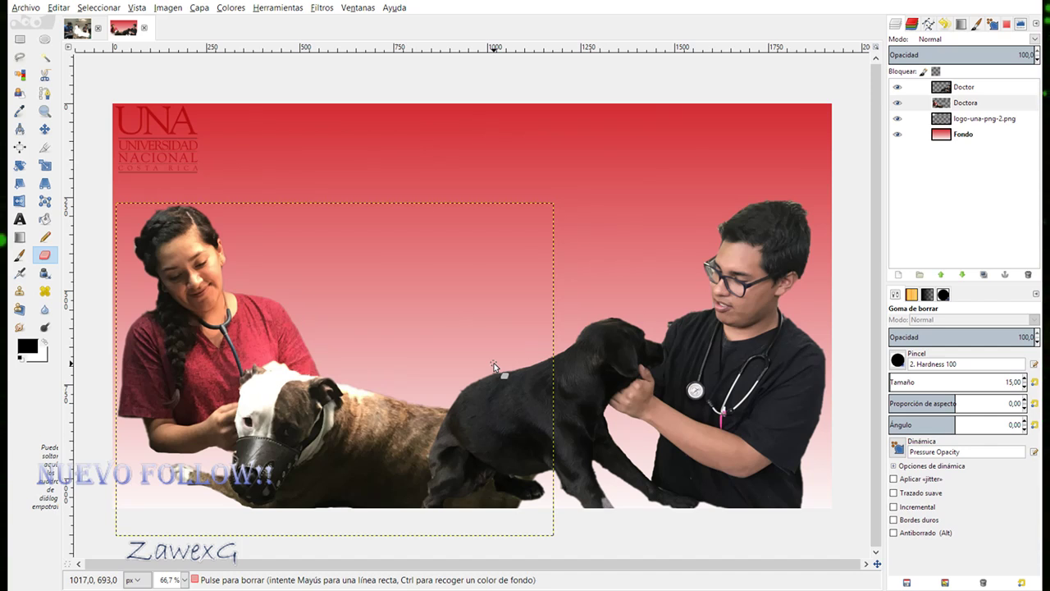
Nudge the Doctora layer slightly further down, keeping the brindle dog against the canvas's lower edge.
{"action": "left_click", "coordinate": [44, 129]}
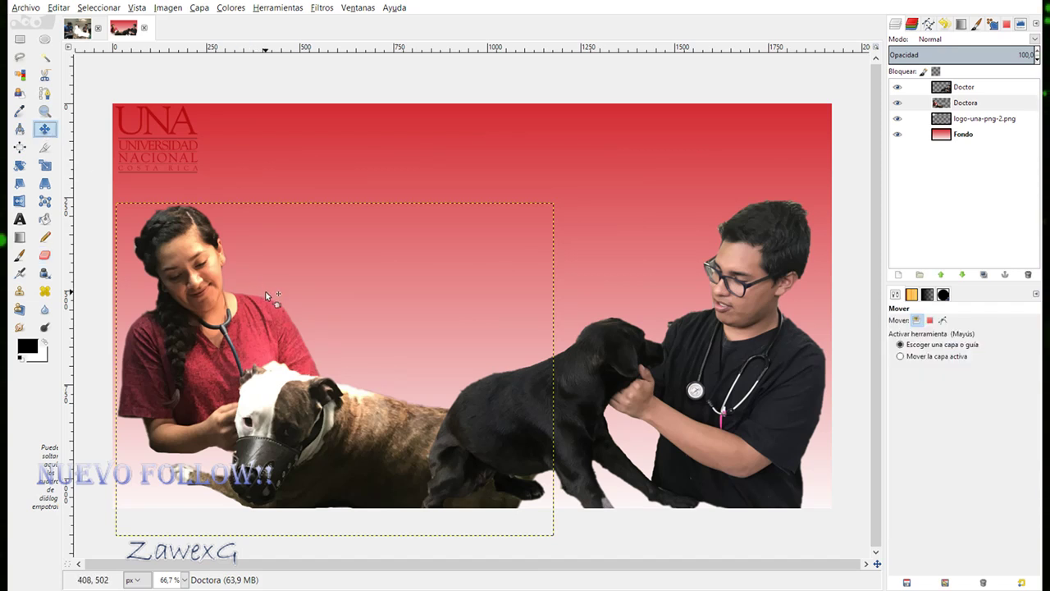
{"action": "left_click_drag", "start_coordinate": [267, 299], "coordinate": [267, 301]}
{"action": "left_click_drag", "start_coordinate": [264, 320], "coordinate": [264, 318]}
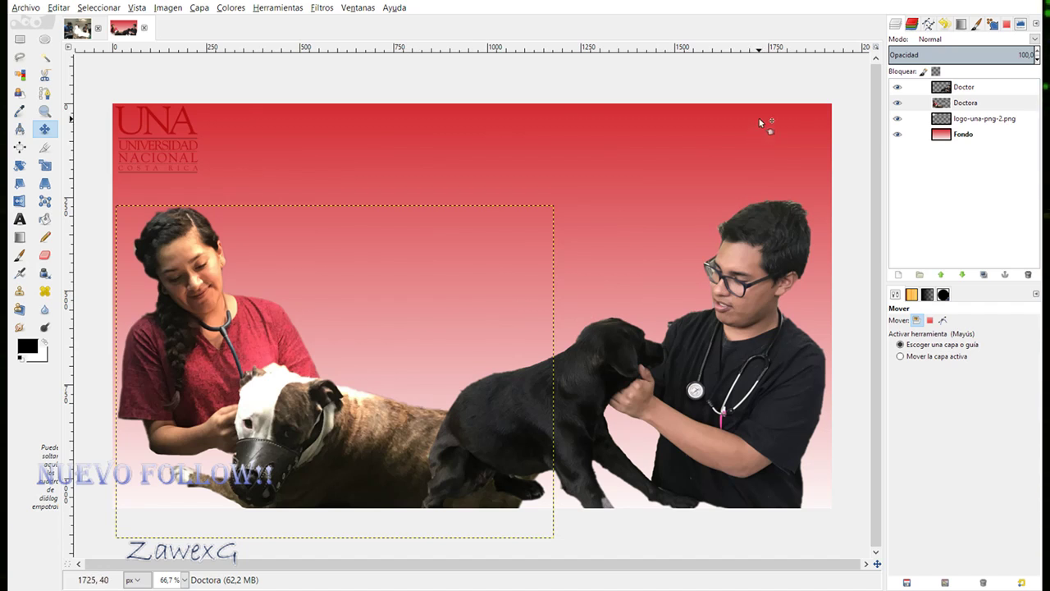
{"action": "left_click", "coordinate": [918, 200]}
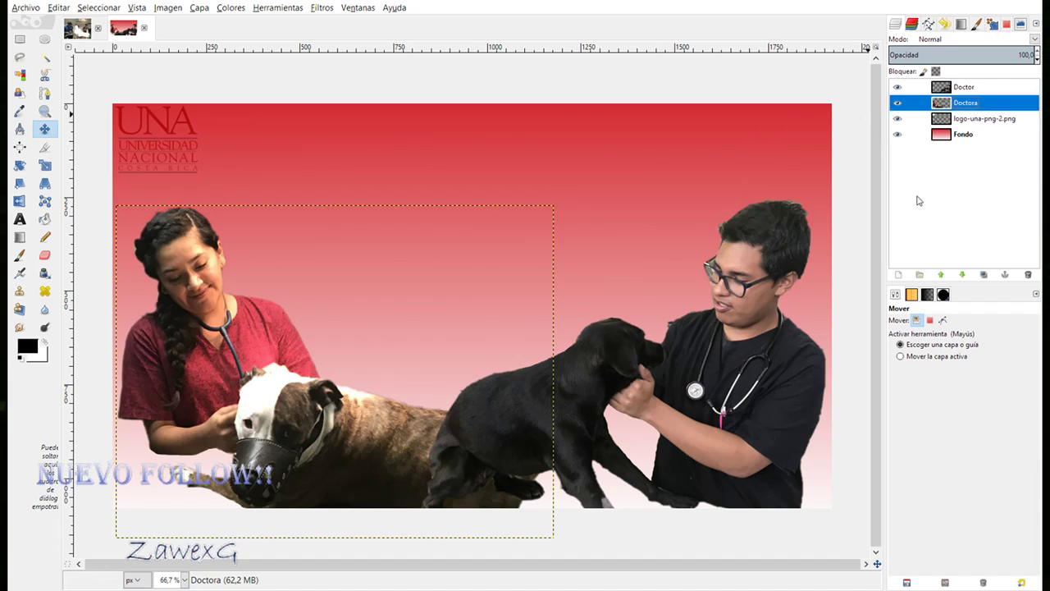
Hide the Fondo layer to check the cutouts over transparency, and show it again.
{"action": "left_click", "coordinate": [956, 136]}
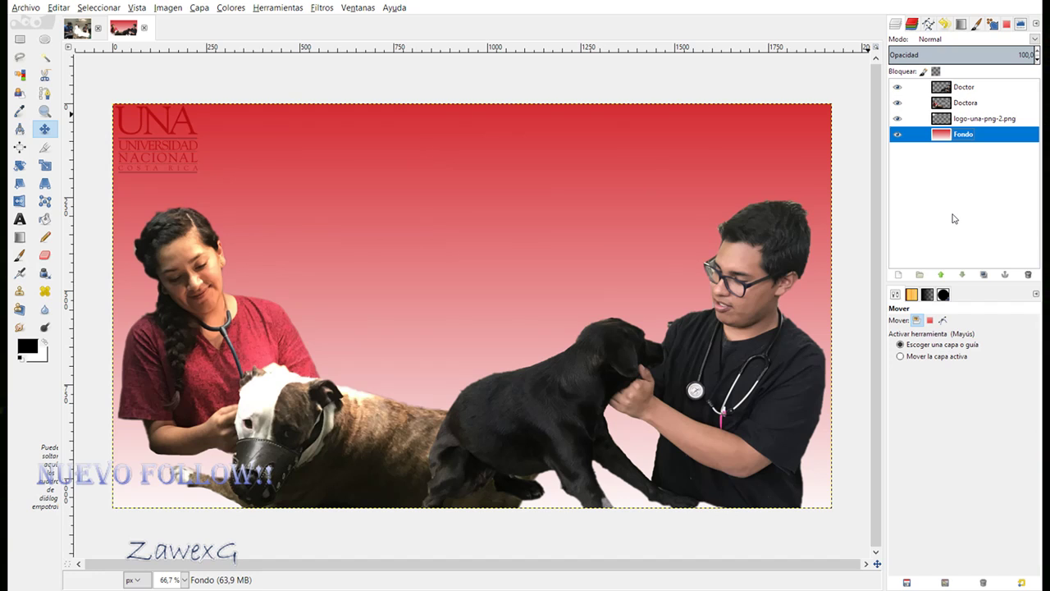
{"action": "left_click", "coordinate": [897, 135]}
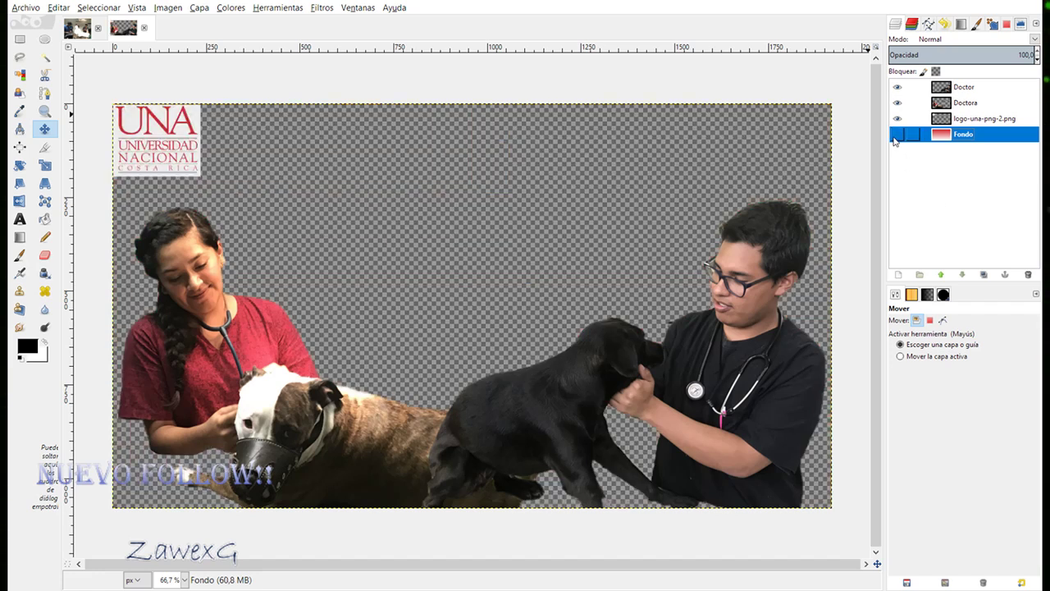
{"action": "left_click", "coordinate": [896, 135]}
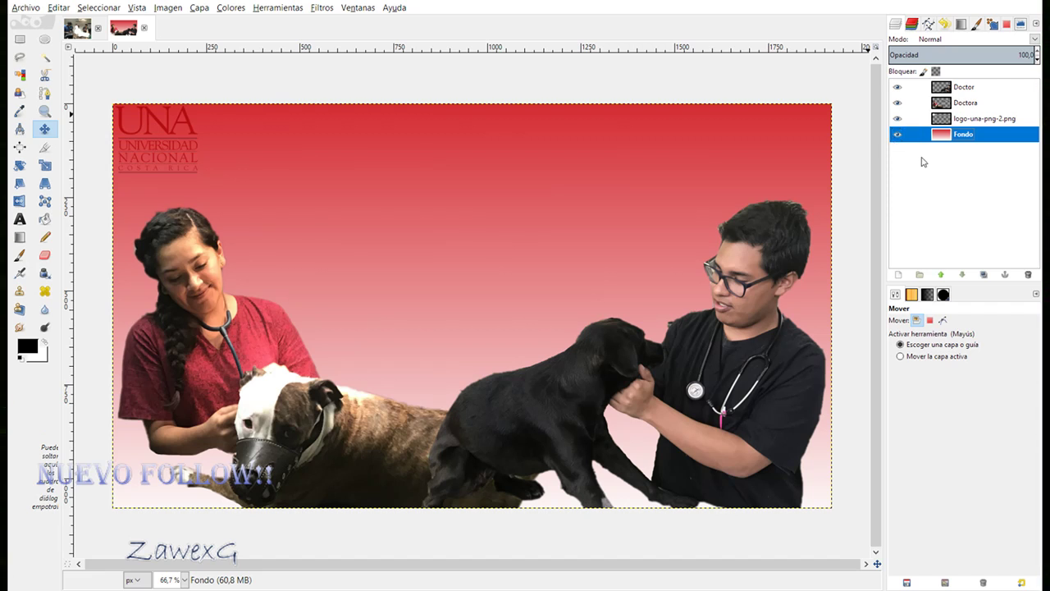
Add a transparent layer named Fondo blanco directly above Fondo and fill it with white using Bucket Fill.
{"action": "left_click", "coordinate": [900, 277]}
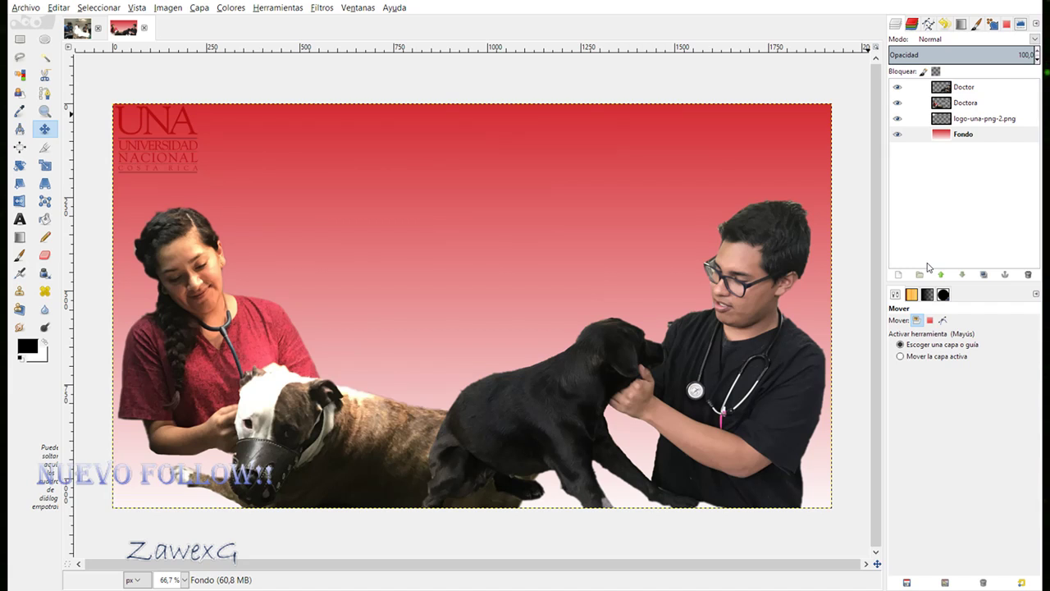
{"action": "key", "text": "Return"}
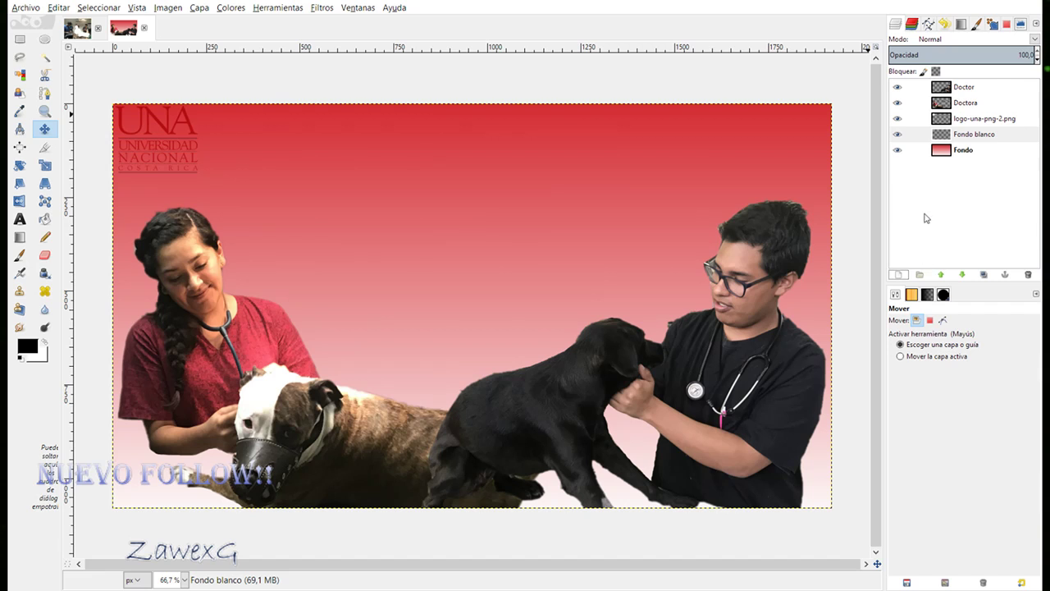
{"action": "left_click", "coordinate": [972, 138]}
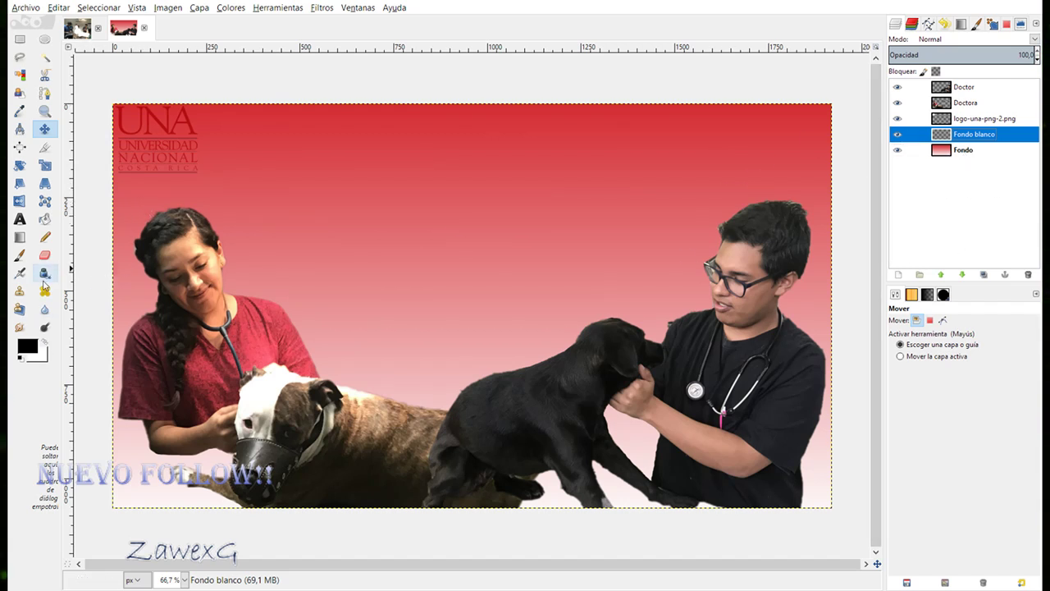
{"action": "left_click", "coordinate": [44, 343]}
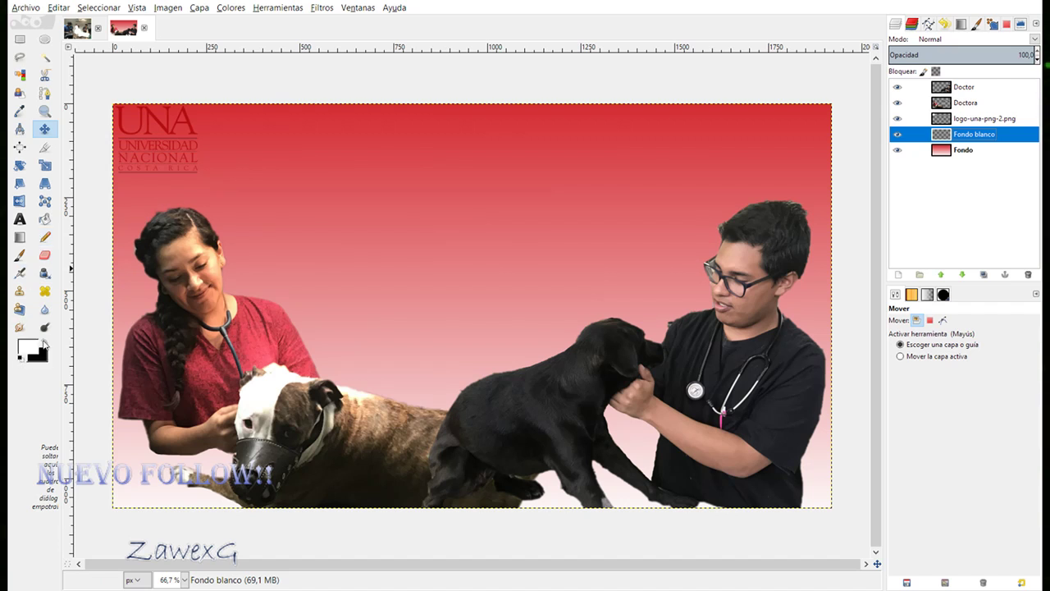
{"action": "left_click", "coordinate": [45, 218]}
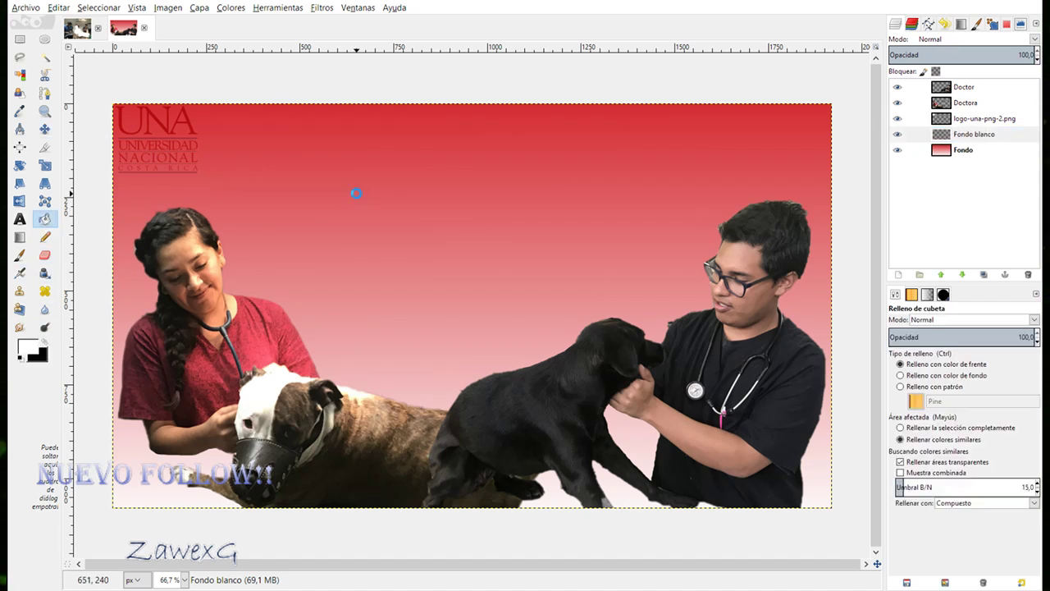
{"action": "left_click", "coordinate": [356, 194]}
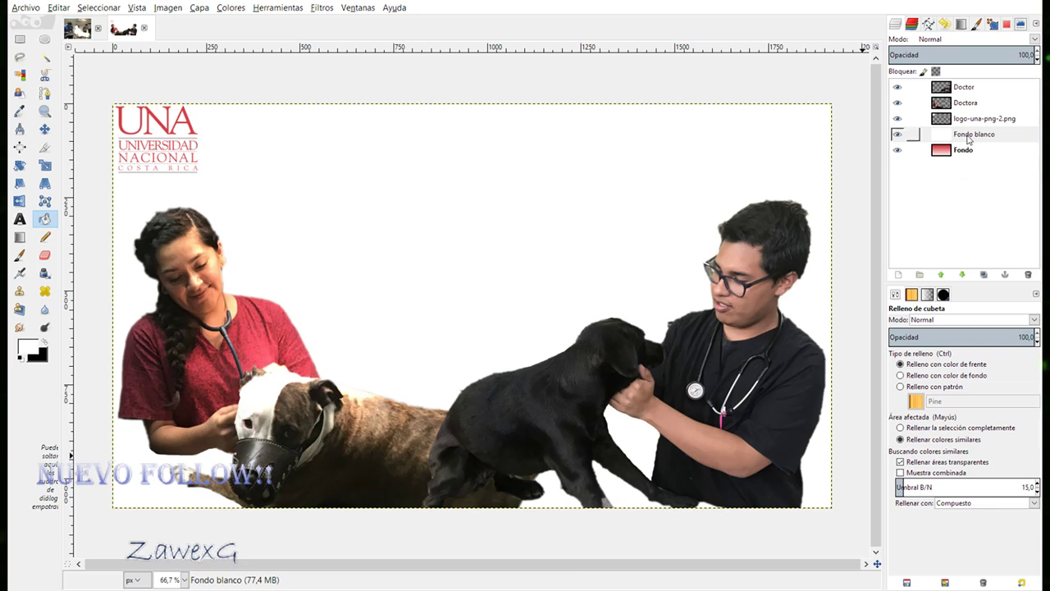
{"action": "left_click", "coordinate": [78, 31]}
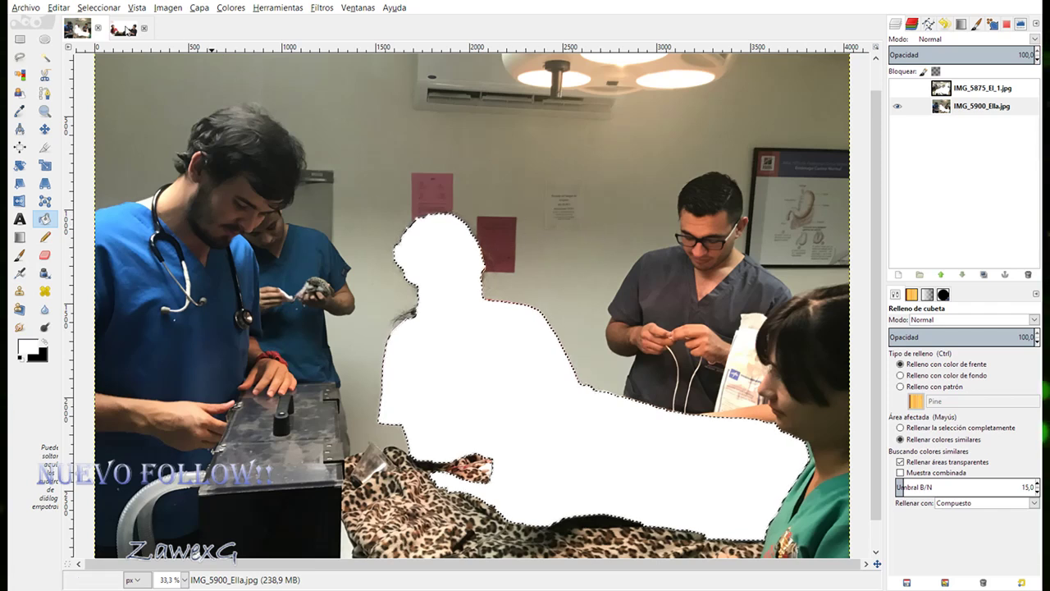
{"action": "left_click", "coordinate": [124, 31]}
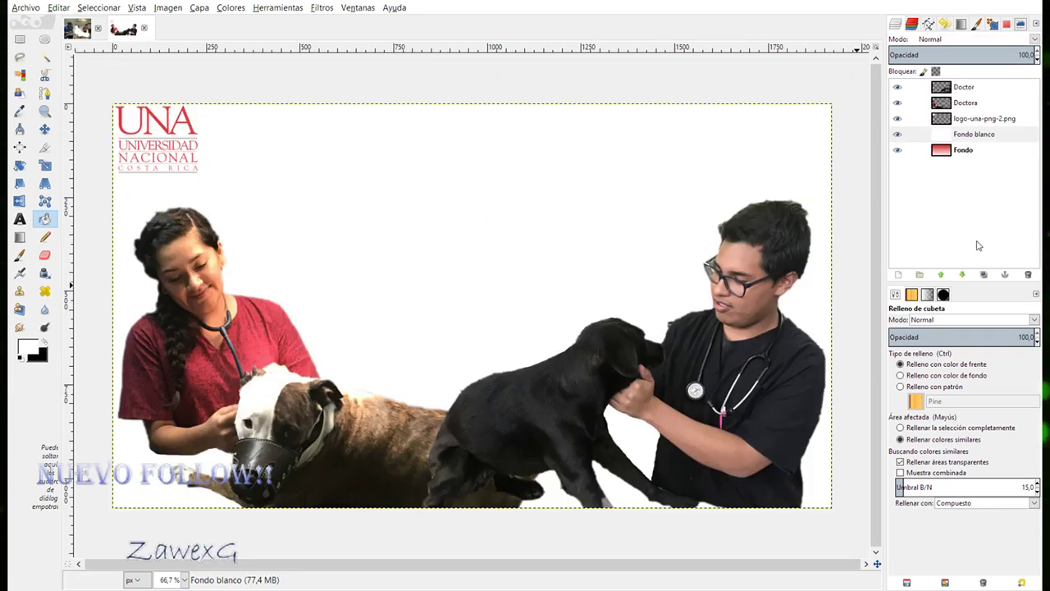
Hide the Fondo blanco layer and save the composition as Veterinaria_Editable.xcf.
{"action": "left_click", "coordinate": [896, 135]}
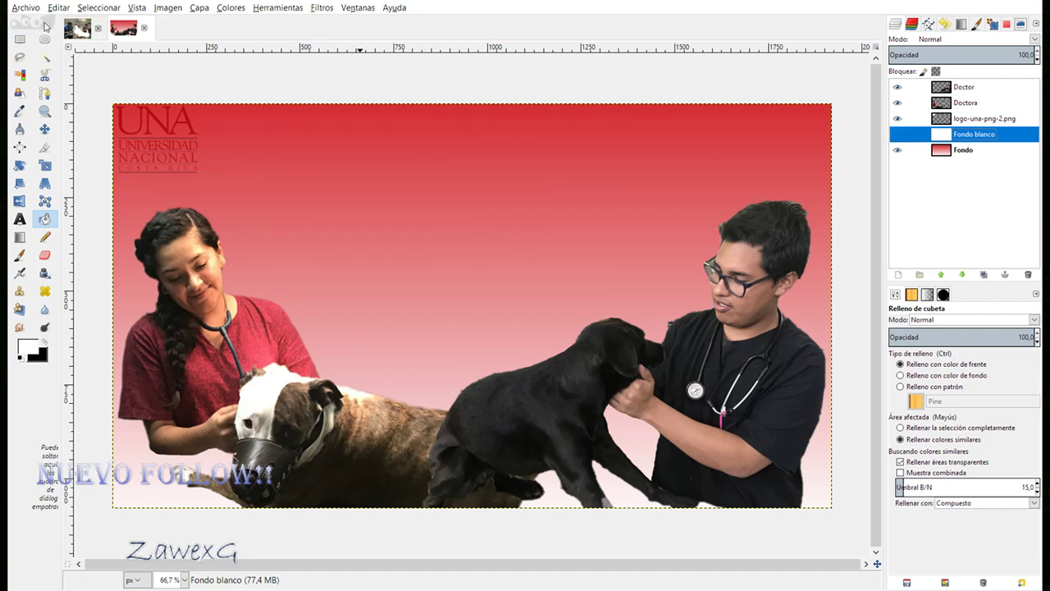
{"action": "left_click", "coordinate": [26, 7]}
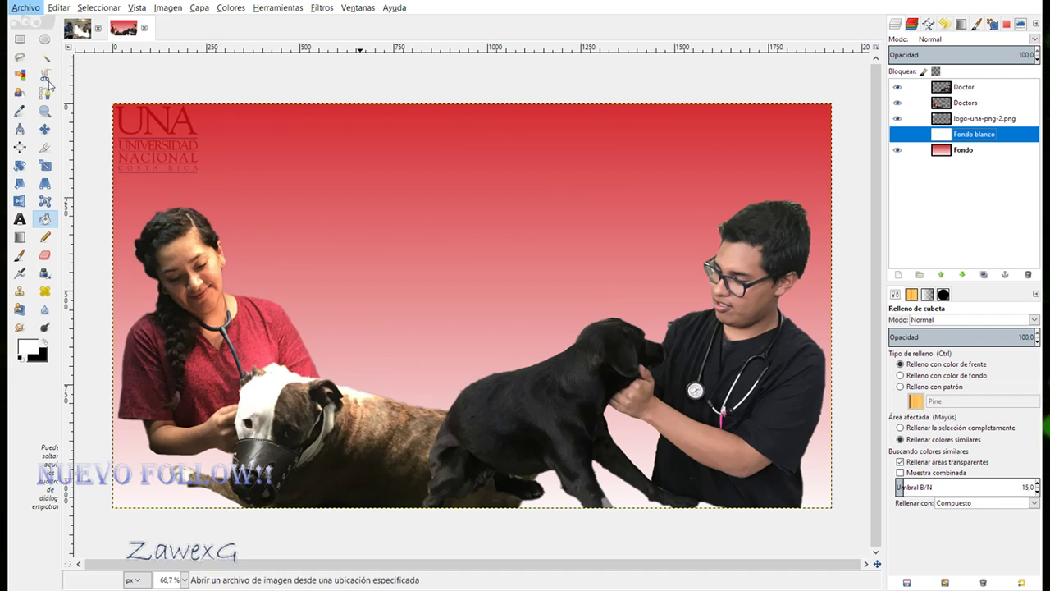
{"action": "left_click", "coordinate": [51, 109]}
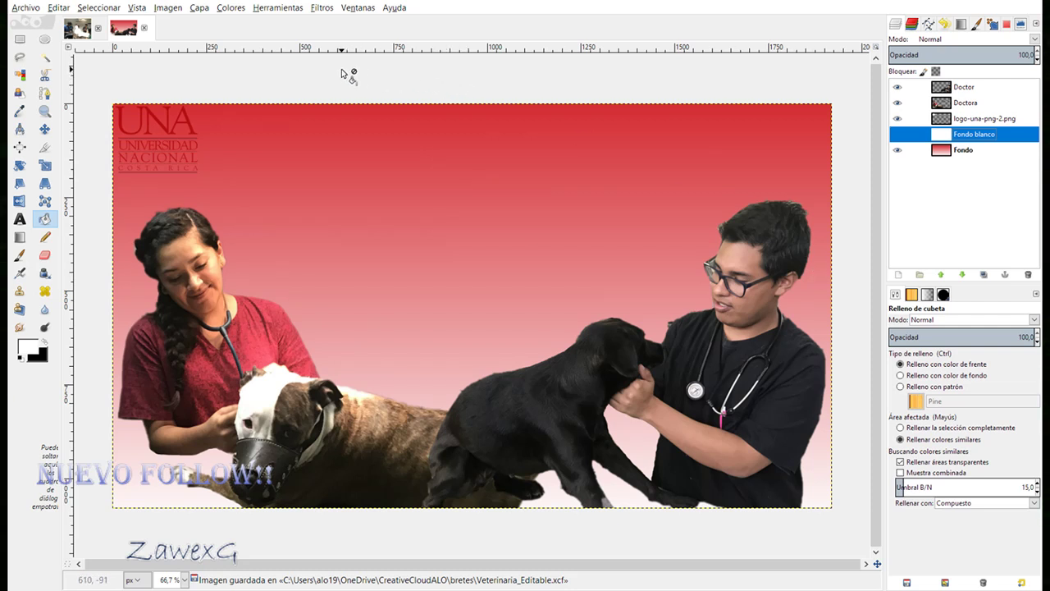
Switch to the clinic photos image and save it as Veterinaria_Editable_olriginales.xcf.
{"action": "left_click", "coordinate": [79, 31]}
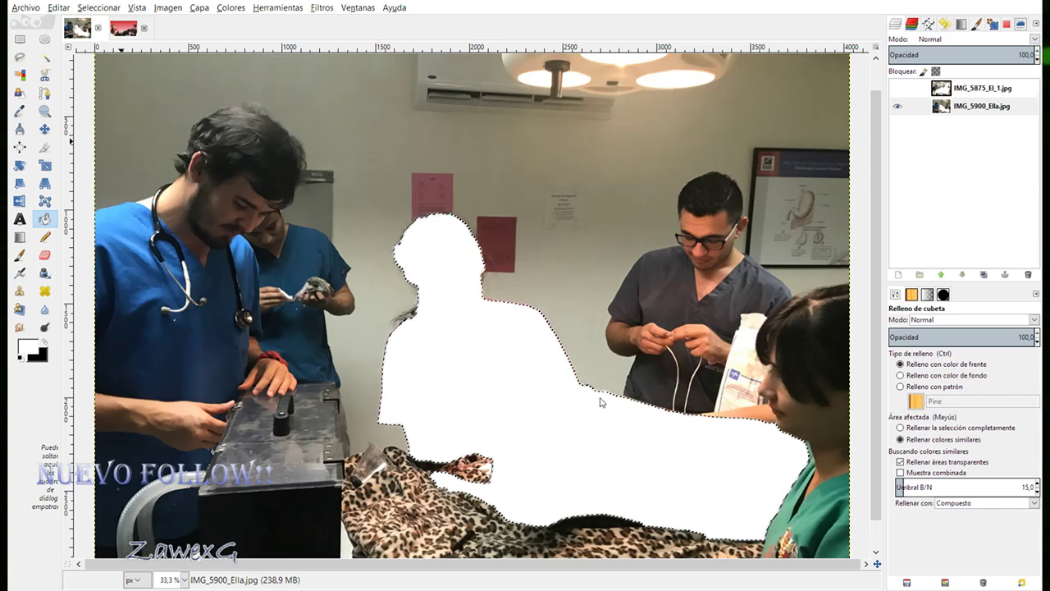
{"action": "left_click", "coordinate": [627, 471]}
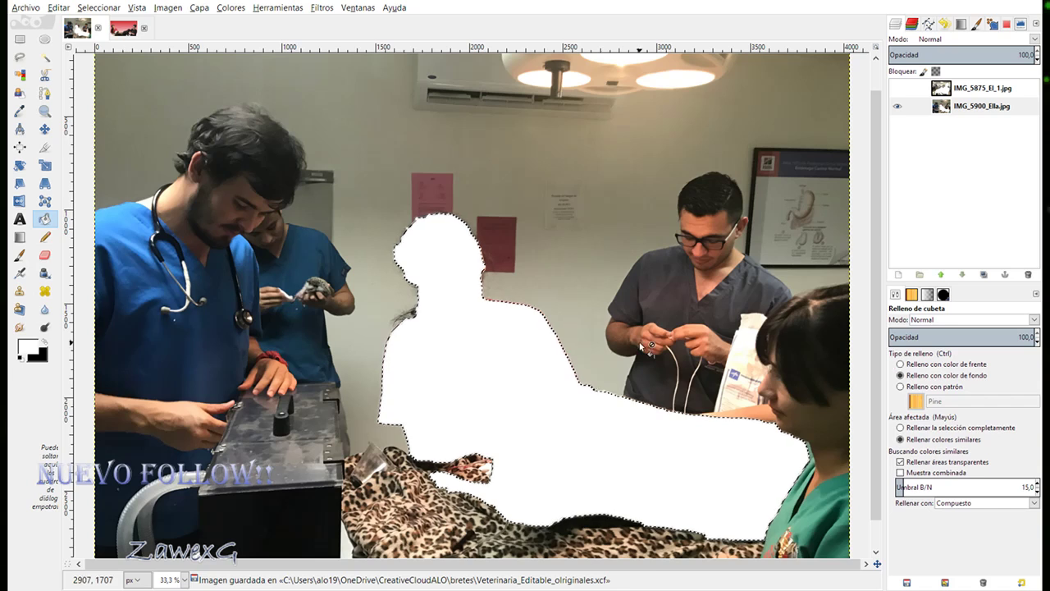
Undo the cut-outs in both clinic photo layers to restore the people and dogs, checking the IMG_5875_El_1.jpg layer along the way.
{"action": "key", "text": "ctrl+z"}
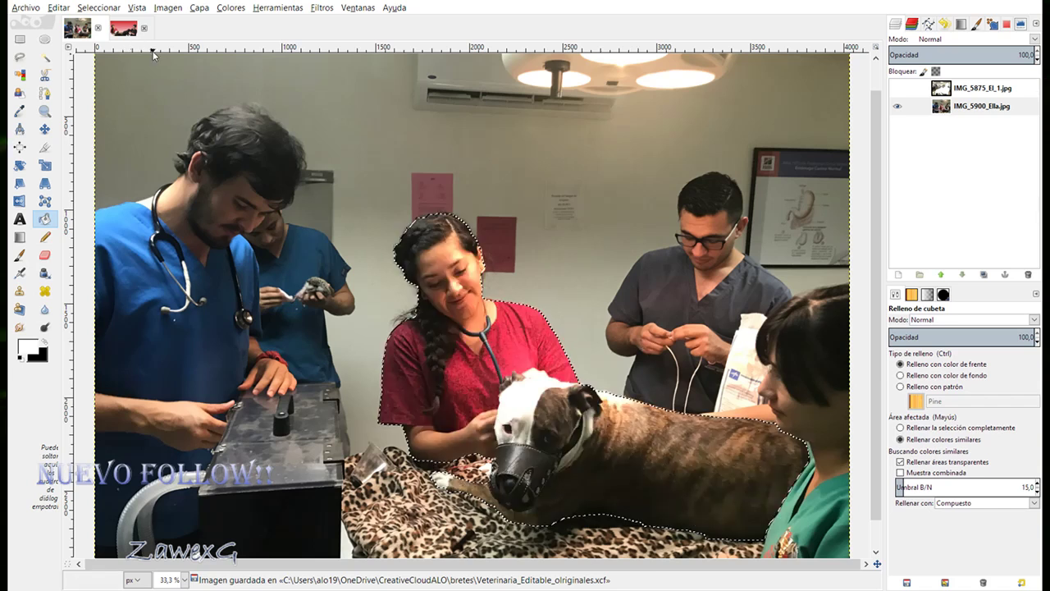
{"action": "left_click", "coordinate": [896, 87]}
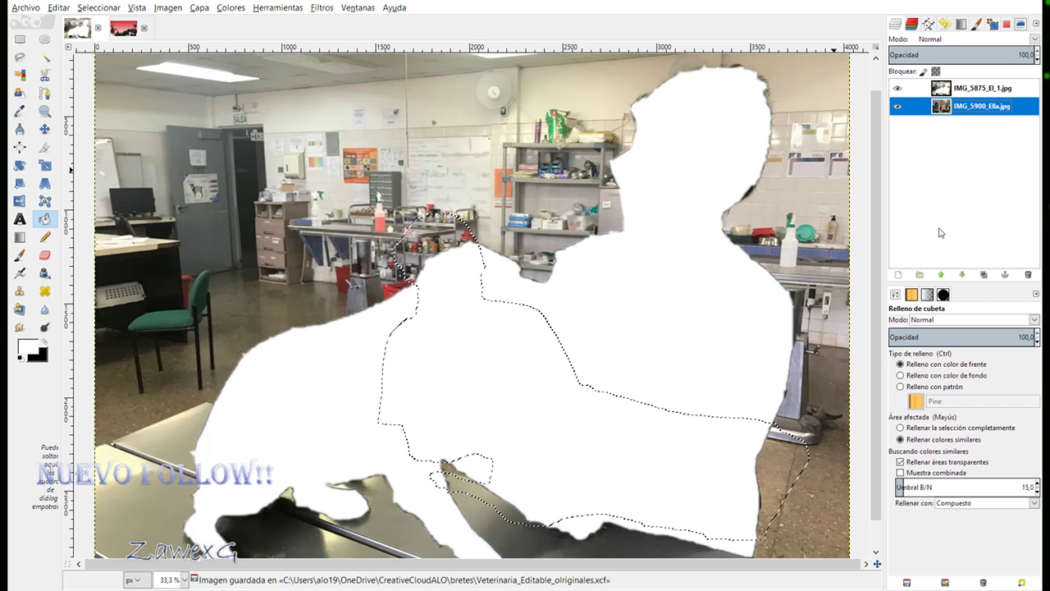
{"action": "left_click", "coordinate": [897, 87]}
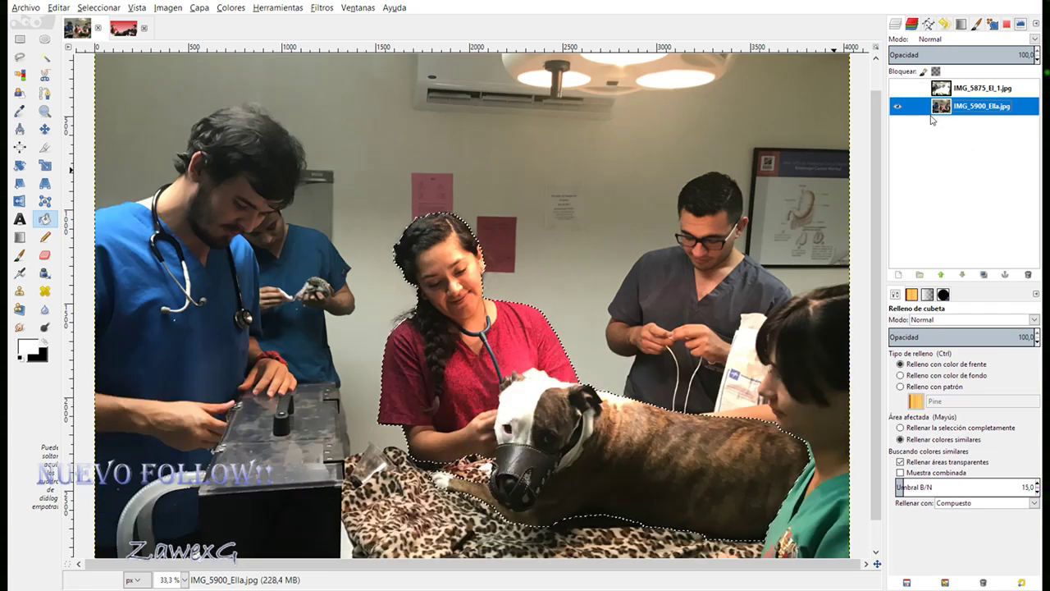
{"action": "key", "text": "ctrl+z"}
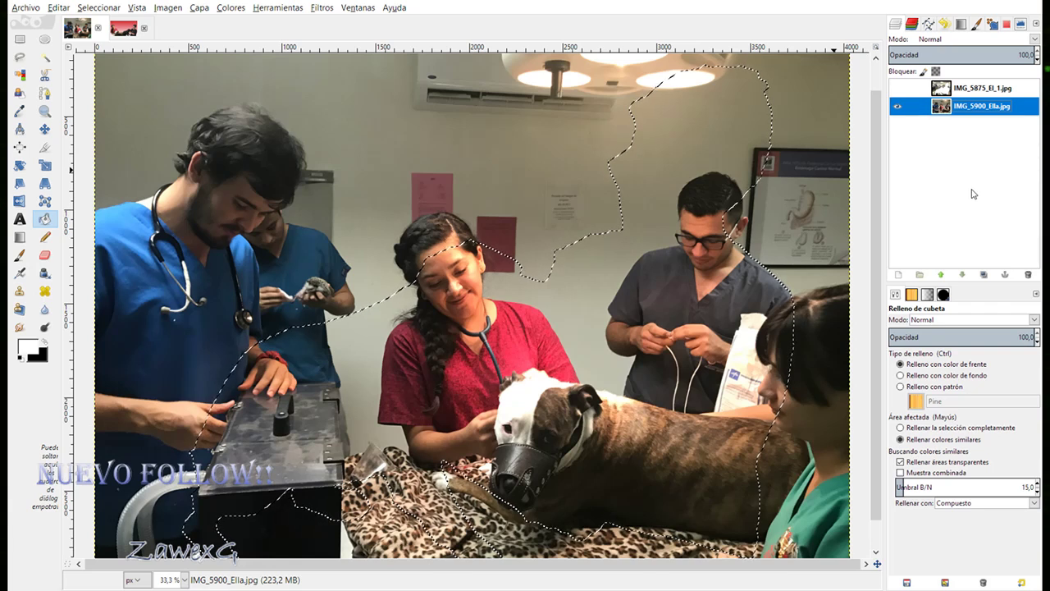
{"action": "key", "text": "ctrl+z"}
{"action": "key", "text": "ctrl+z"}
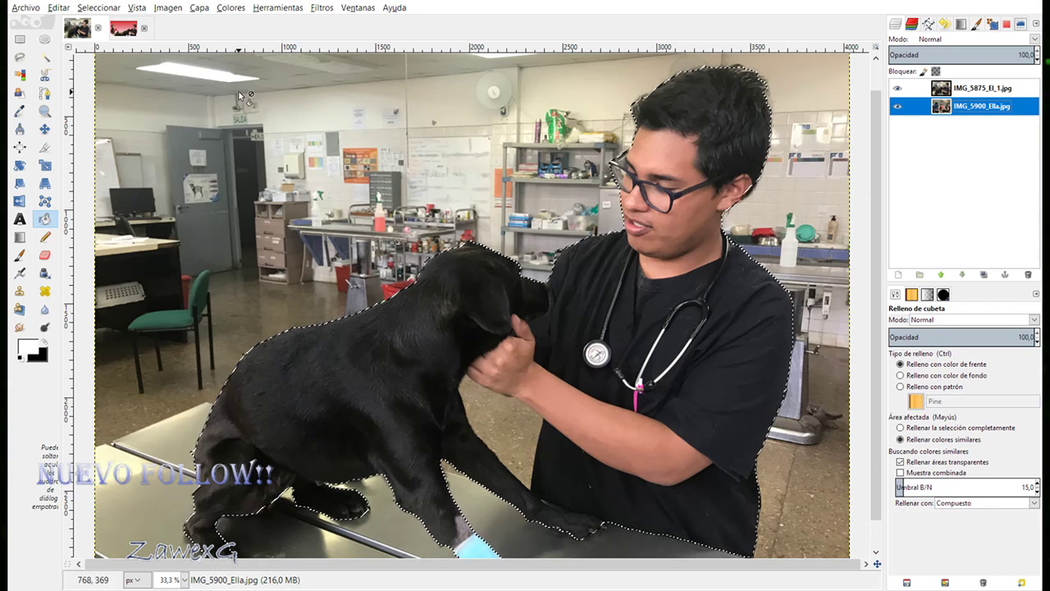
Save the restored clinic photos in Veterinaria_Editable_olriginales.xcf and check the image's stored selection channels.
{"action": "key", "text": "ctrl+s"}
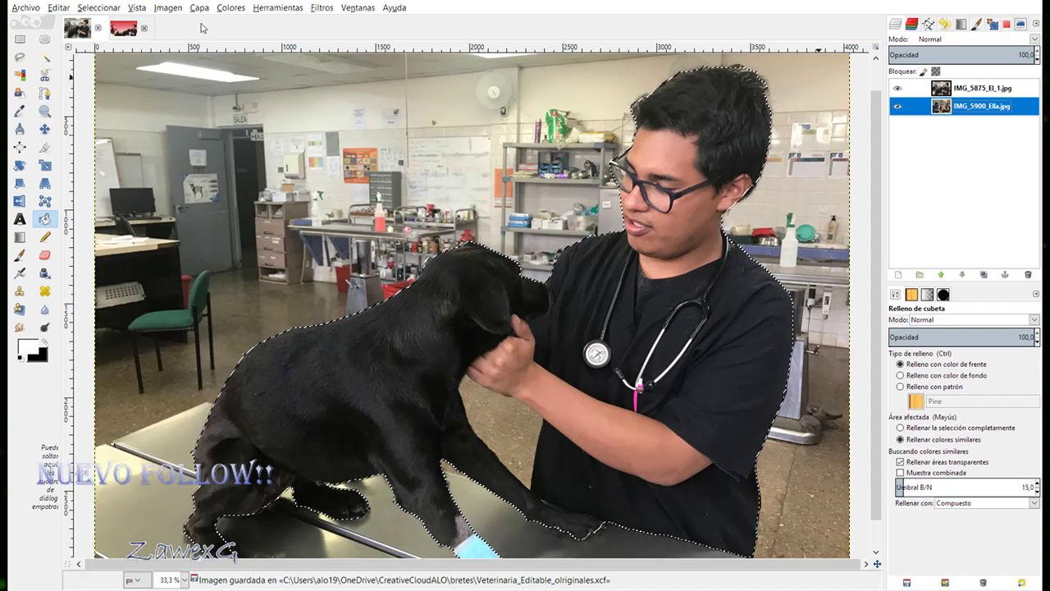
{"action": "left_click", "coordinate": [912, 24]}
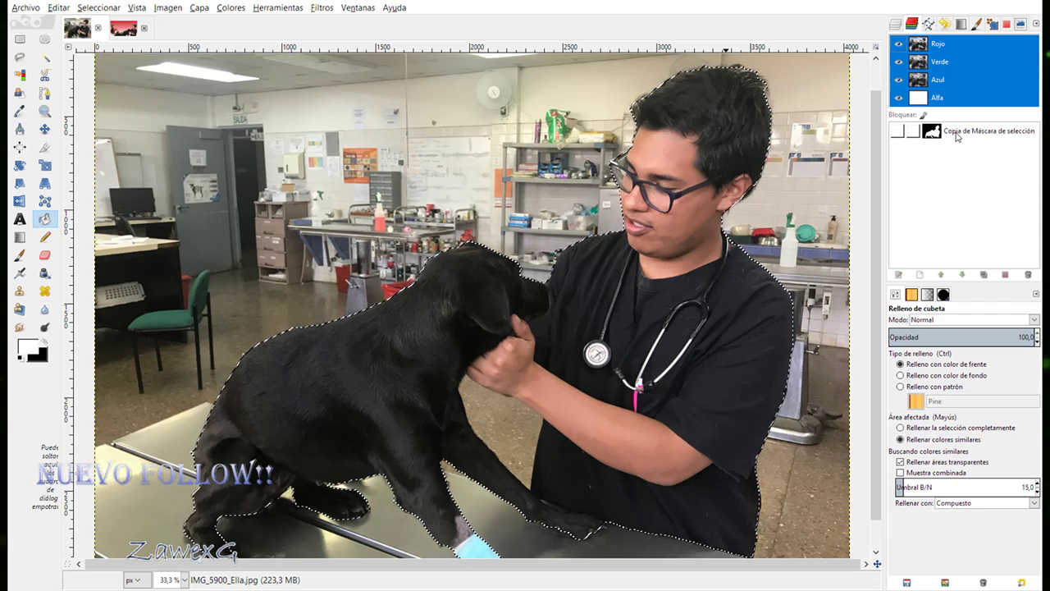
{"action": "left_click", "coordinate": [895, 24]}
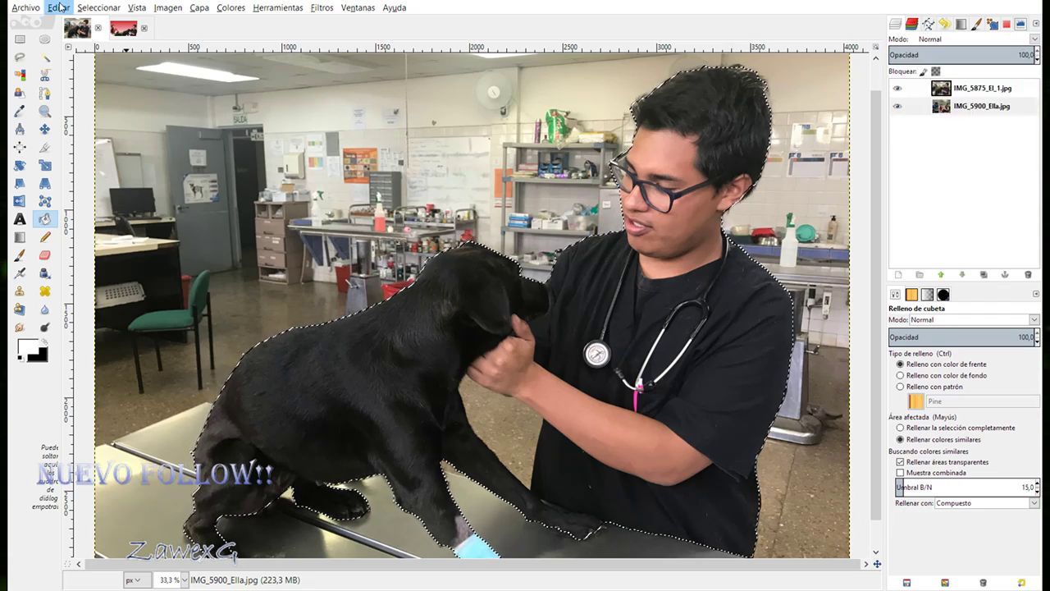
Return the image to the Tijeras state in the undo history and save the woman-and-dog selection to a channel.
{"action": "left_click", "coordinate": [58, 8]}
{"action": "left_click", "coordinate": [80, 39]}
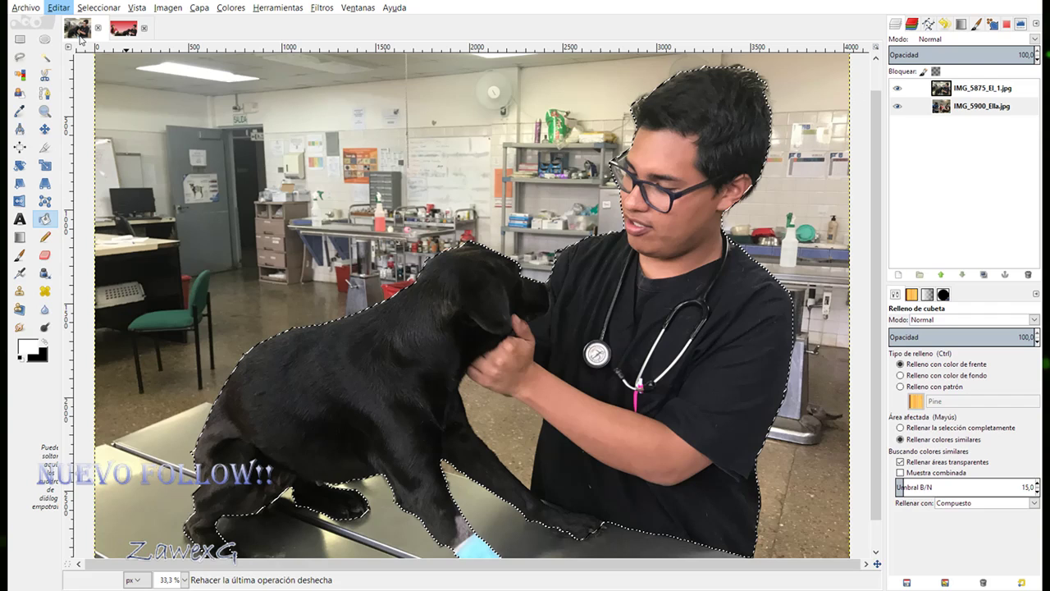
{"action": "left_click", "coordinate": [119, 70]}
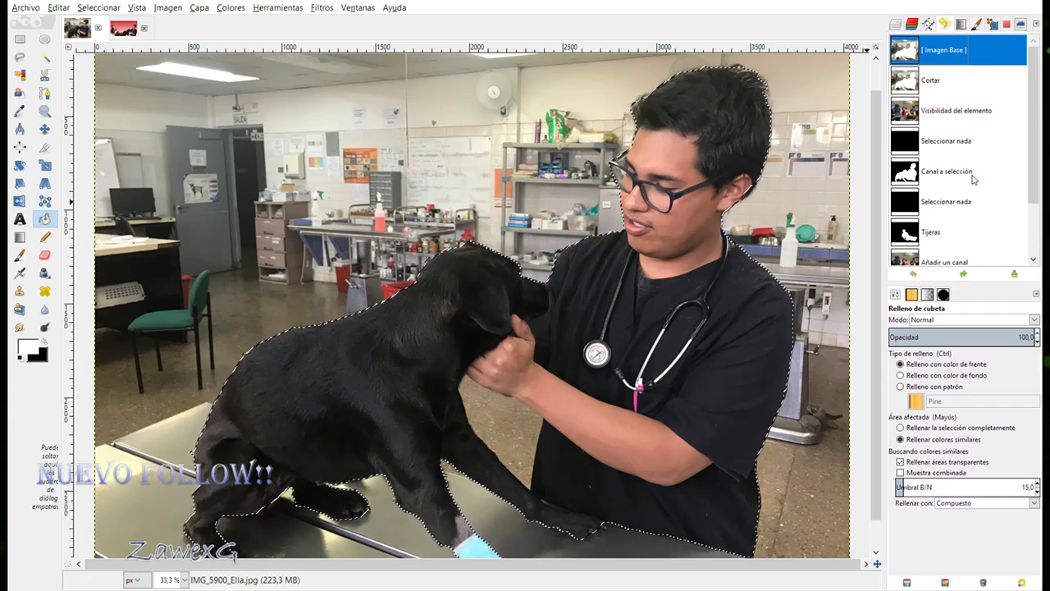
{"action": "scroll", "coordinate": [972, 179], "scroll_direction": "down", "scroll_amount": 1}
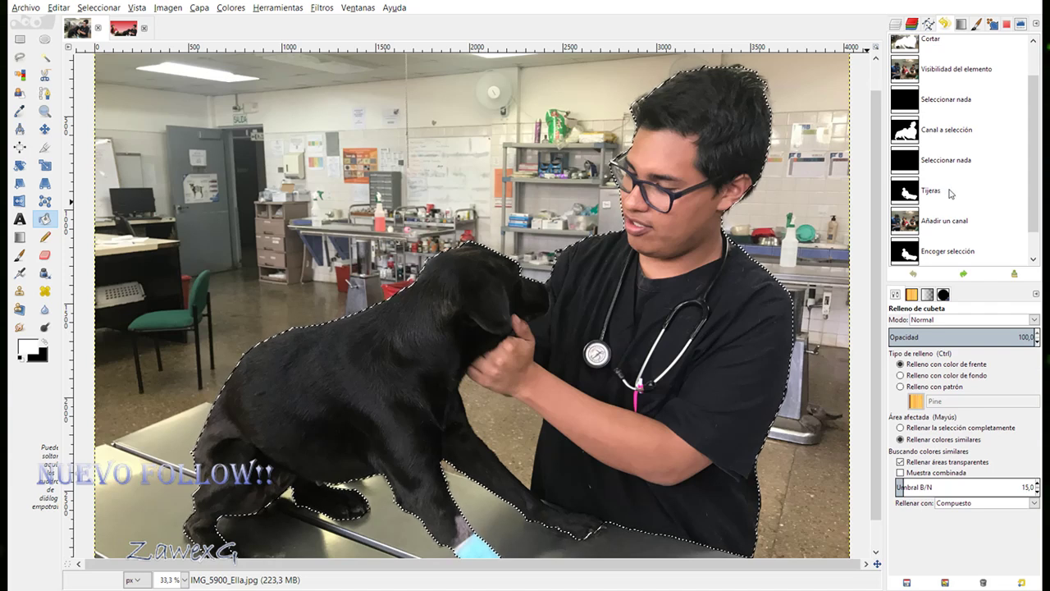
{"action": "left_click", "coordinate": [952, 191]}
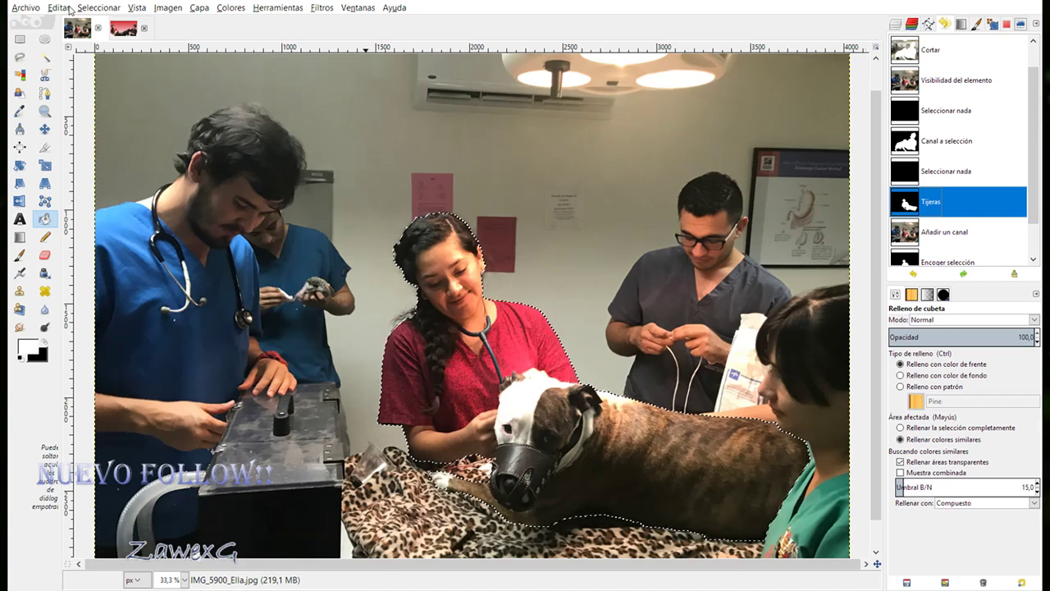
{"action": "left_click", "coordinate": [98, 7]}
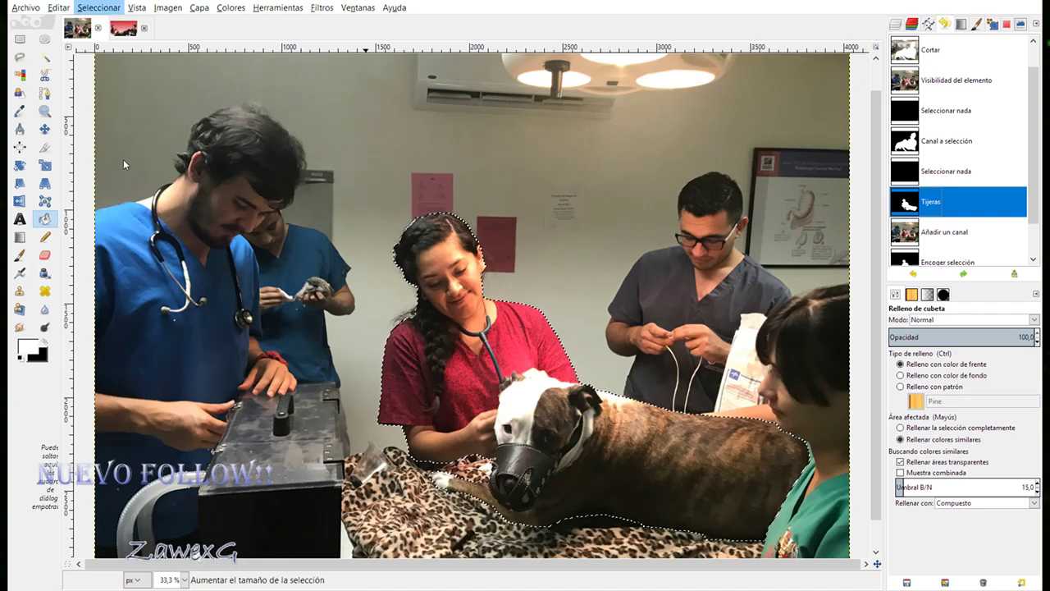
{"action": "left_click", "coordinate": [147, 239]}
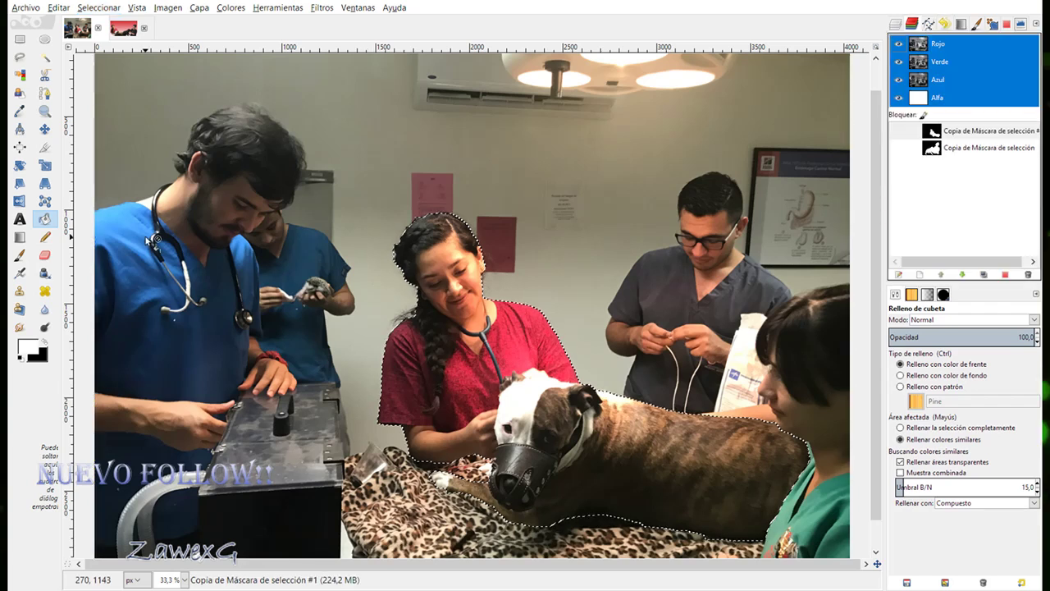